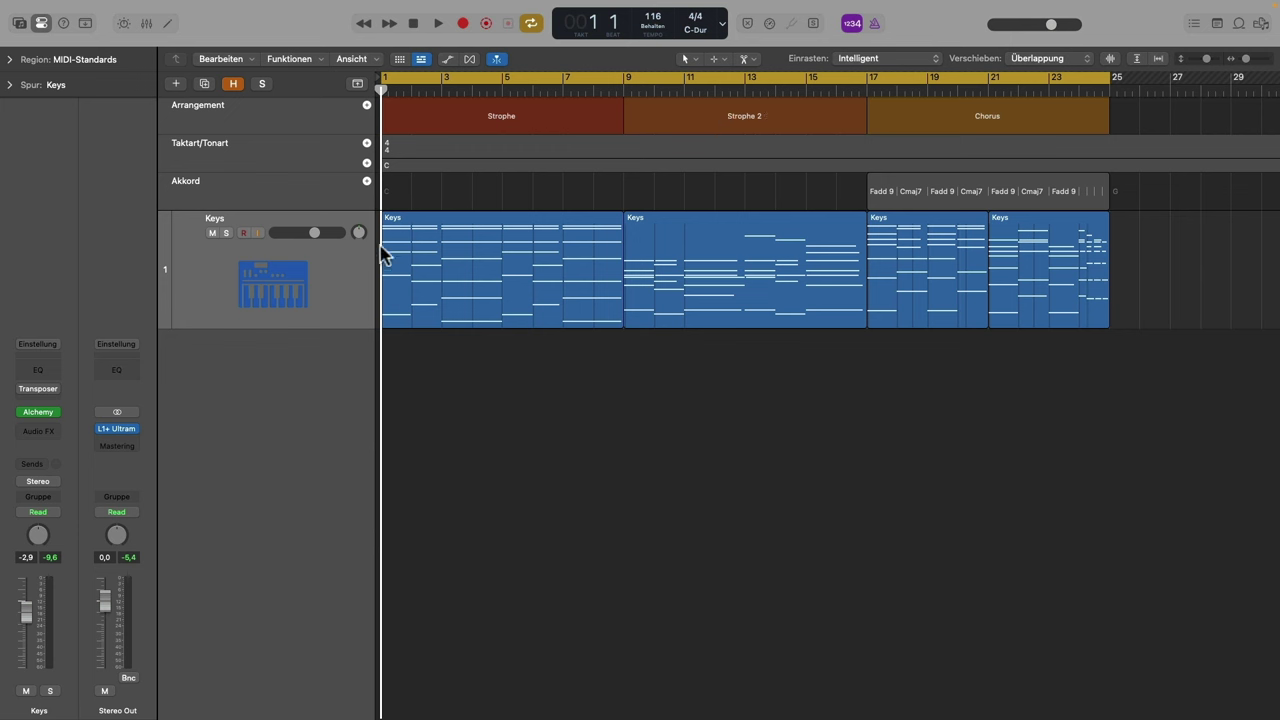
Add a chord at bar 1 of the chord track and set its root note to Cis
{"action": "left_click", "coordinate": [366, 182]}
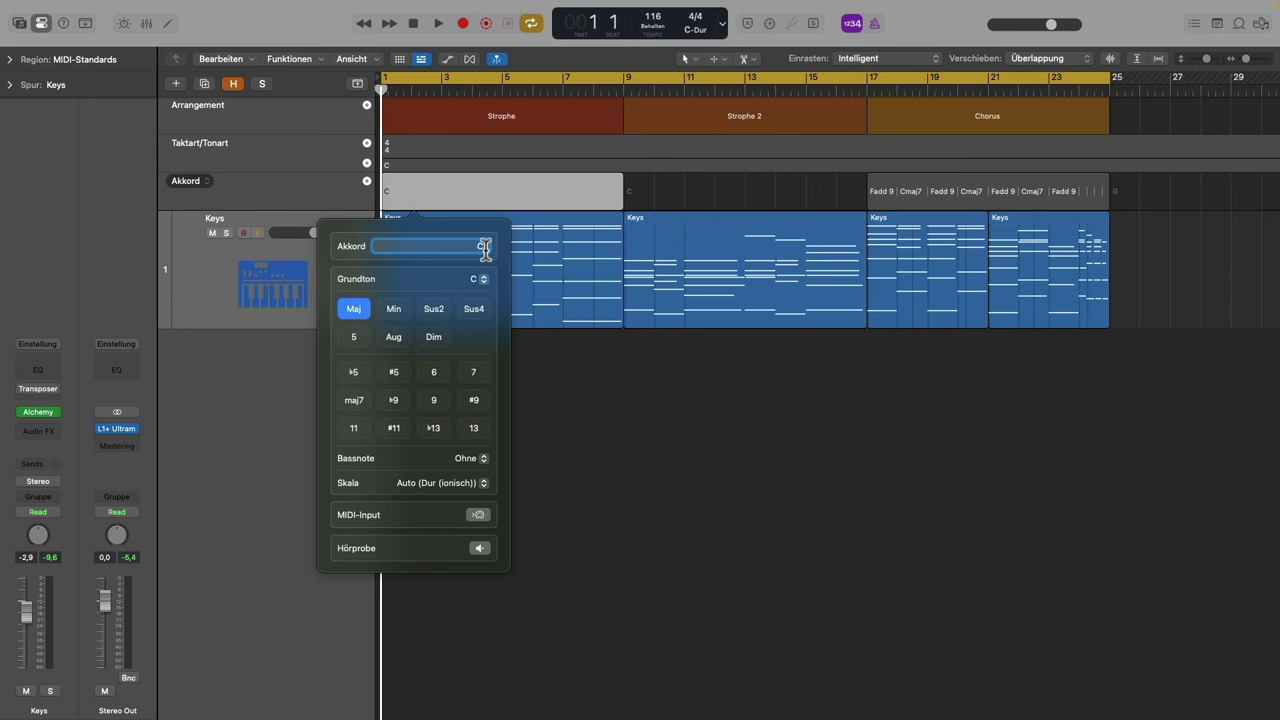
{"action": "key", "text": "BackSpace"}
{"action": "type", "text": "Gm"}
{"action": "key", "text": "BackSpace"}
{"action": "key", "text": "BackSpace"}
{"action": "left_click", "coordinate": [484, 283]}
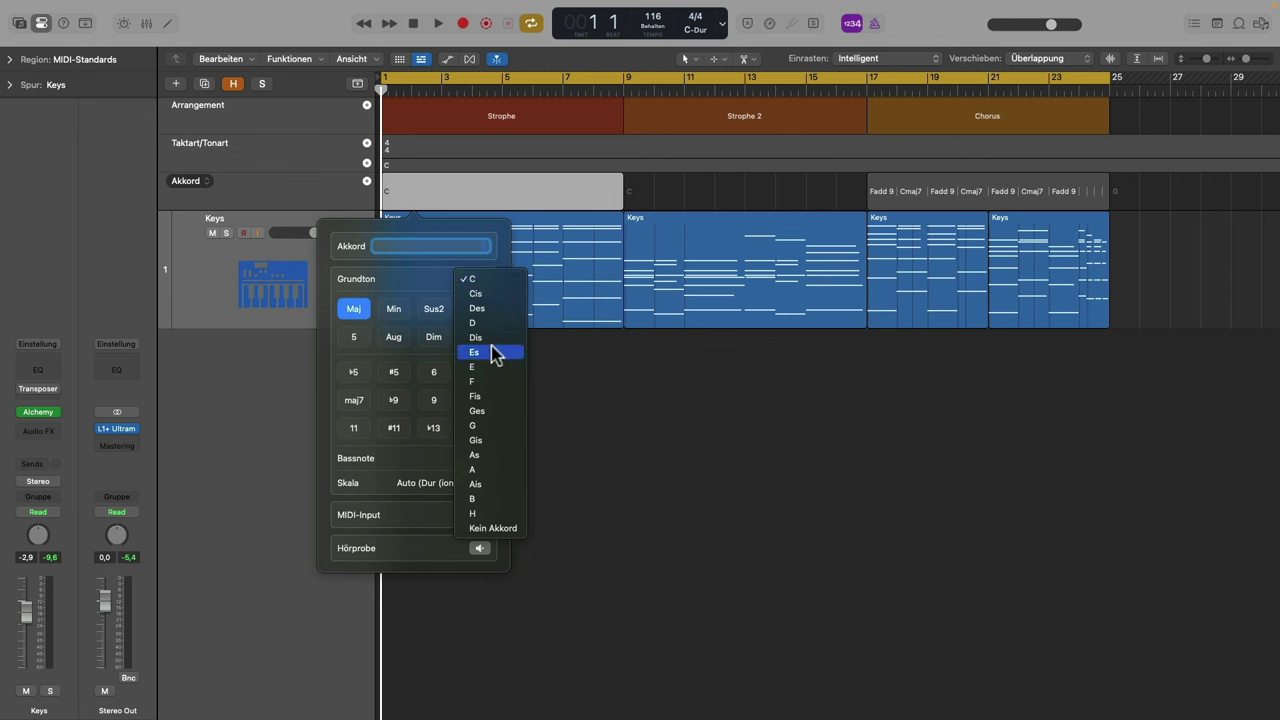
{"action": "left_click", "coordinate": [484, 294]}
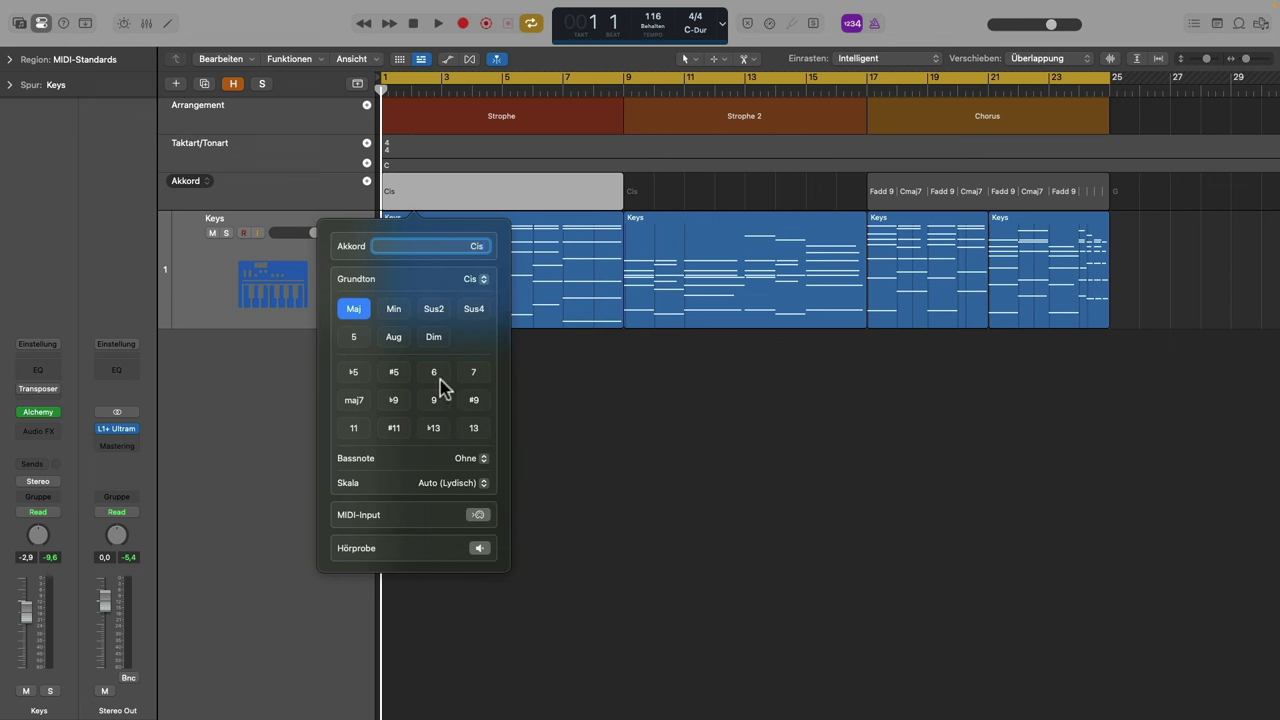
Try the maj7 extension on the Cis chord, look over the bass note choices and remove the extension again
{"action": "left_click", "coordinate": [356, 401]}
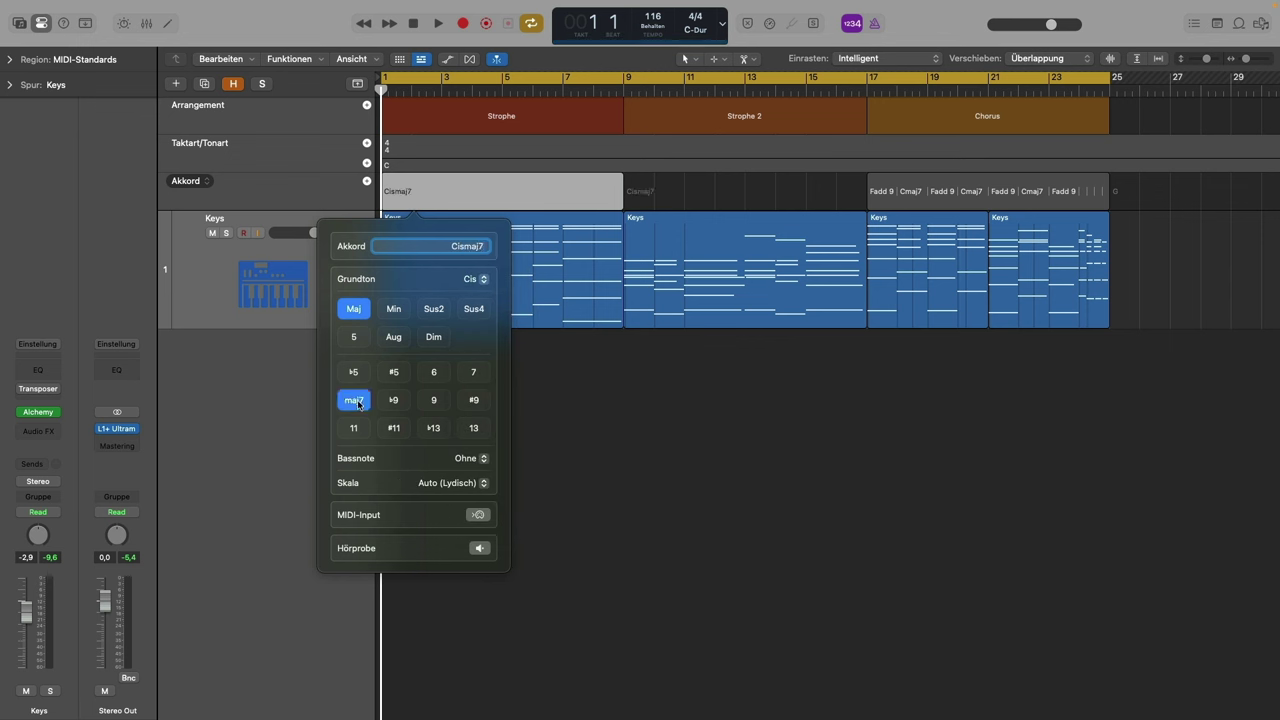
{"action": "left_click", "coordinate": [484, 458]}
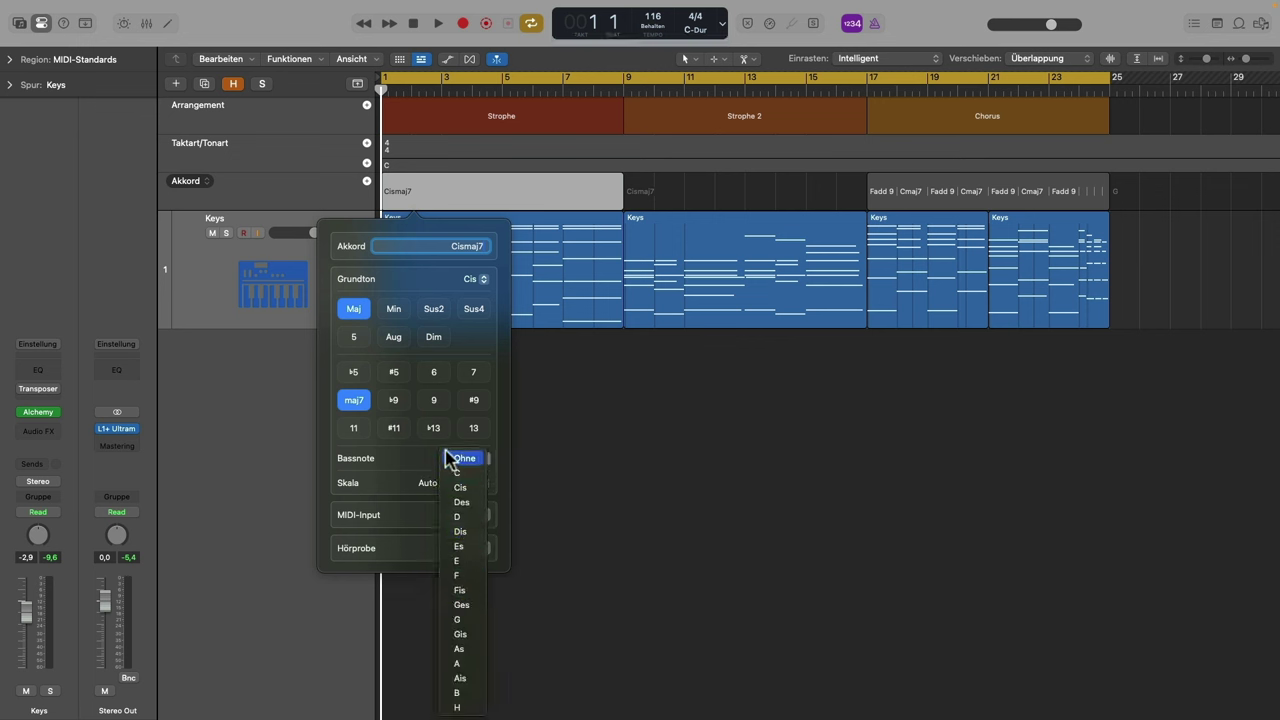
{"action": "left_click", "coordinate": [355, 402]}
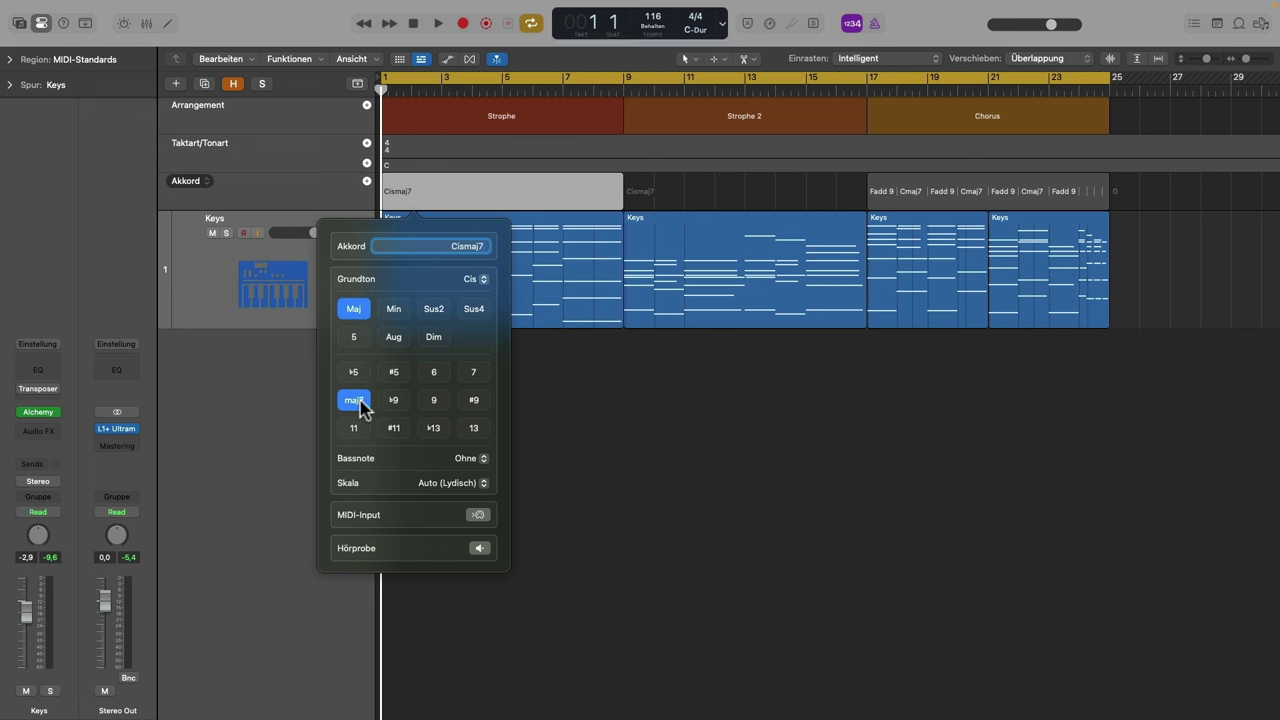
{"action": "left_click", "coordinate": [357, 401]}
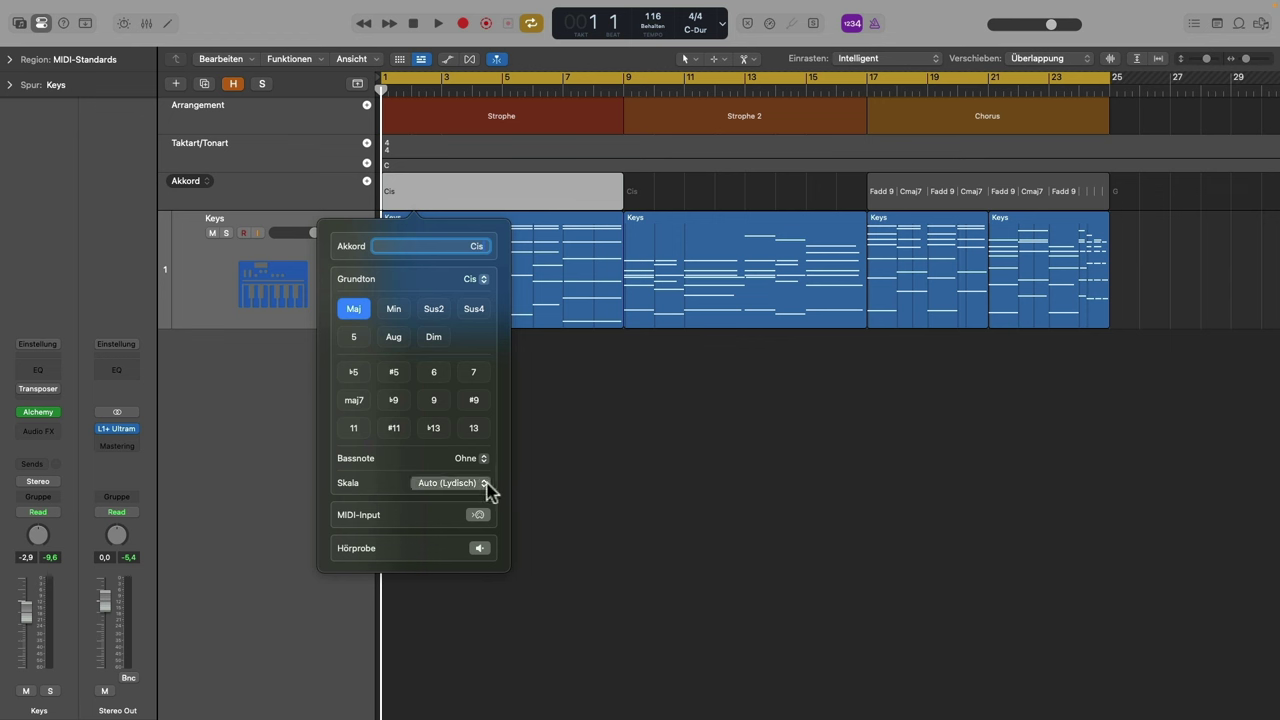
Look over the scale options of the Cis chord, try its MIDI input and close the chord editor
{"action": "left_click", "coordinate": [487, 485]}
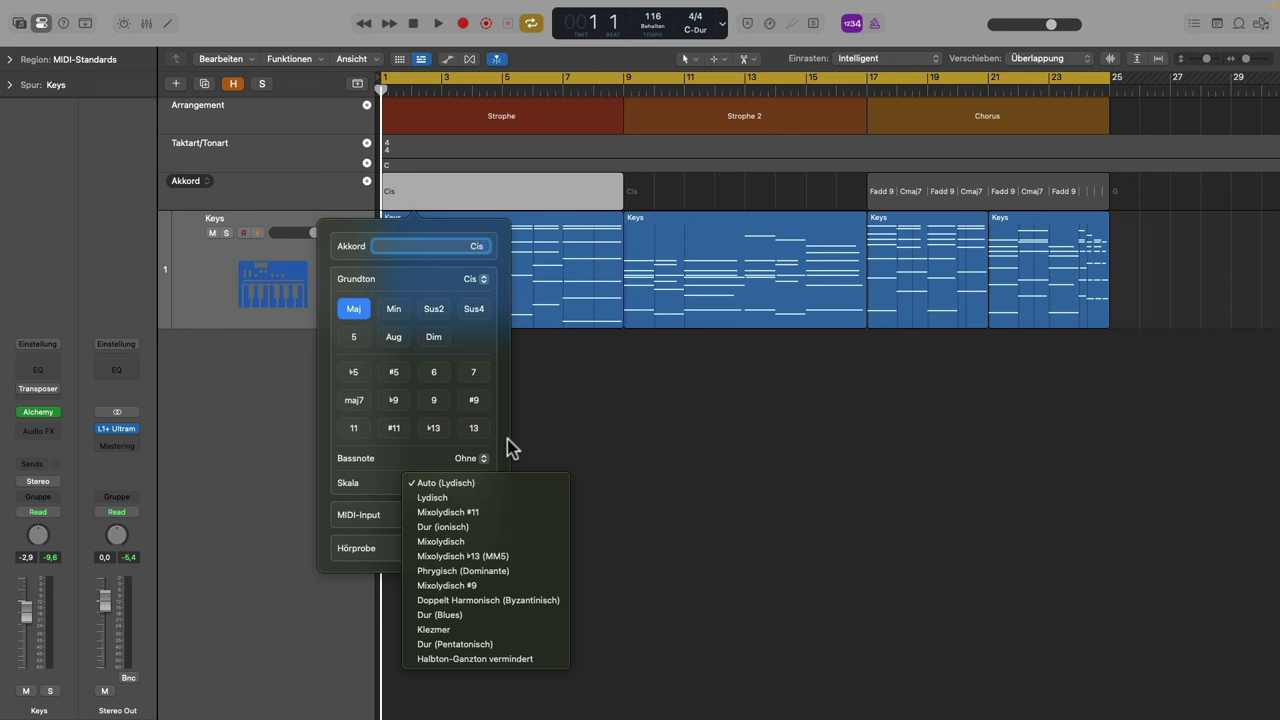
{"action": "left_click", "coordinate": [511, 447]}
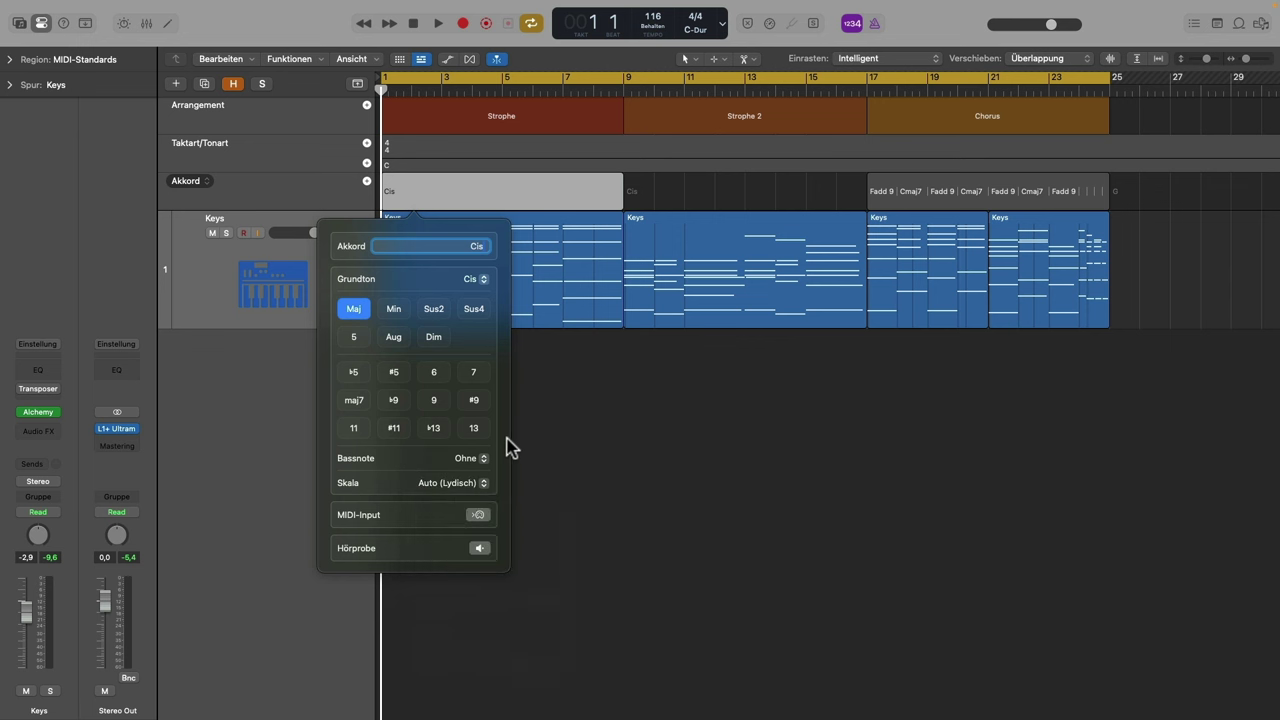
{"action": "left_click", "coordinate": [479, 516]}
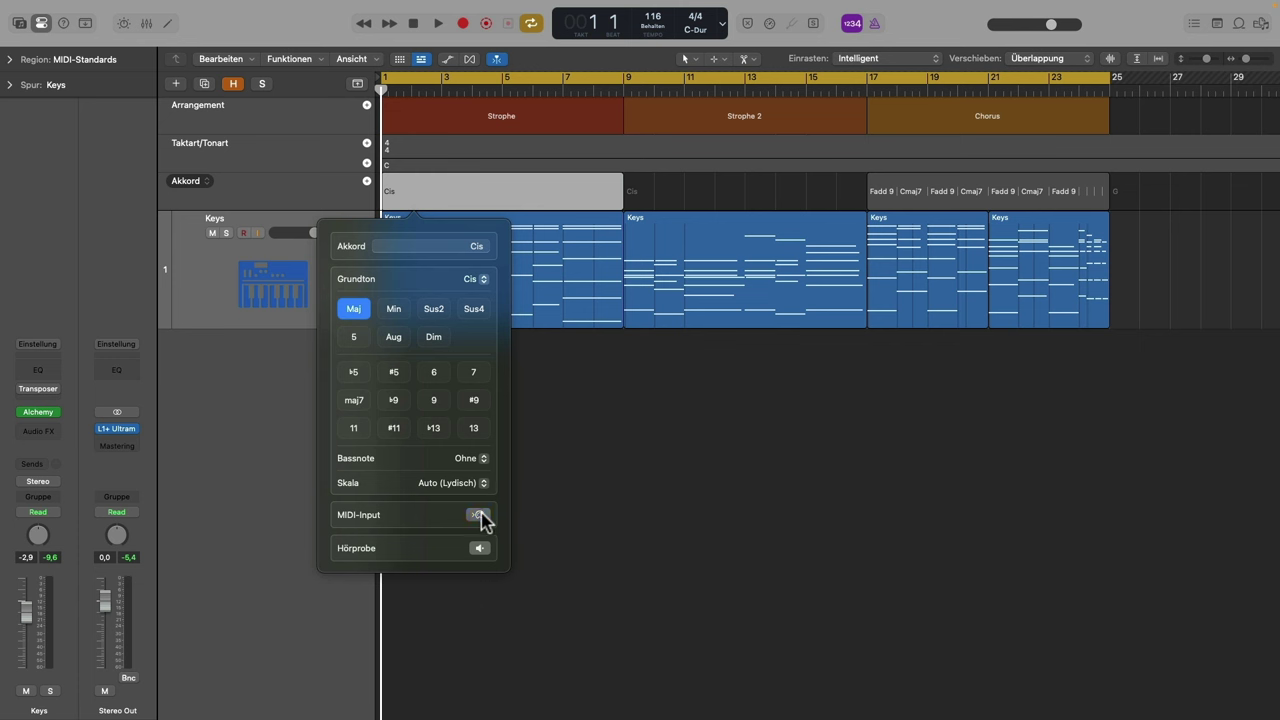
{"action": "left_click", "coordinate": [596, 492]}
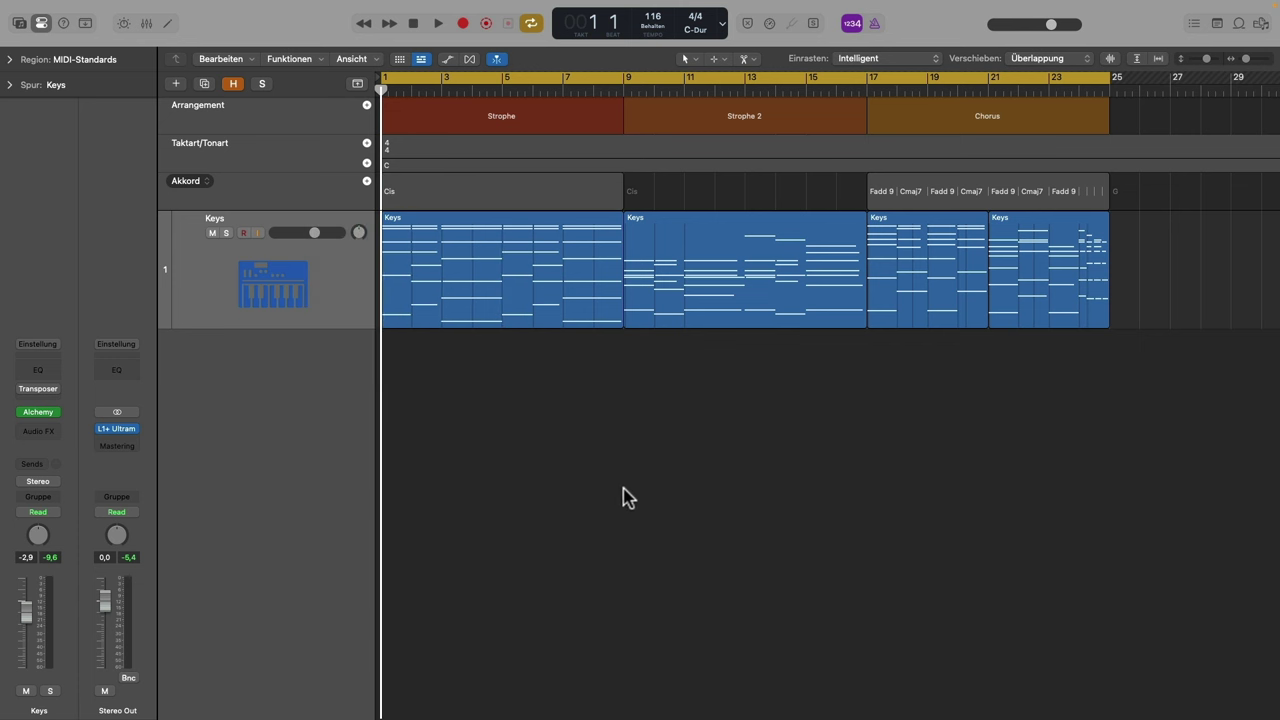
{"action": "left_click", "coordinate": [440, 194]}
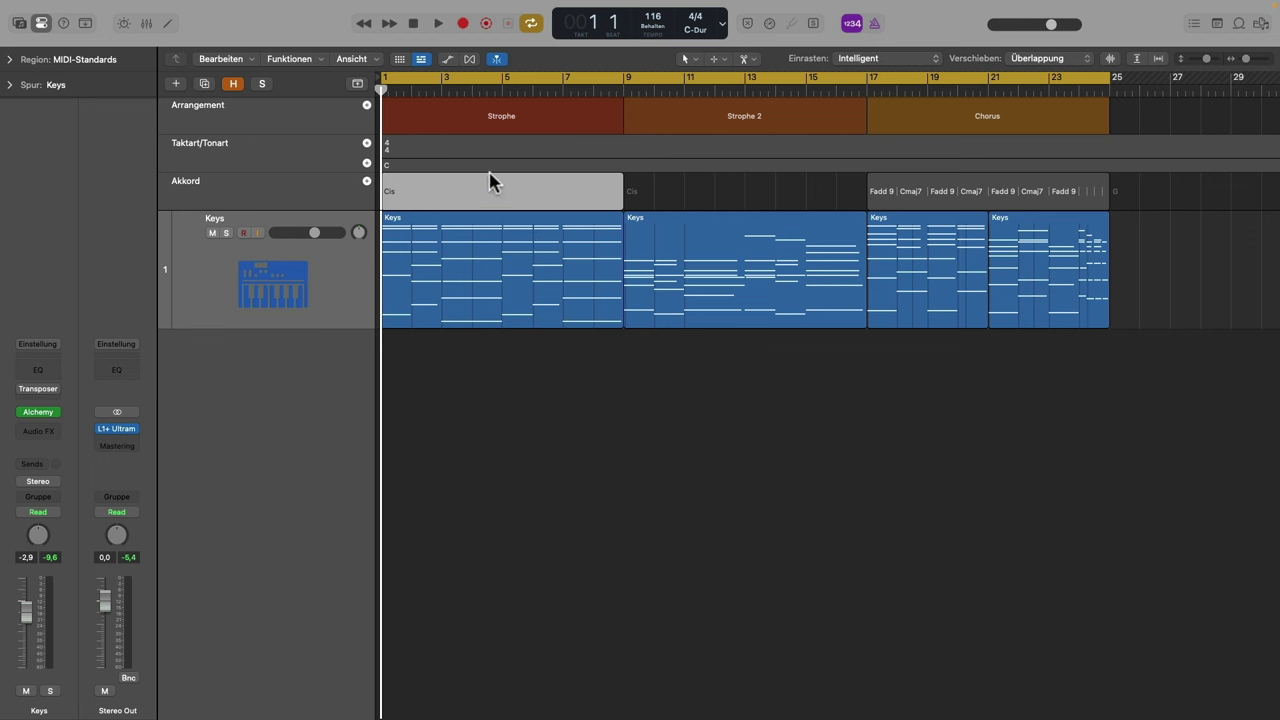
{"action": "left_click", "coordinate": [455, 247]}
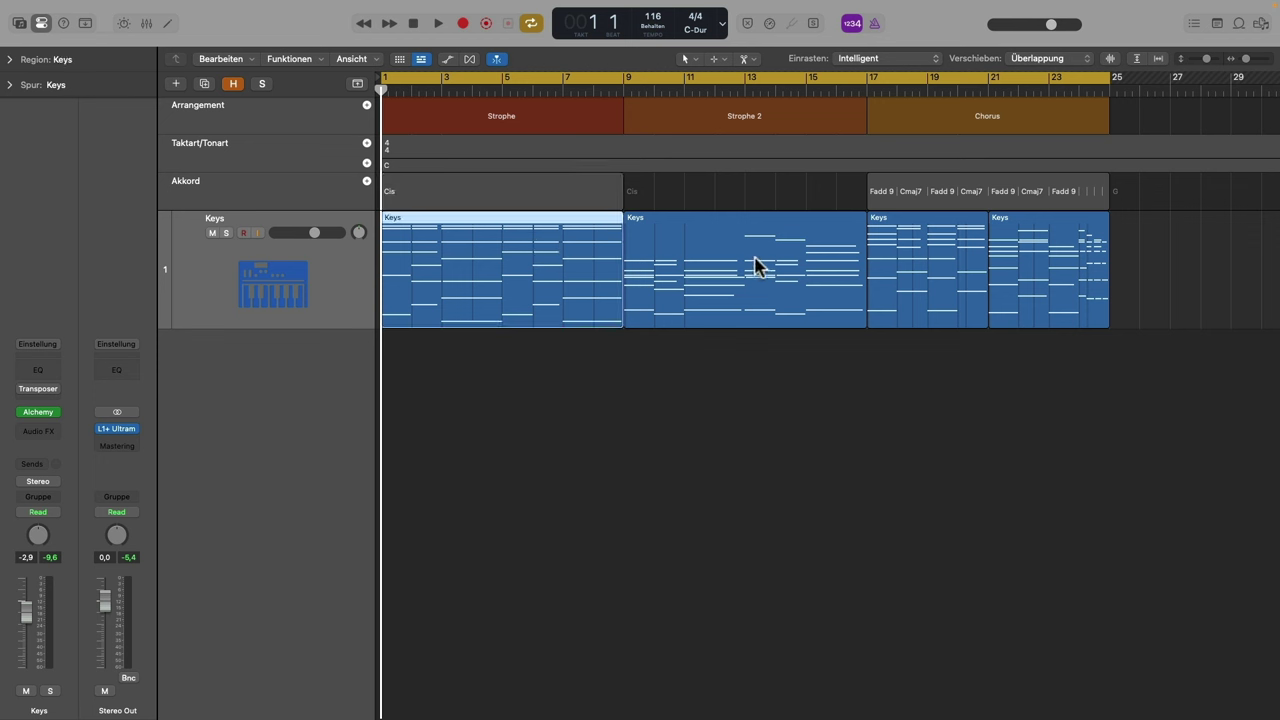
Change the chord at bar 1 to Am7(9), with root A, minor quality and the 7 and 9 extensions
{"action": "left_click", "coordinate": [453, 198]}
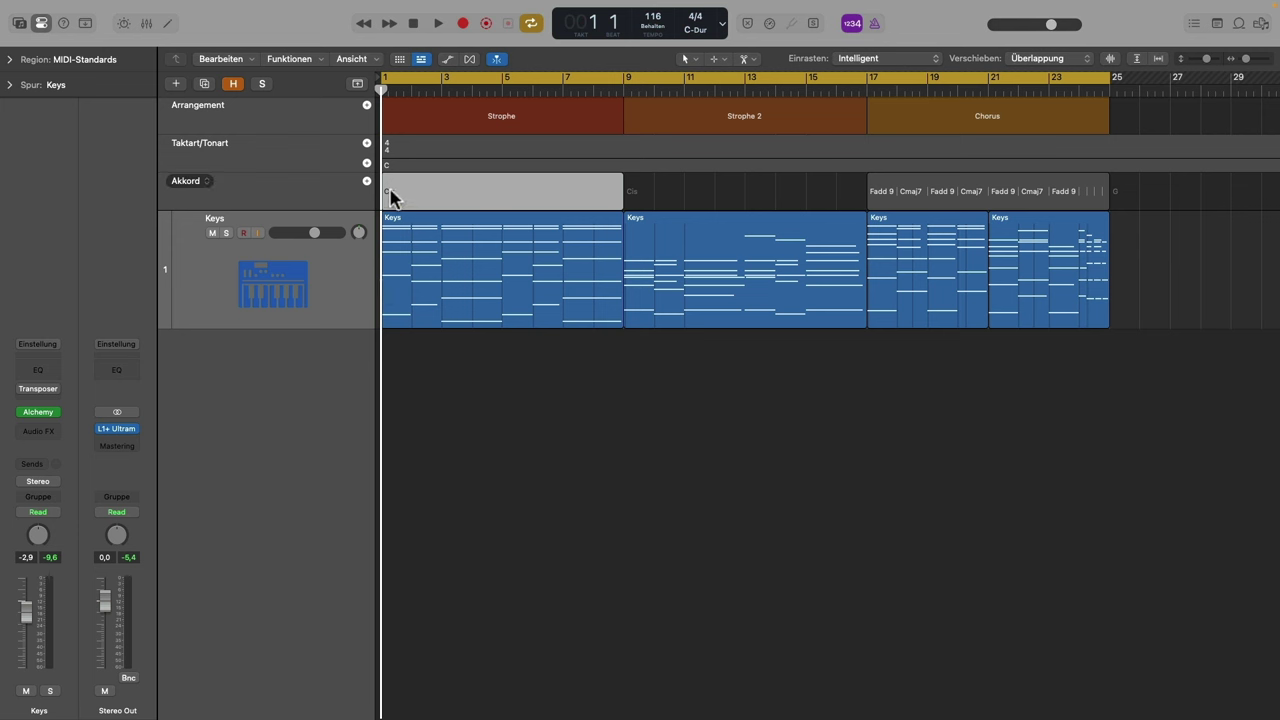
{"action": "double_click", "coordinate": [390, 193]}
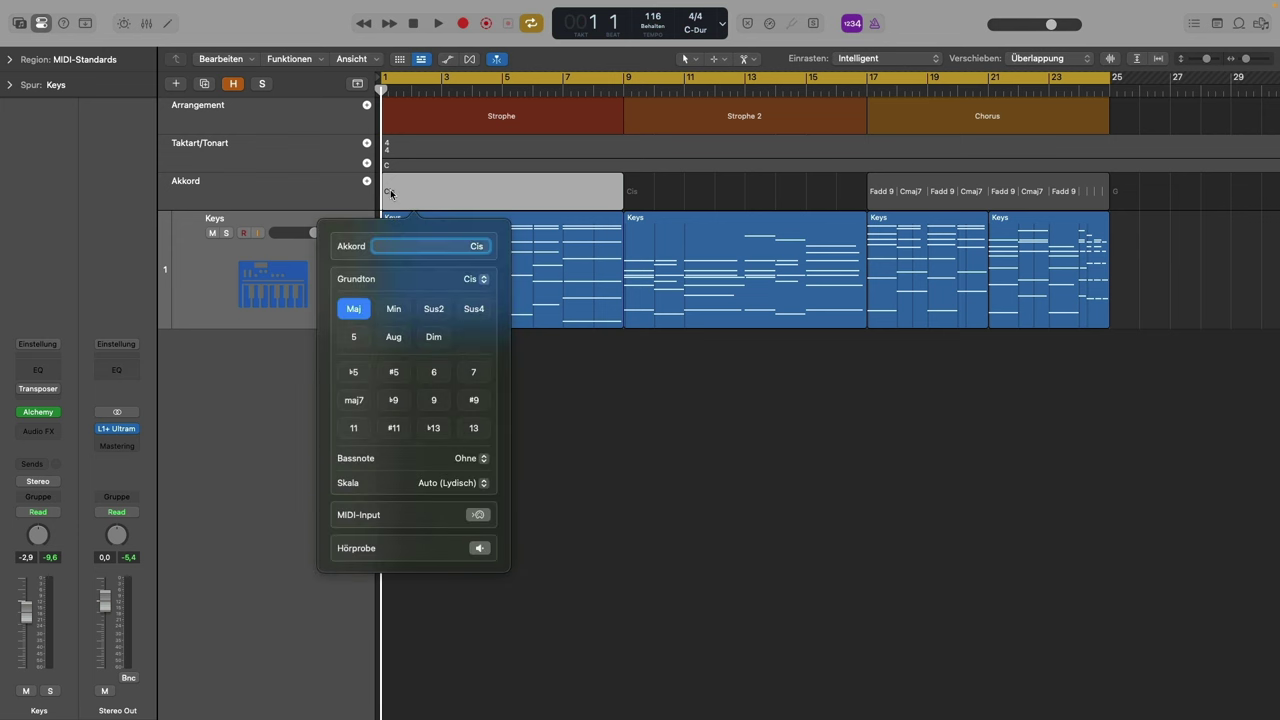
{"action": "left_click", "coordinate": [484, 281]}
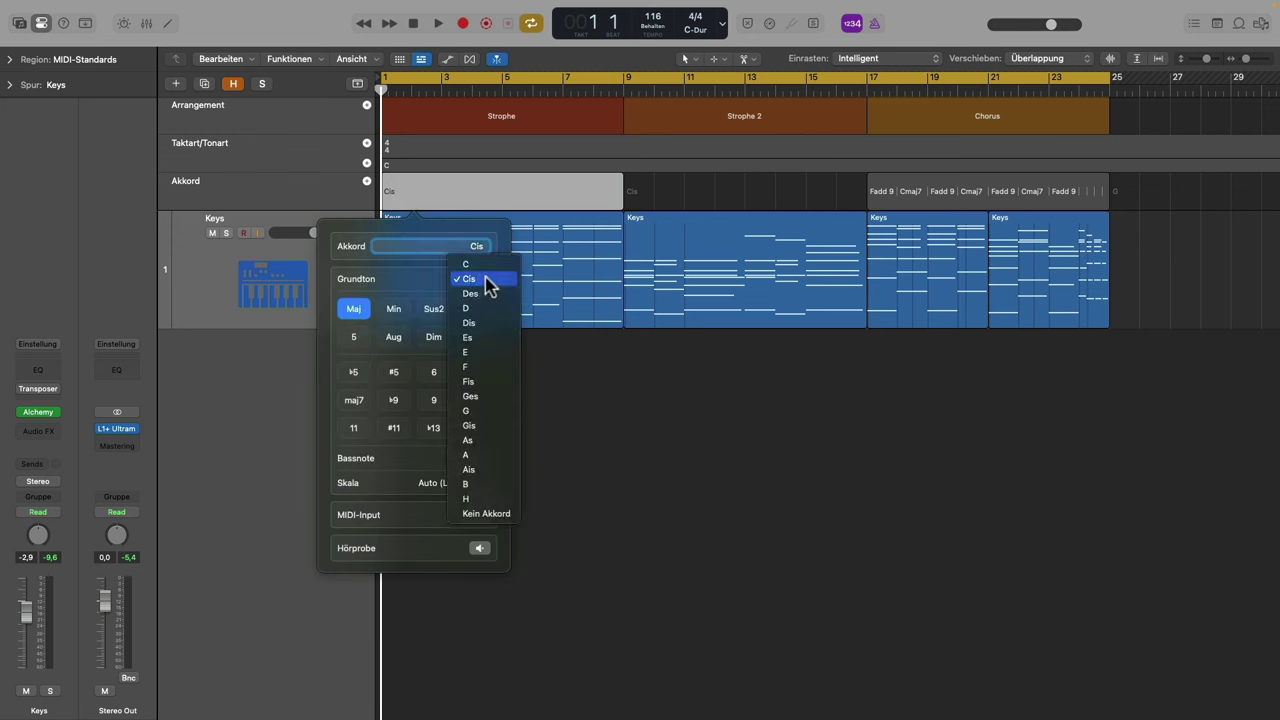
{"action": "left_click", "coordinate": [497, 458]}
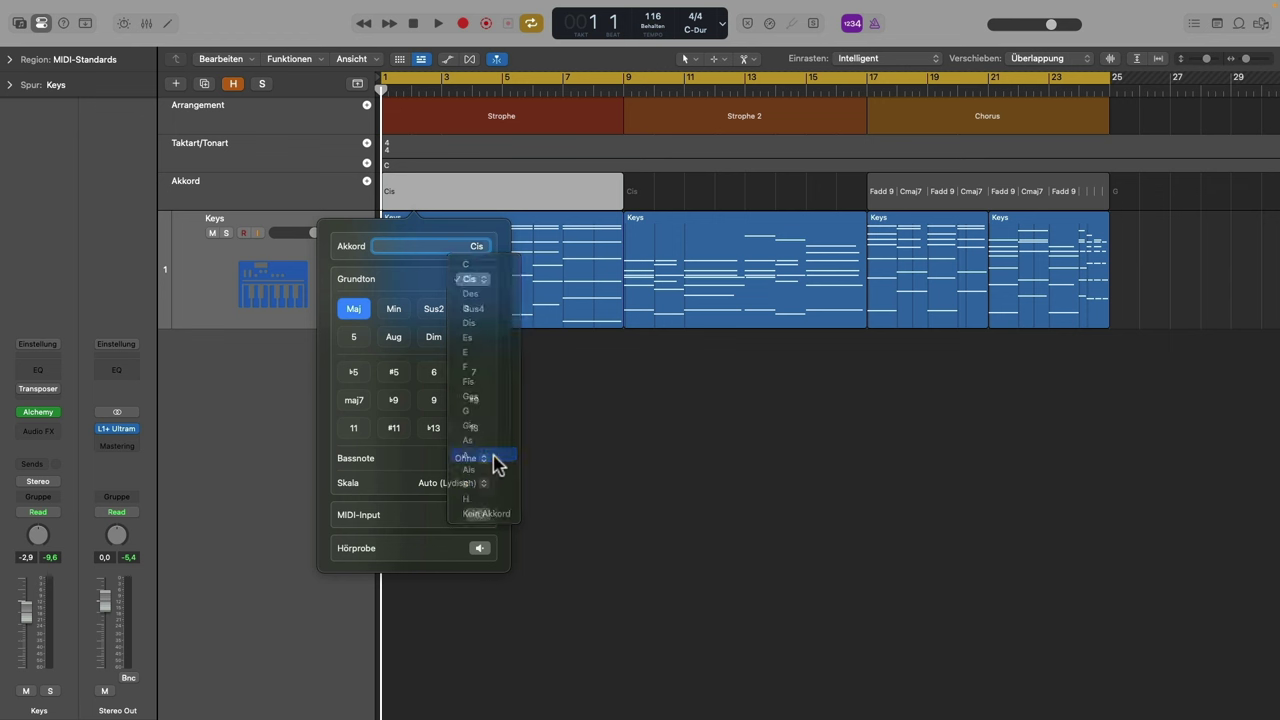
{"action": "left_click", "coordinate": [393, 309]}
{"action": "left_click", "coordinate": [474, 372]}
{"action": "left_click", "coordinate": [434, 400]}
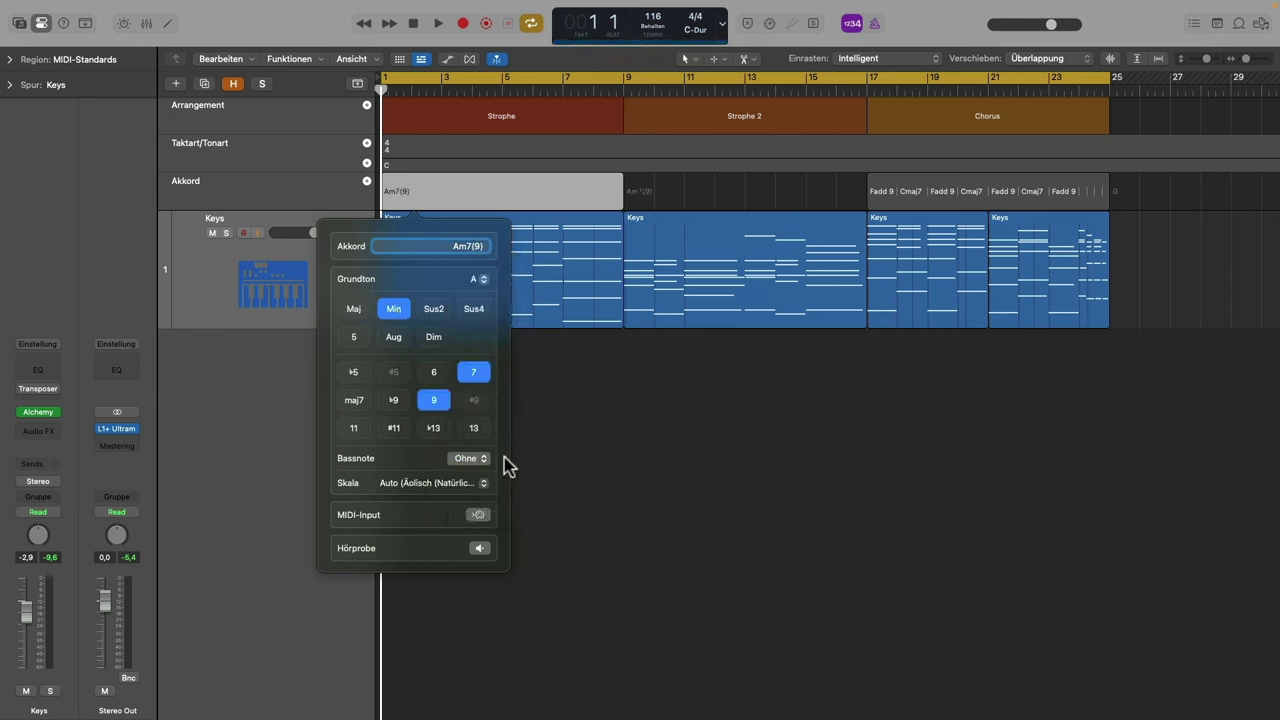
{"action": "left_click", "coordinate": [577, 450]}
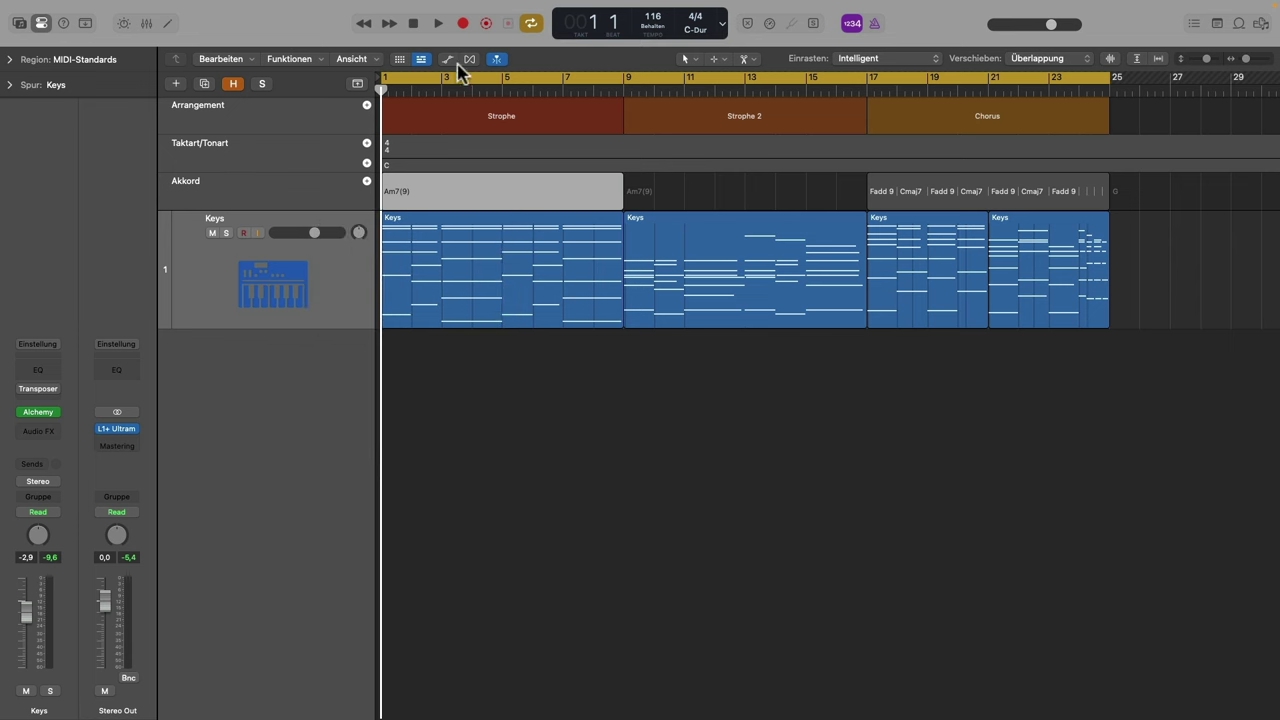
Add a Cmaj7 chord at bar 2 of the chord track
{"action": "left_click", "coordinate": [413, 88]}
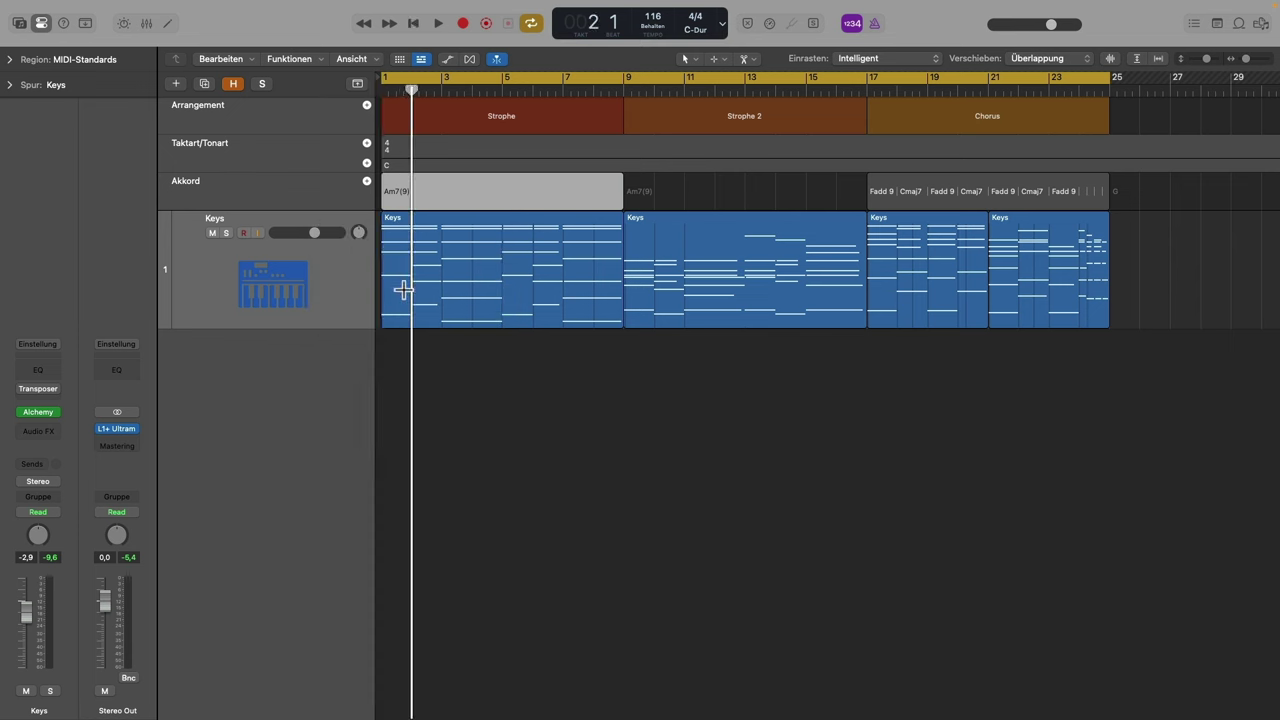
{"action": "left_click", "coordinate": [366, 183]}
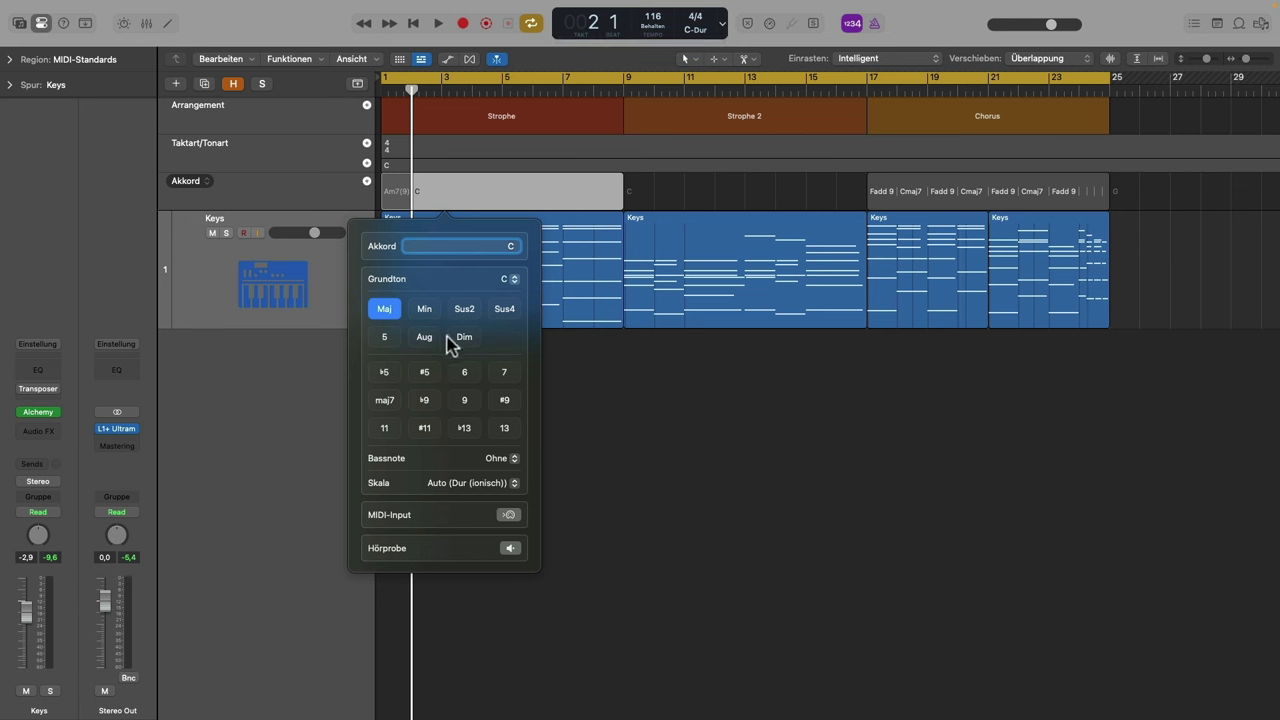
{"action": "left_click", "coordinate": [388, 402]}
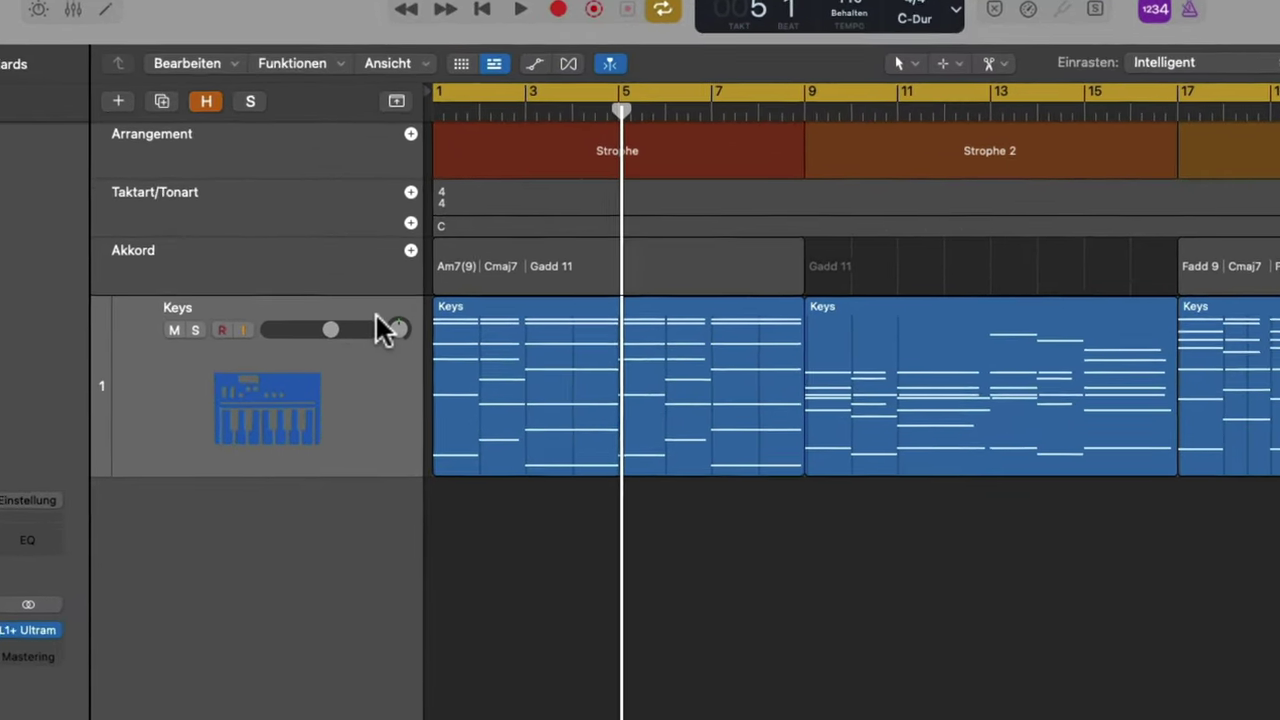
Increase the height of the global tracks and shorten the chord group so it ends at bar 5
{"action": "left_click_drag", "start_coordinate": [375, 295], "coordinate": [381, 432]}
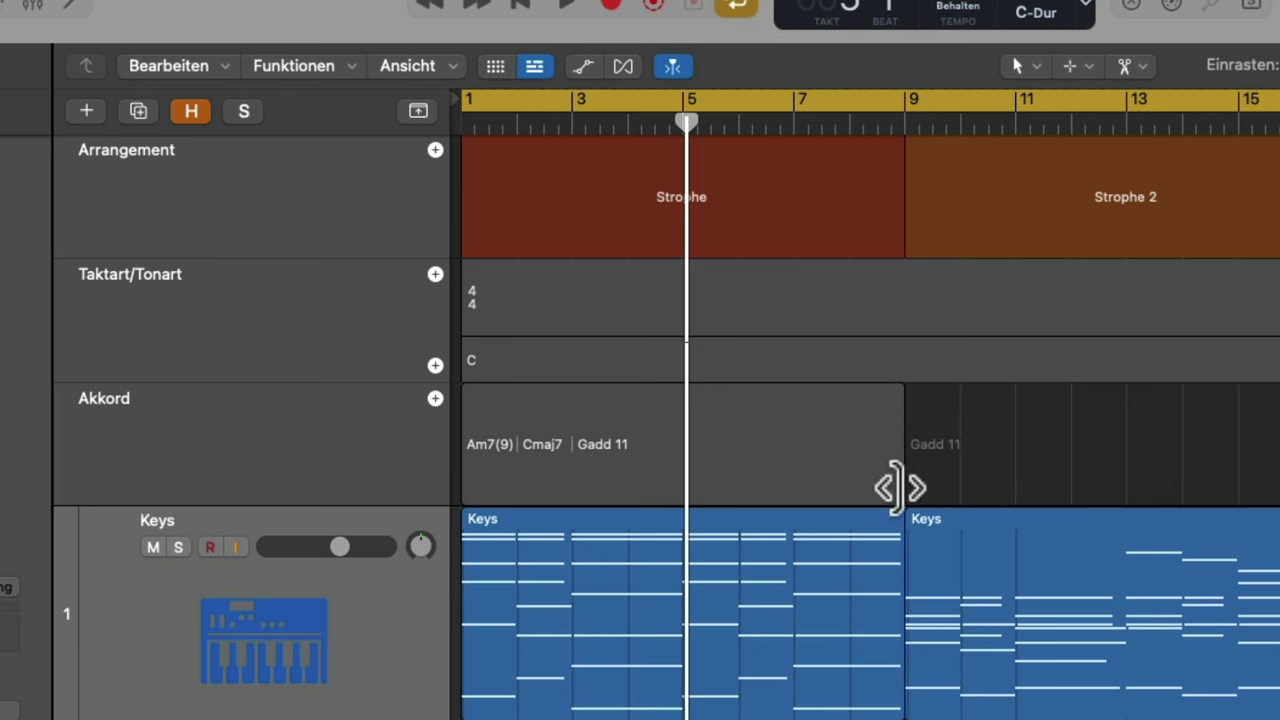
{"action": "left_click_drag", "start_coordinate": [900, 487], "coordinate": [680, 478]}
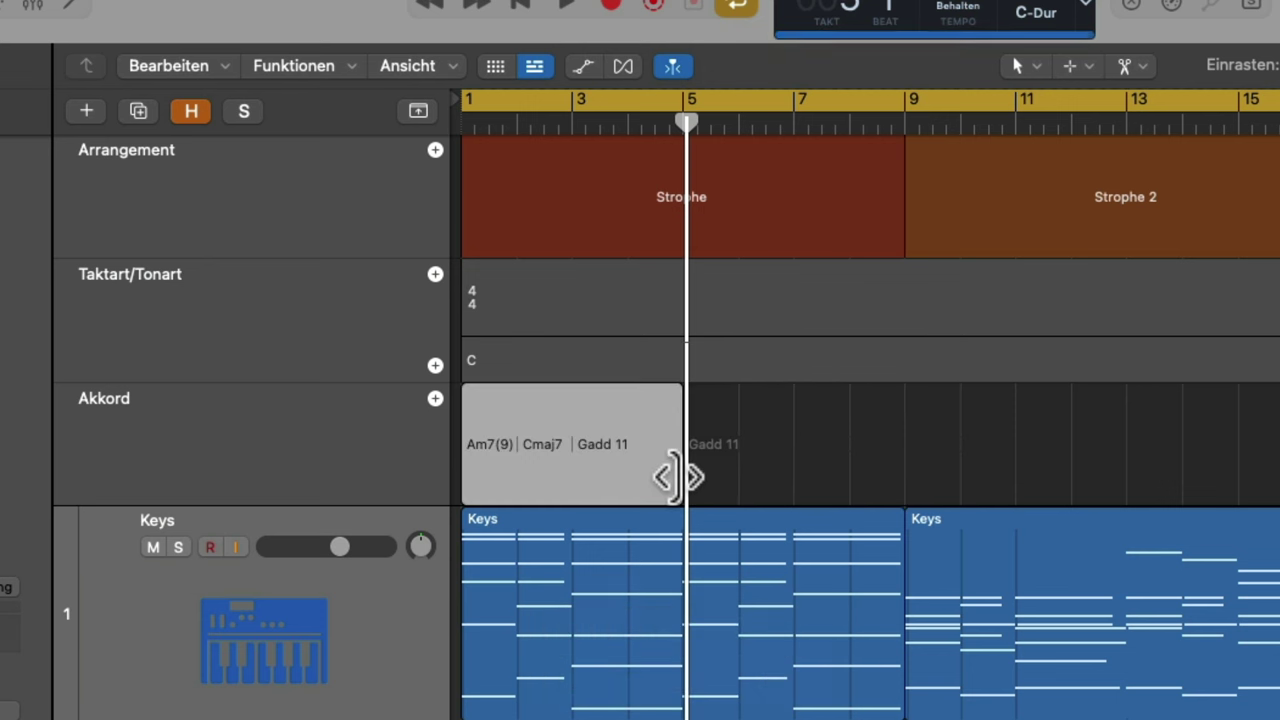
Move the playhead back to the start of bar 1
{"action": "left_click", "coordinate": [477, 125]}
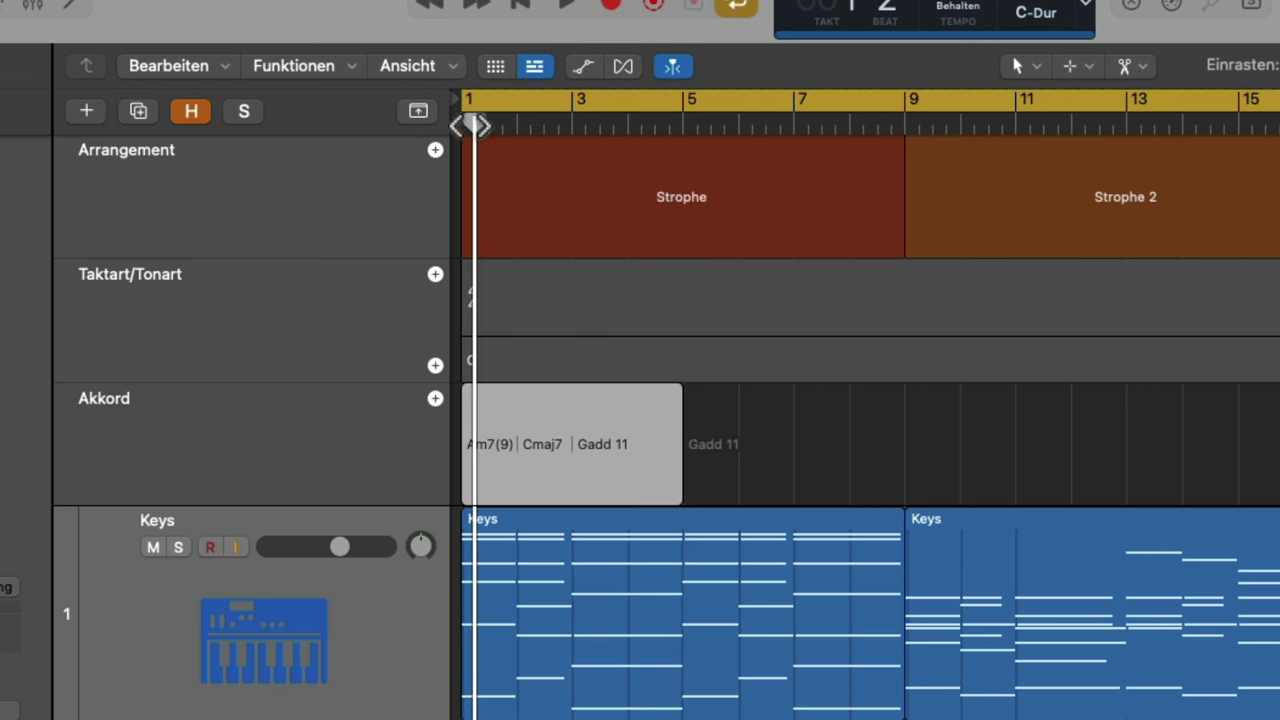
{"action": "mouse_move", "coordinate": [697, 400]}
{"action": "left_mouse_down"}
{"action": "mouse_move", "coordinate": [916, 425]}
{"action": "mouse_move", "coordinate": [860, 406]}
{"action": "mouse_move", "coordinate": [697, 420]}
{"action": "left_mouse_up"}
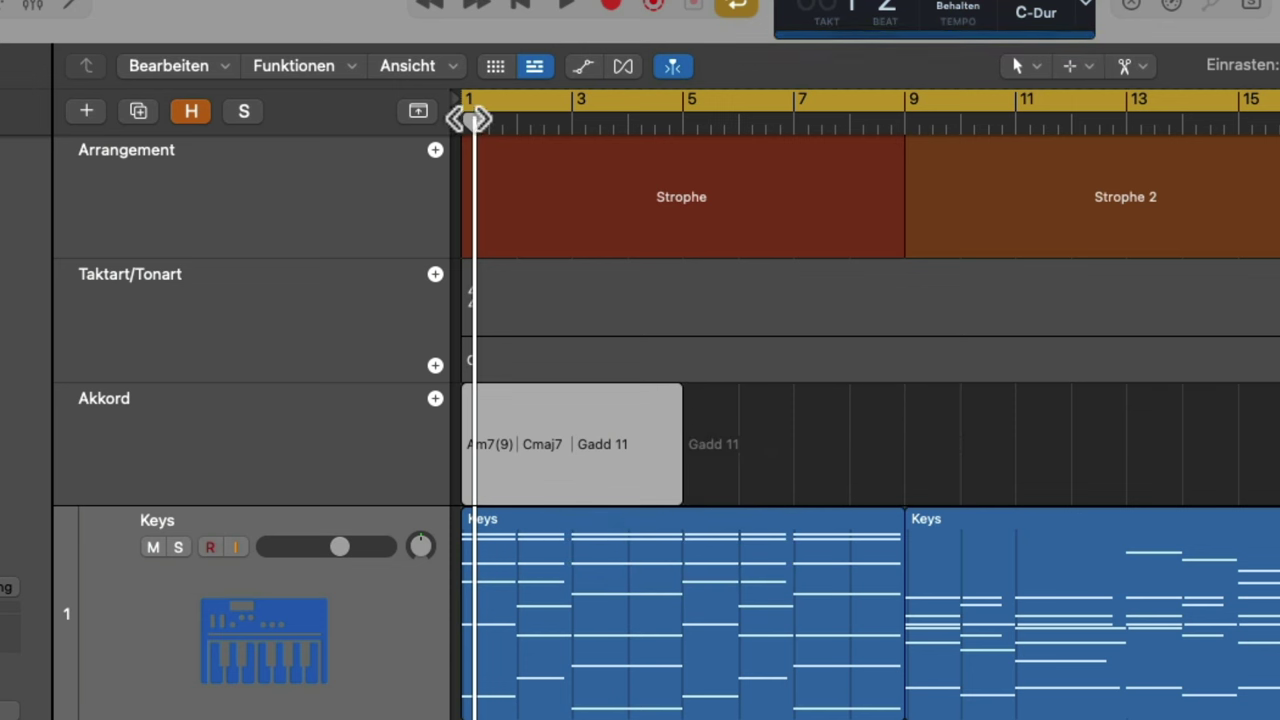
{"action": "left_click_drag", "start_coordinate": [460, 124], "coordinate": [448, 124]}
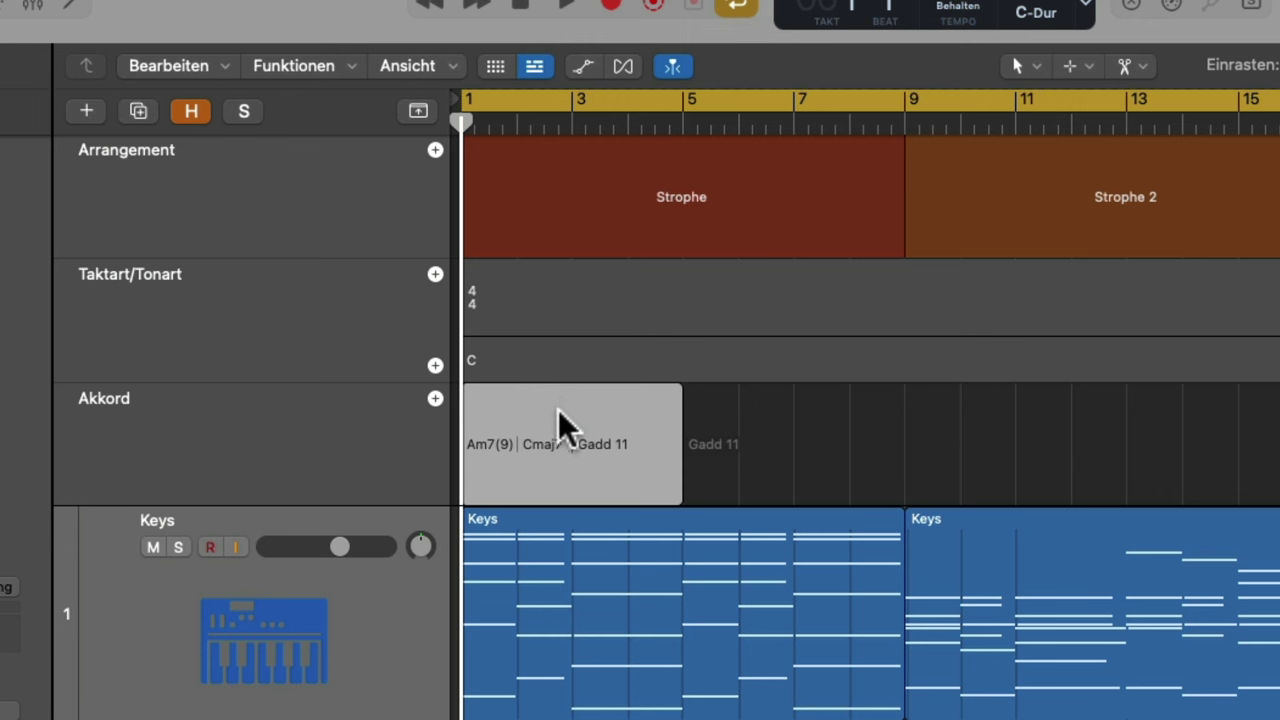
Copy the chord group from bar 1 to bar 5 and delete the copy again
{"action": "left_click_drag", "start_coordinate": [515, 400], "coordinate": [740, 416]}
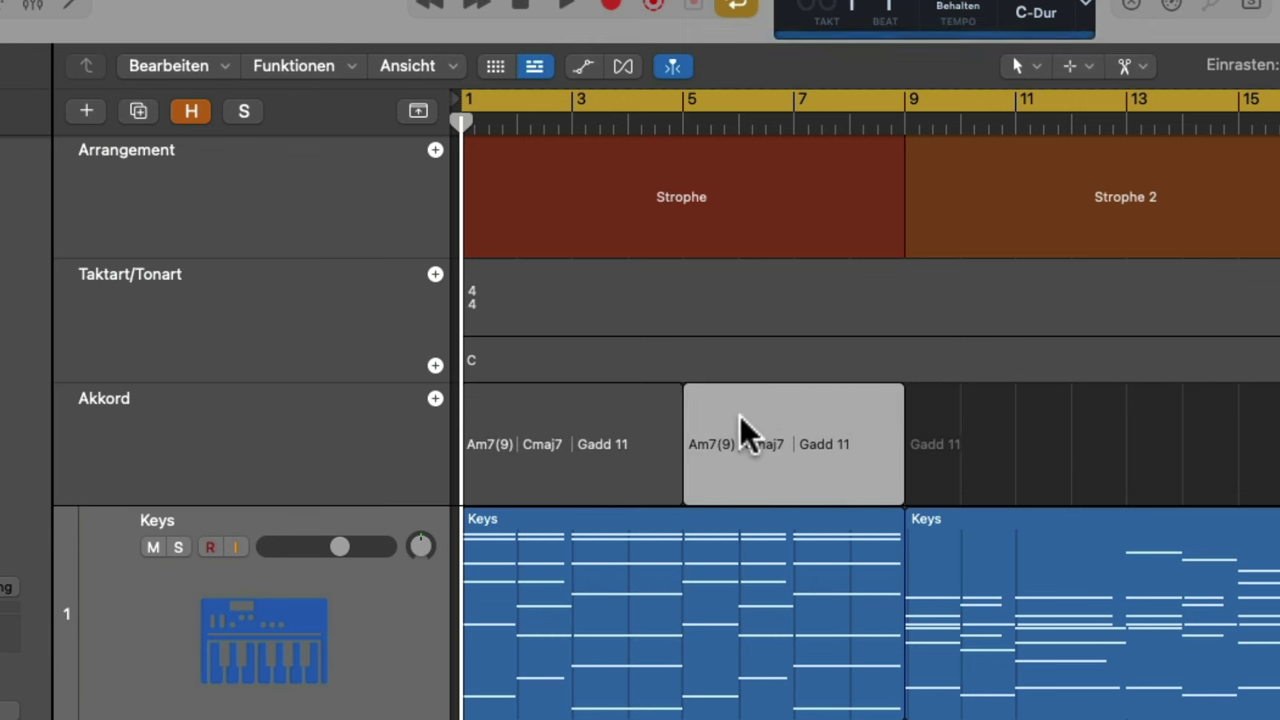
{"action": "key", "text": "Delete"}
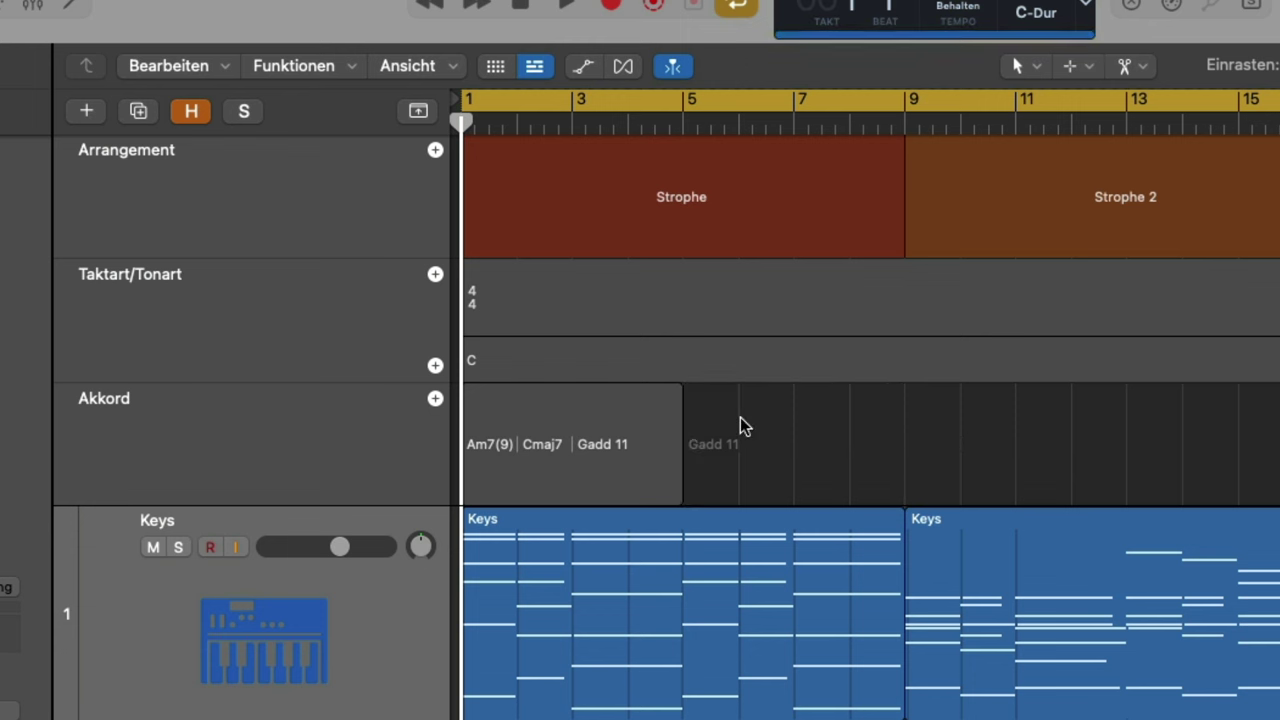
Ungroup the chord group at bar 1 into its individual chords
{"action": "left_click", "coordinate": [579, 429]}
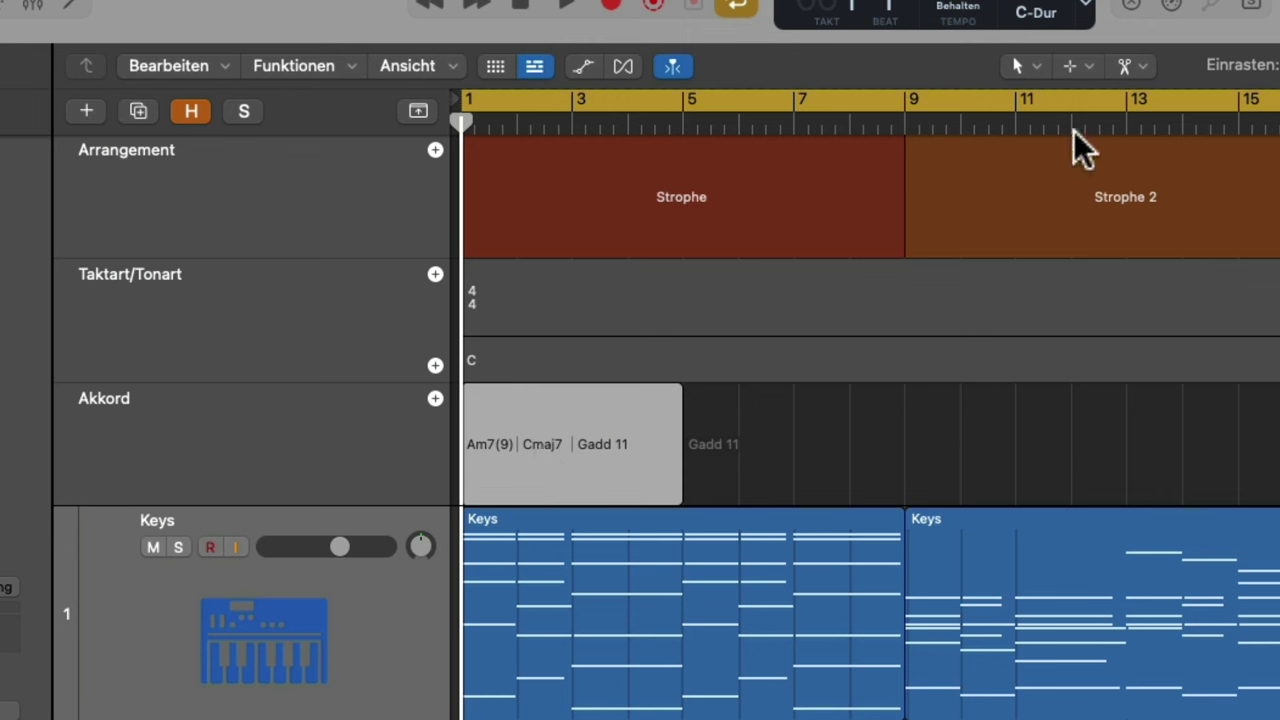
{"action": "right_click", "coordinate": [537, 446]}
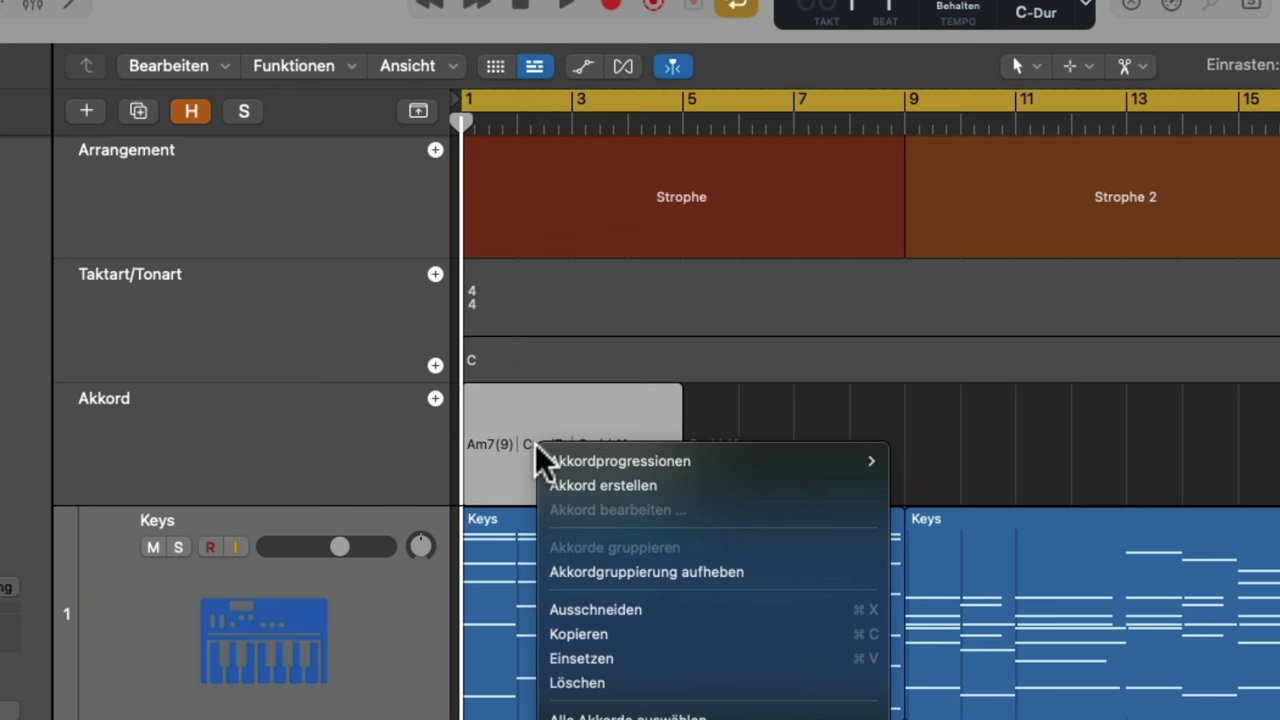
{"action": "left_click", "coordinate": [614, 570]}
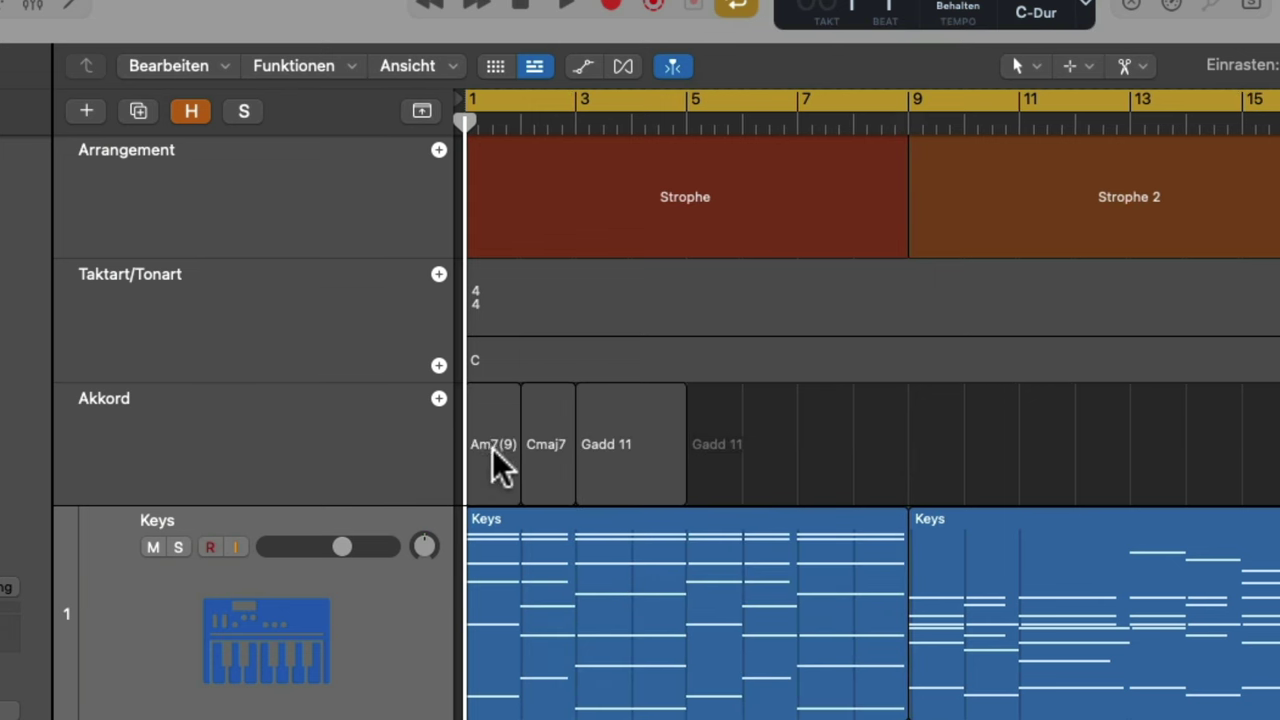
Copy the Am7(9) chord to bar 9 and undo the copy
{"action": "left_click_drag", "start_coordinate": [491, 418], "coordinate": [940, 436]}
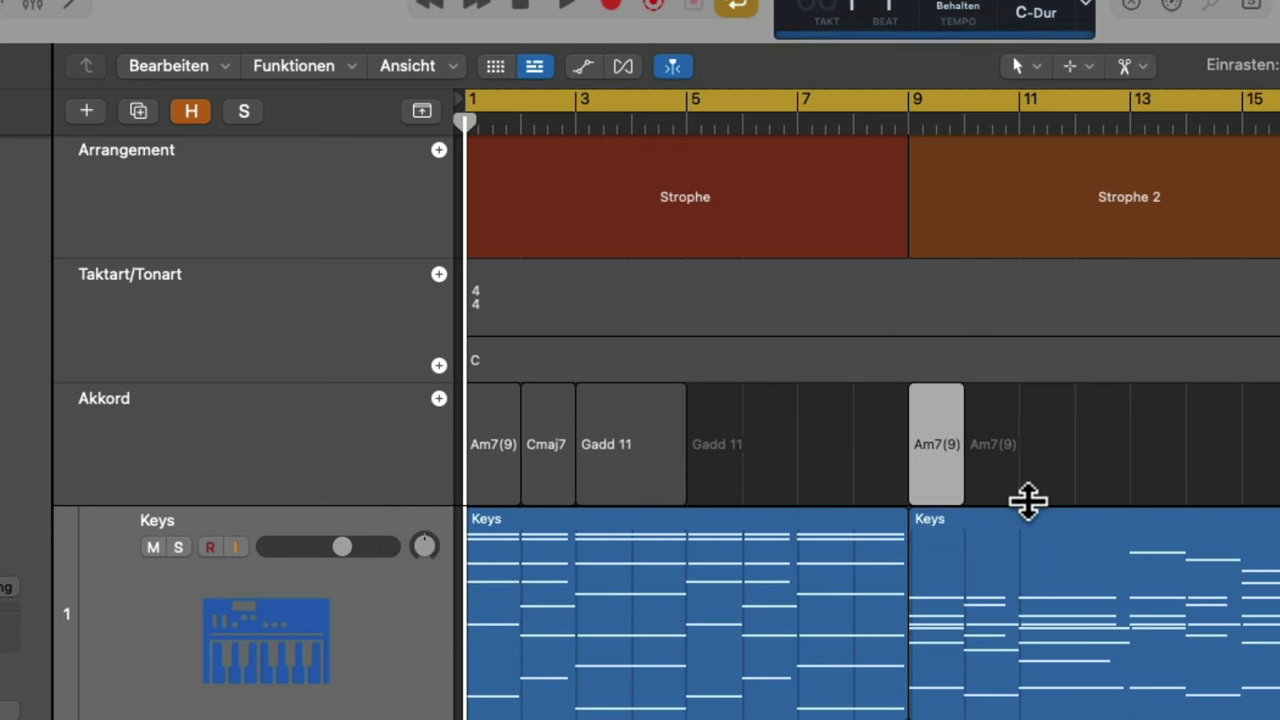
{"action": "key", "text": "super+z"}
Group the Am7(9), Cmaj7 and Gadd 11 chords in bars 1 to 4 into one chord group
{"action": "left_click_drag", "start_coordinate": [720, 400], "coordinate": [512, 425]}
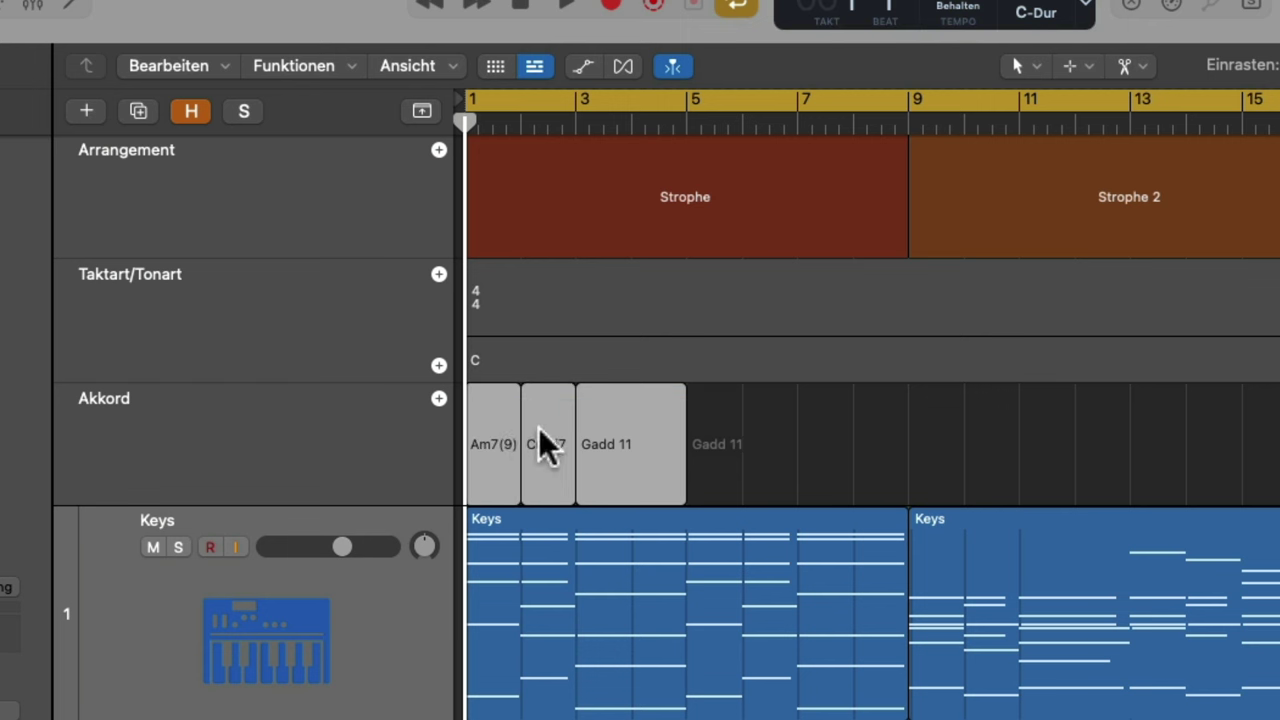
{"action": "right_click", "coordinate": [540, 424]}
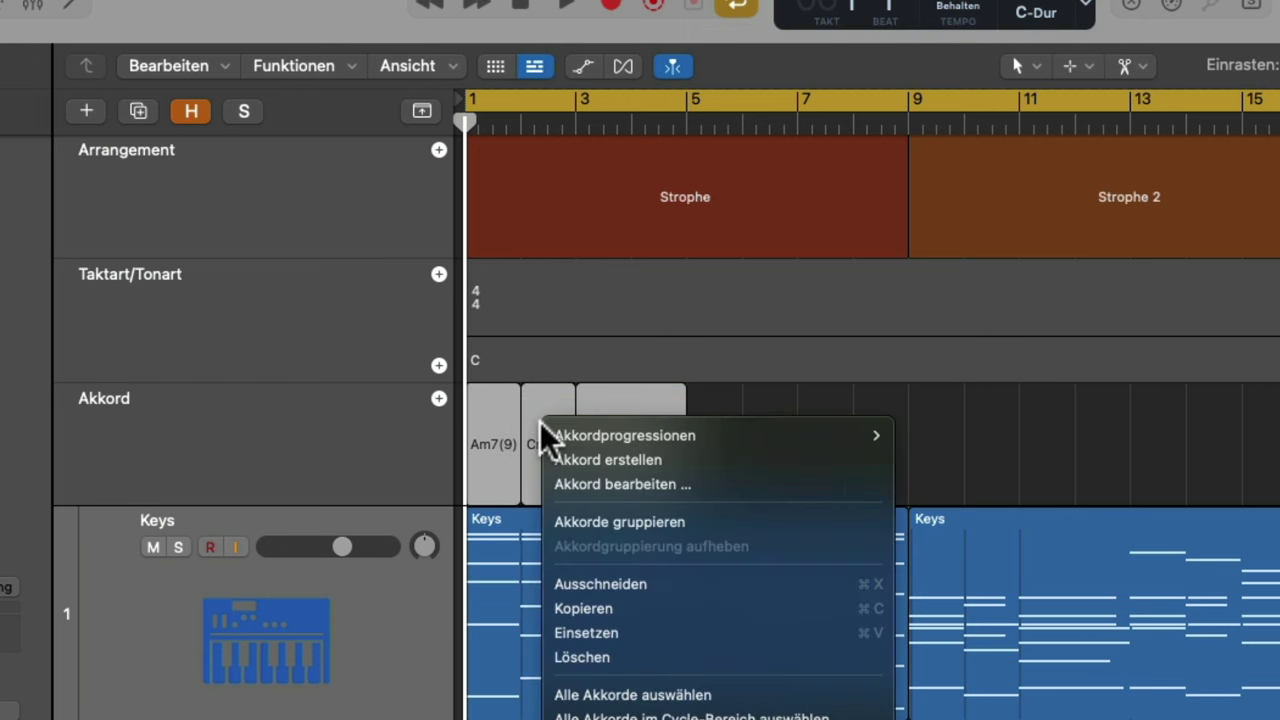
{"action": "left_click", "coordinate": [618, 522]}
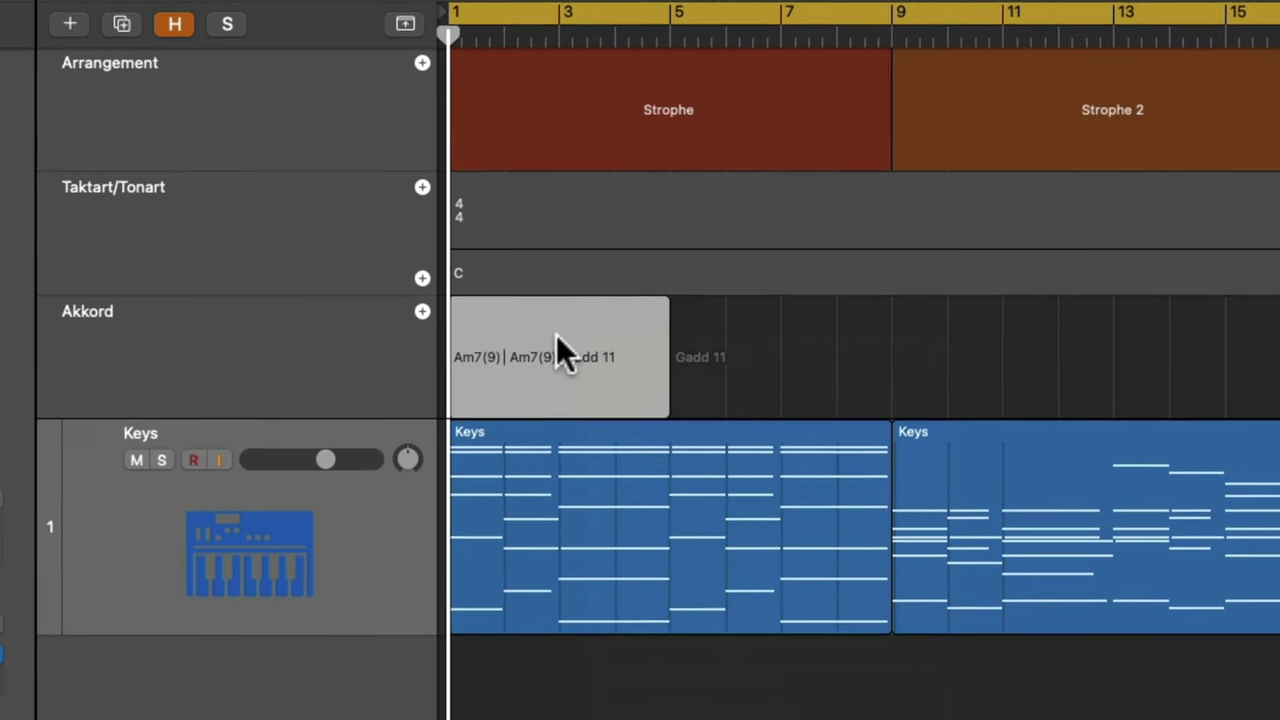
Delete the chord group at bar 1 and undo the deletion
{"action": "right_click", "coordinate": [573, 422]}
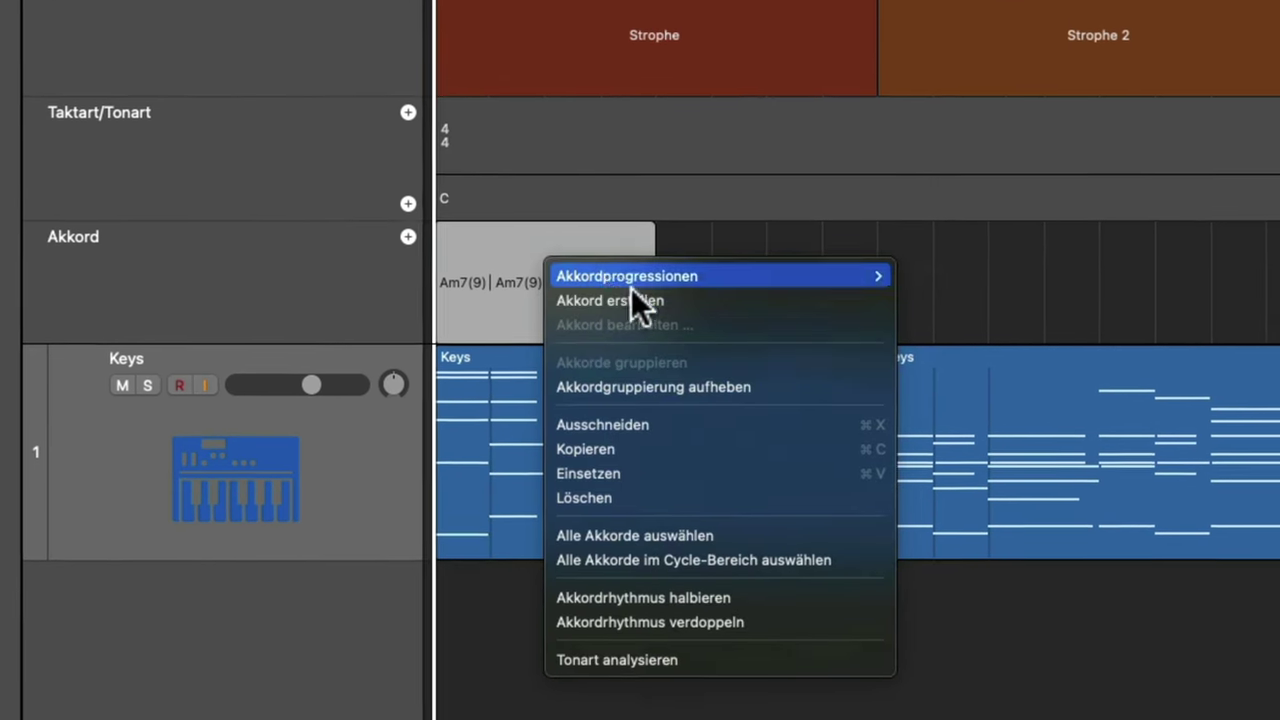
{"action": "mouse_move", "coordinate": [661, 318]}
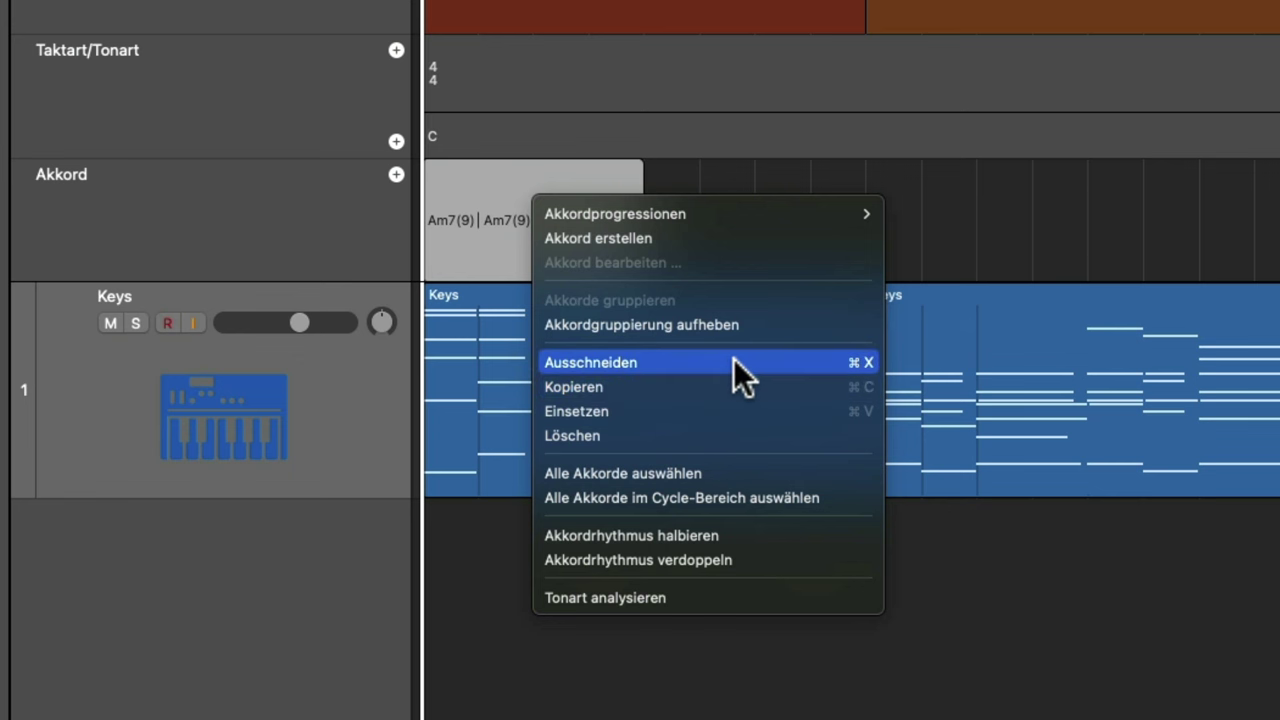
{"action": "left_click", "coordinate": [986, 225]}
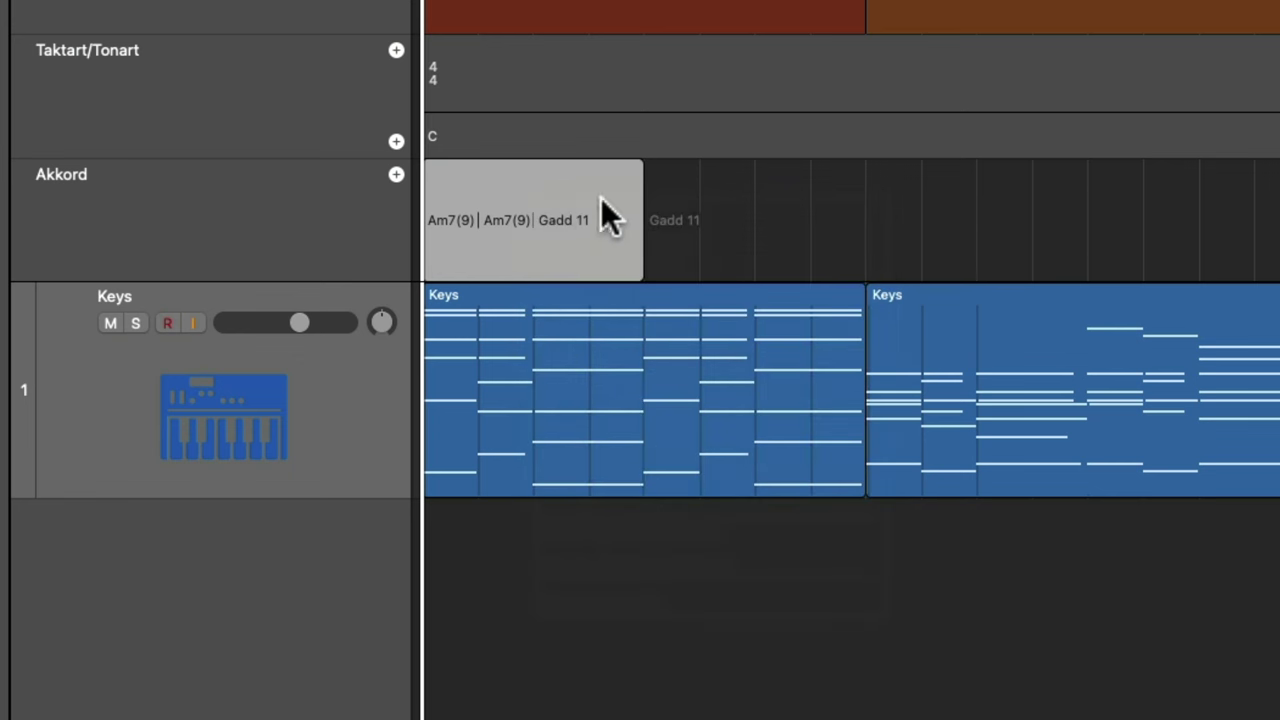
{"action": "key", "text": "Delete"}
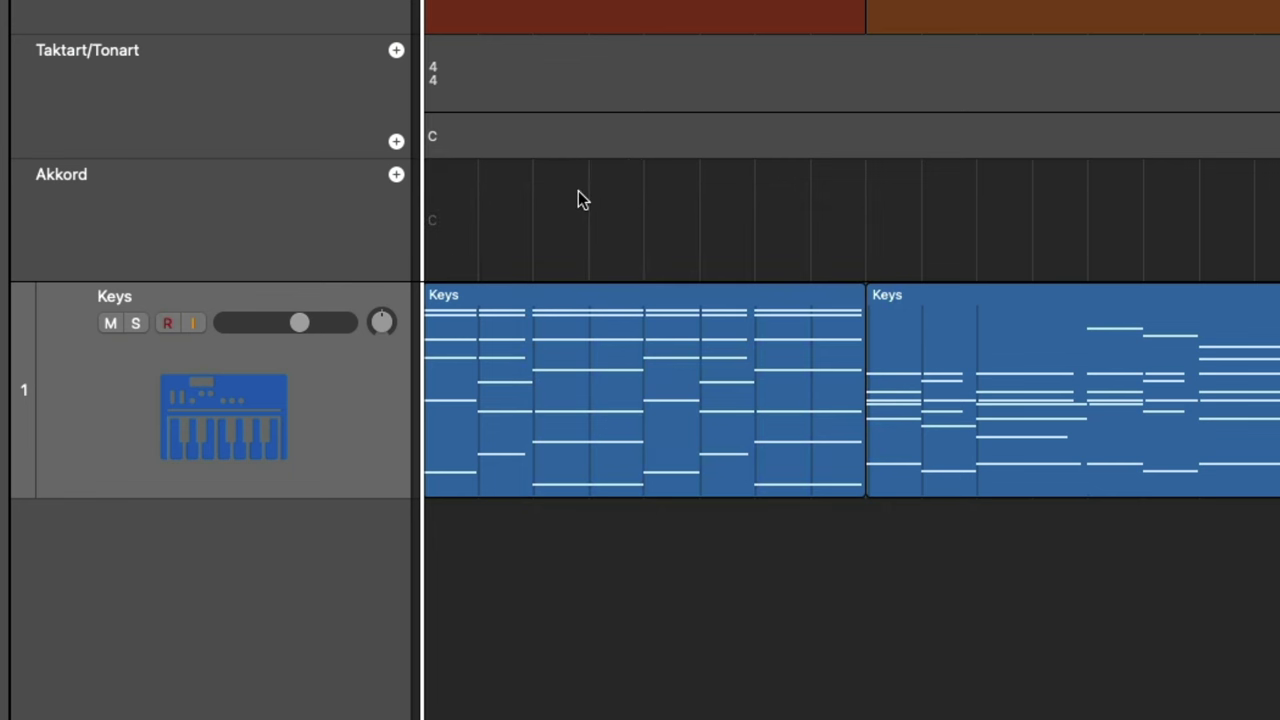
{"action": "key", "text": "super+z"}
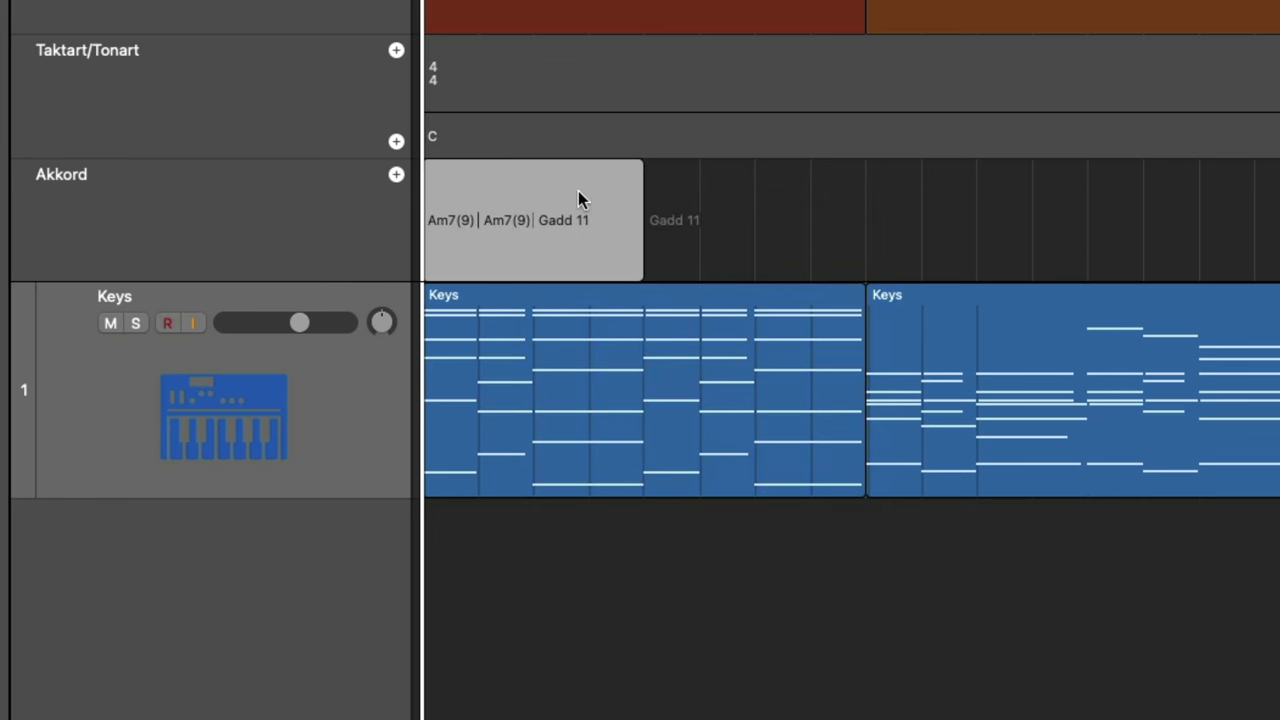
Extend the chord group at bar 1 to bar 9 and halve its chord rhythm
{"action": "right_click", "coordinate": [578, 191]}
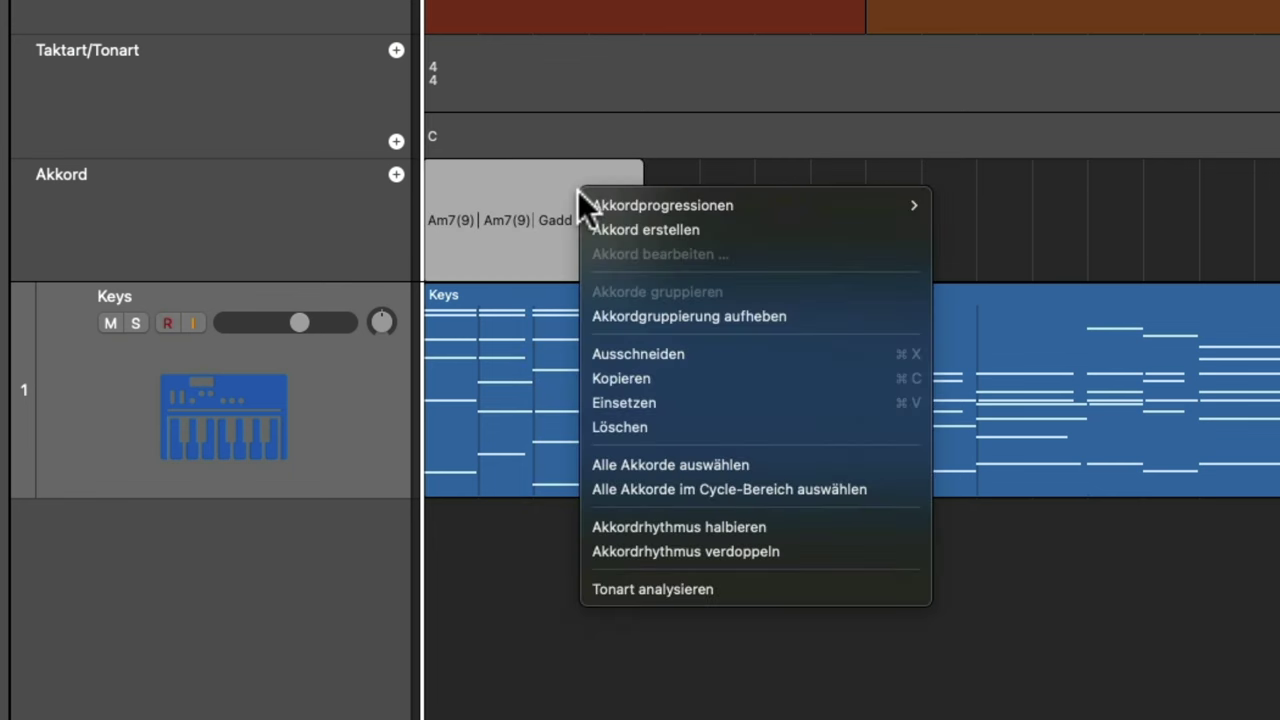
{"action": "left_click", "coordinate": [670, 489]}
{"action": "left_click", "coordinate": [803, 535]}
{"action": "left_click_drag", "start_coordinate": [643, 271], "coordinate": [862, 276]}
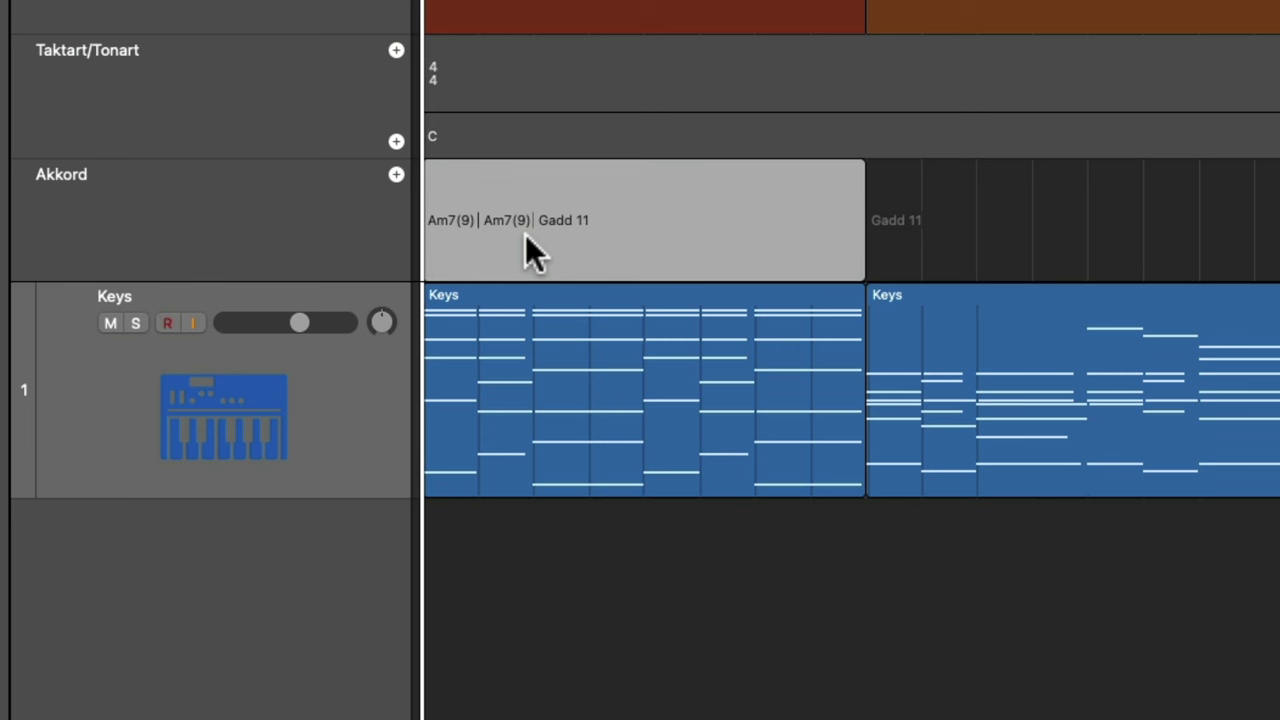
{"action": "right_click", "coordinate": [527, 240]}
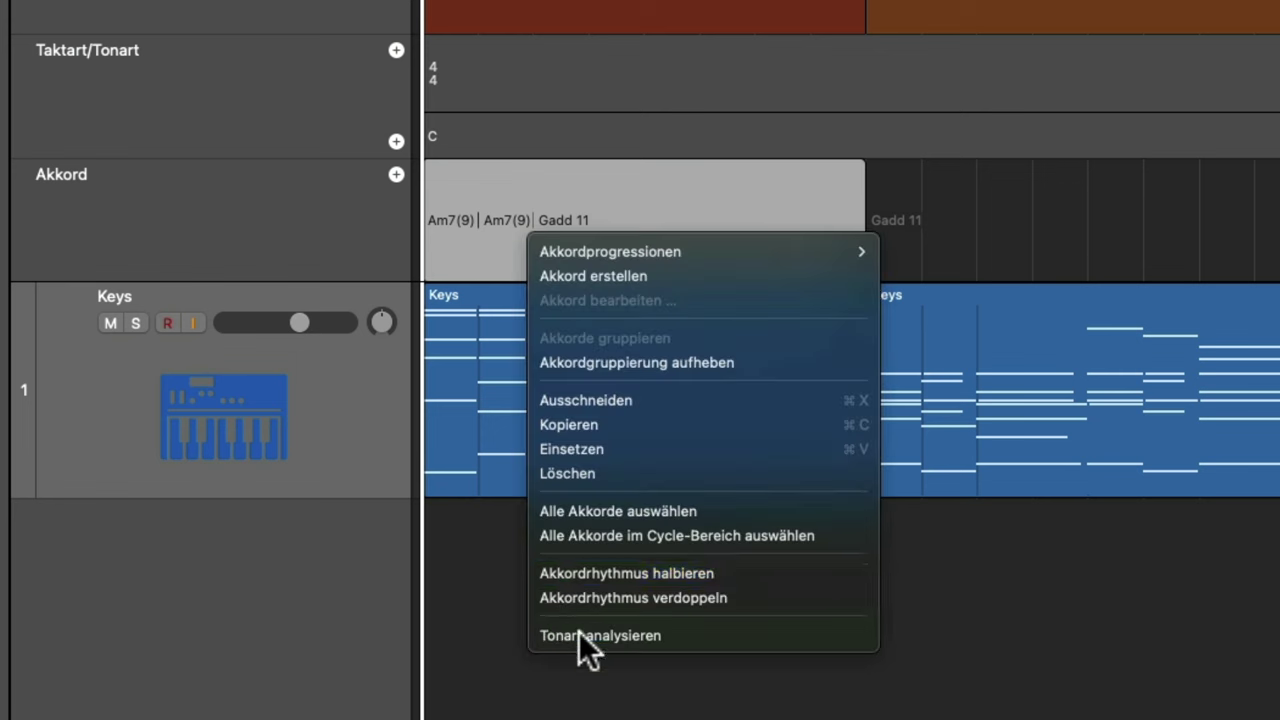
{"action": "left_click", "coordinate": [686, 575]}
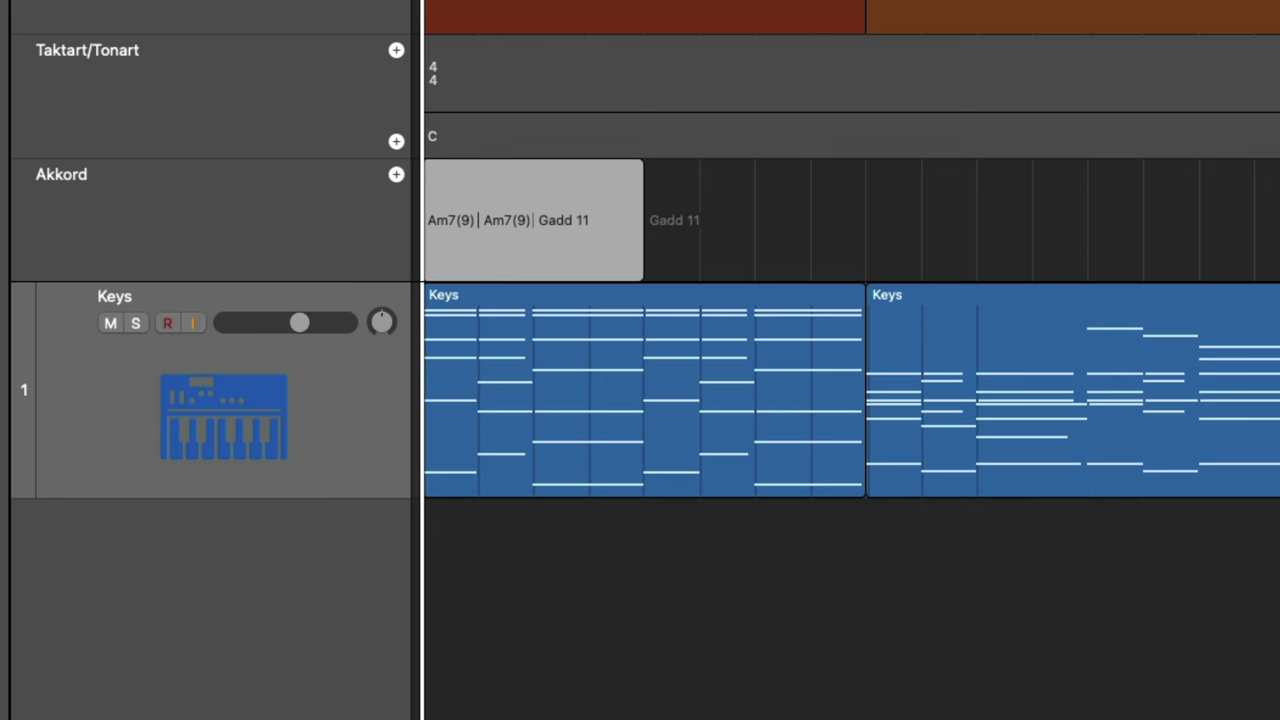
Double the chord rhythm of the group at bar 1 and undo the change
{"action": "right_click", "coordinate": [578, 229]}
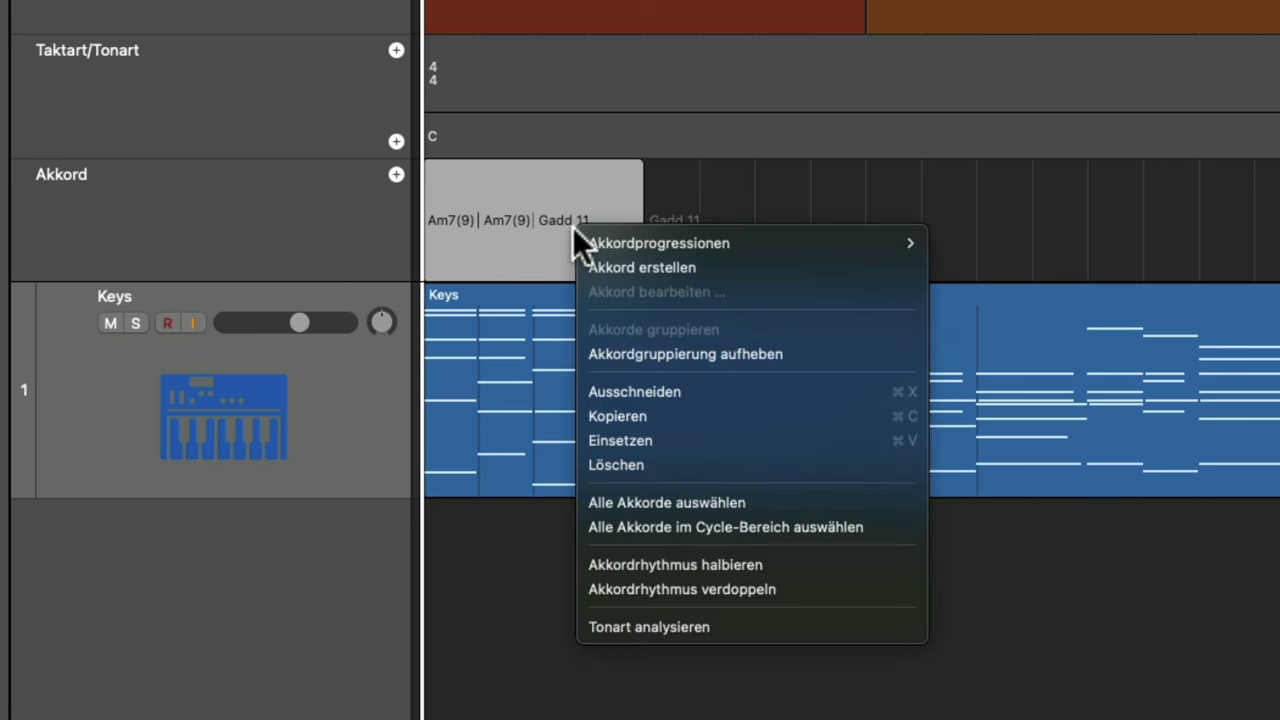
{"action": "left_click", "coordinate": [768, 590]}
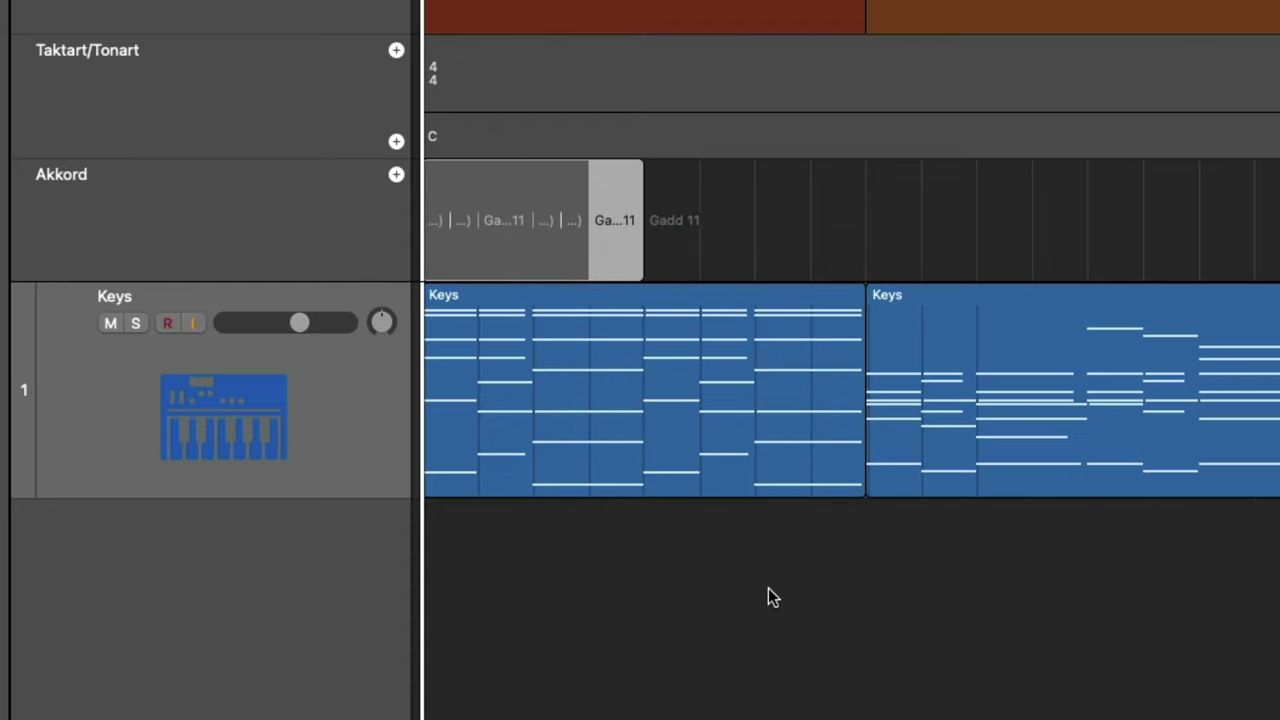
{"action": "key", "text": "super+z"}
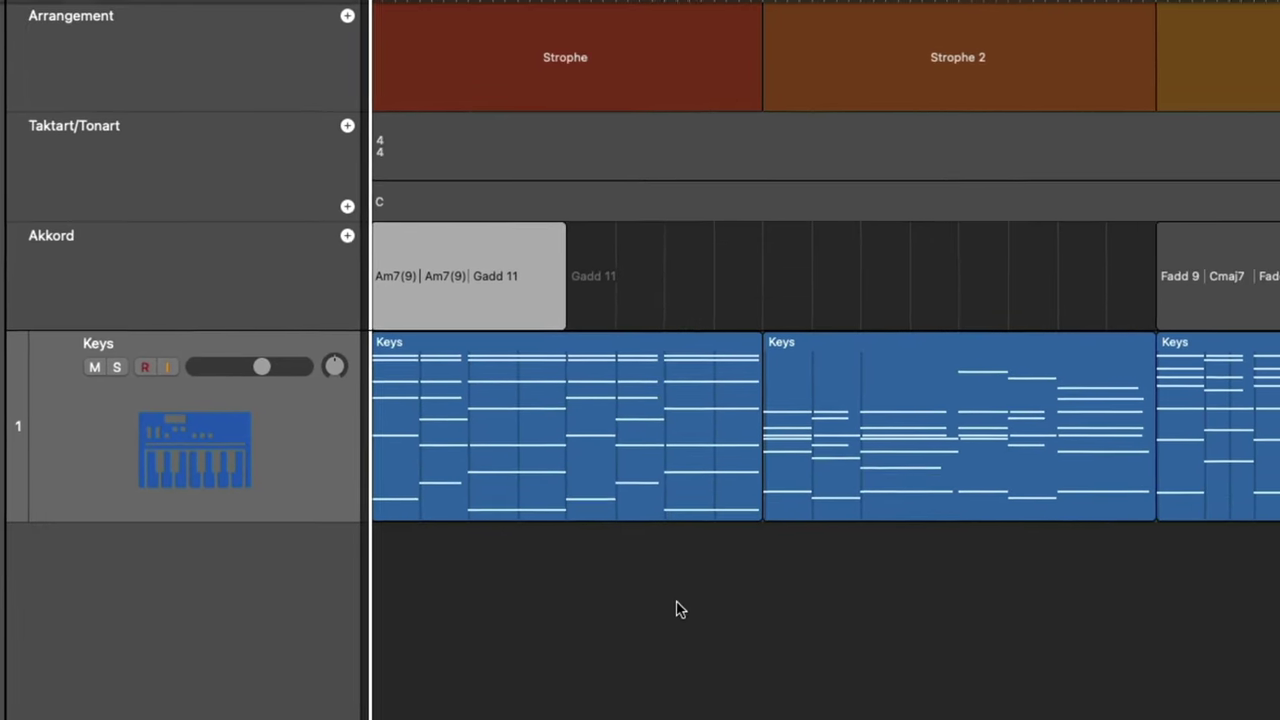
Split the chord group at the playhead, first at bar 3 and again at bar 2
{"action": "left_click", "coordinate": [392, 96]}
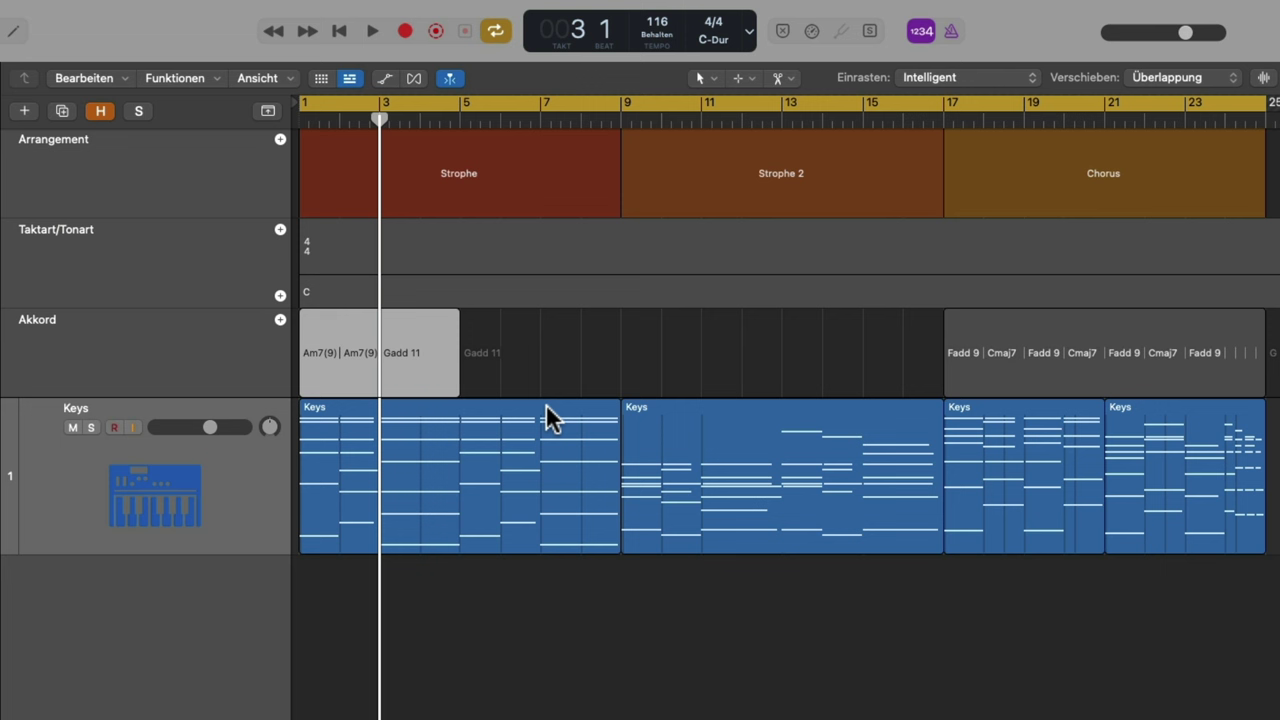
{"action": "key", "text": "super+t"}
{"action": "key", "text": "comma"}
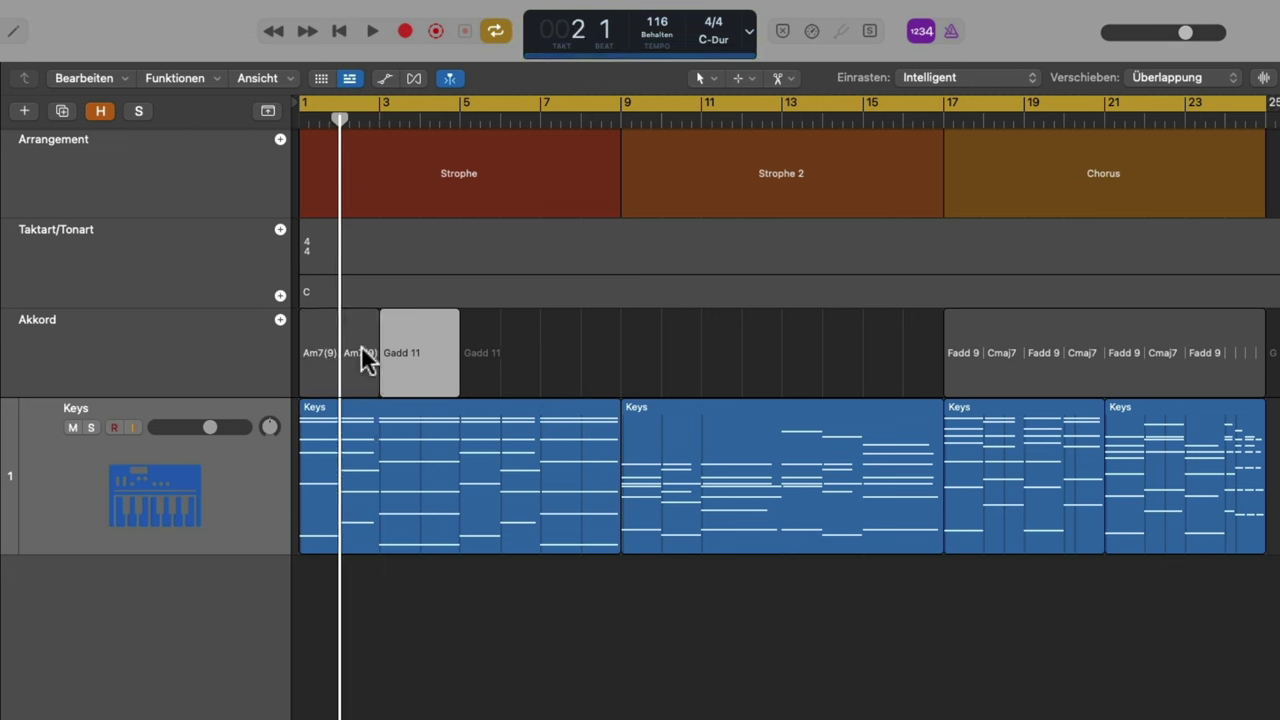
{"action": "left_click", "coordinate": [356, 339]}
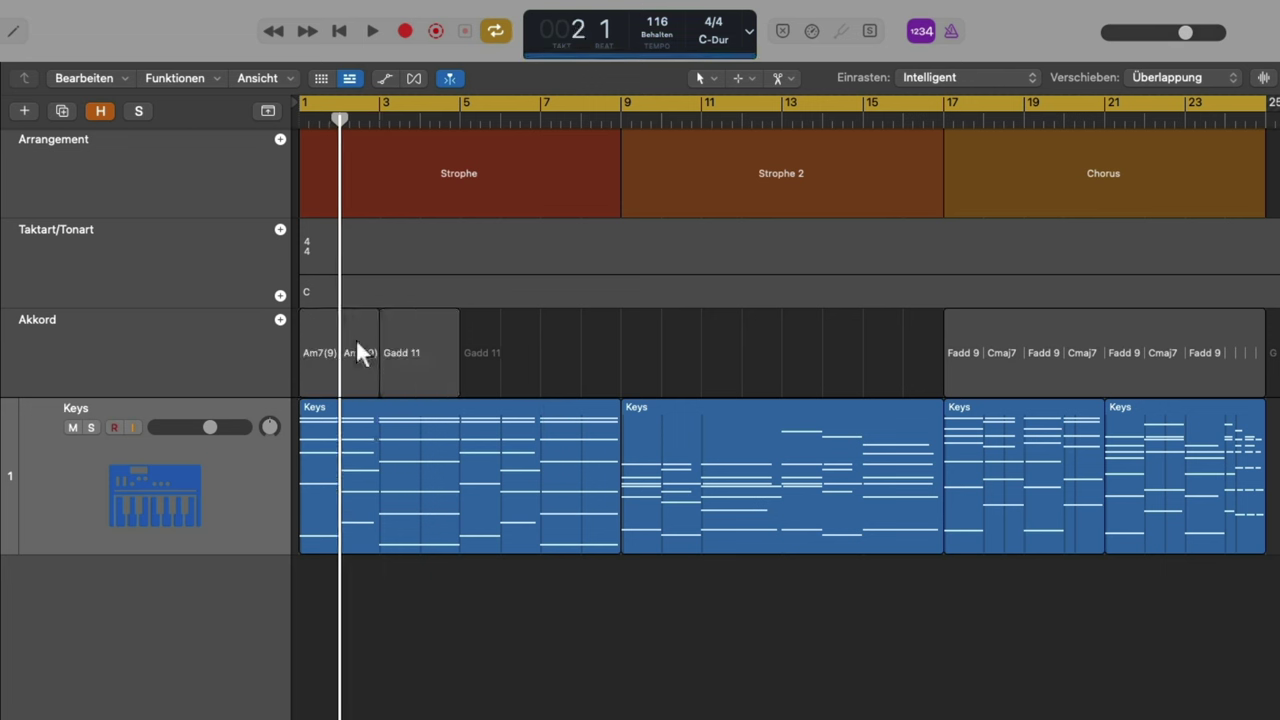
{"action": "left_click", "coordinate": [356, 339]}
{"action": "key", "text": "super+t"}
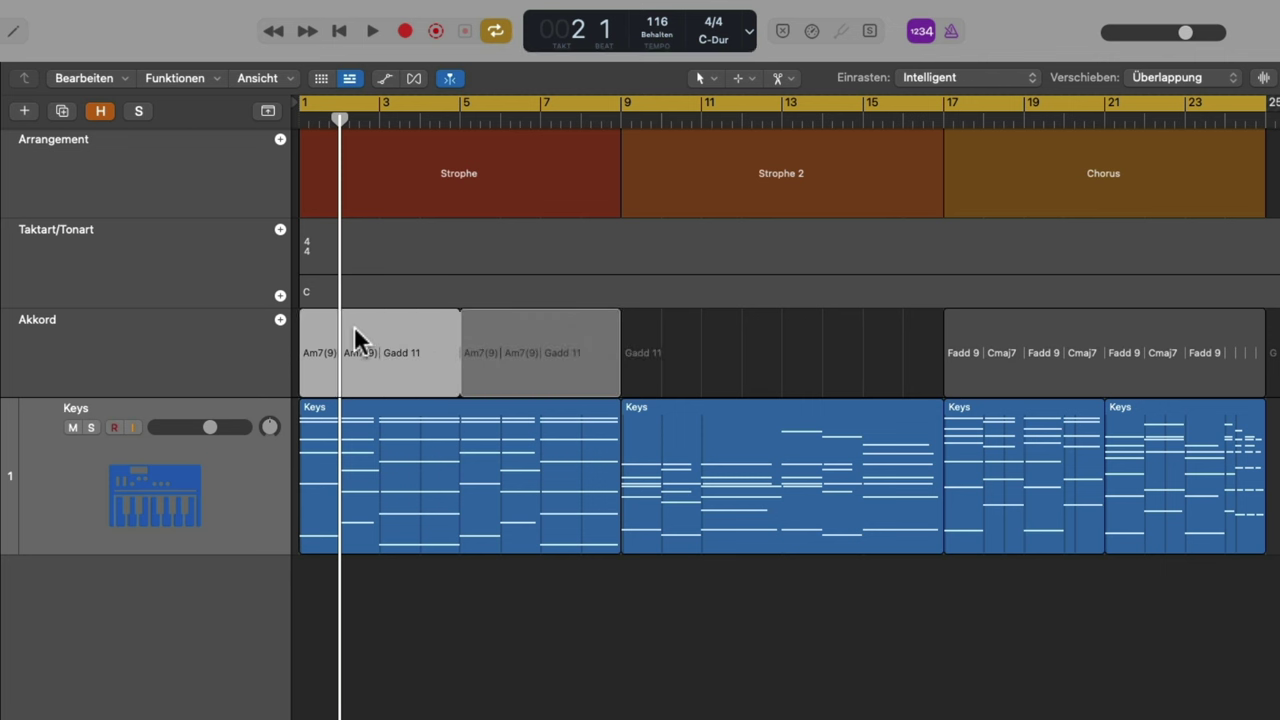
Repeat the looped chord group at bar 5 and extend the loop of the repeat to bar 17
{"action": "left_click", "coordinate": [720, 348]}
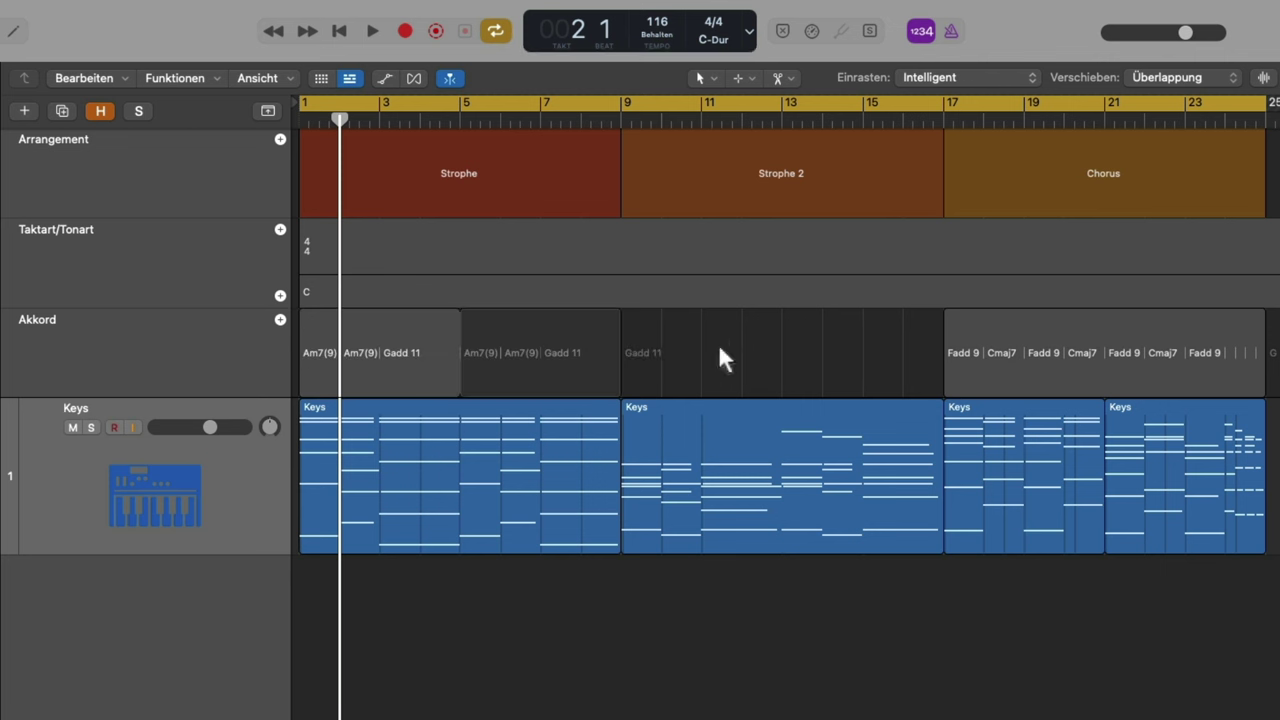
{"action": "left_click", "coordinate": [397, 346]}
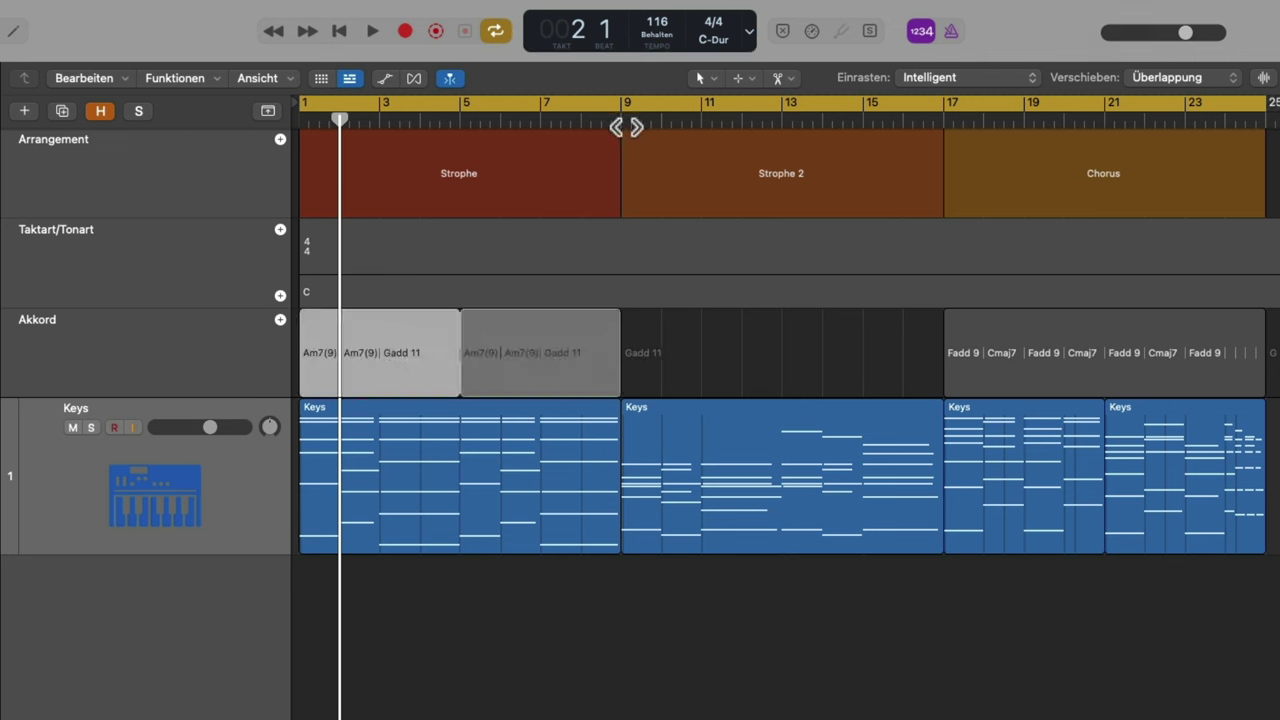
{"action": "left_click", "coordinate": [626, 126]}
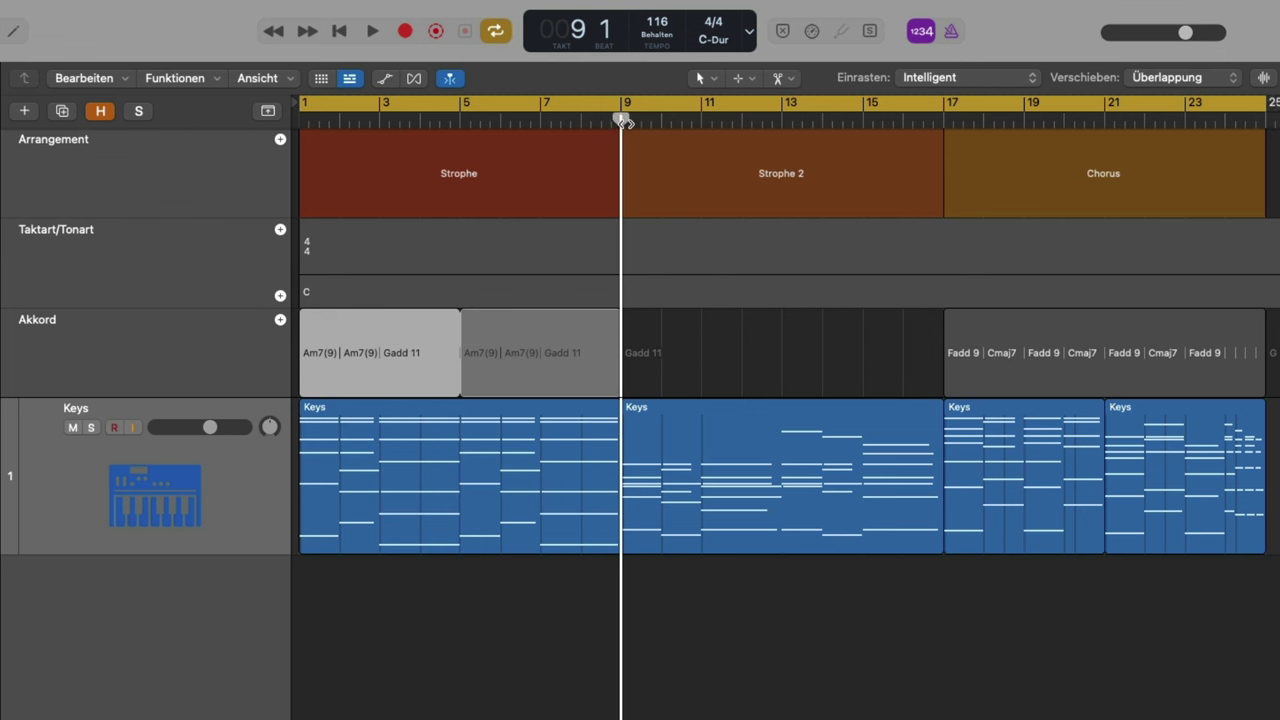
{"action": "key", "text": "super+r"}
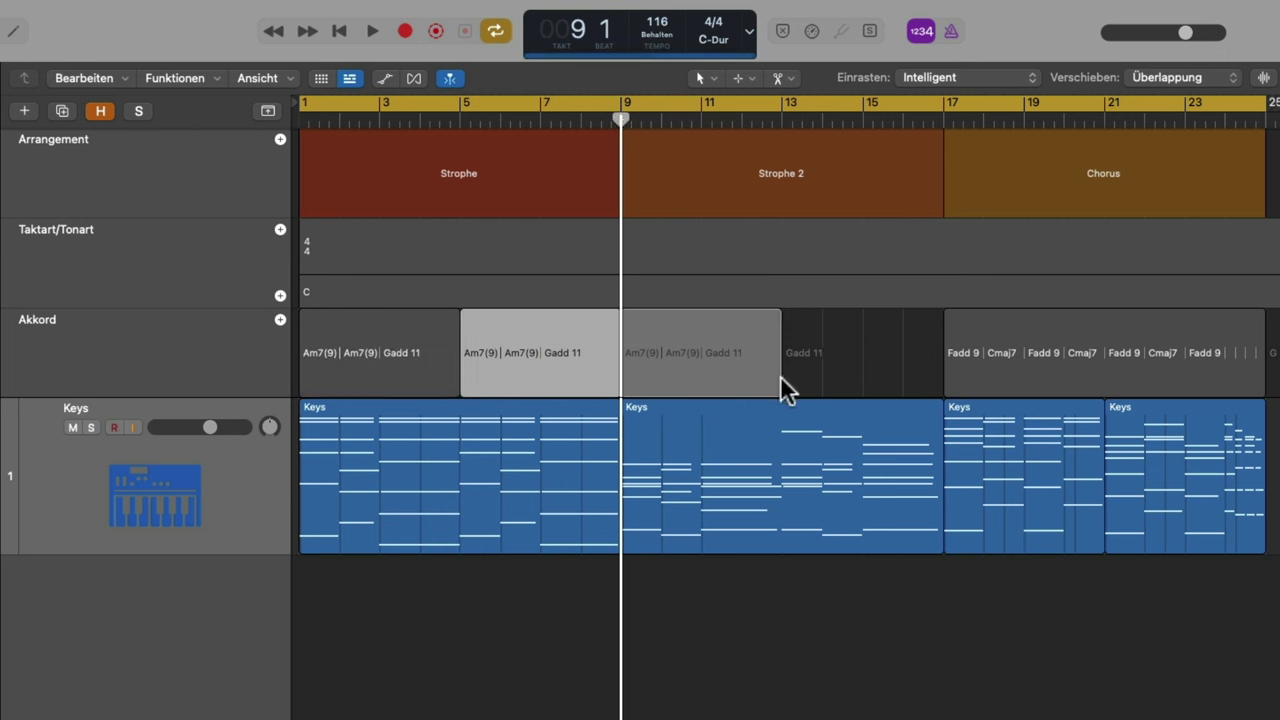
{"action": "left_click_drag", "start_coordinate": [791, 386], "coordinate": [943, 376]}
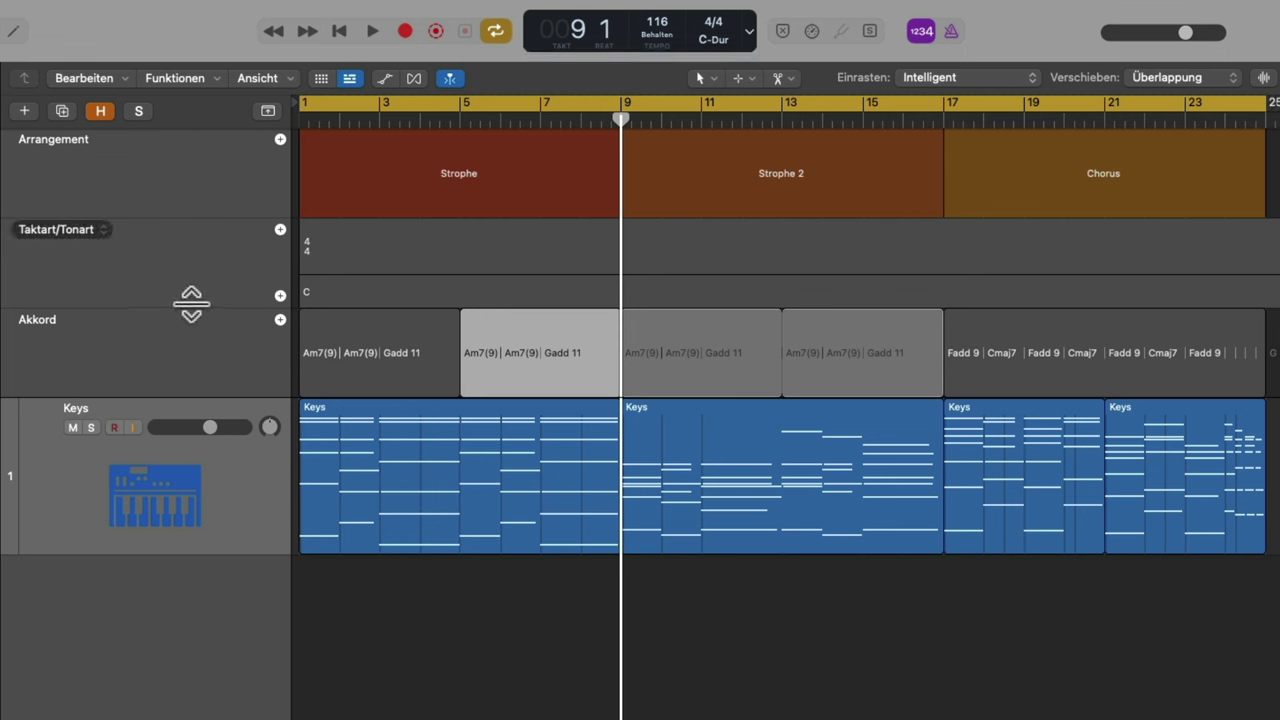
Open the options for adding a key signature at bar 9
{"action": "left_click", "coordinate": [172, 248]}
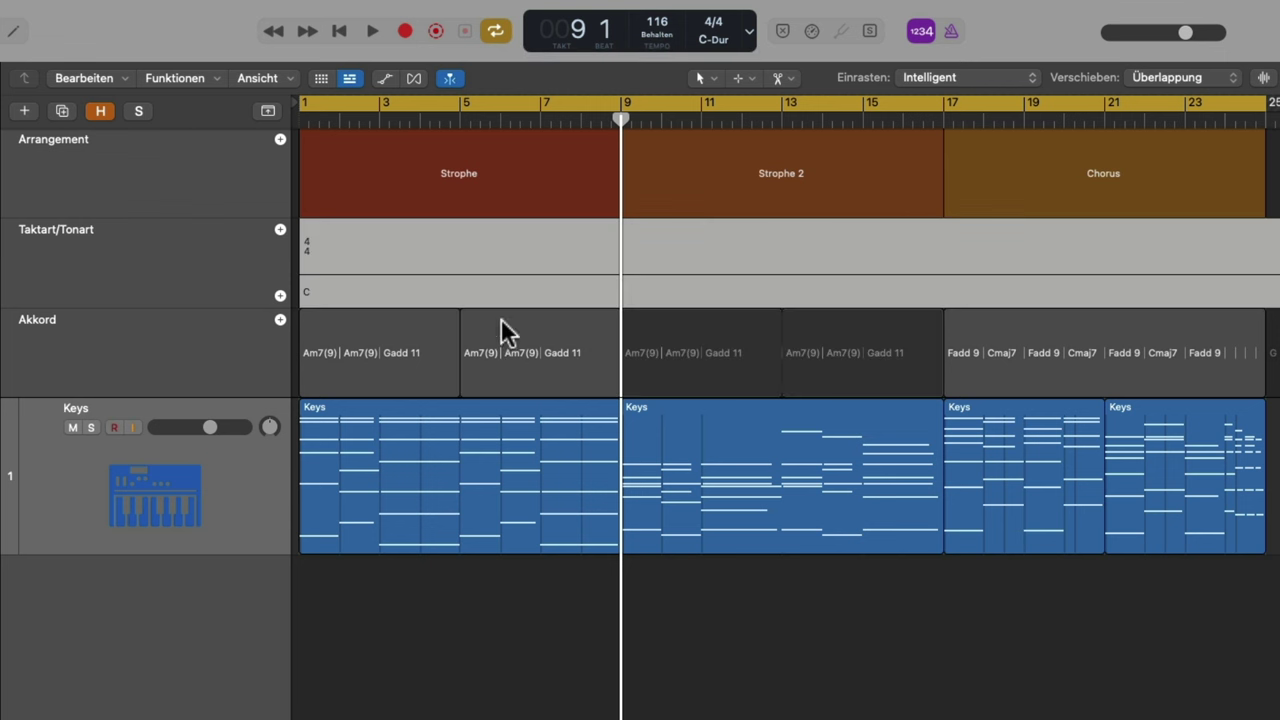
{"action": "left_click", "coordinate": [281, 296]}
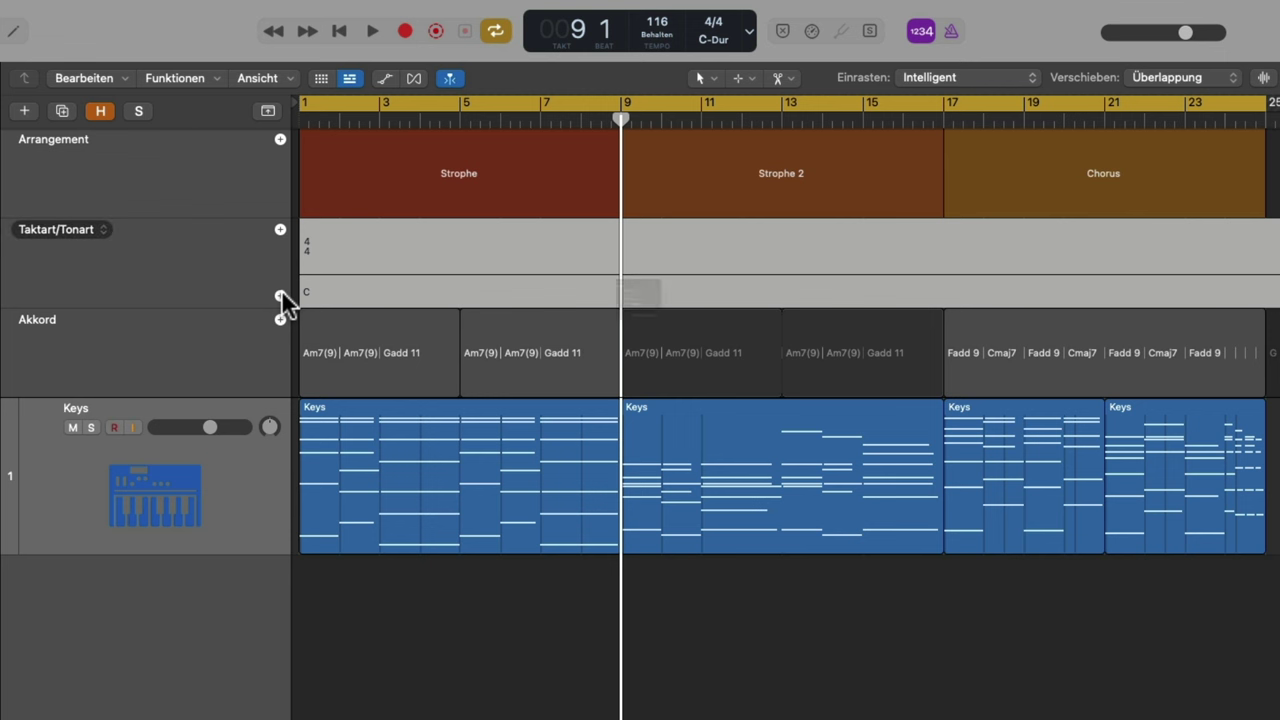
{"action": "left_click", "coordinate": [735, 396]}
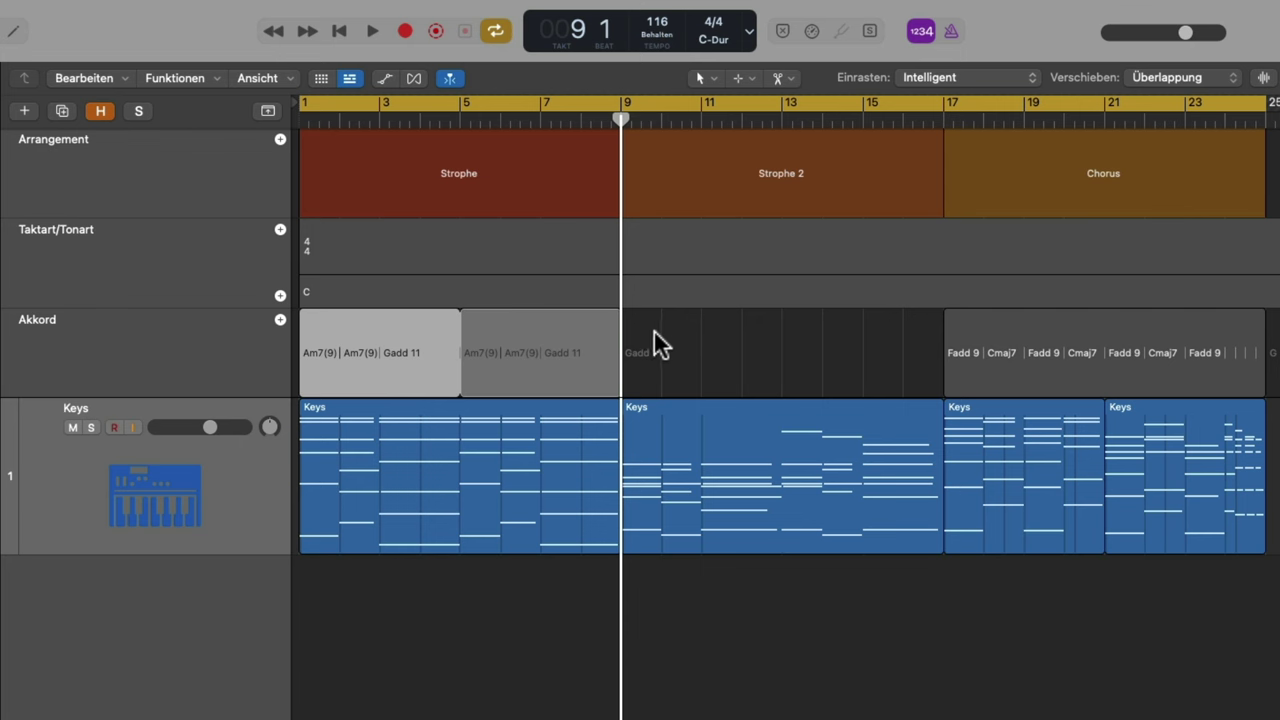
Check in an enlarged Piano Roll which chords the notes in bars 17 and 18 of the Chorus region form
{"action": "key", "text": "e"}
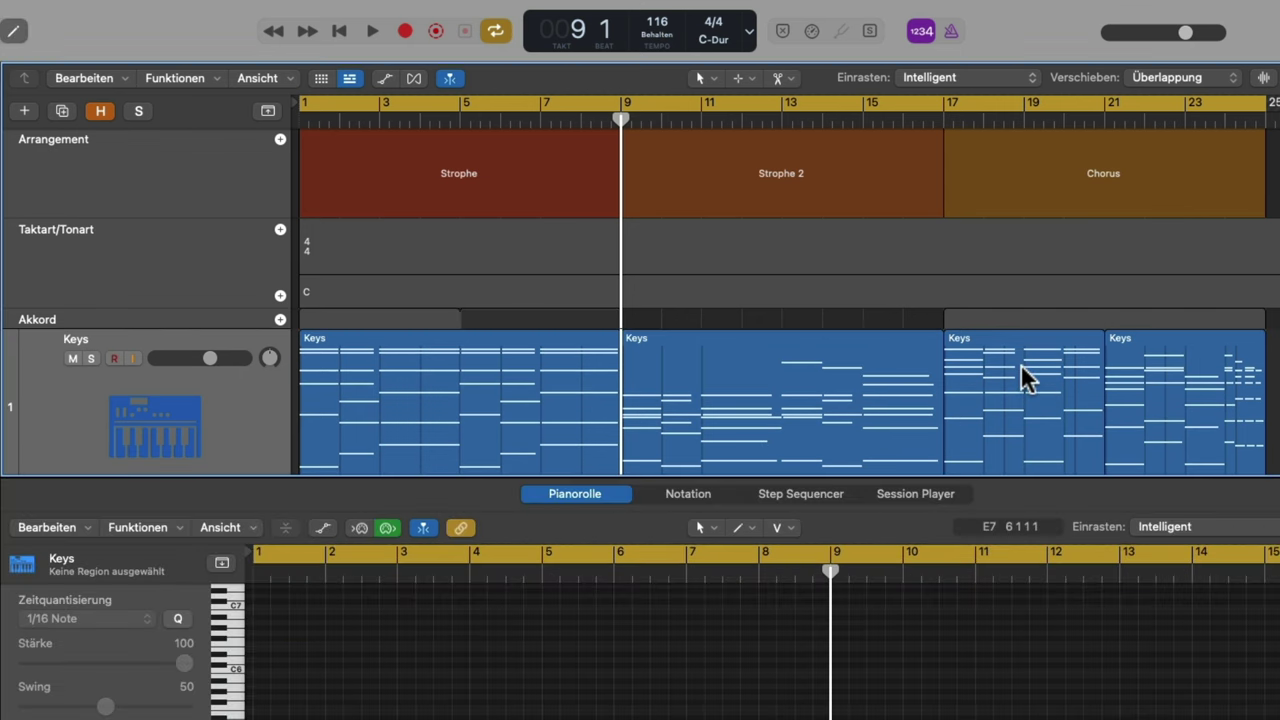
{"action": "left_click", "coordinate": [1025, 376]}
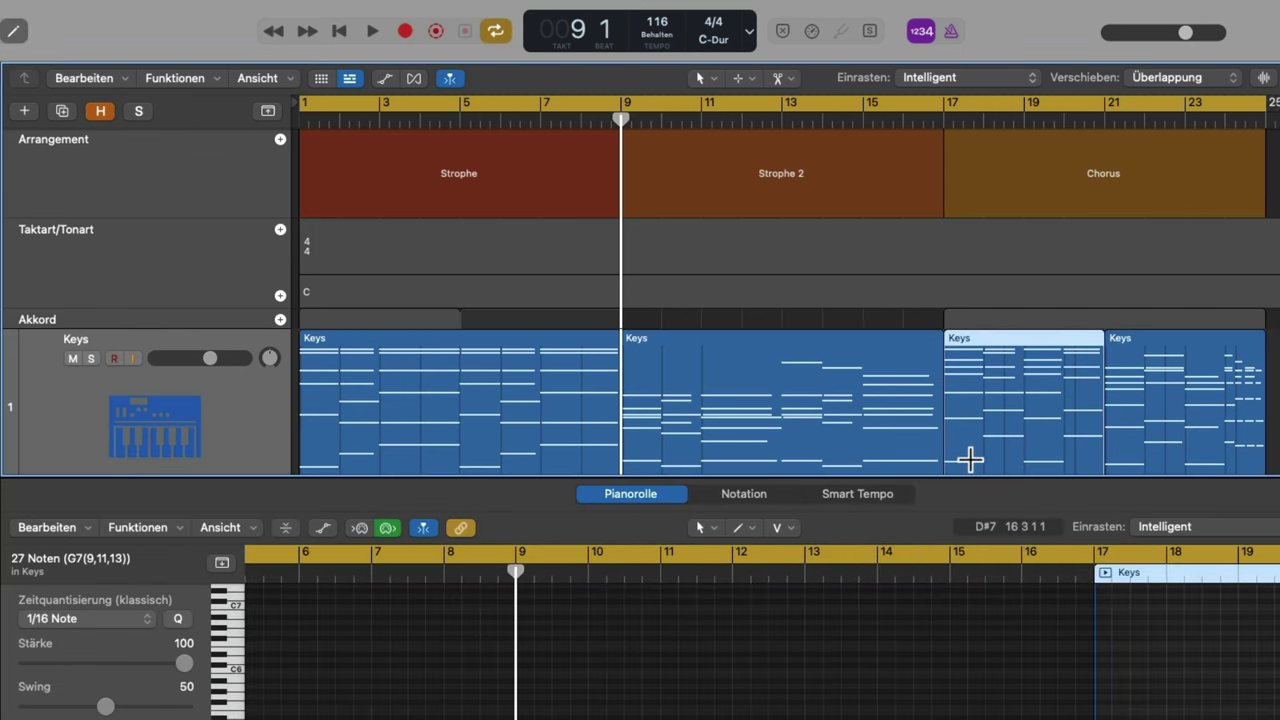
{"action": "left_click_drag", "start_coordinate": [957, 476], "coordinate": [945, 230]}
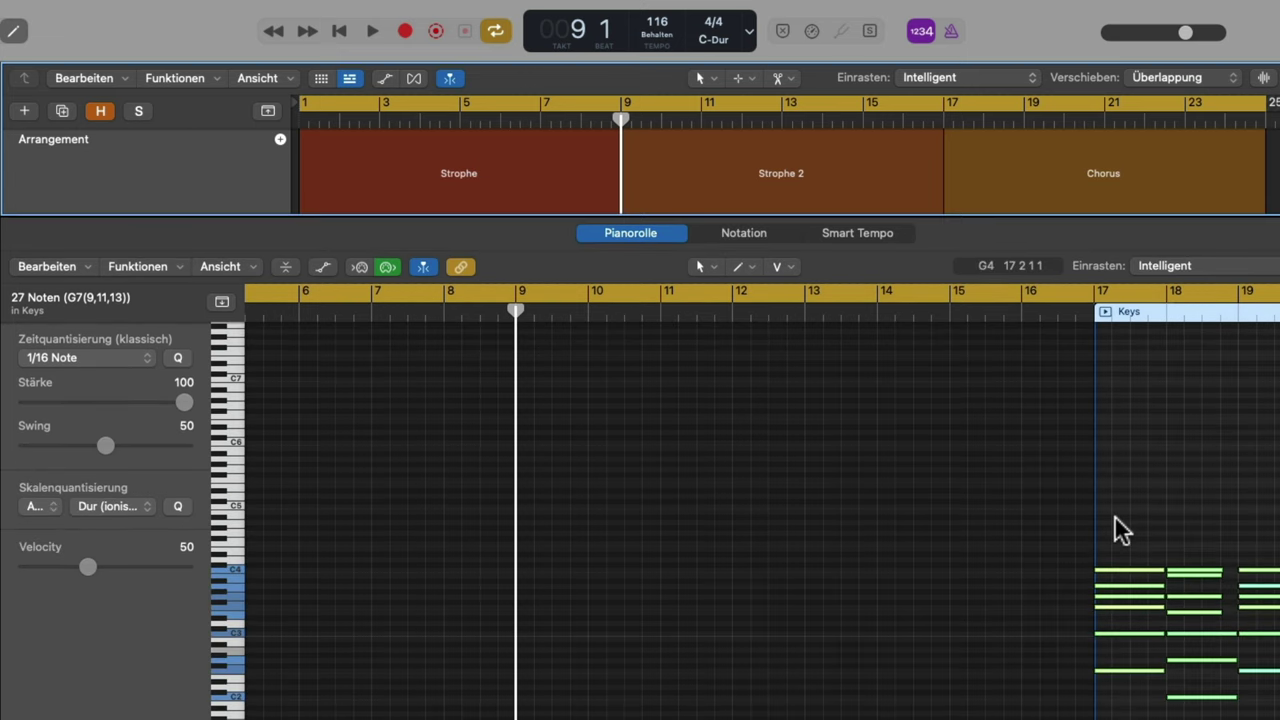
{"action": "left_click", "coordinate": [1154, 499]}
{"action": "left_click_drag", "start_coordinate": [1140, 492], "coordinate": [1134, 719]}
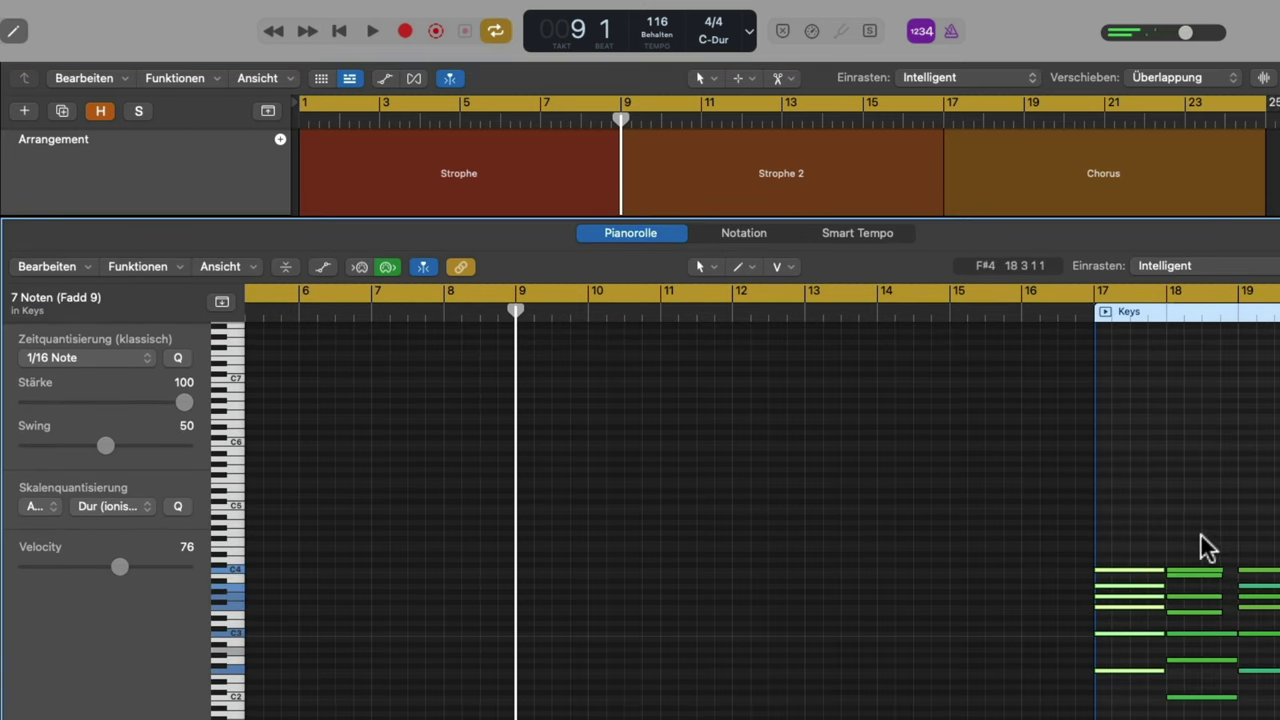
{"action": "left_click_drag", "start_coordinate": [1200, 543], "coordinate": [1203, 719]}
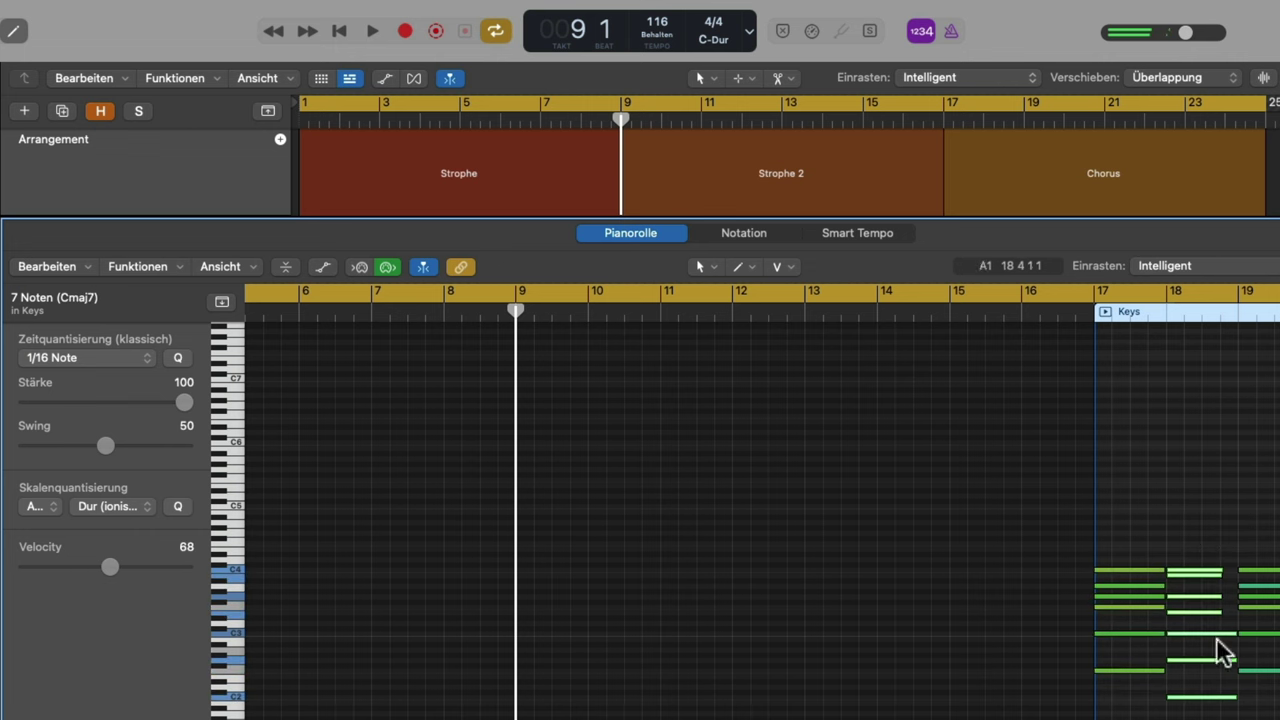
{"action": "key", "text": "e"}
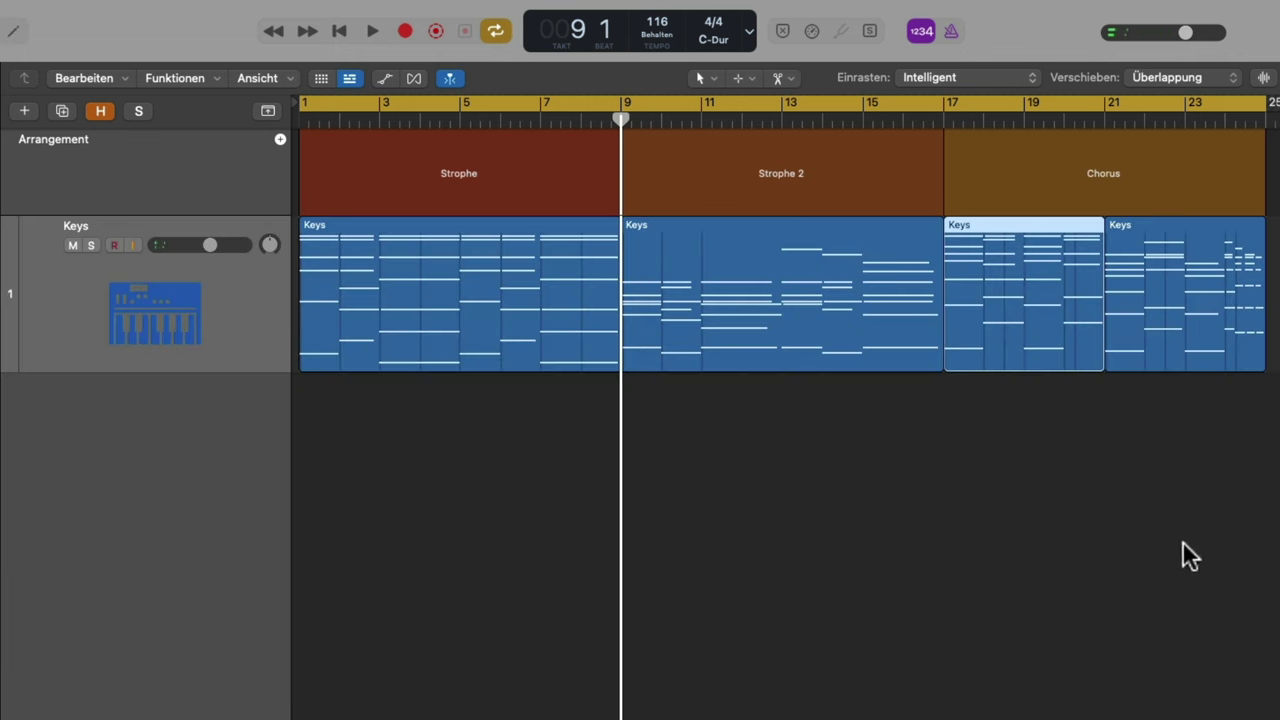
Show the global tracks again and open the Am7(9) chord at bar 1 for editing
{"action": "key", "text": "g"}
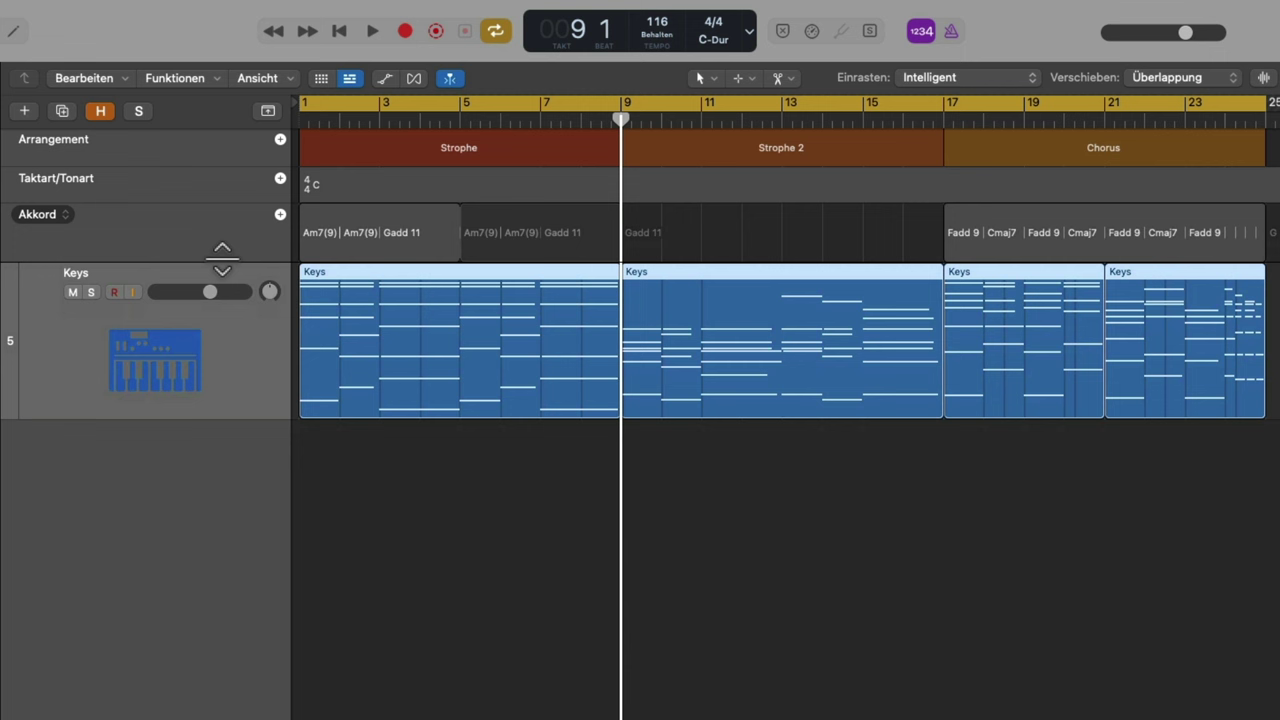
{"action": "left_click", "coordinate": [311, 233]}
{"action": "double_click", "coordinate": [311, 233]}
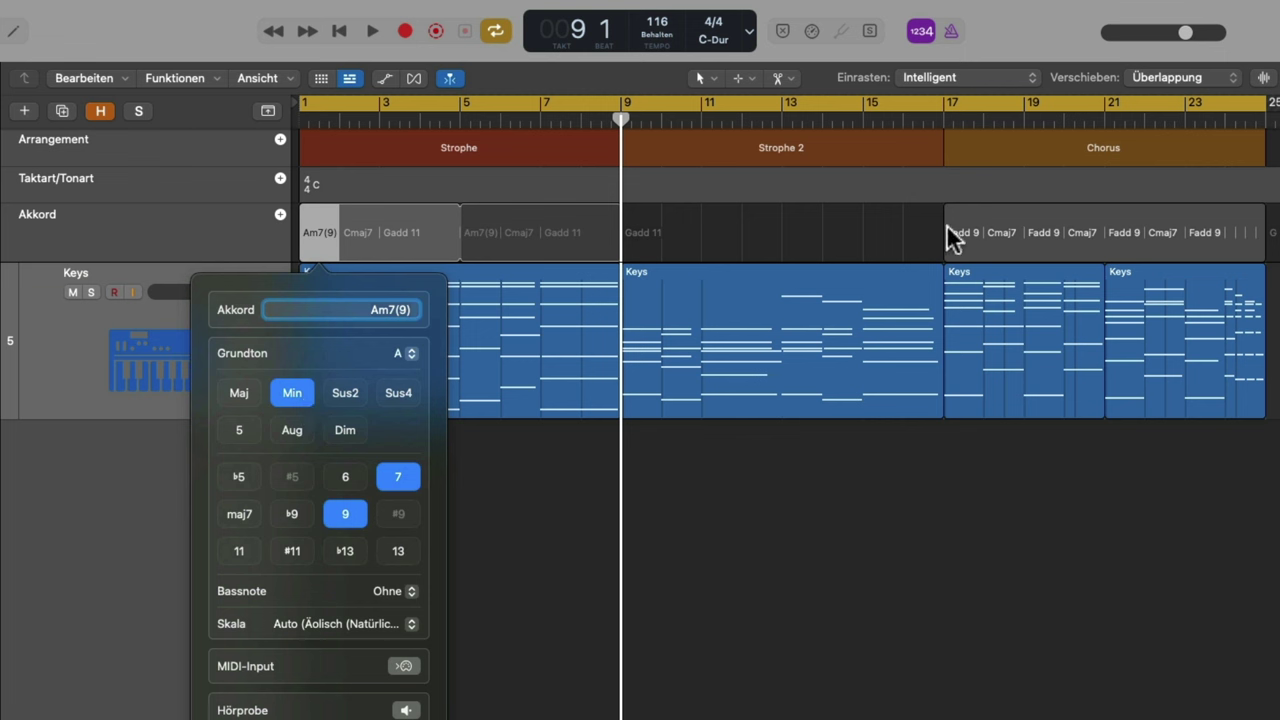
Delete the looped chord group starting at bar 1 and return the playhead to bar 1
{"action": "left_click", "coordinate": [990, 600]}
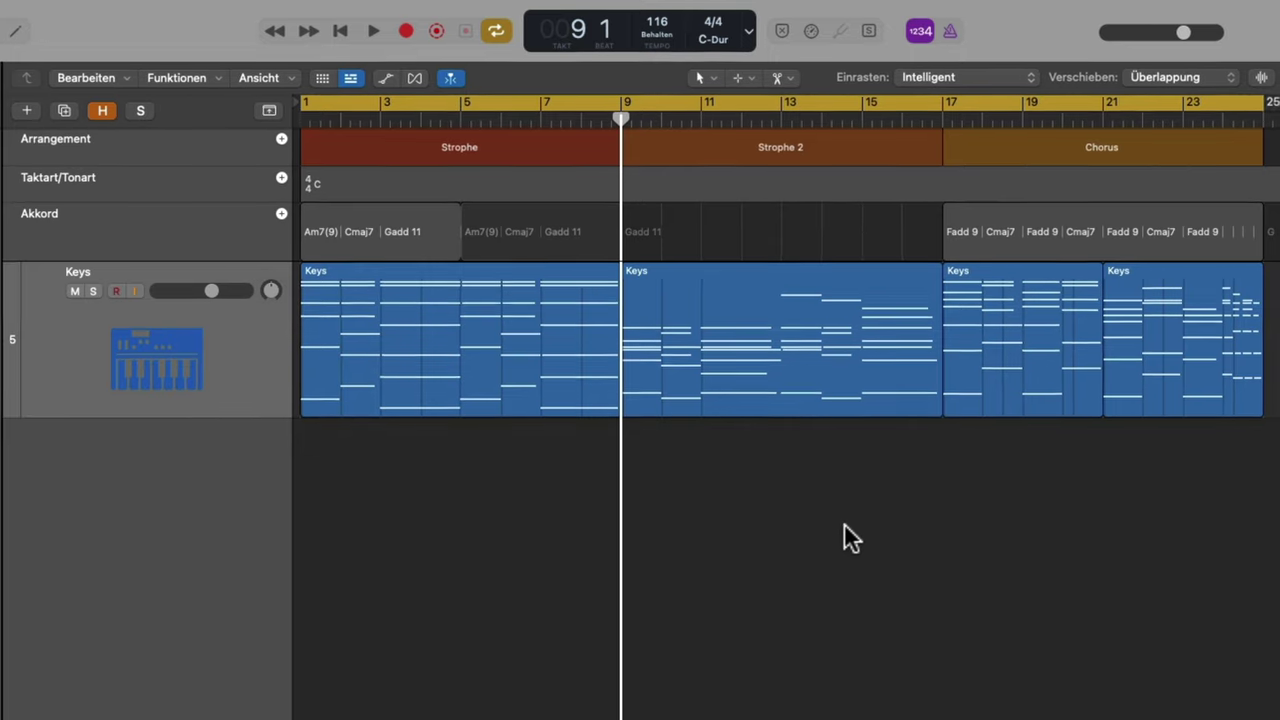
{"action": "left_click", "coordinate": [358, 214]}
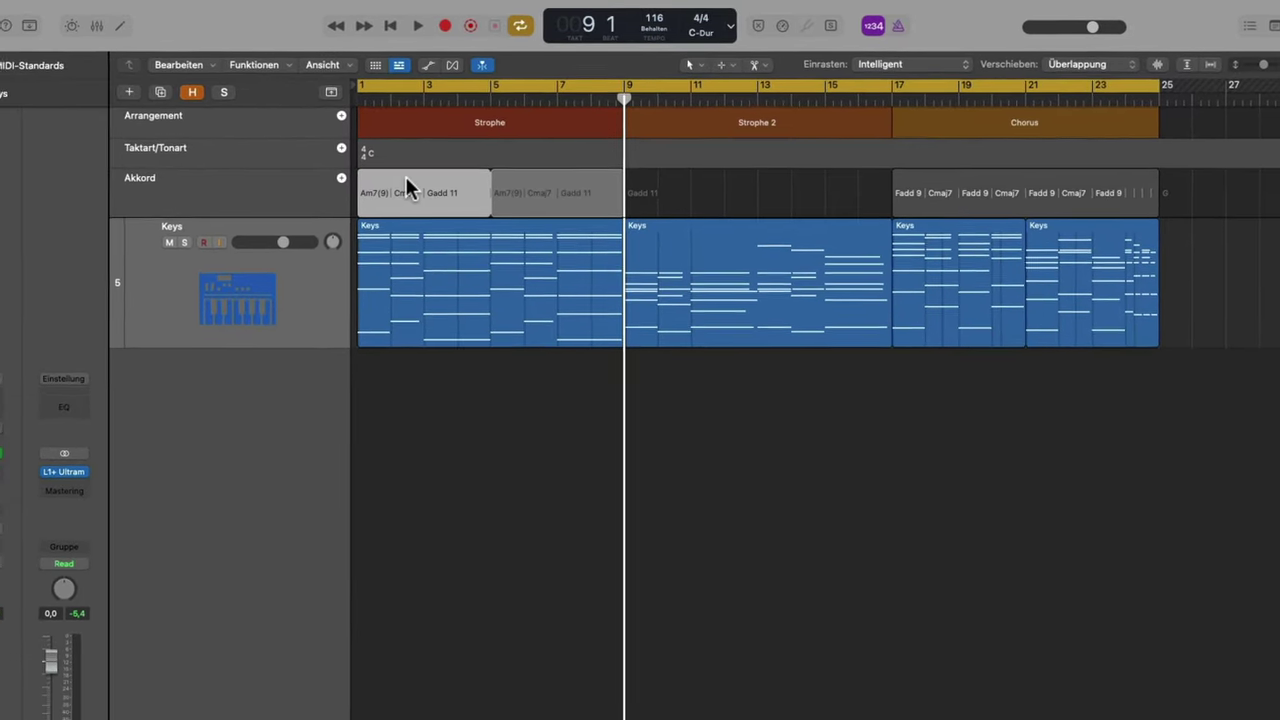
{"action": "key", "text": "Delete"}
{"action": "left_click", "coordinate": [359, 99]}
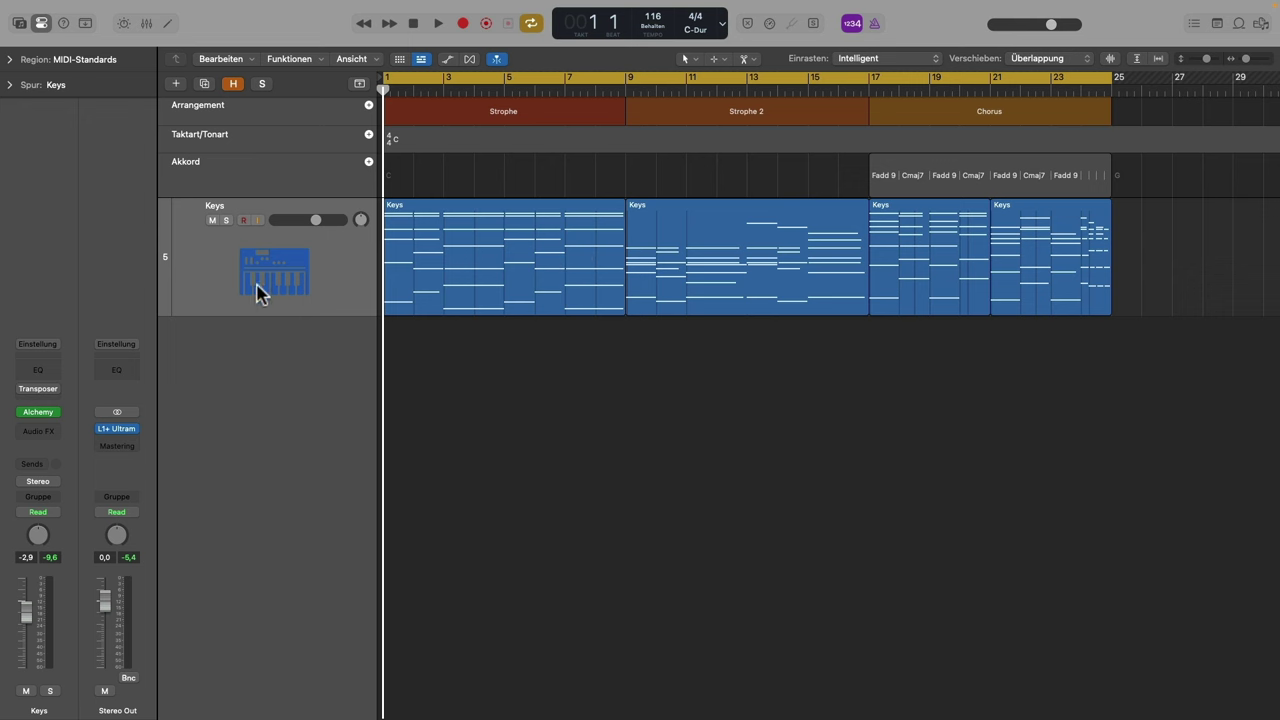
Create one new software-instrument MIDI track and move it above the Keys track
{"action": "left_click", "coordinate": [177, 85]}
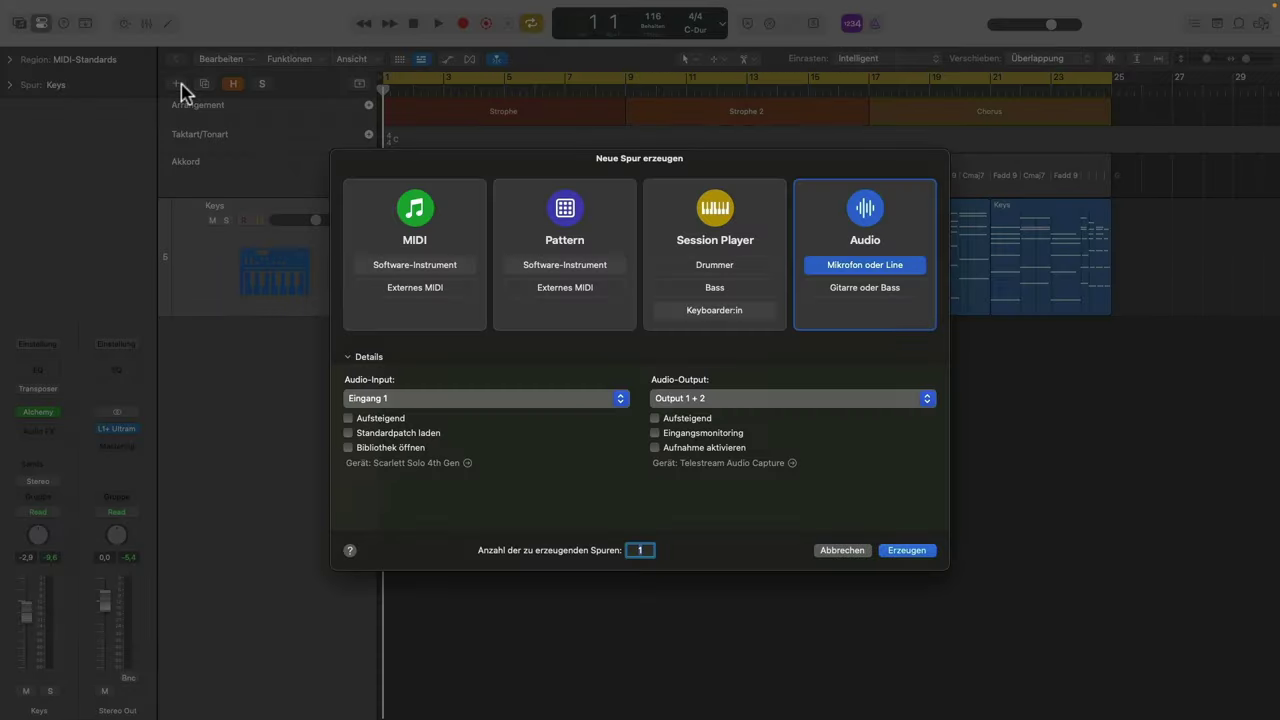
{"action": "left_click", "coordinate": [450, 267]}
{"action": "left_click", "coordinate": [908, 551]}
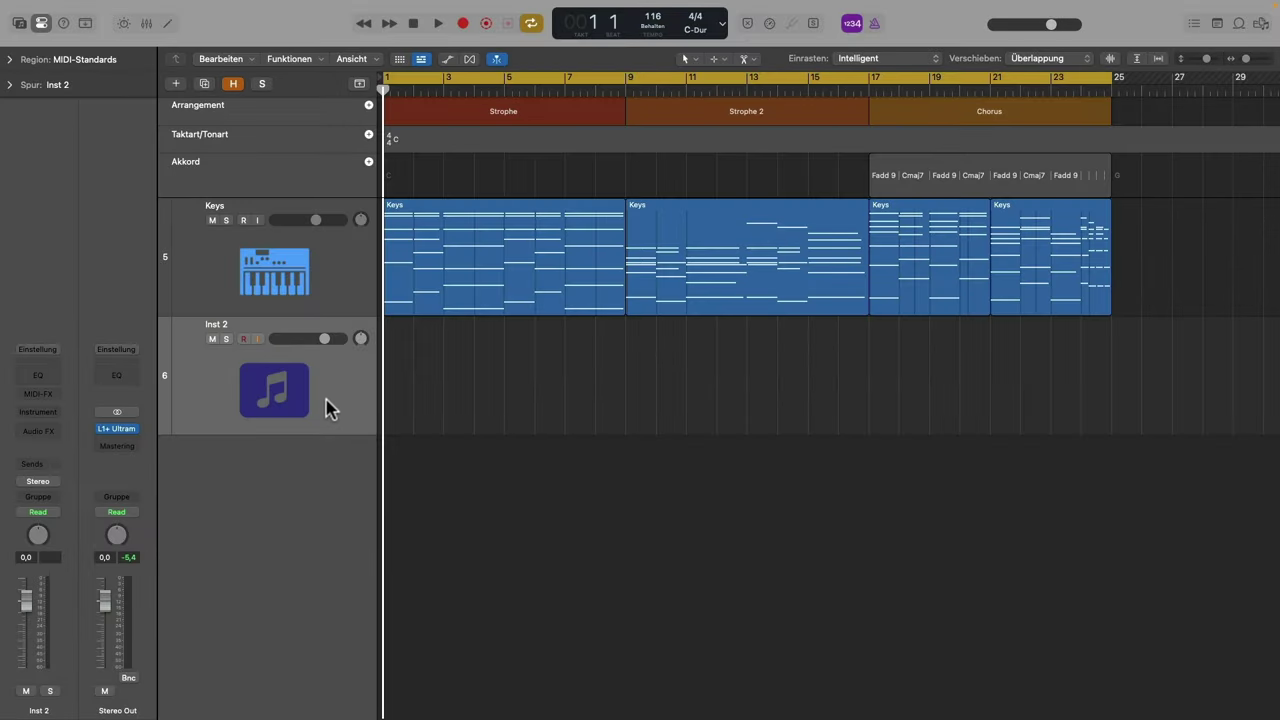
{"action": "left_click_drag", "start_coordinate": [330, 408], "coordinate": [331, 257]}
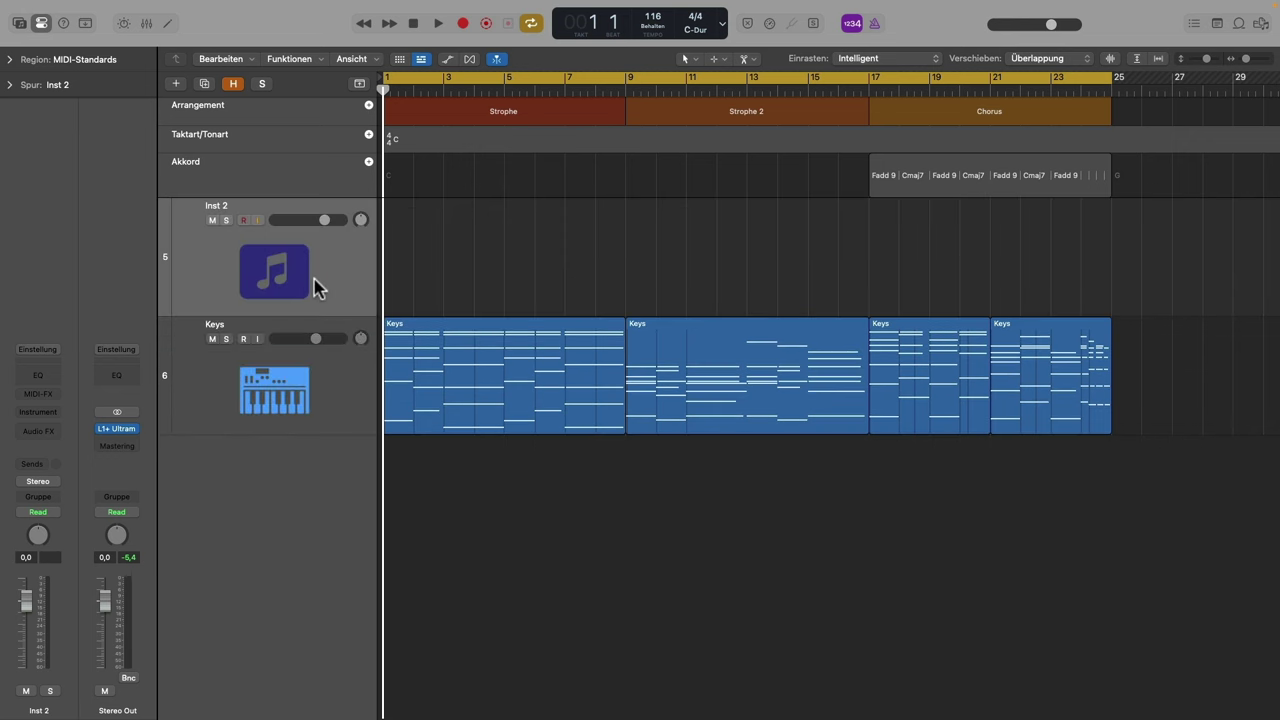
Set the Inst 2 track's internal MIDI input to the instrument input of 6 Keys - Alchemy
{"action": "left_click", "coordinate": [12, 59]}
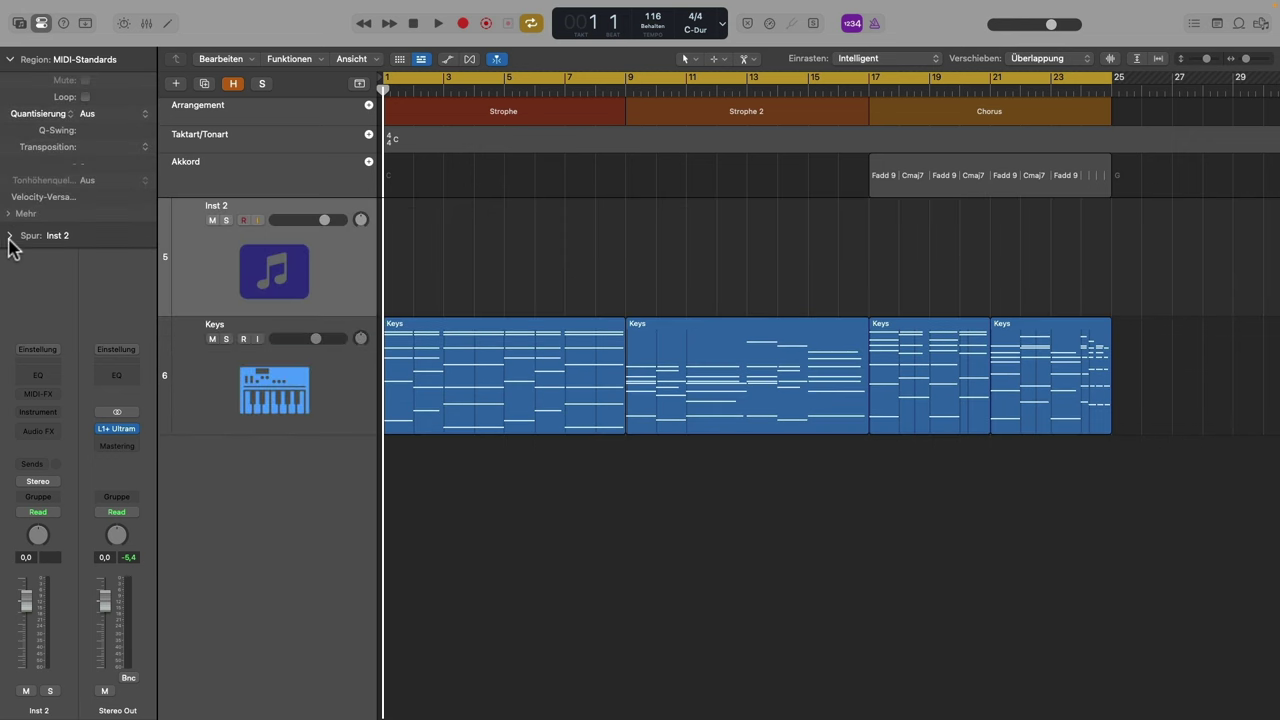
{"action": "left_click", "coordinate": [11, 236]}
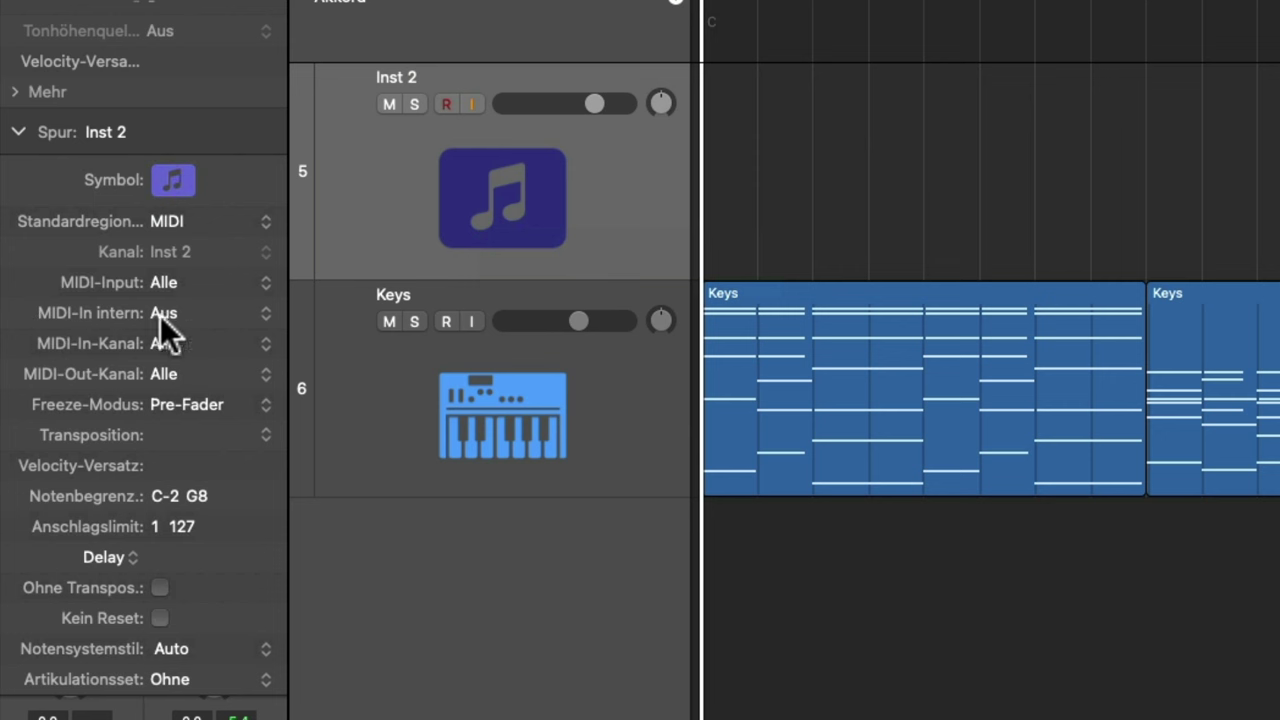
{"action": "left_click", "coordinate": [273, 313]}
{"action": "mouse_move", "coordinate": [285, 350]}
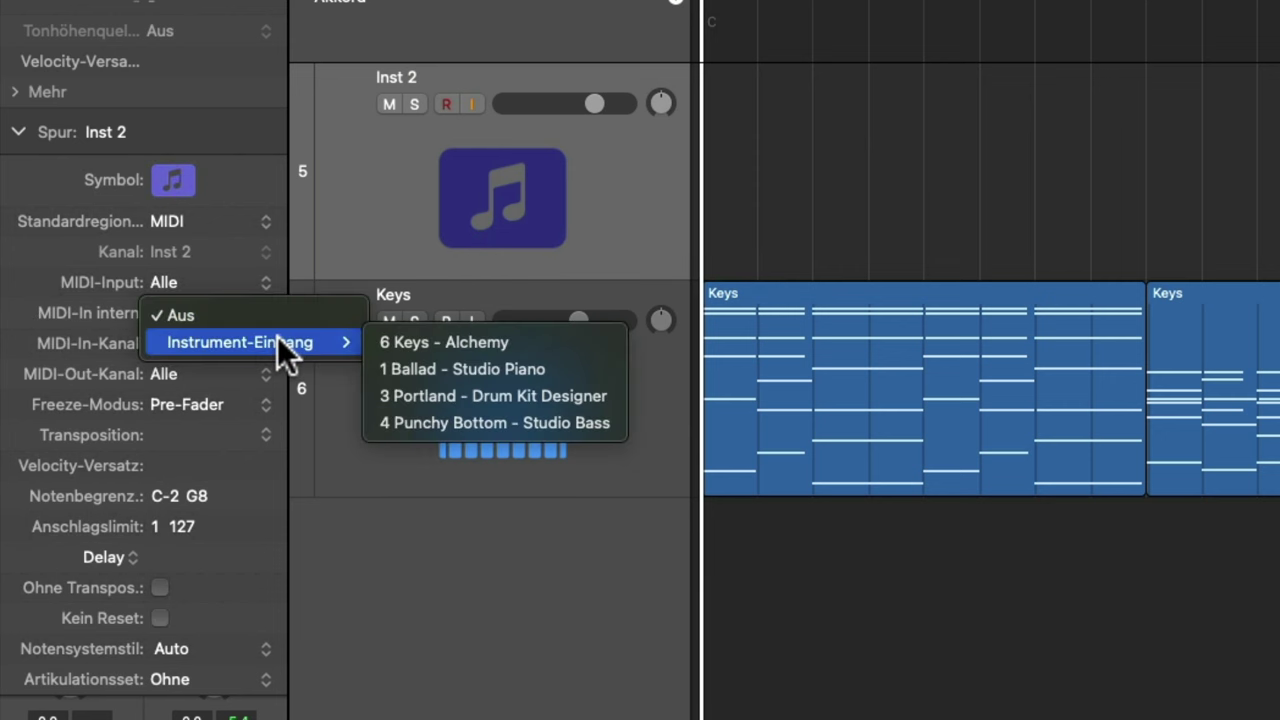
{"action": "left_click", "coordinate": [395, 342]}
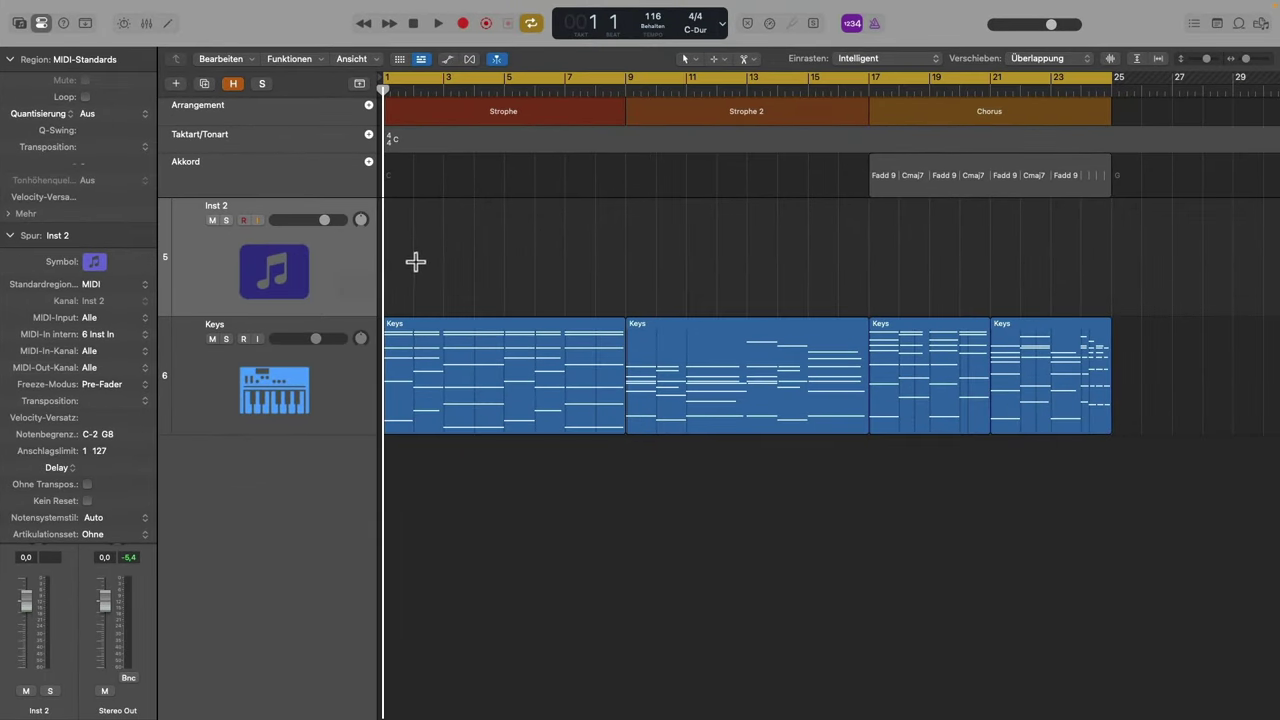
Add a C chord spanning the Strophe section from bar 1 to bar 9 and split it at bar 2
{"action": "left_click", "coordinate": [884, 179]}
{"action": "double_click", "coordinate": [884, 179]}
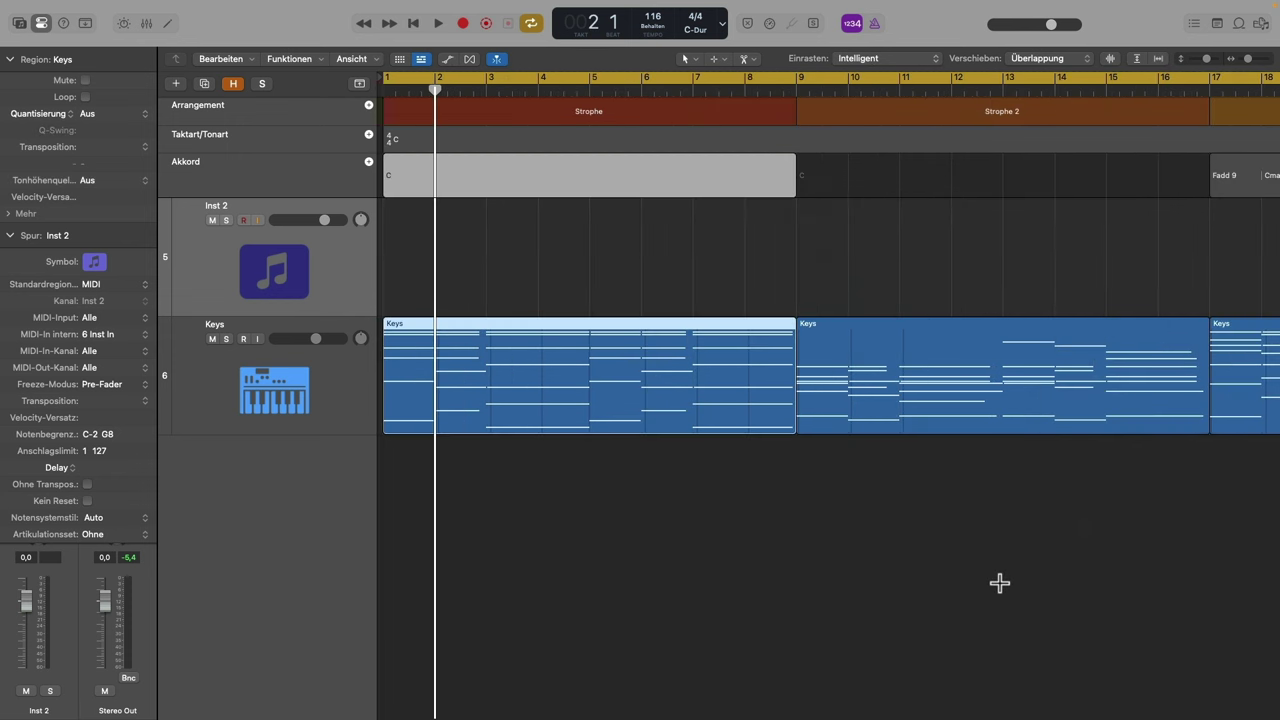
{"action": "left_click", "coordinate": [263, 178]}
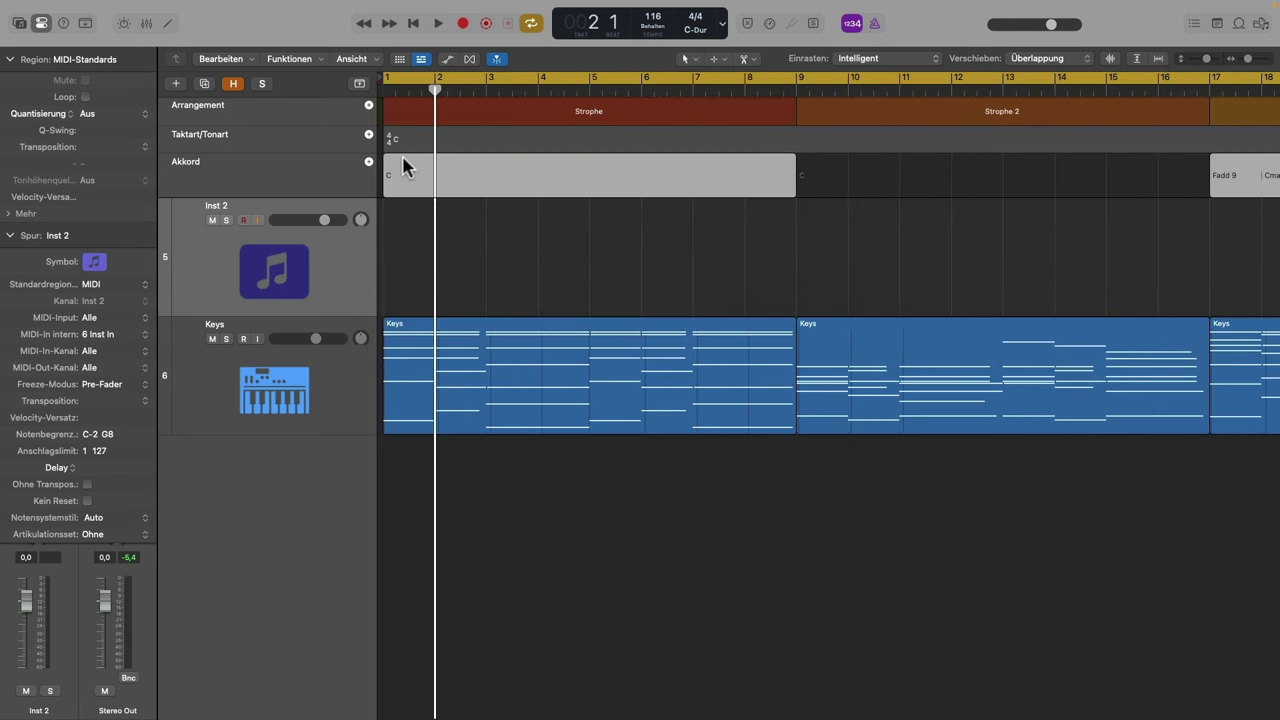
{"action": "left_click", "coordinate": [468, 157]}
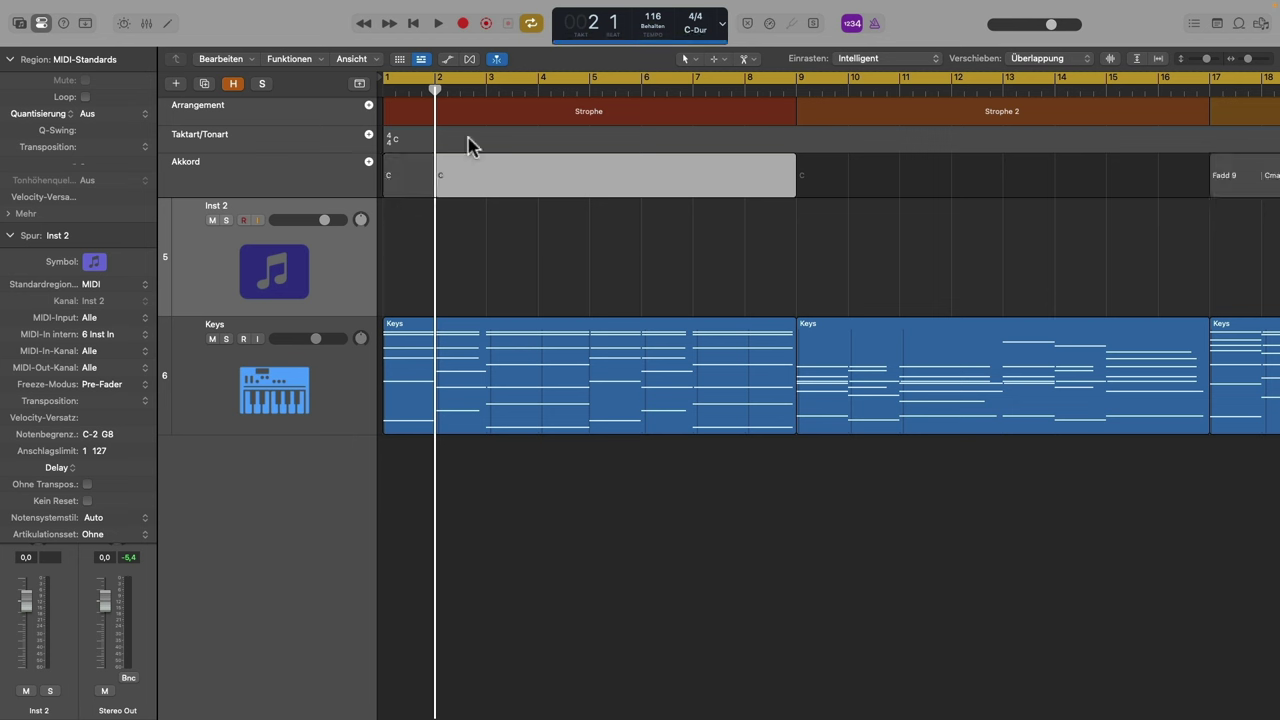
Split the remaining C chord of the Strophe section at bars 3, 5, 6 and 7
{"action": "left_click_drag", "start_coordinate": [480, 88], "coordinate": [486, 90]}
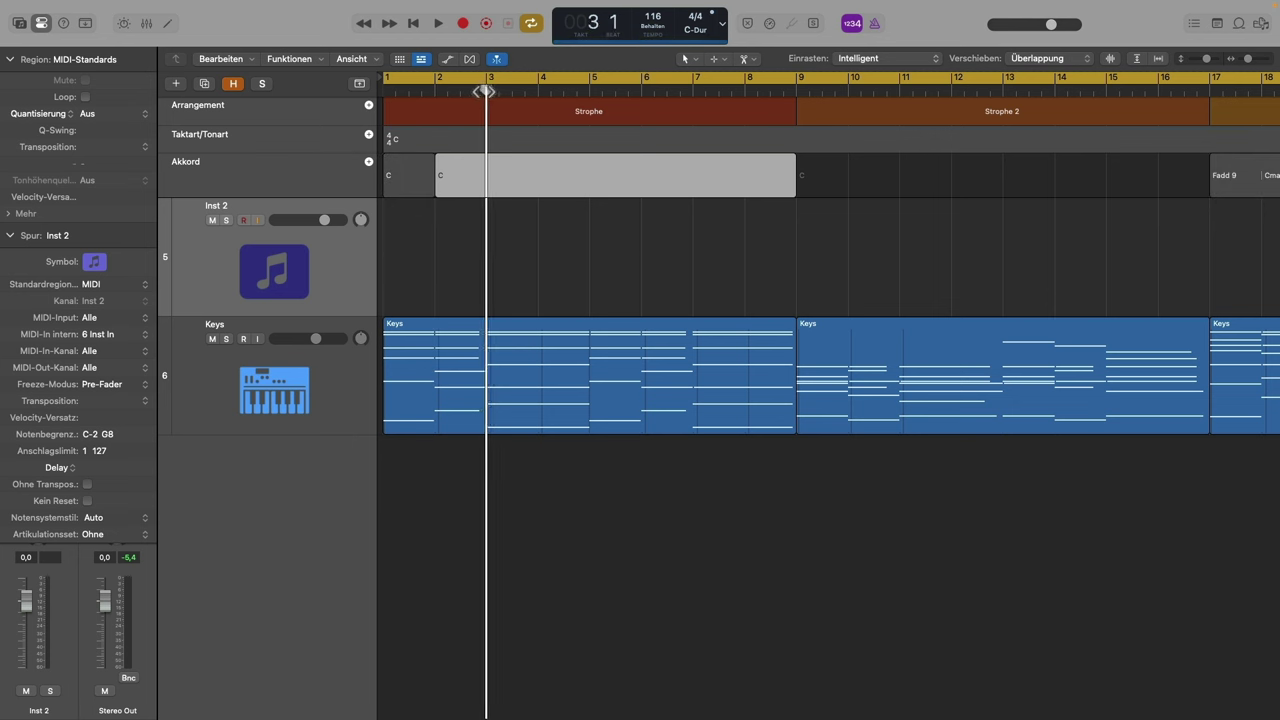
{"action": "key", "text": "super+t"}
{"action": "left_click", "coordinate": [588, 90]}
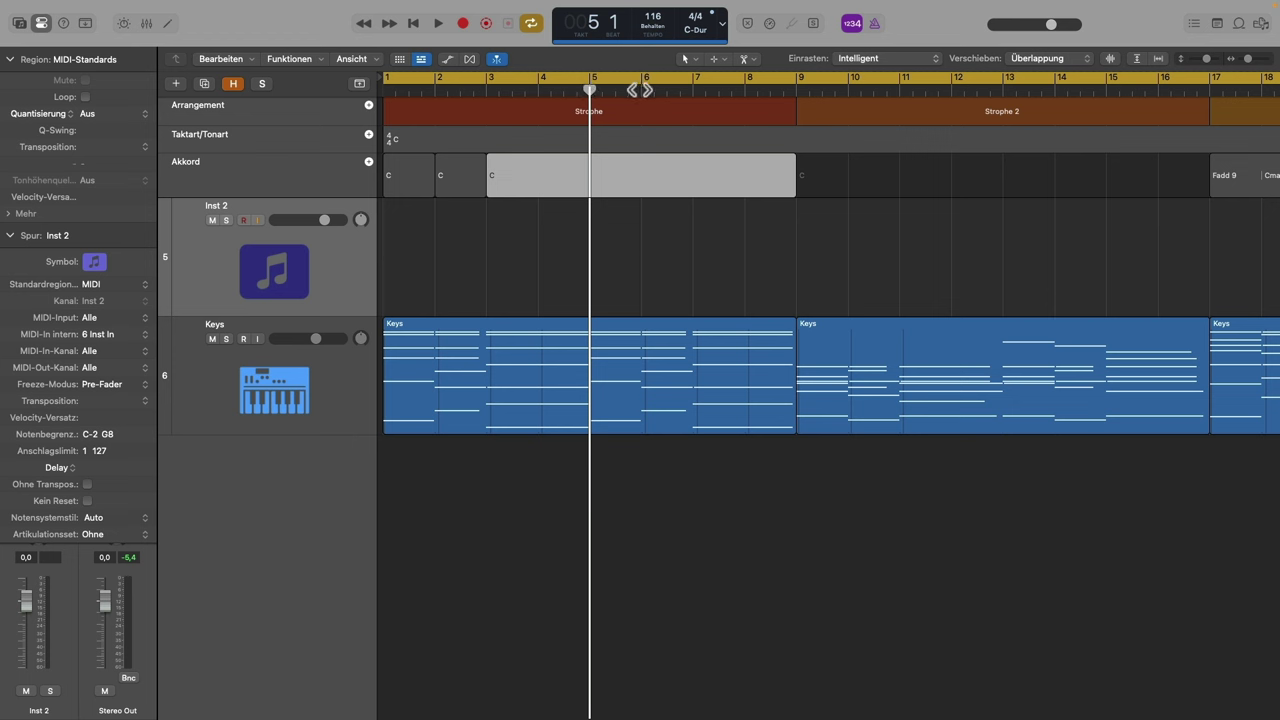
{"action": "key", "text": "super+t"}
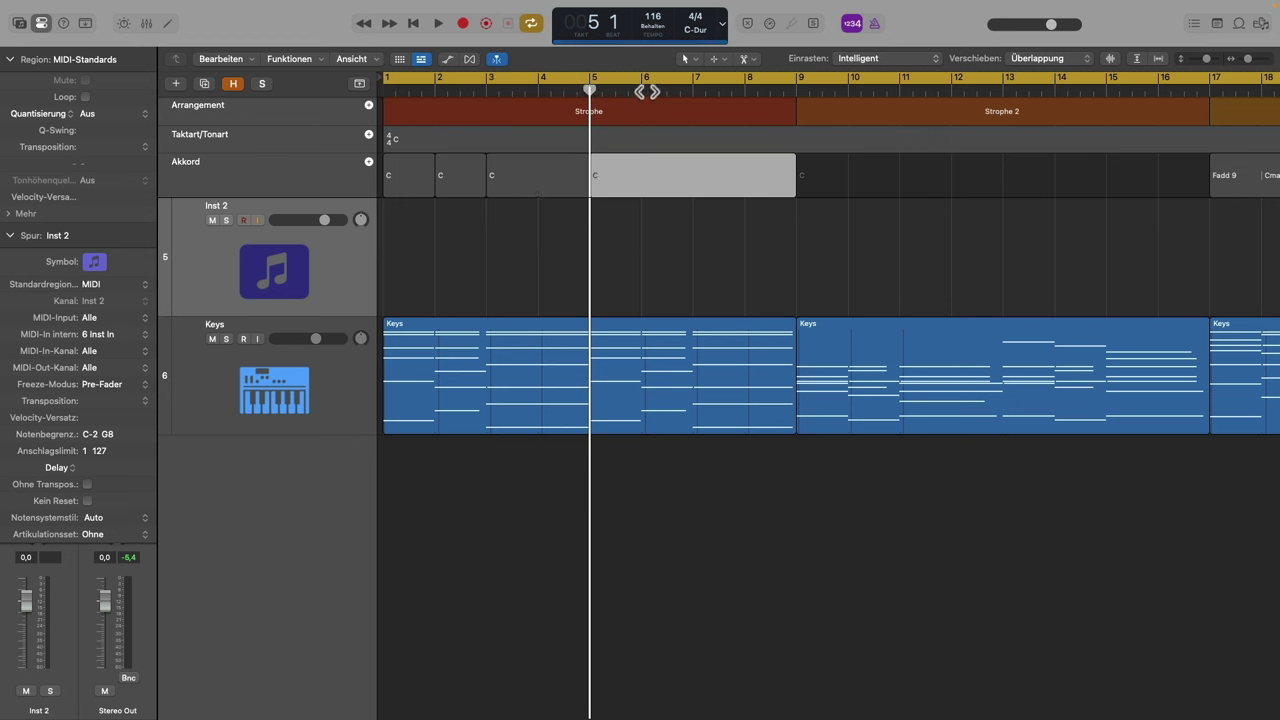
{"action": "left_click", "coordinate": [642, 90]}
{"action": "key", "text": "super+t"}
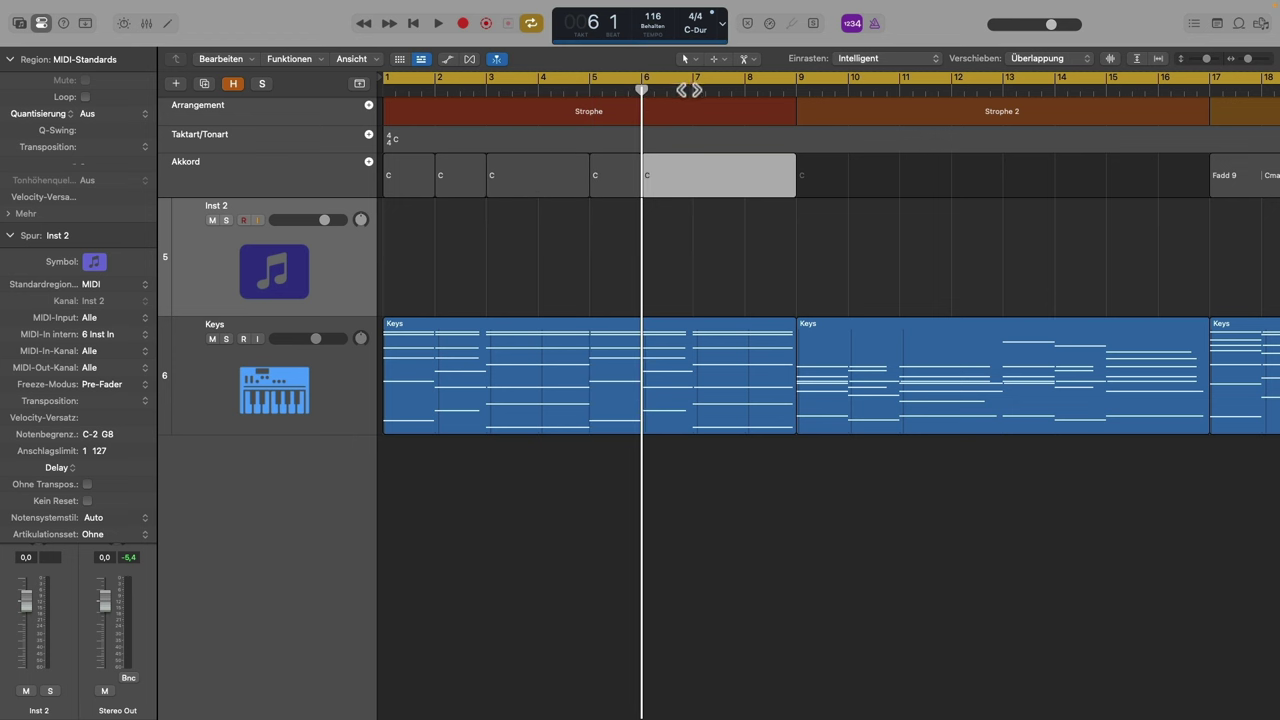
{"action": "left_click", "coordinate": [693, 90]}
{"action": "key", "text": "super+t"}
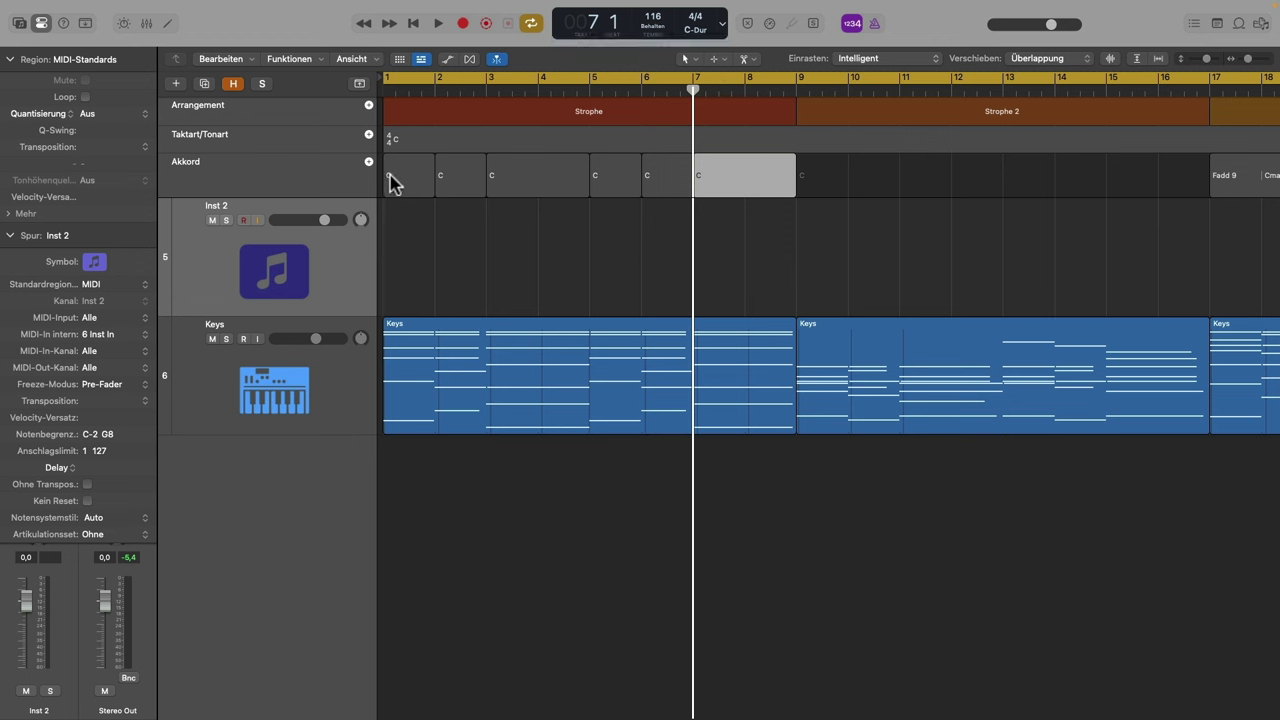
Add a C chord at bar 9 spanning the Strophe 2 section and split it at bar 10
{"action": "left_click", "coordinate": [796, 88]}
{"action": "left_click", "coordinate": [369, 162]}
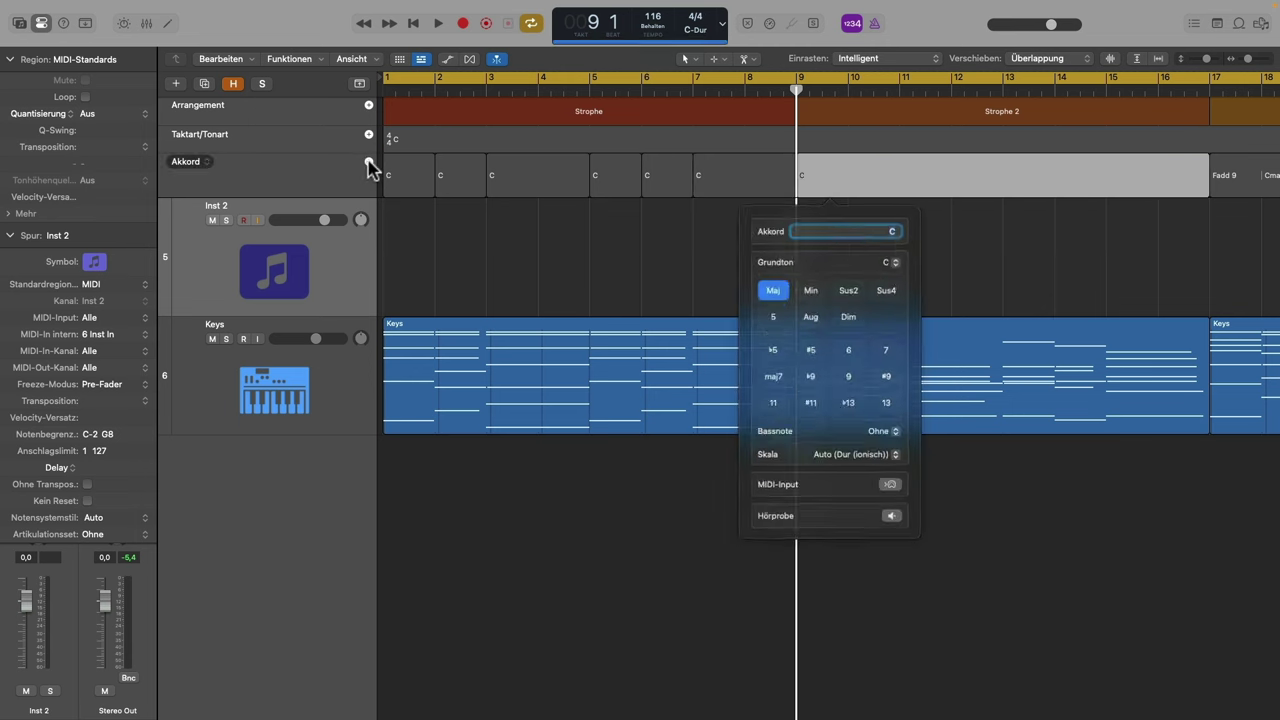
{"action": "left_click", "coordinate": [988, 274]}
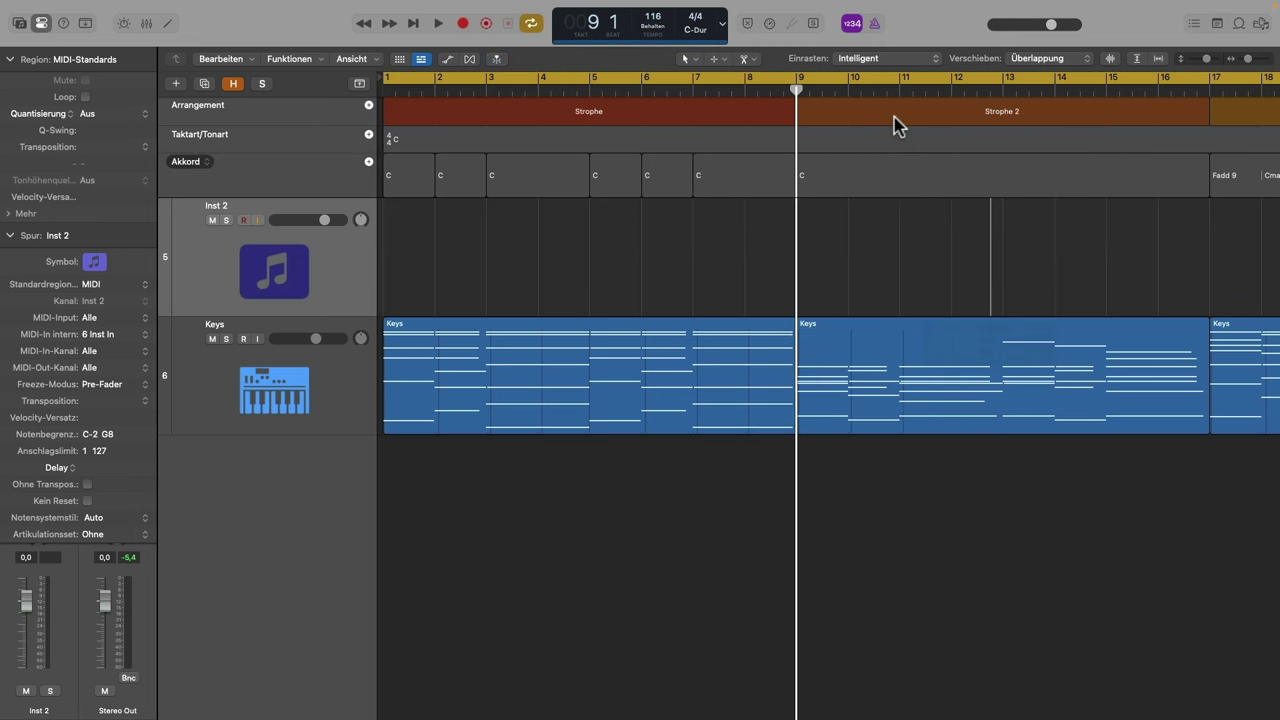
{"action": "left_click", "coordinate": [848, 88]}
{"action": "left_click", "coordinate": [874, 163]}
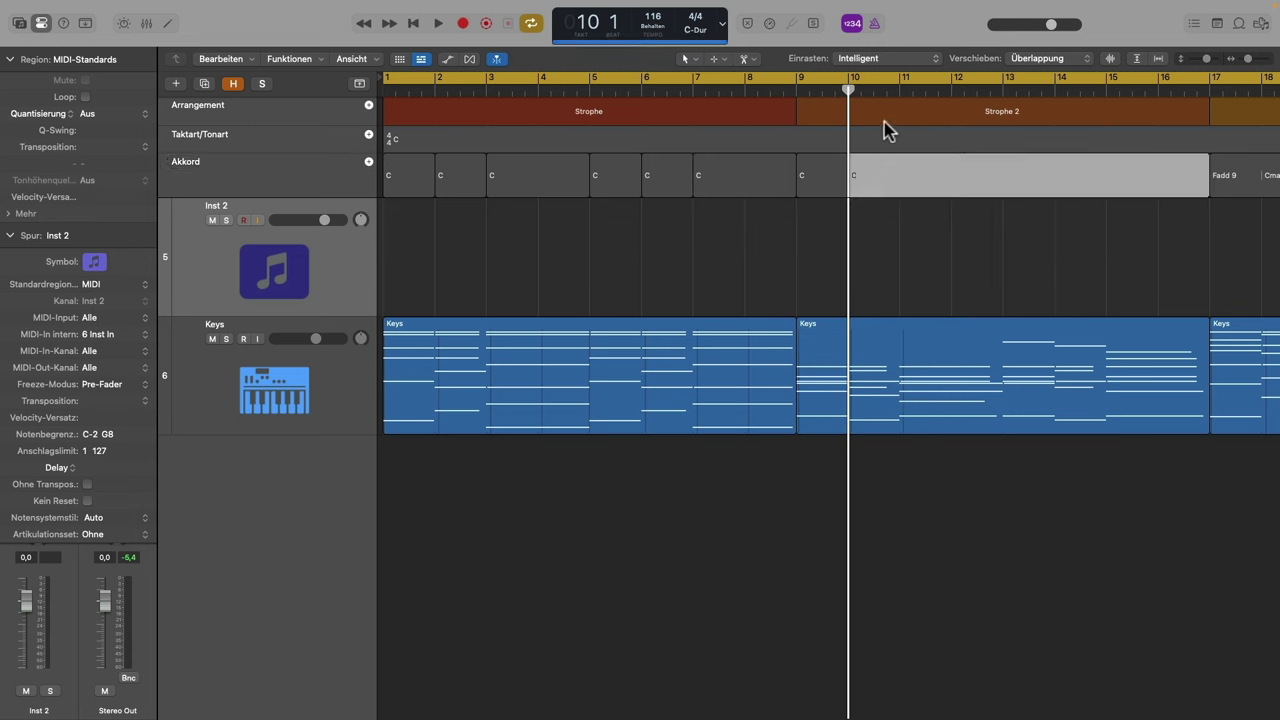
Split the remaining C chord of Strophe 2 at bars 11, 13, 14 and 15
{"action": "left_click", "coordinate": [899, 89]}
{"action": "key", "text": "super+t"}
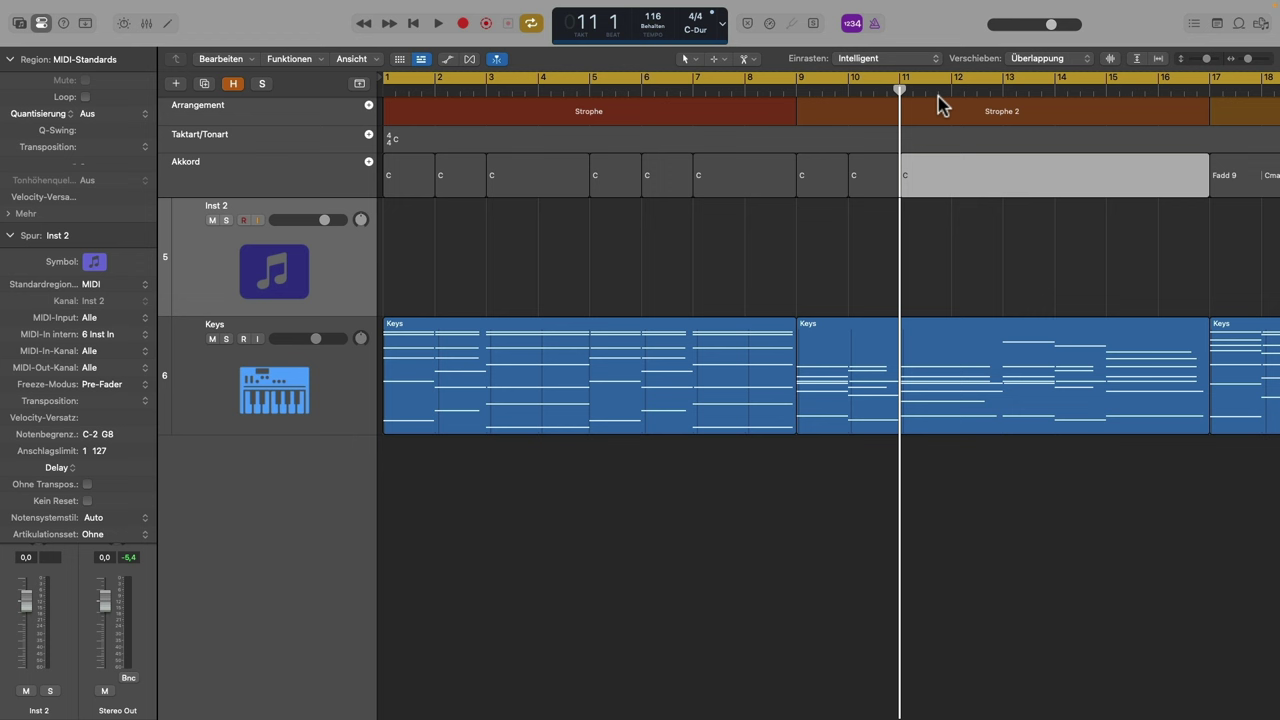
{"action": "left_click", "coordinate": [1003, 89]}
{"action": "key", "text": "super+t"}
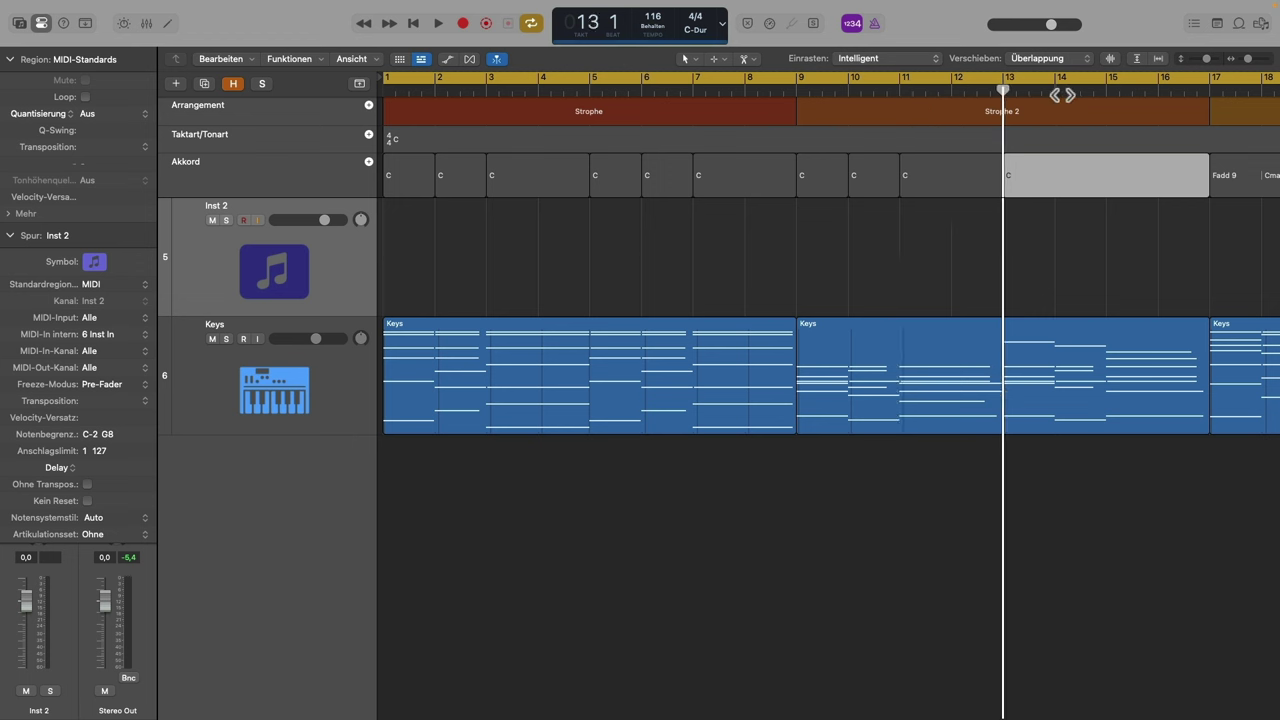
{"action": "left_click", "coordinate": [1056, 89]}
{"action": "key", "text": "super+t"}
{"action": "left_click", "coordinate": [1107, 89]}
{"action": "key", "text": "super+t"}
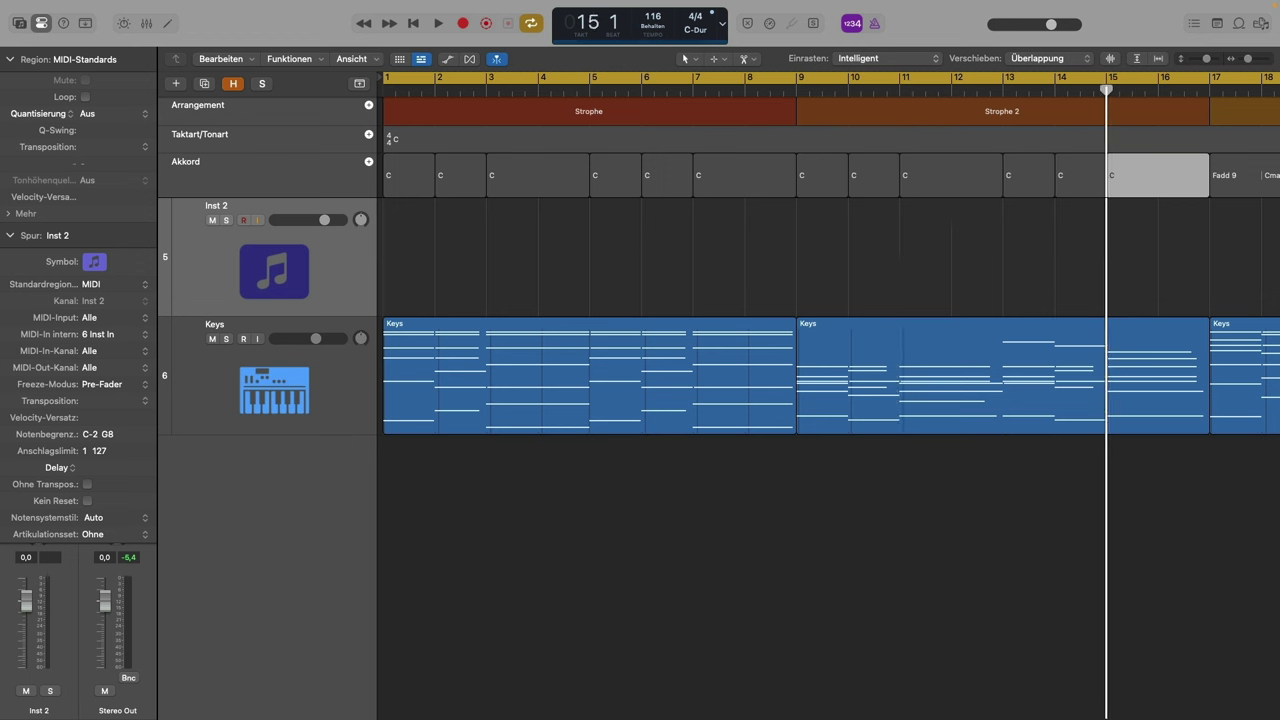
{"action": "left_click", "coordinate": [930, 483]}
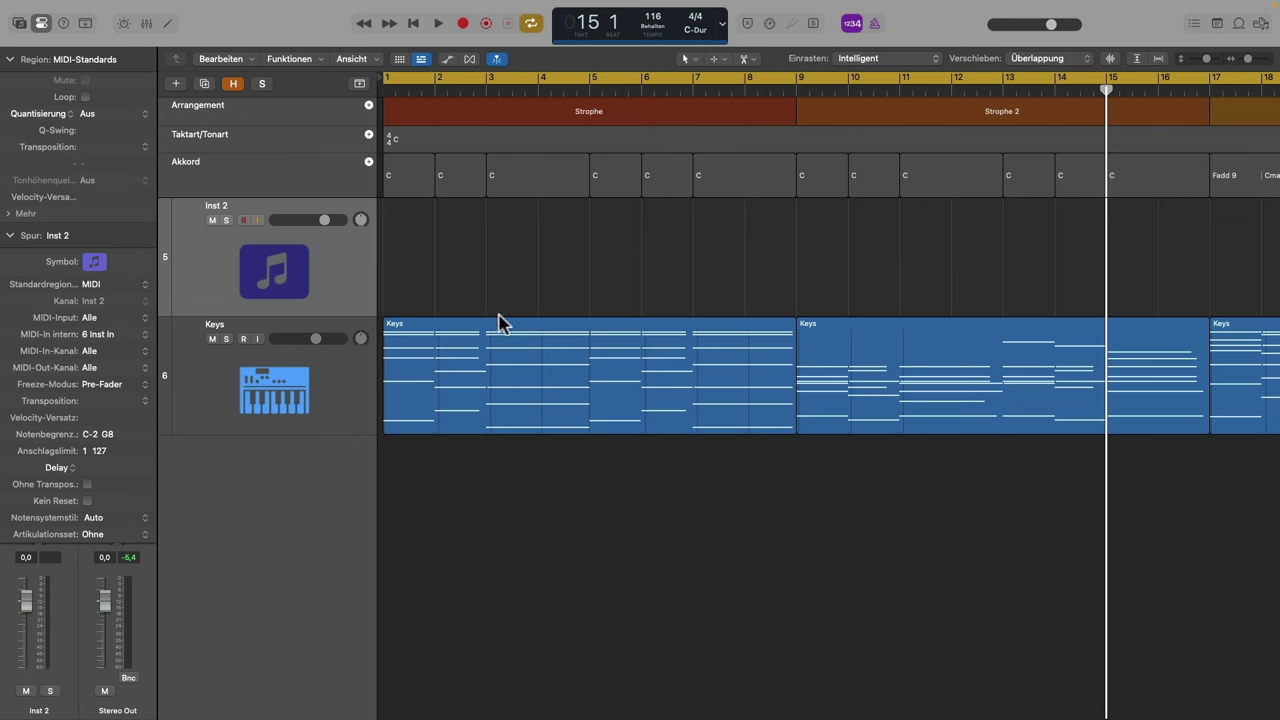
Return the playhead to bar 1 and enable MIDI input for the chord at bar 1
{"action": "left_click", "coordinate": [385, 88]}
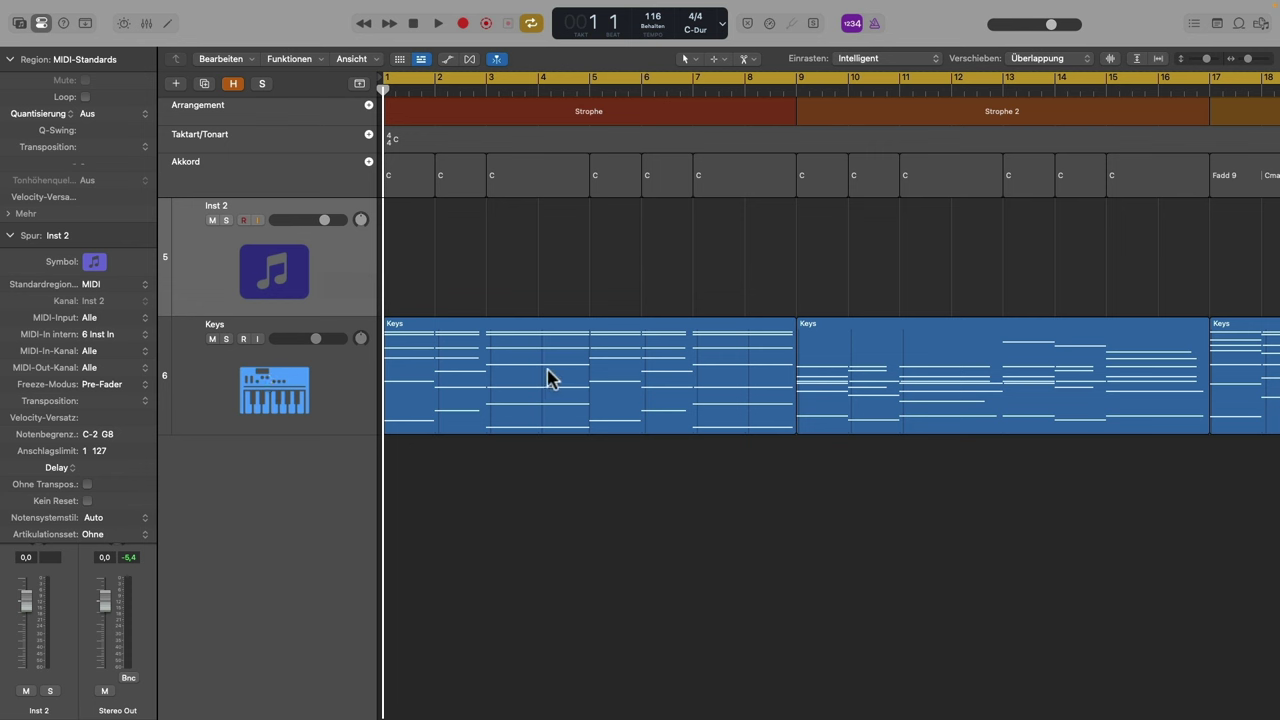
{"action": "double_click", "coordinate": [390, 180]}
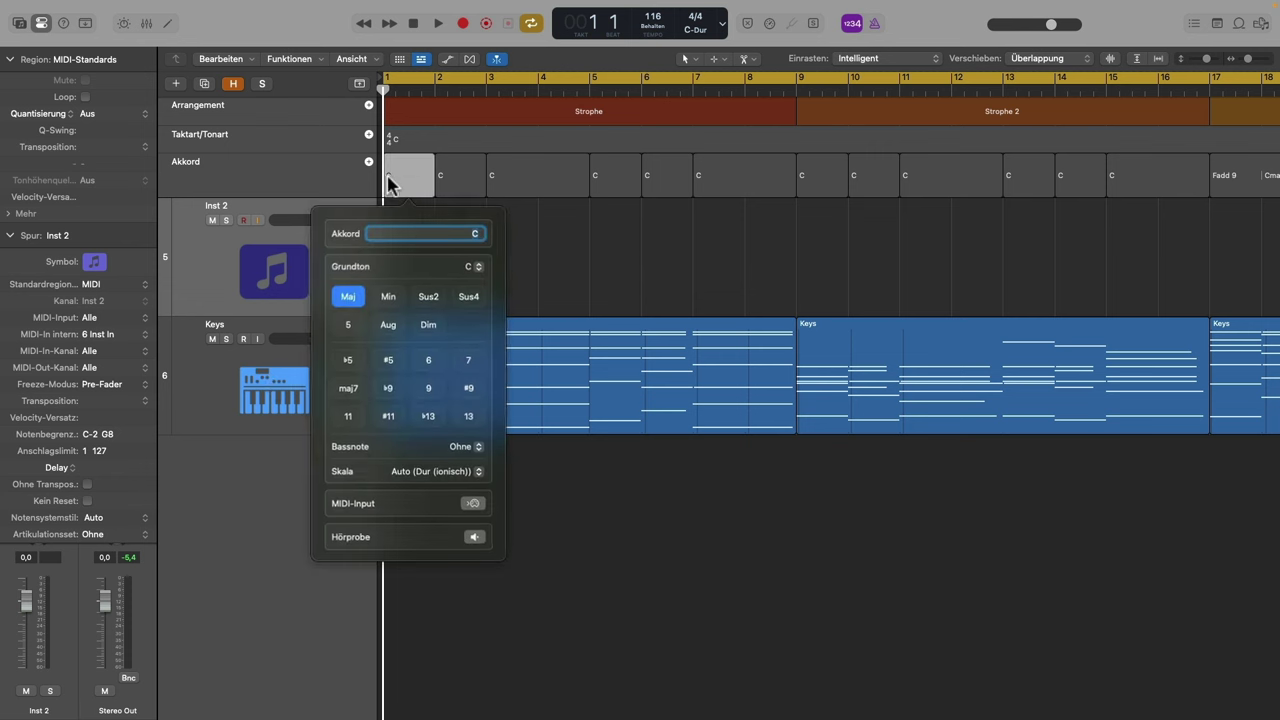
{"action": "left_click", "coordinate": [473, 503]}
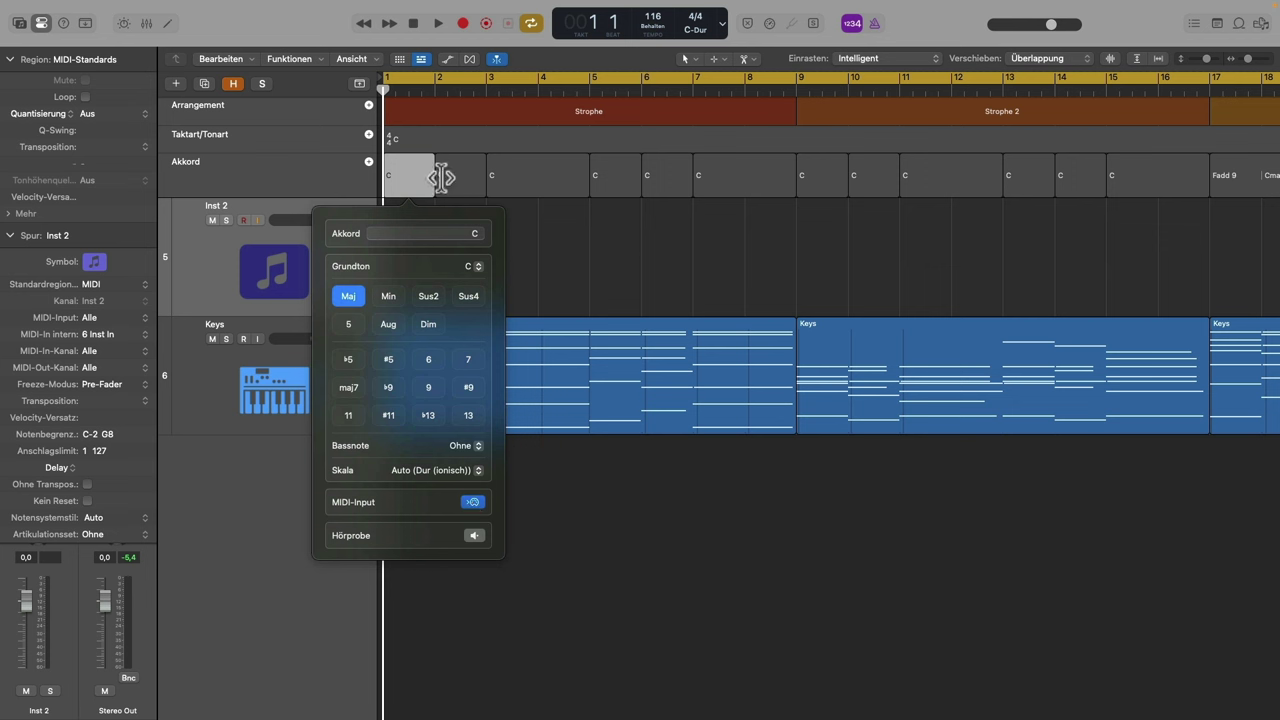
Play from bar 1 and capture the six Strophe chords one after another through MIDI input: Am7(9), Cmaj7, Gadd 11, twice
{"action": "key", "text": "space"}
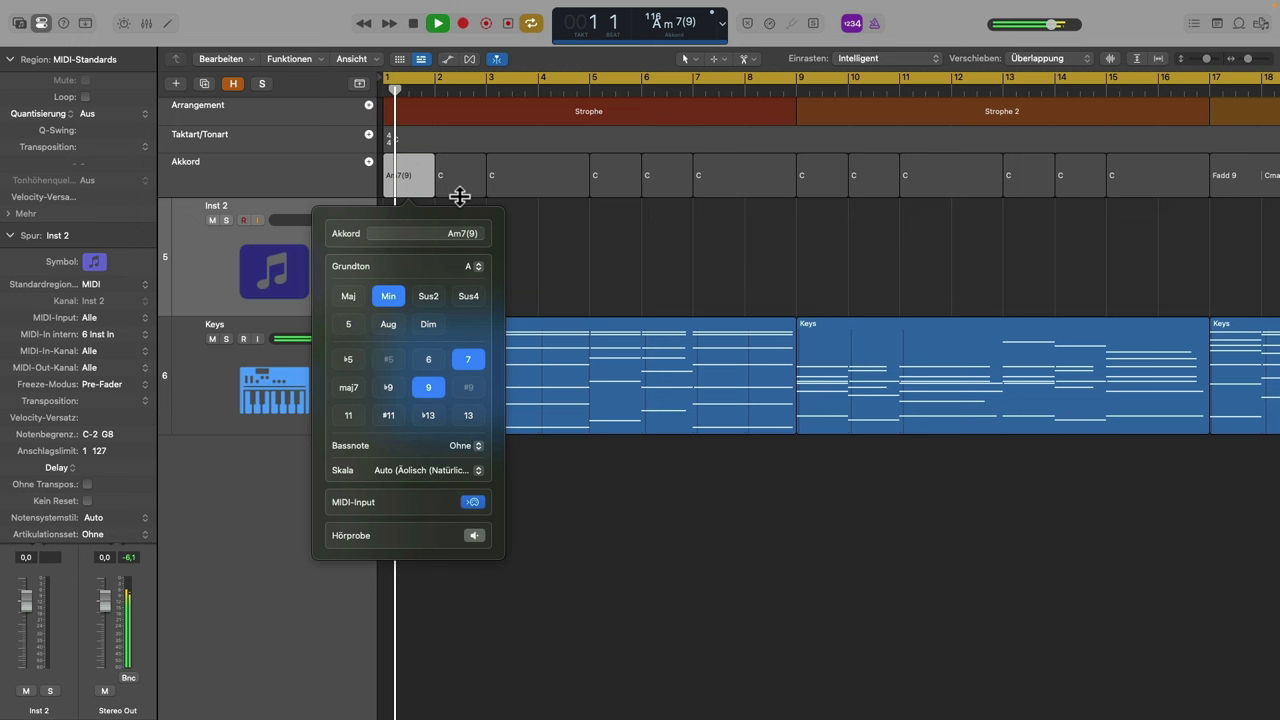
{"action": "left_click", "coordinate": [443, 178]}
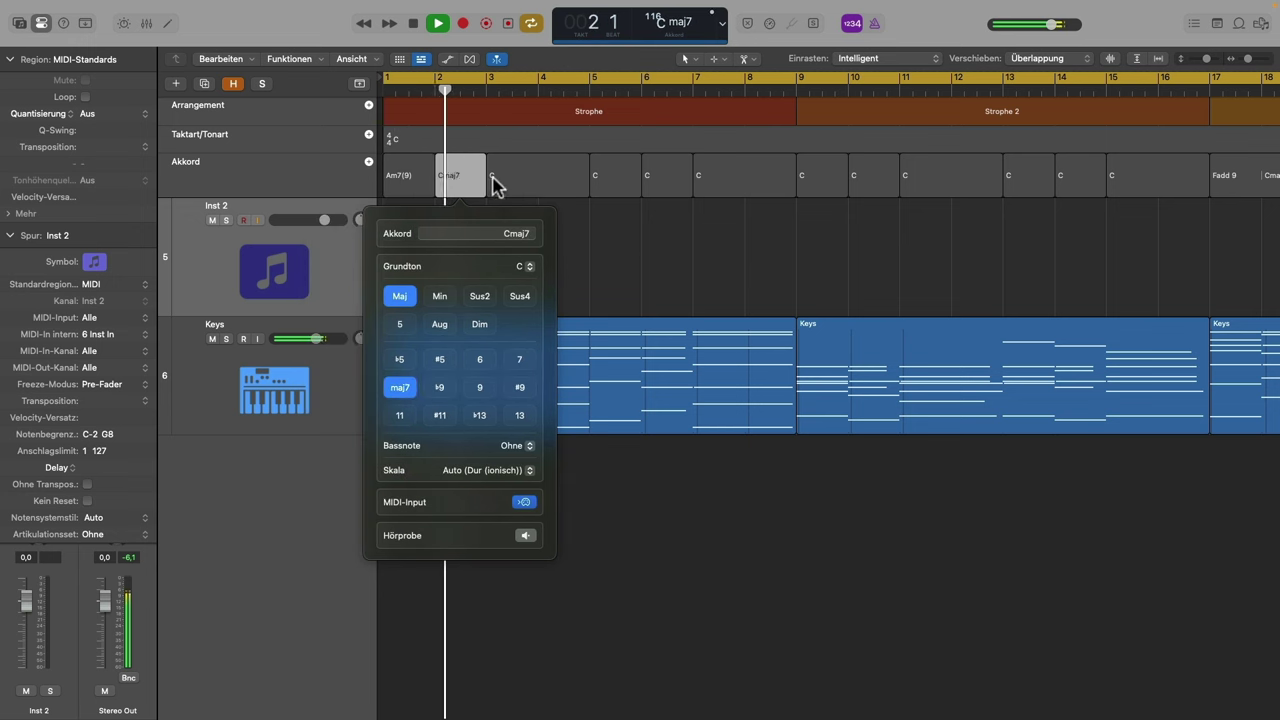
{"action": "left_click", "coordinate": [540, 182]}
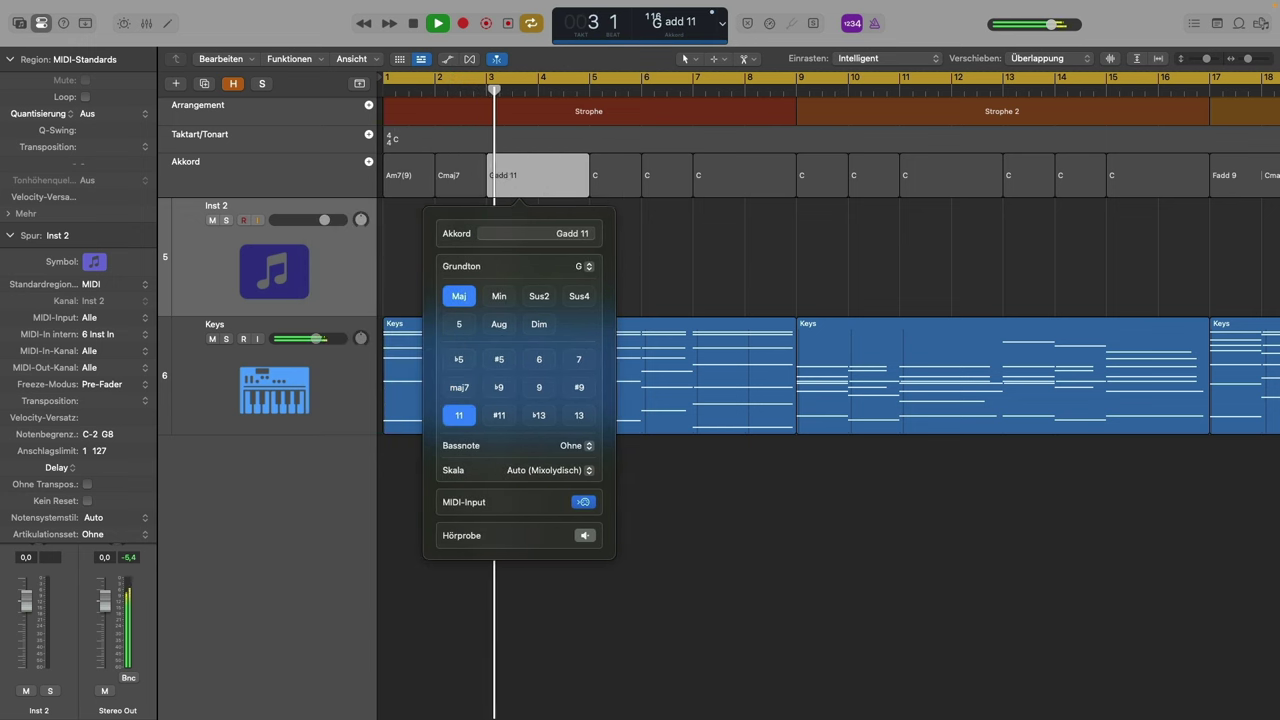
{"action": "left_click", "coordinate": [615, 180]}
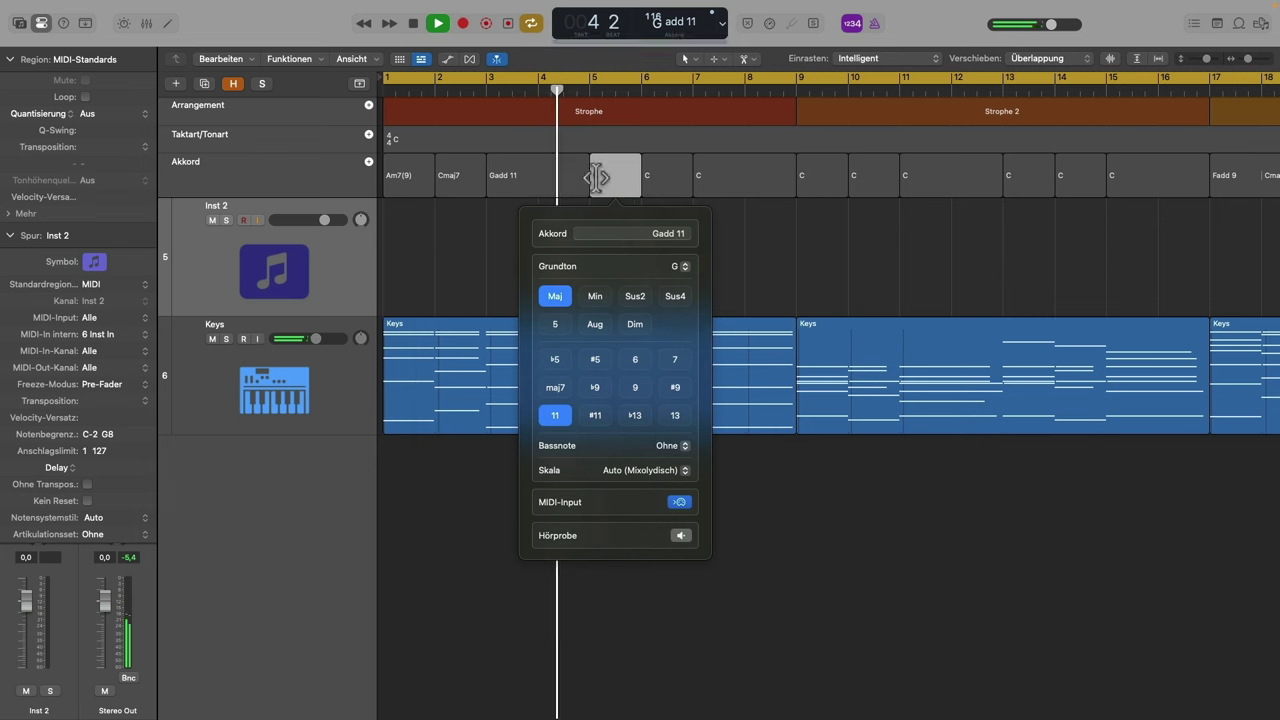
{"action": "left_click", "coordinate": [649, 178]}
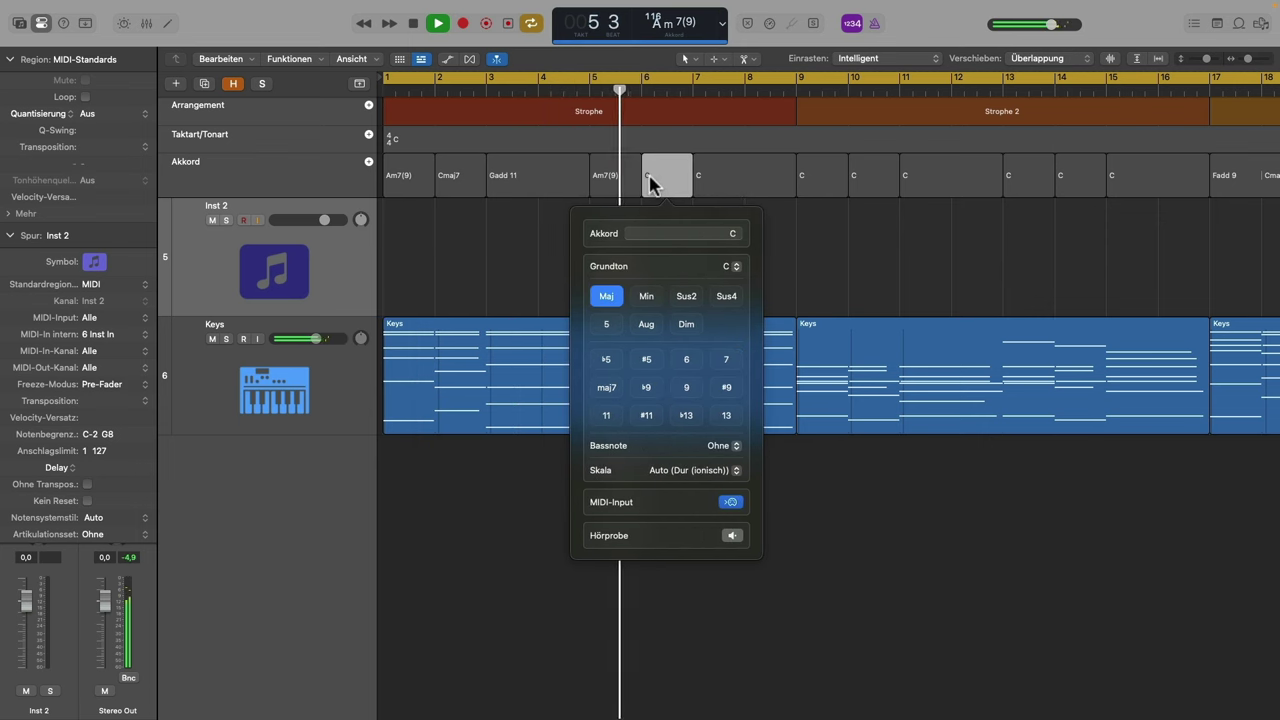
{"action": "left_click", "coordinate": [716, 186]}
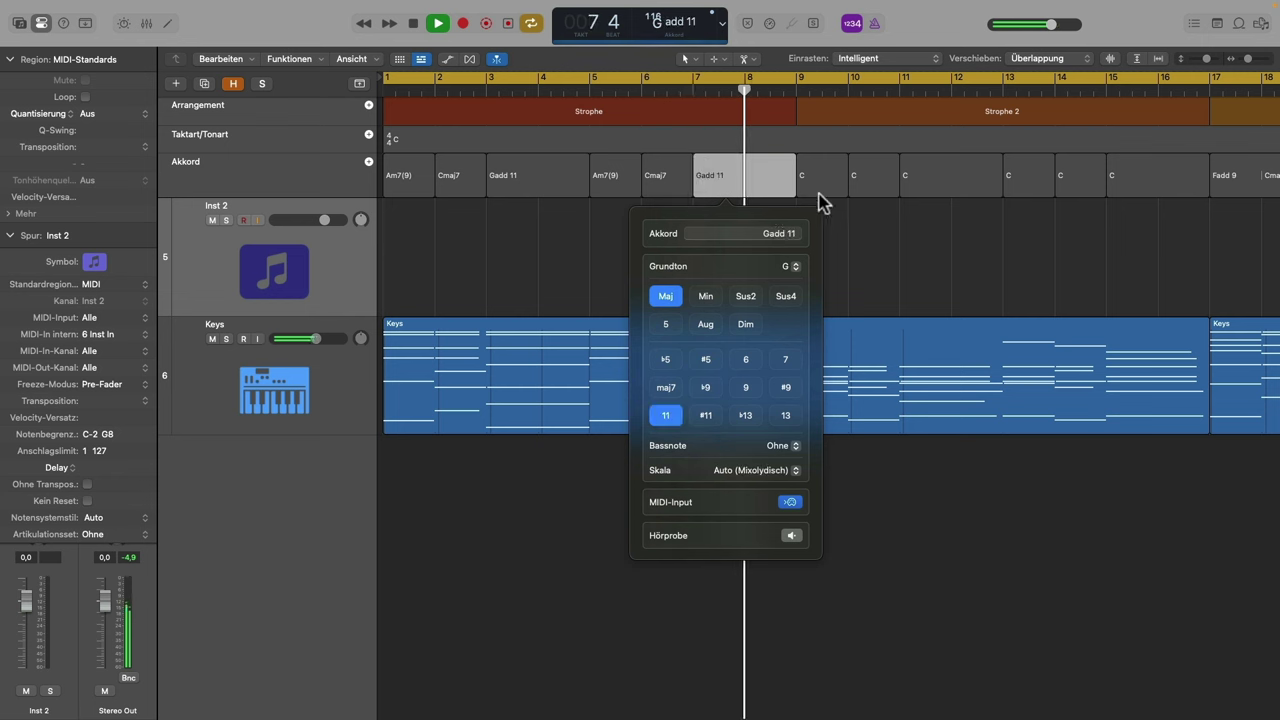
Capture the six Strophe 2 chords during playback as Gadd 11, Fadd 9, Gadd 11, twice, and stop playback
{"action": "left_click", "coordinate": [806, 183]}
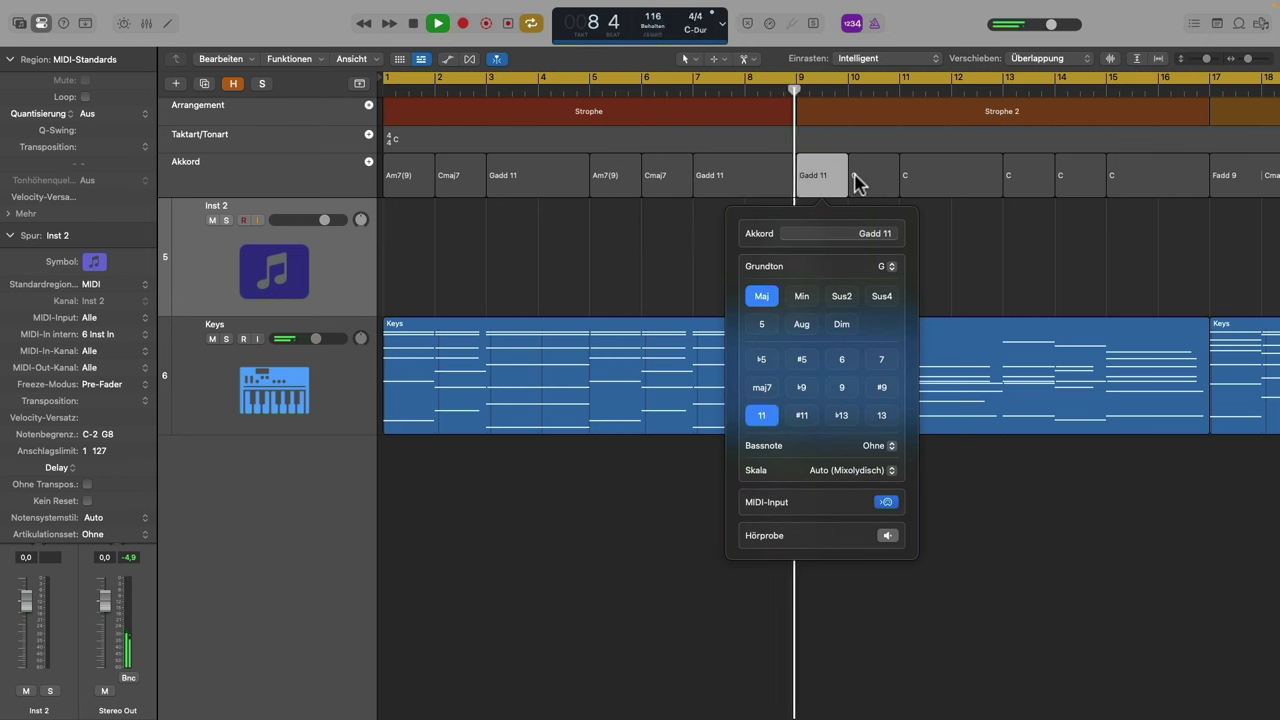
{"action": "left_click", "coordinate": [856, 185]}
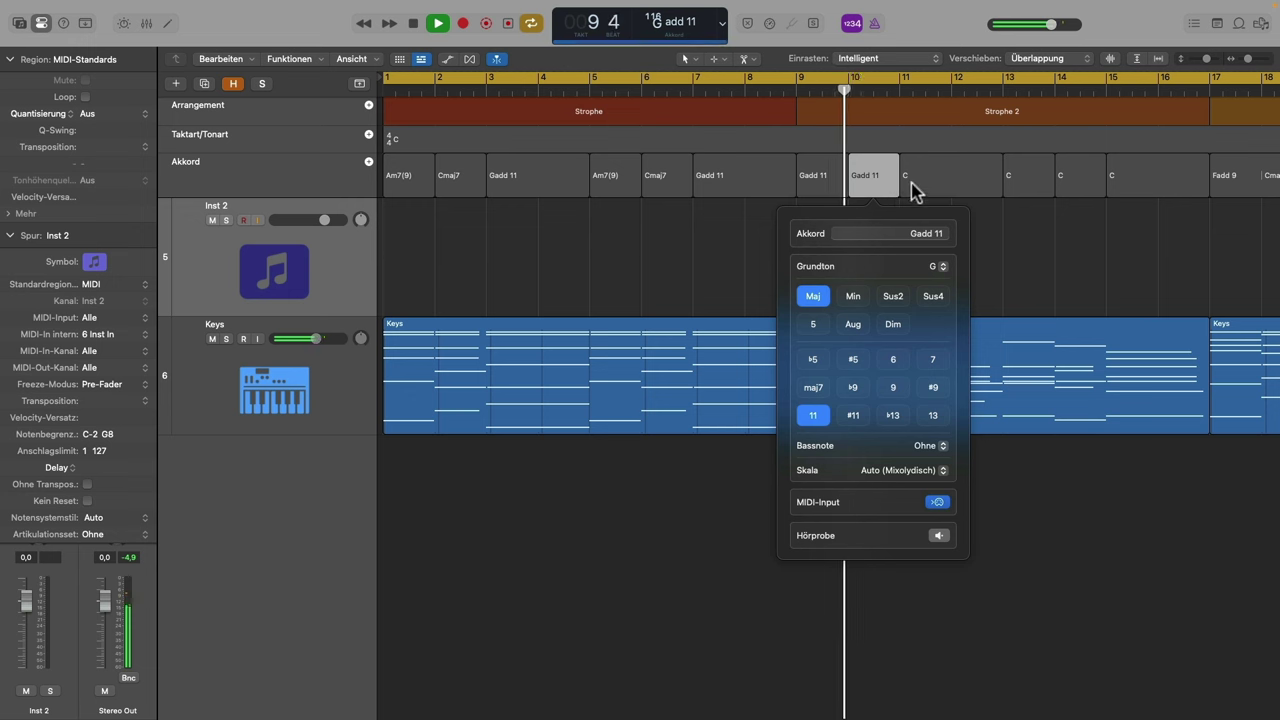
{"action": "left_click", "coordinate": [908, 182]}
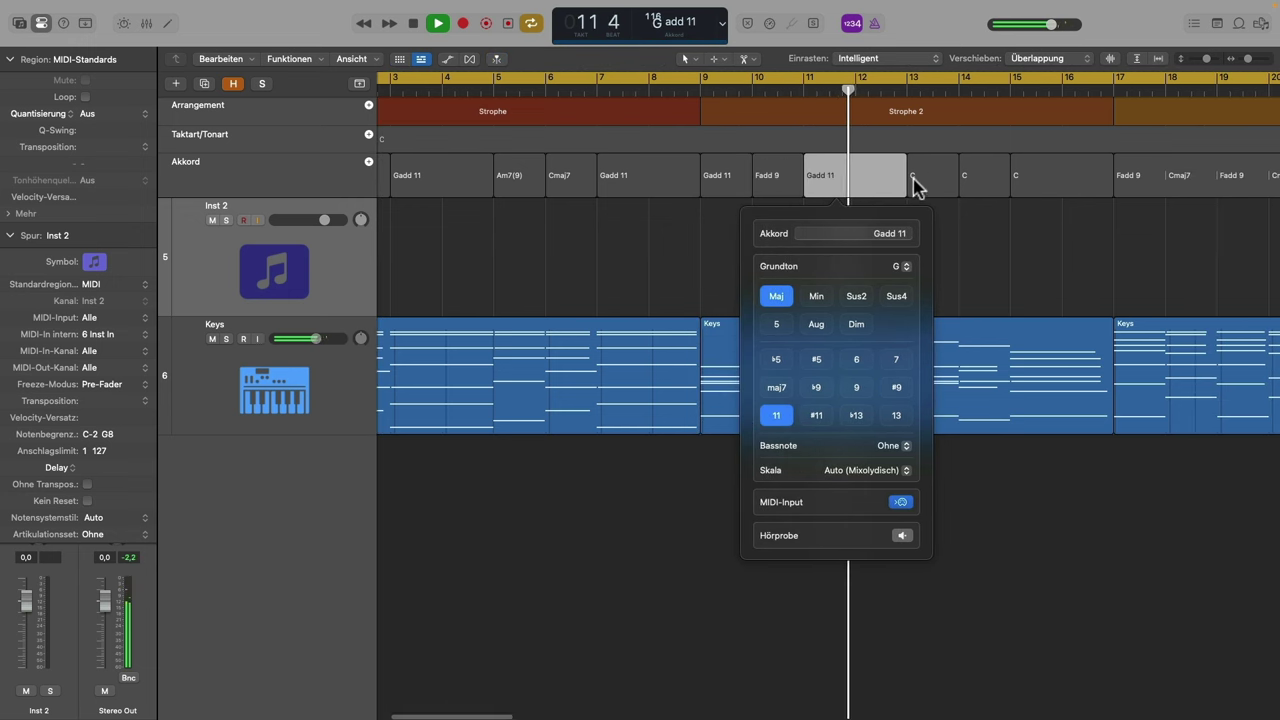
{"action": "left_click", "coordinate": [914, 178]}
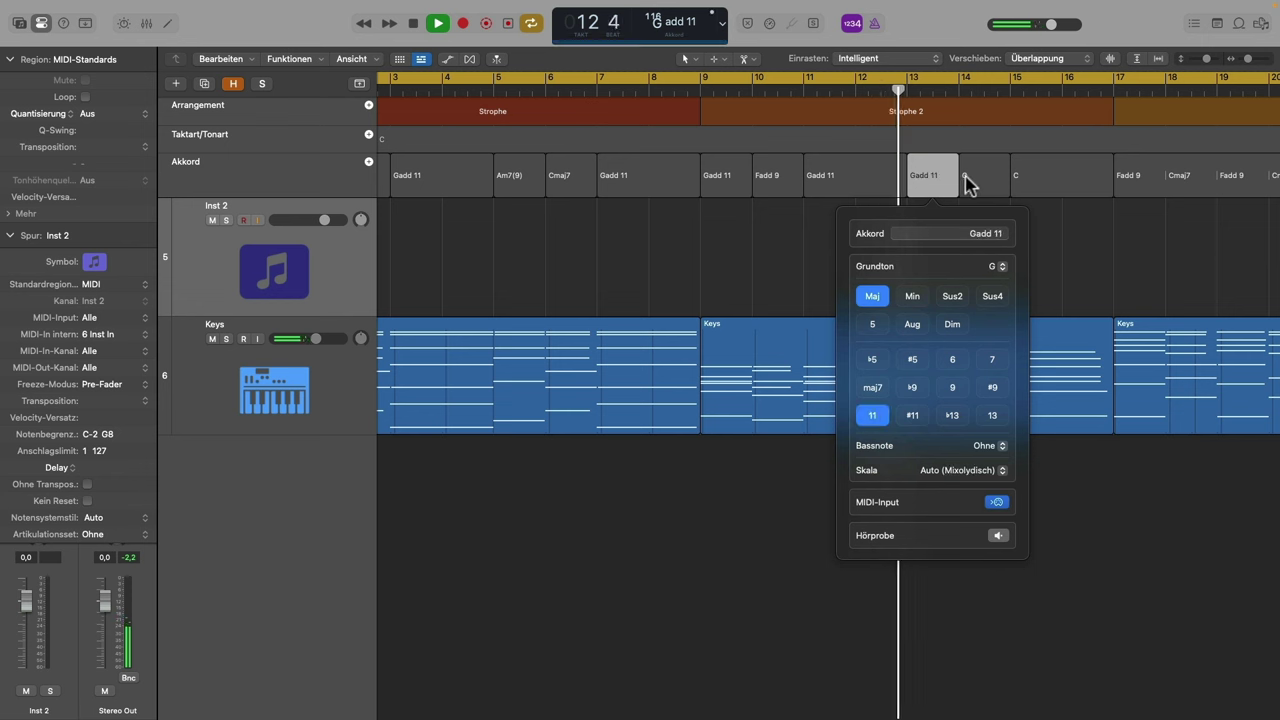
{"action": "left_click", "coordinate": [968, 182]}
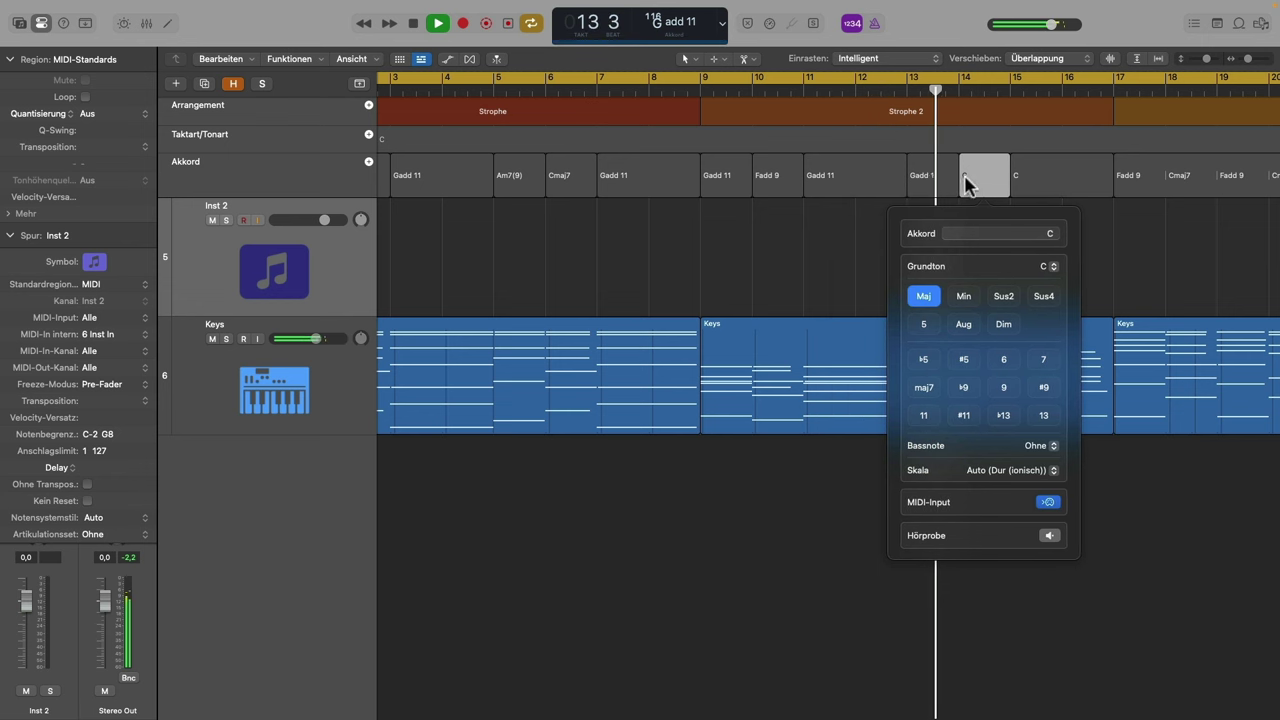
{"action": "left_click", "coordinate": [1020, 182]}
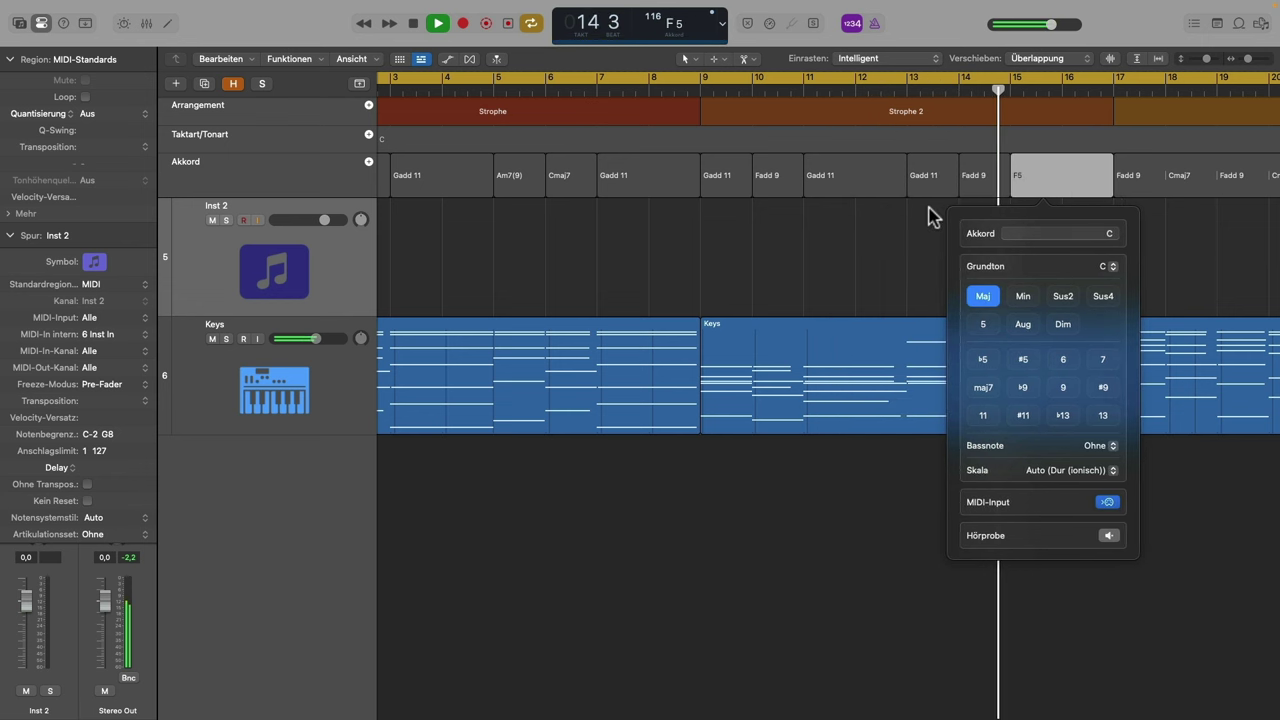
{"action": "left_click", "coordinate": [903, 553]}
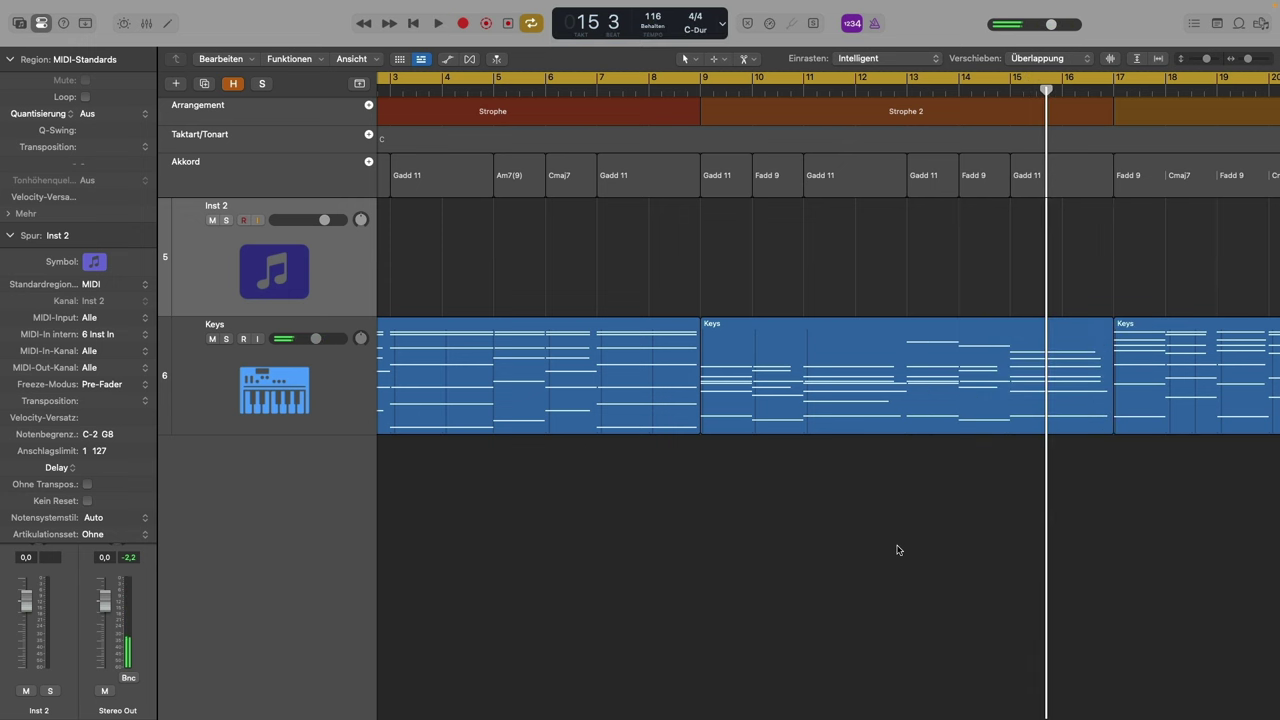
Try moving the last Keys region from bar 21 past the end of the Chorus and undo the move
{"action": "scroll", "coordinate": [898, 549], "scroll_direction": "down", "scroll_amount": 5}
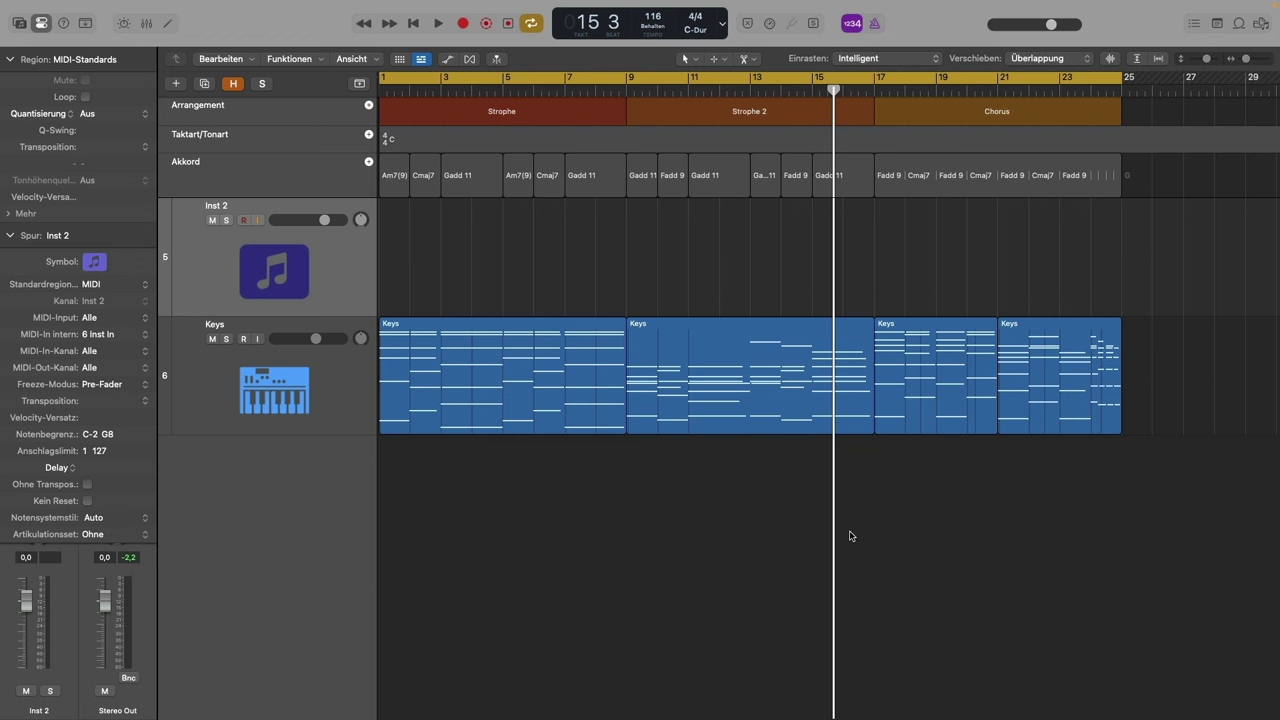
{"action": "left_click", "coordinate": [548, 325]}
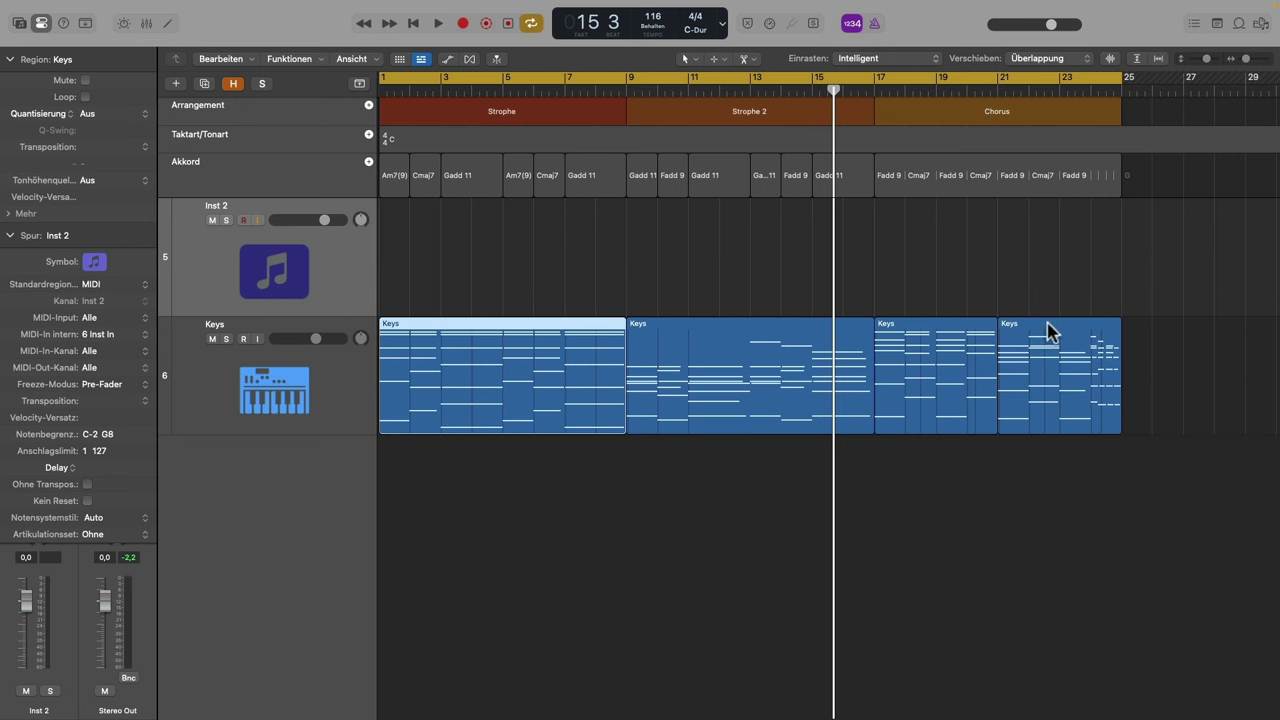
{"action": "left_click", "coordinate": [1048, 333]}
{"action": "left_click_drag", "start_coordinate": [1036, 328], "coordinate": [1207, 331]}
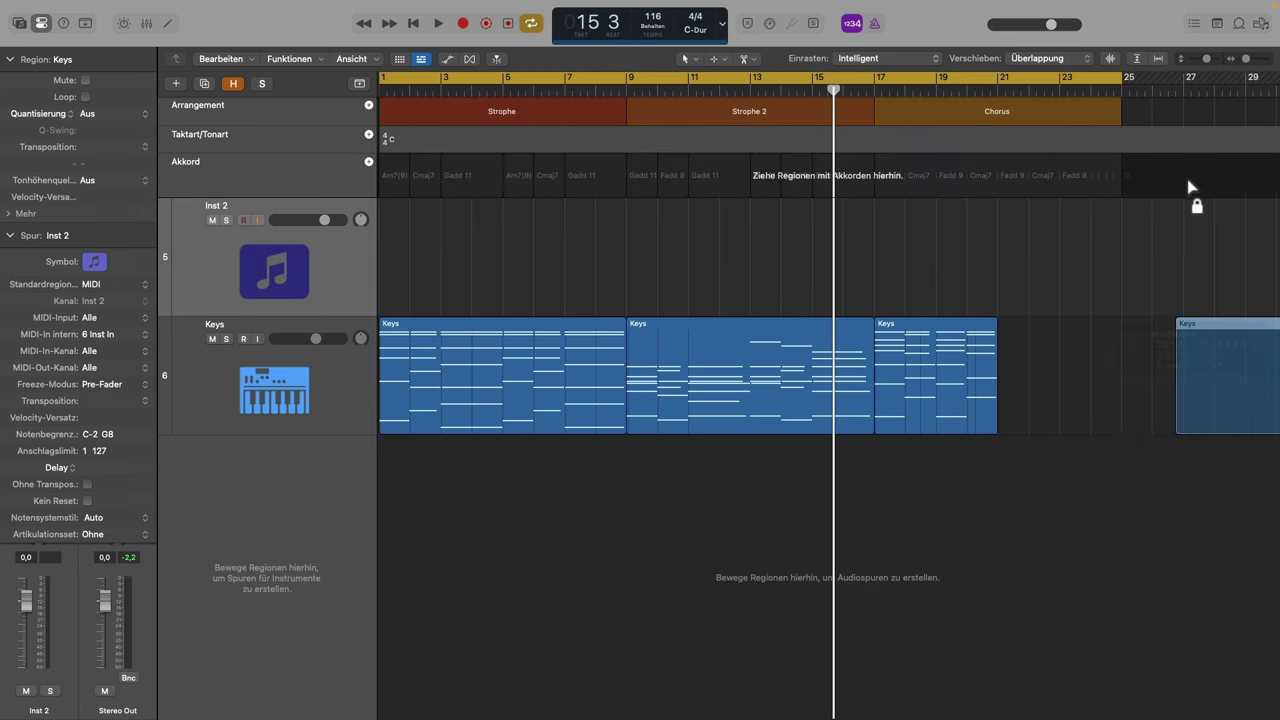
{"action": "left_click_drag", "start_coordinate": [1188, 183], "coordinate": [1189, 395]}
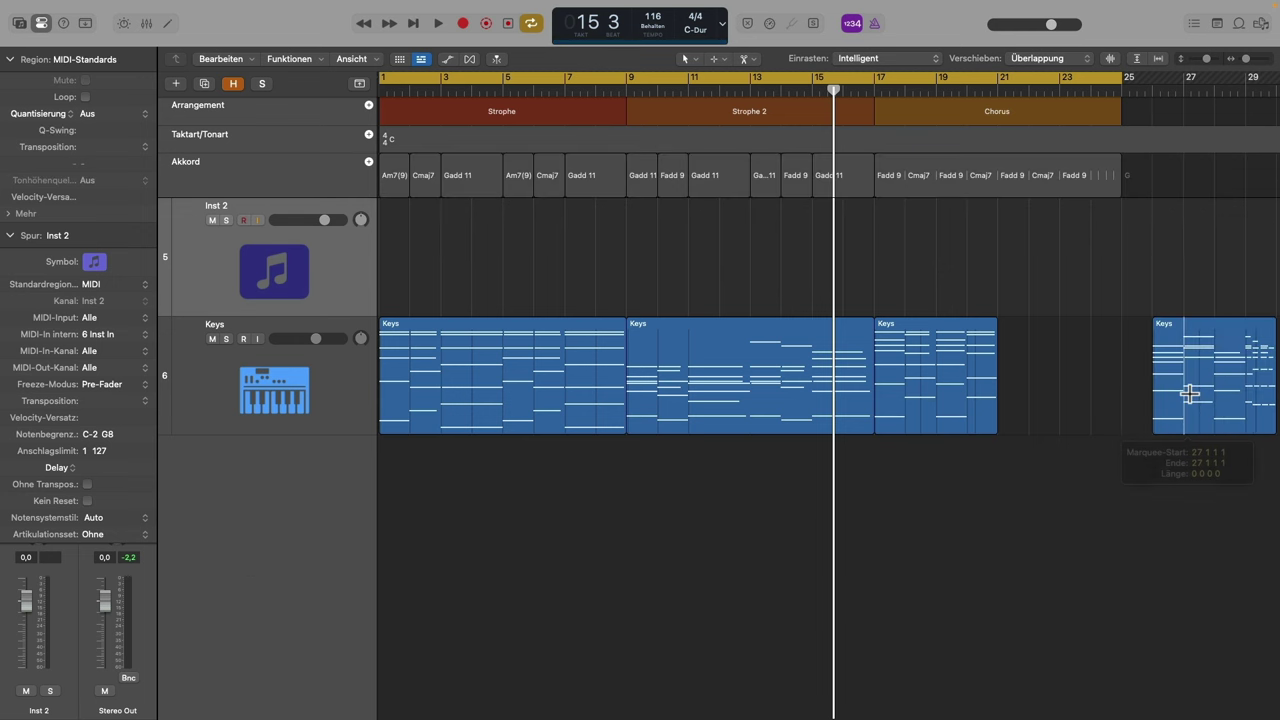
{"action": "key", "text": "super+z"}
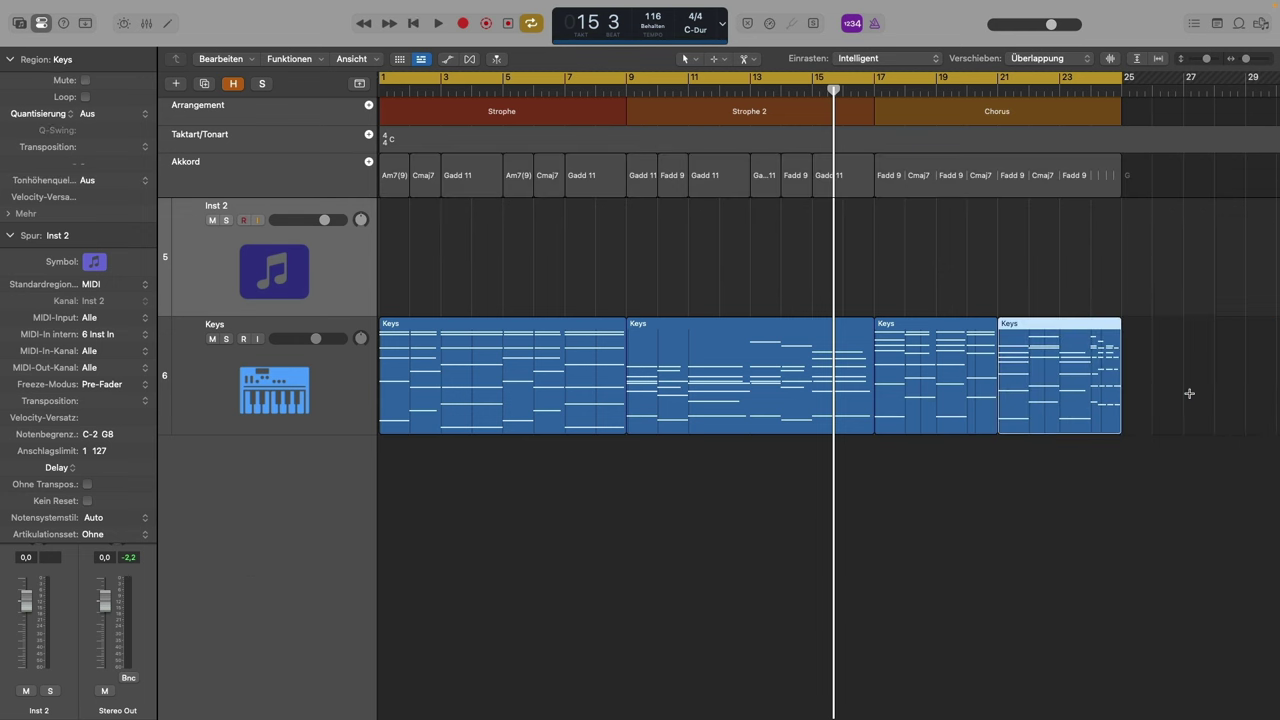
Return the playhead to bar 1 and delete the Inst 2 track
{"action": "left_click", "coordinate": [383, 88]}
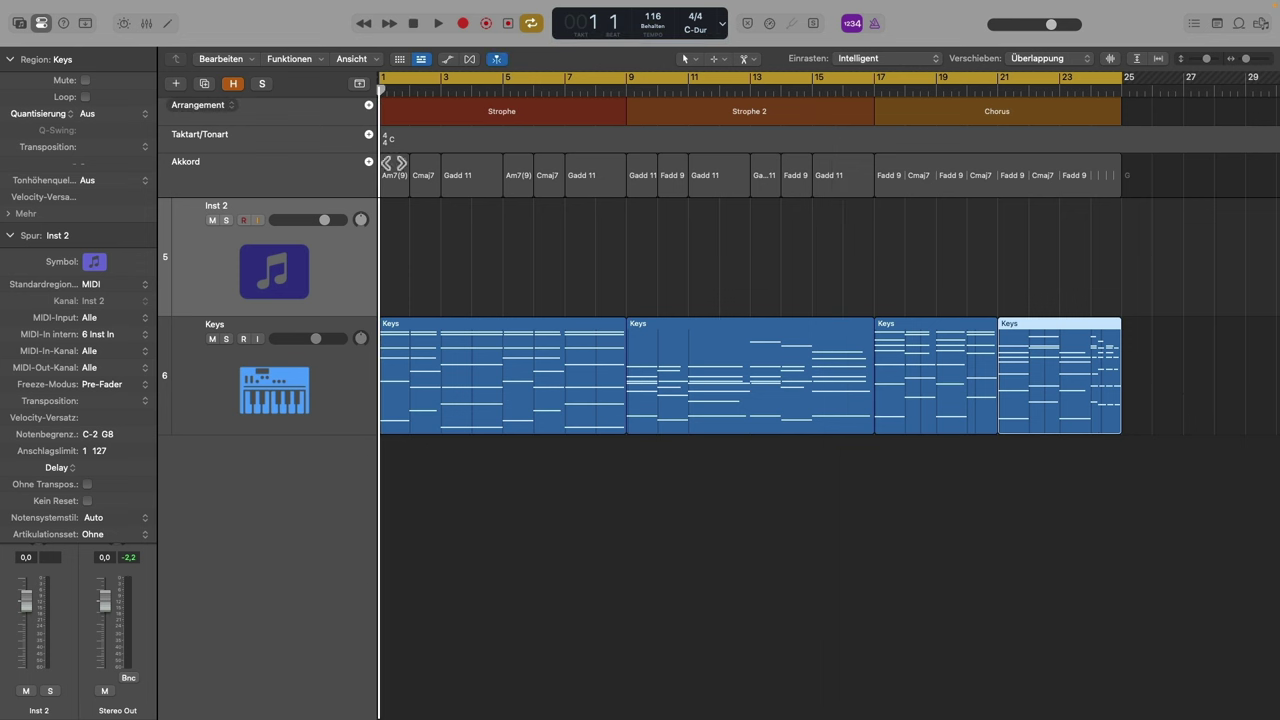
{"action": "left_click", "coordinate": [740, 476]}
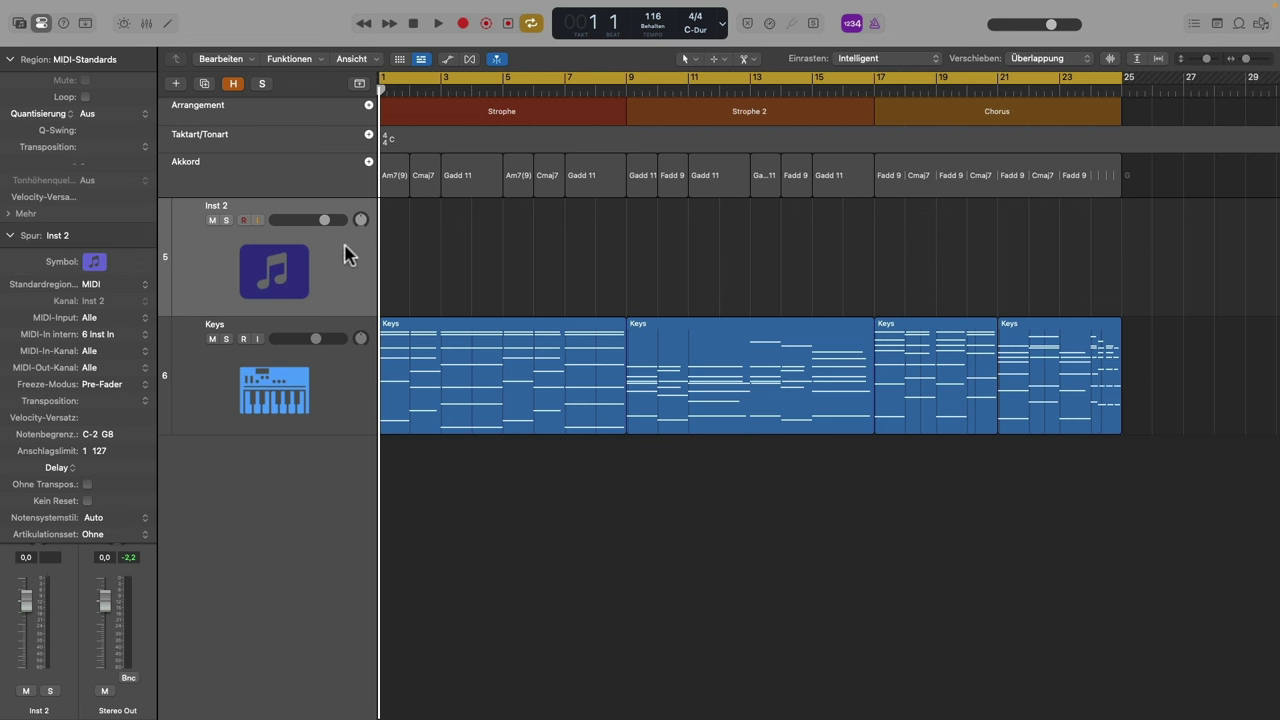
{"action": "key", "text": "super+BackSpace"}
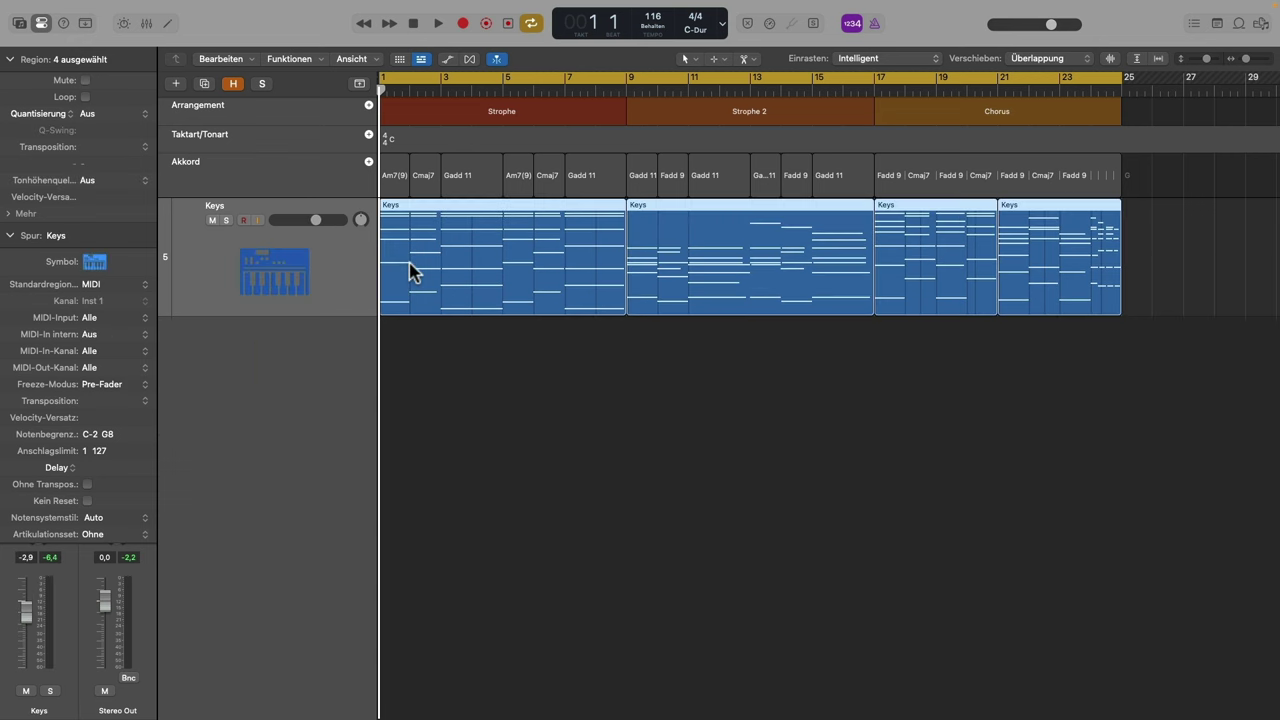
Select all six chords of the Strophe section in the chord track and group them
{"action": "left_click", "coordinate": [396, 176]}
{"action": "left_click", "coordinate": [592, 172], "text": "shift"}
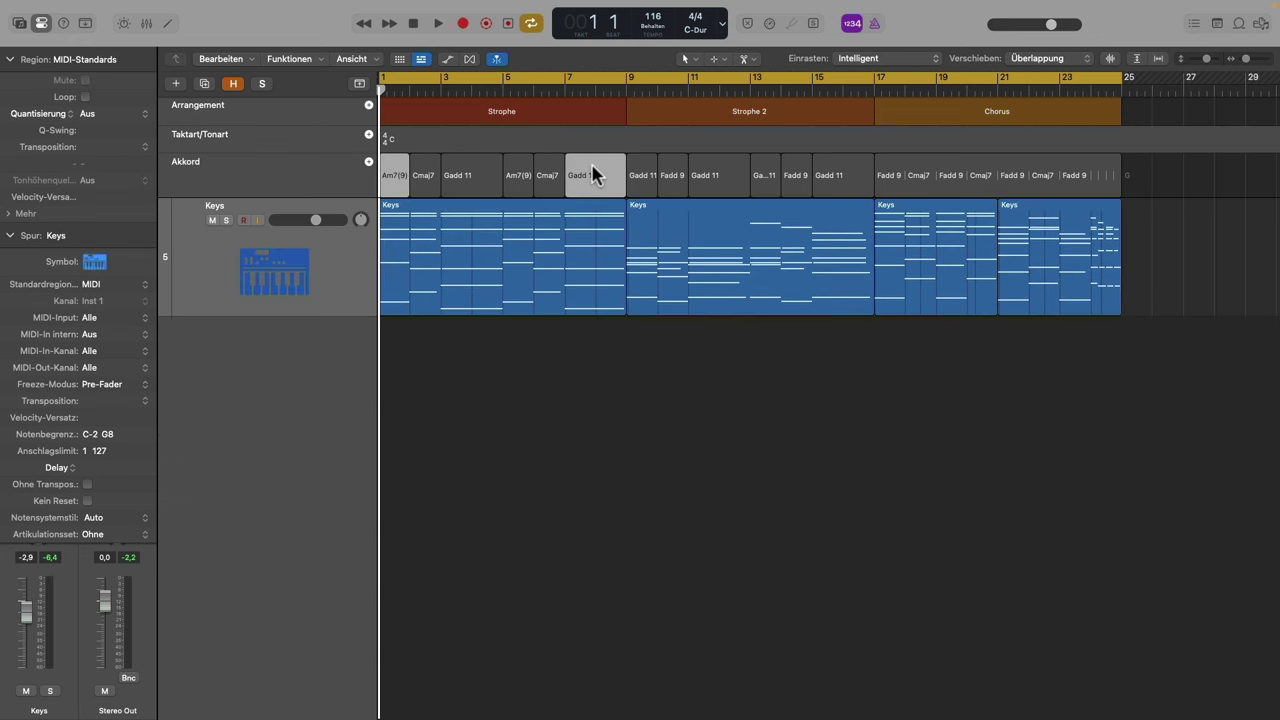
{"action": "left_click", "coordinate": [426, 172], "text": "shift"}
{"action": "left_click", "coordinate": [468, 176], "text": "shift"}
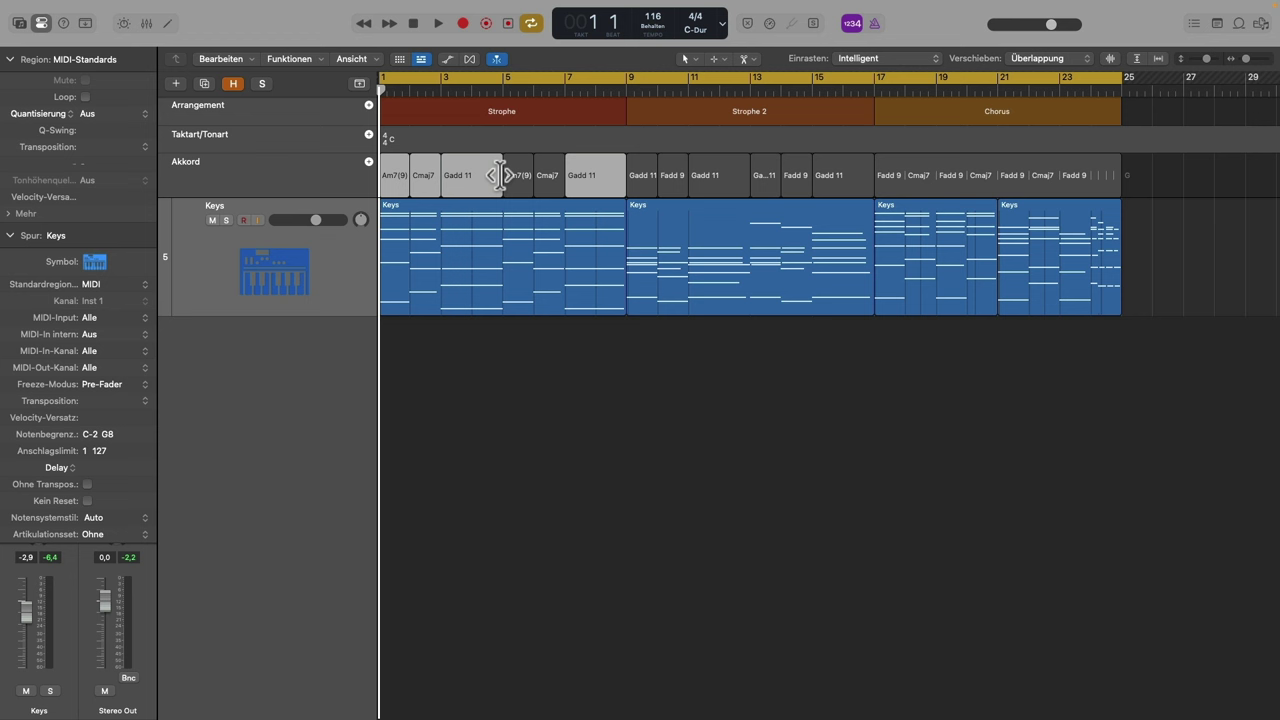
{"action": "left_click", "coordinate": [512, 176], "text": "shift"}
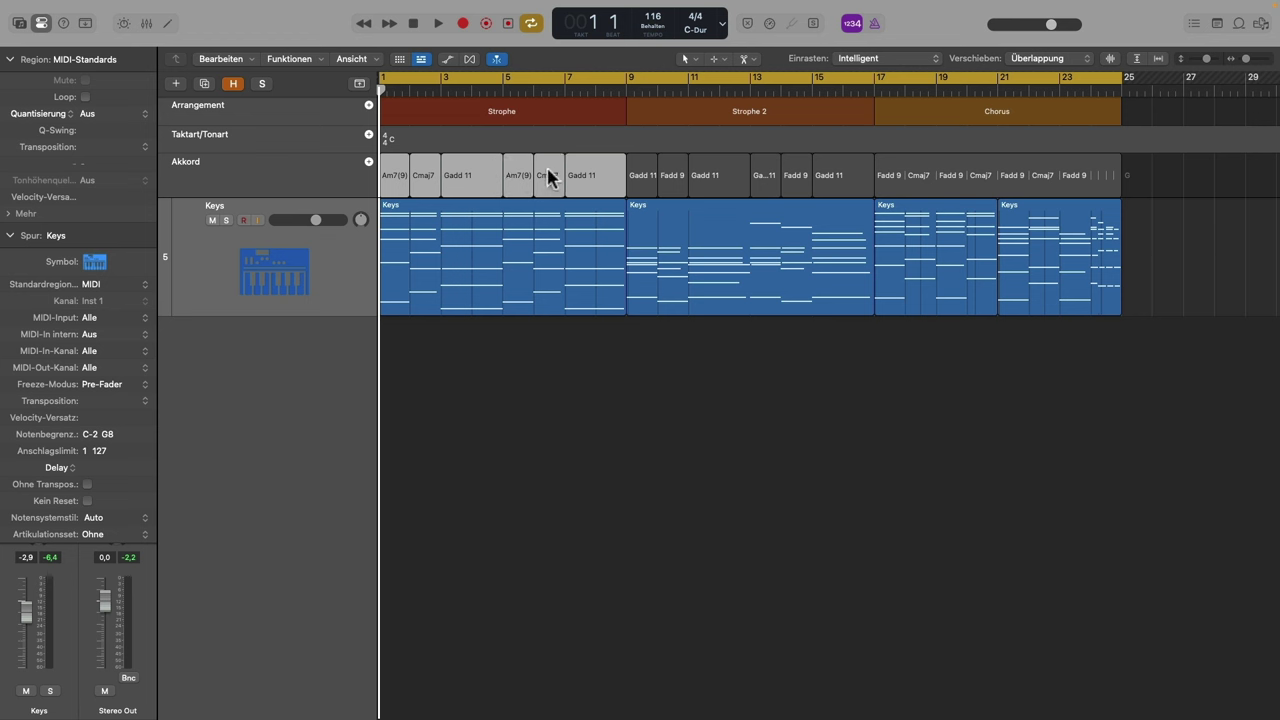
{"action": "right_click", "coordinate": [478, 181]}
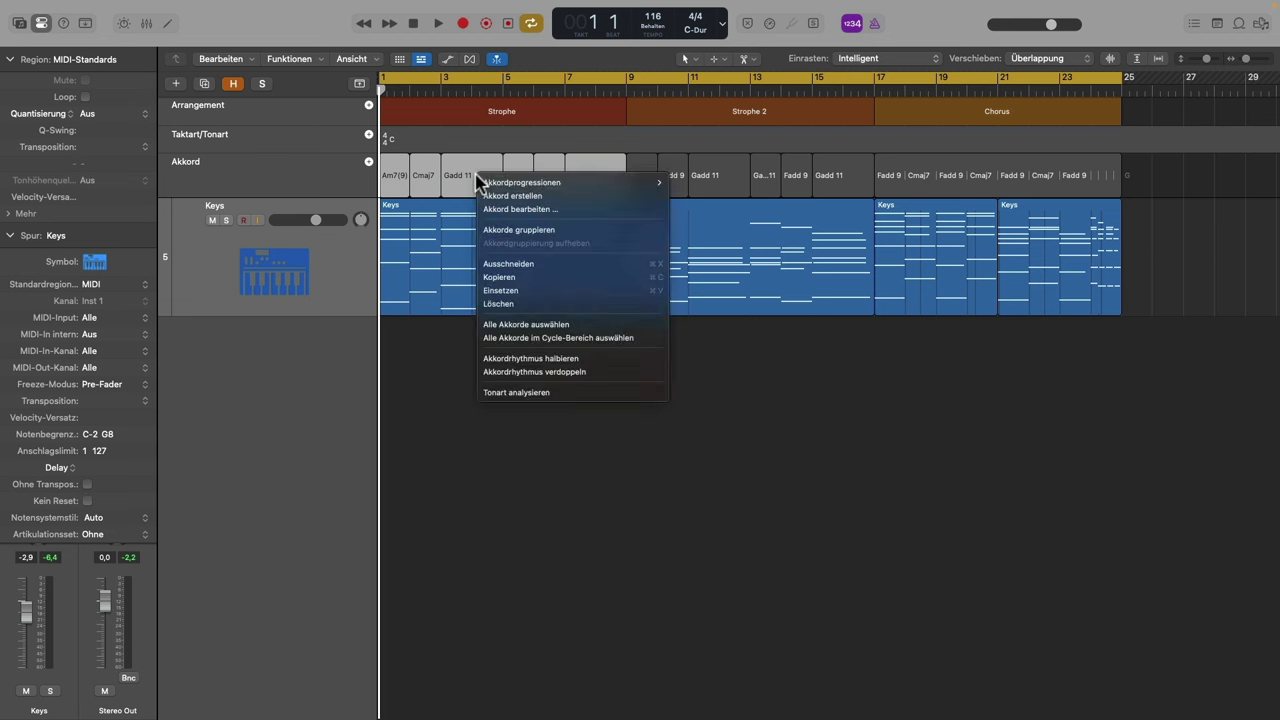
{"action": "left_click", "coordinate": [519, 229]}
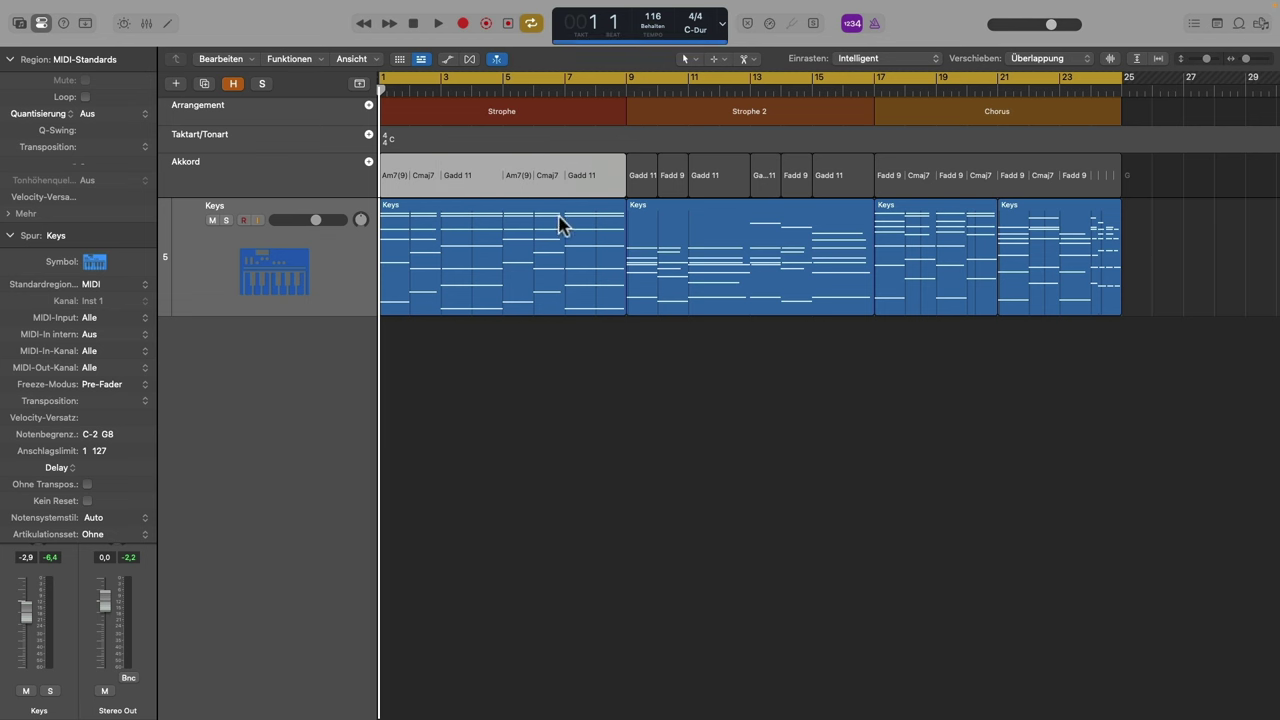
Select all six chords of the Strophe 2 section and group them
{"action": "left_click_drag", "start_coordinate": [640, 183], "coordinate": [826, 191]}
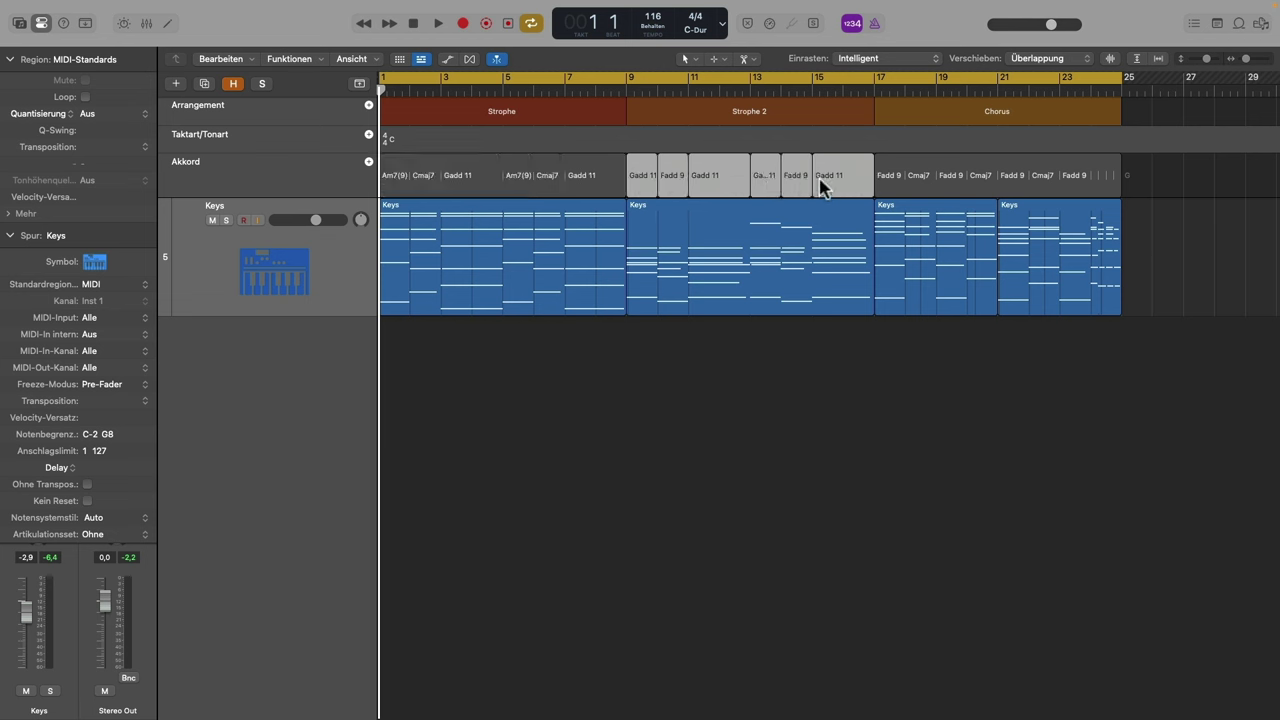
{"action": "right_click", "coordinate": [708, 187]}
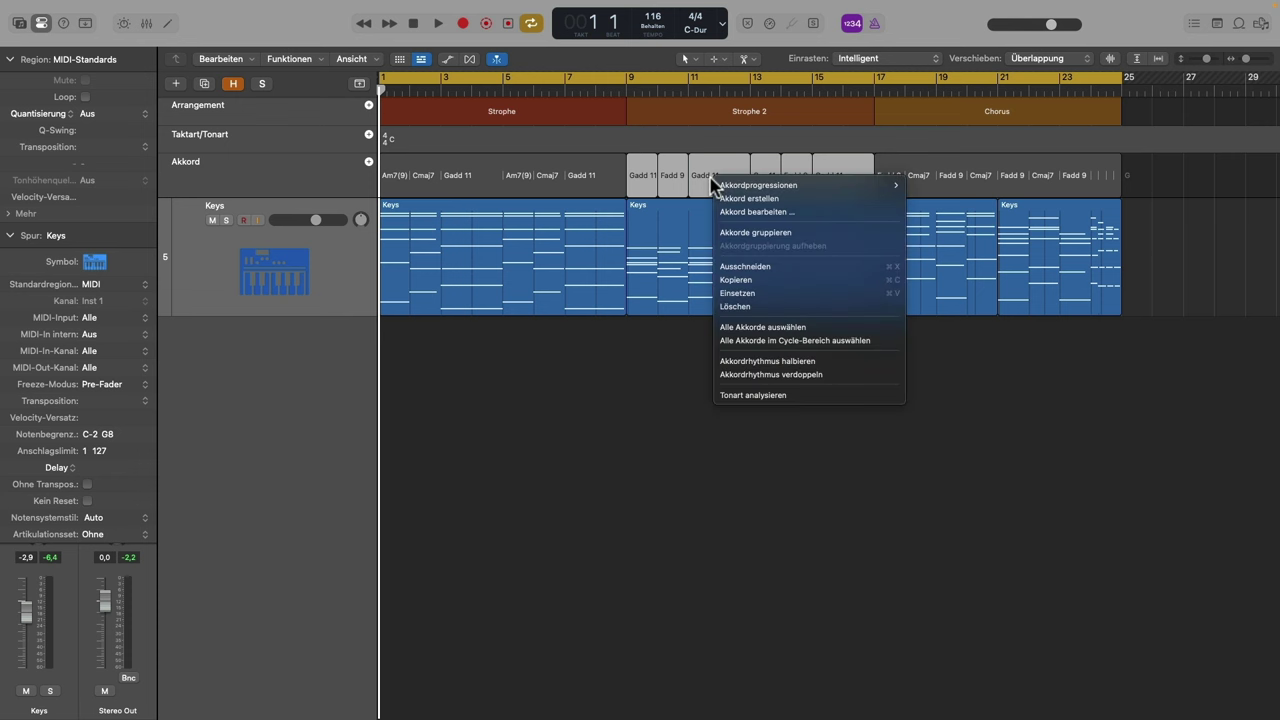
{"action": "left_click", "coordinate": [772, 372]}
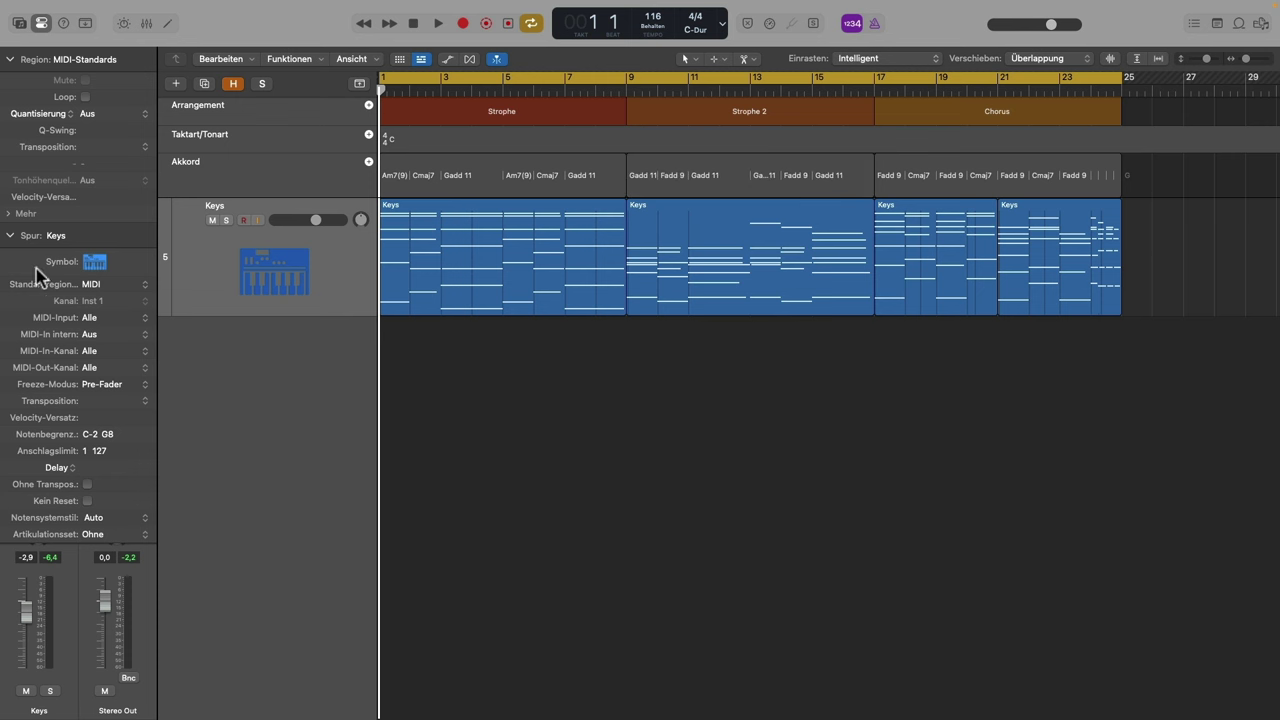
Collapse the track and region inspectors to reveal the full channel strips
{"action": "left_click", "coordinate": [11, 236]}
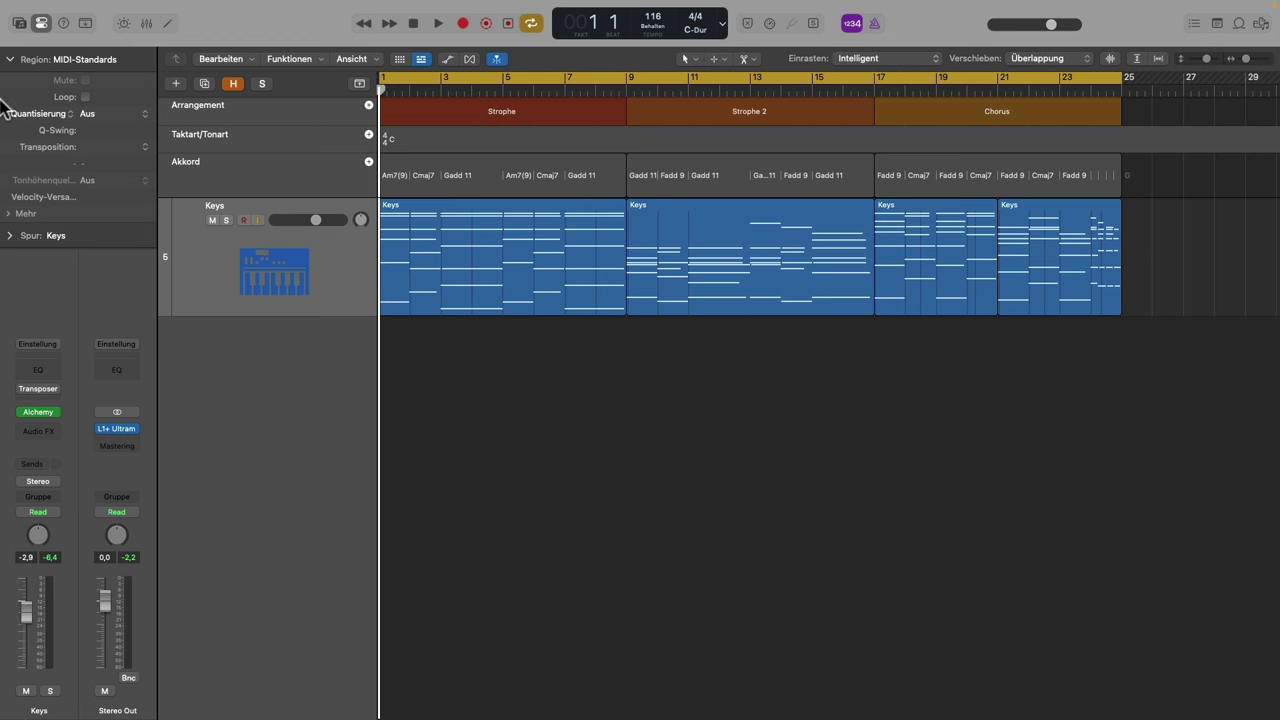
{"action": "left_click", "coordinate": [10, 59]}
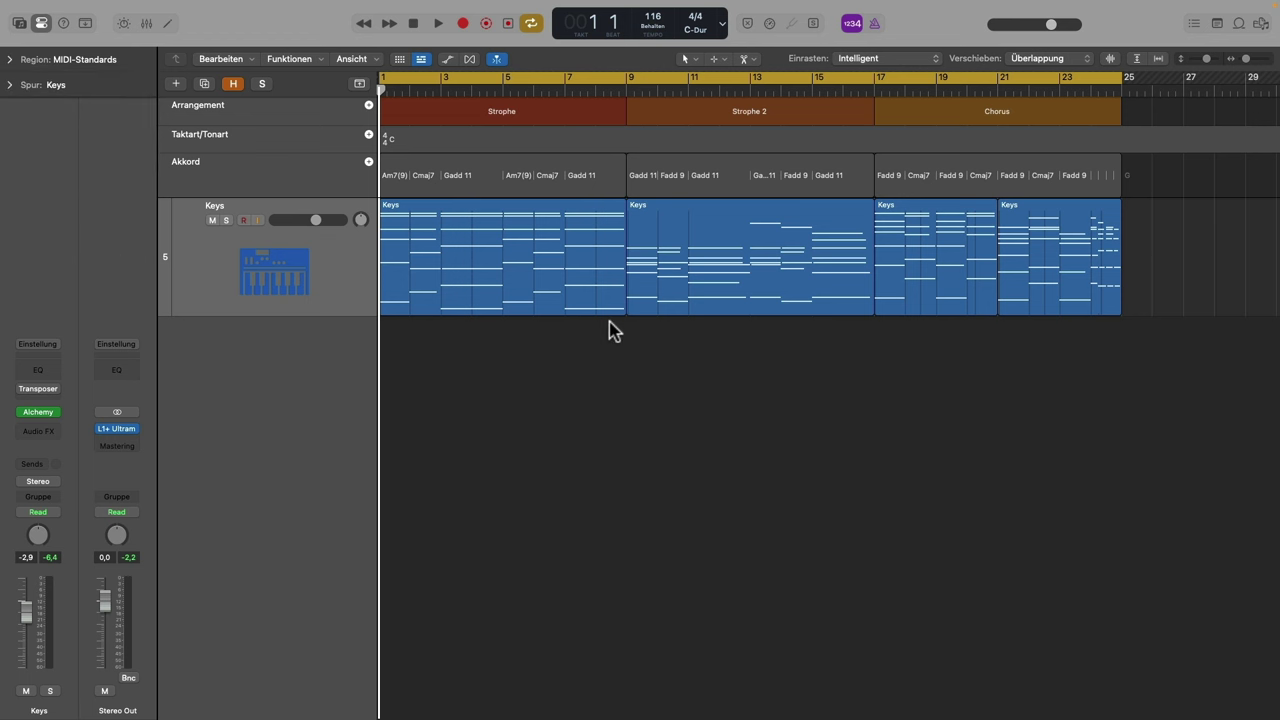
Look at the Alchemy instrument on the Keys track and delete the Keys region spanning Strophe 2
{"action": "left_click", "coordinate": [714, 229]}
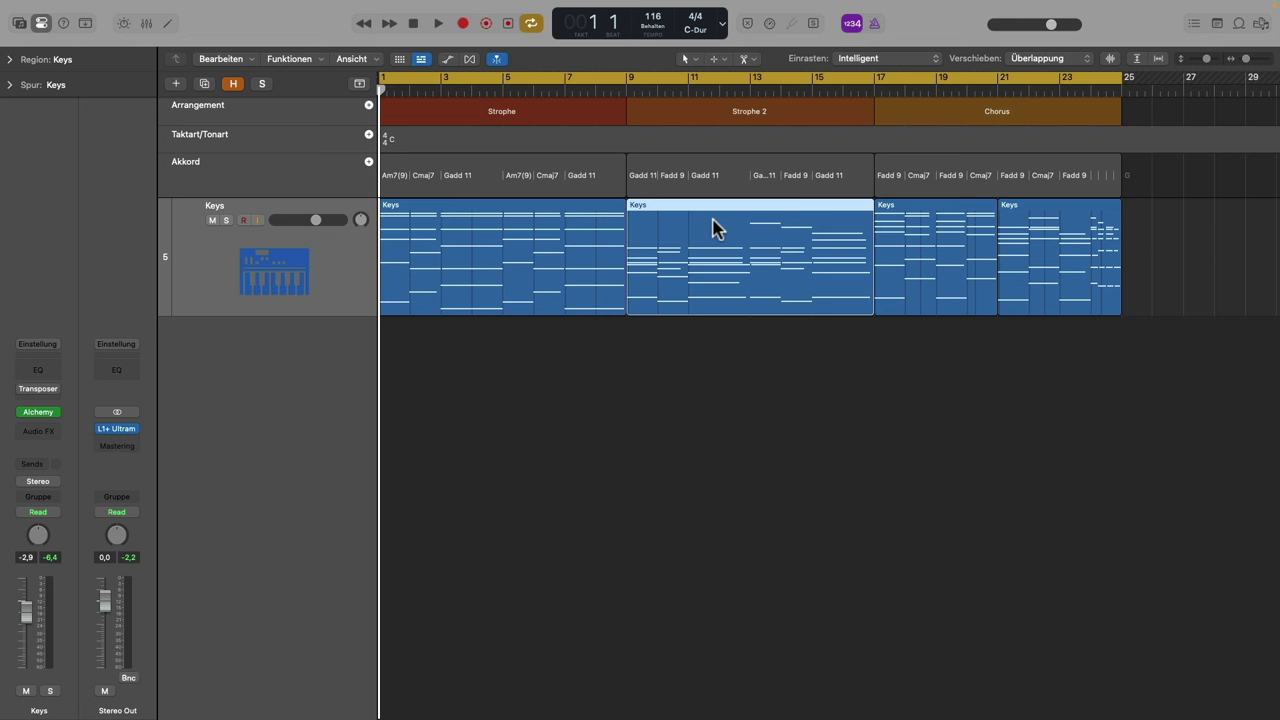
{"action": "left_click", "coordinate": [36, 416]}
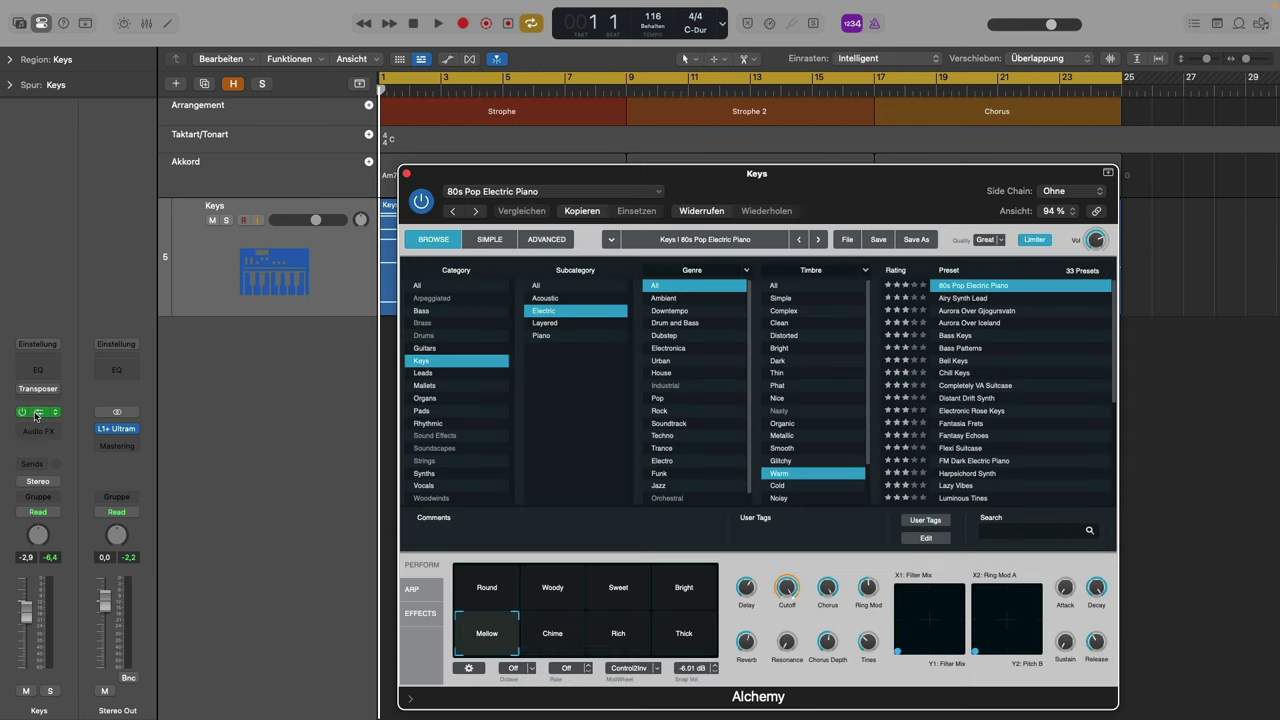
{"action": "left_click", "coordinate": [407, 175]}
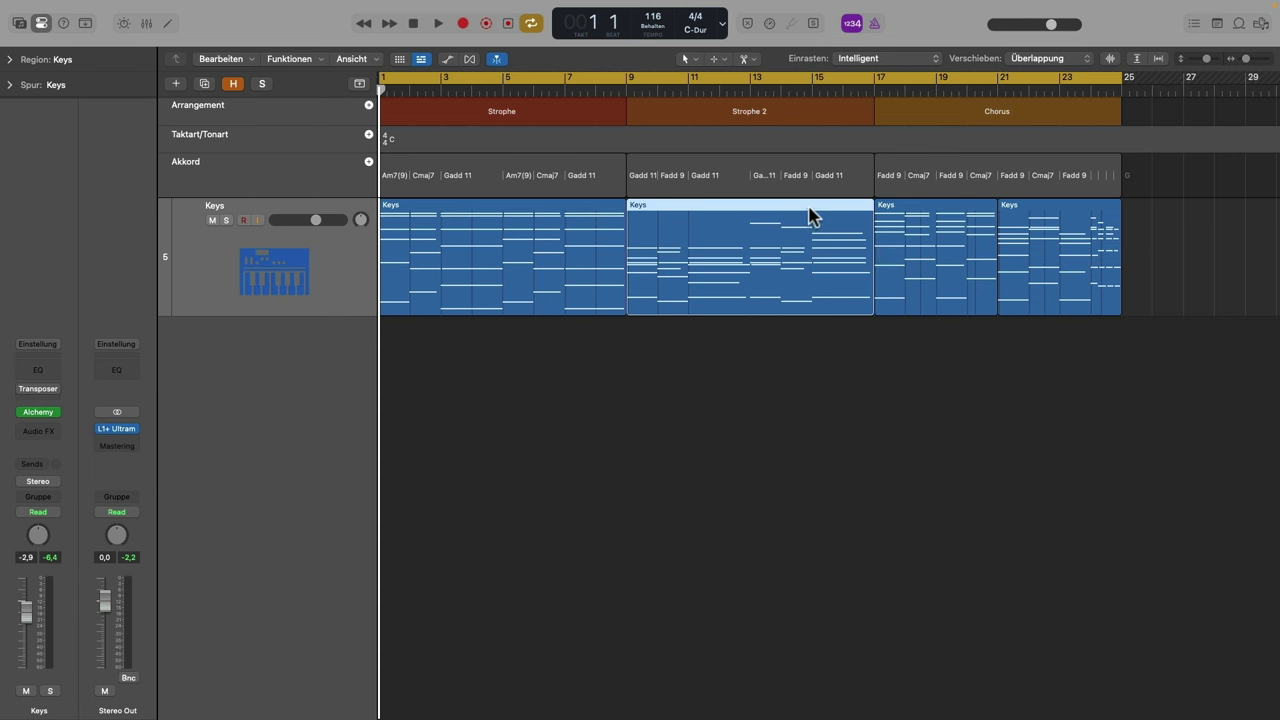
{"action": "key", "text": "Delete"}
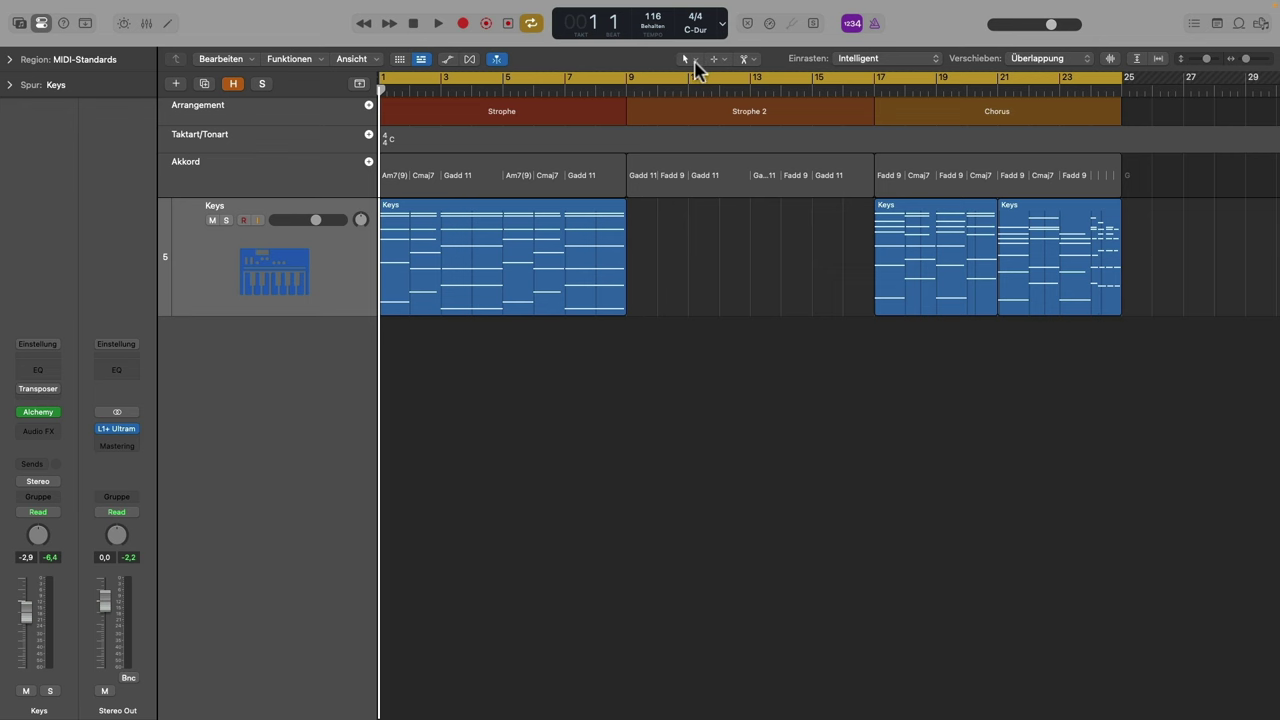
Create a new Session Player keyboardist track in the Blockakkorde style
{"action": "left_click", "coordinate": [177, 86]}
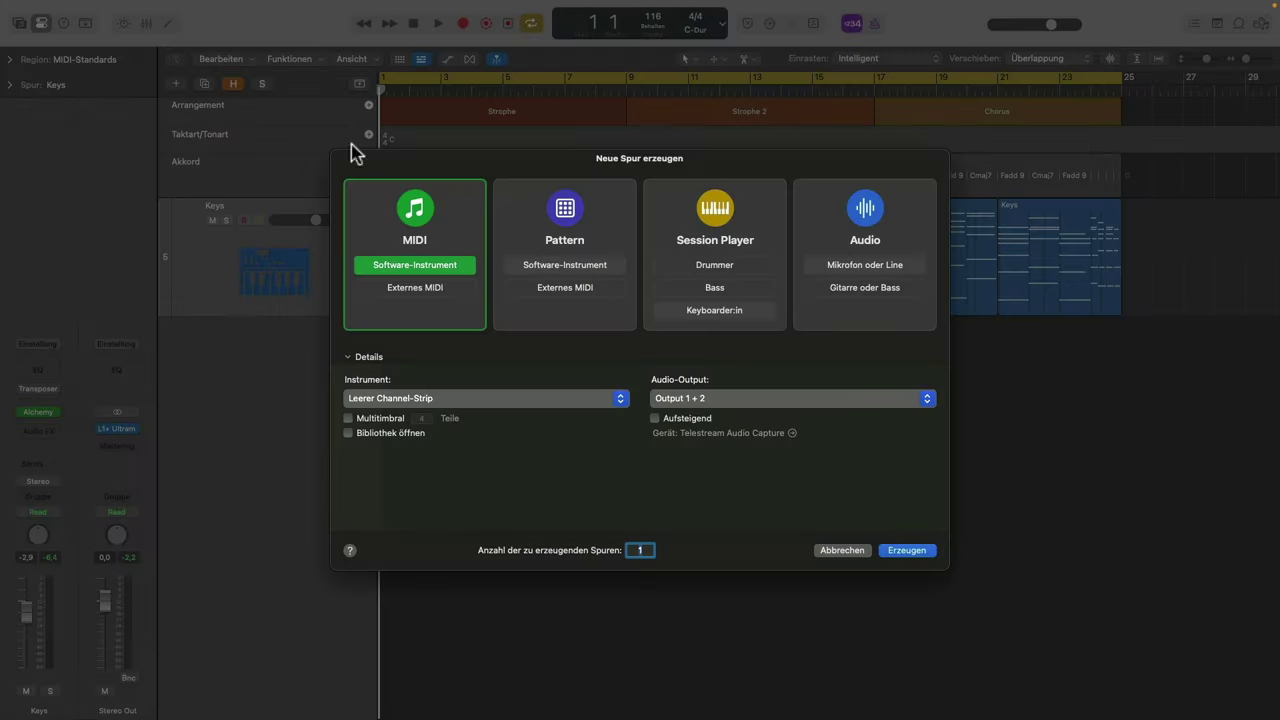
{"action": "left_click", "coordinate": [741, 312]}
{"action": "left_click", "coordinate": [910, 552]}
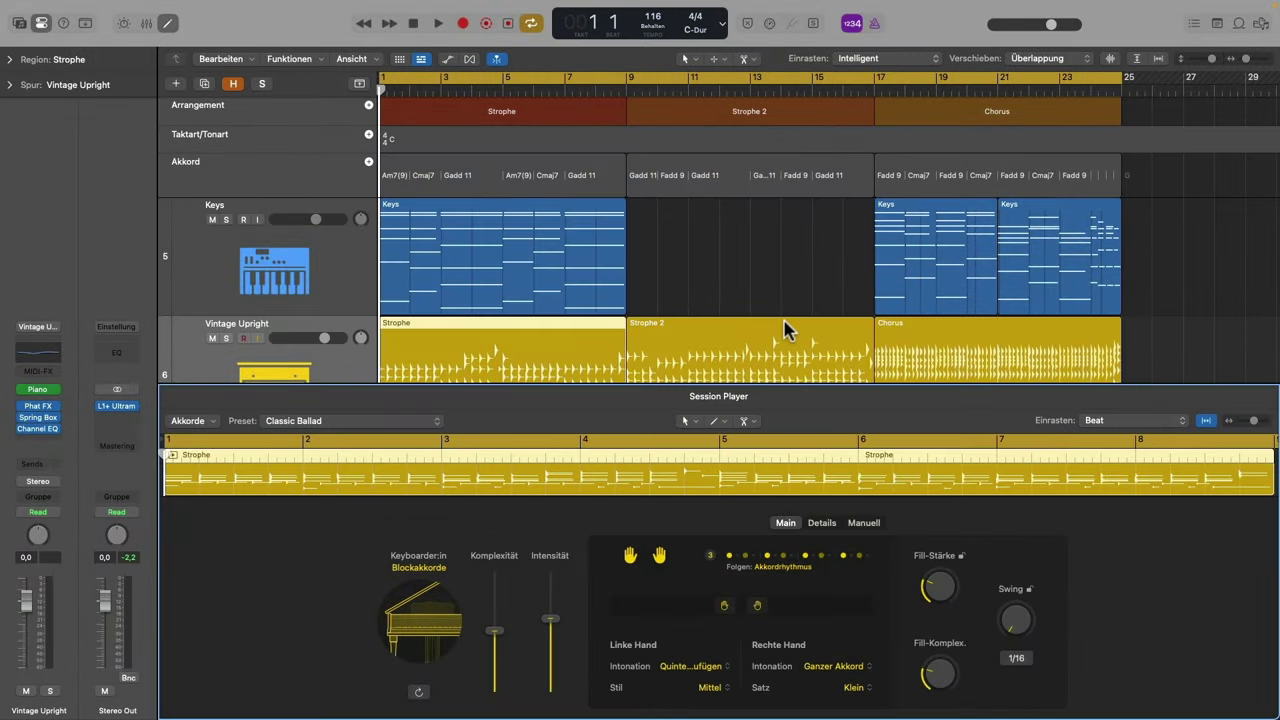
Move the Vintage Upright track's Strophe 2 region into the gap on the Keys track and close the Session Player editor
{"action": "left_click_drag", "start_coordinate": [787, 330], "coordinate": [784, 304]}
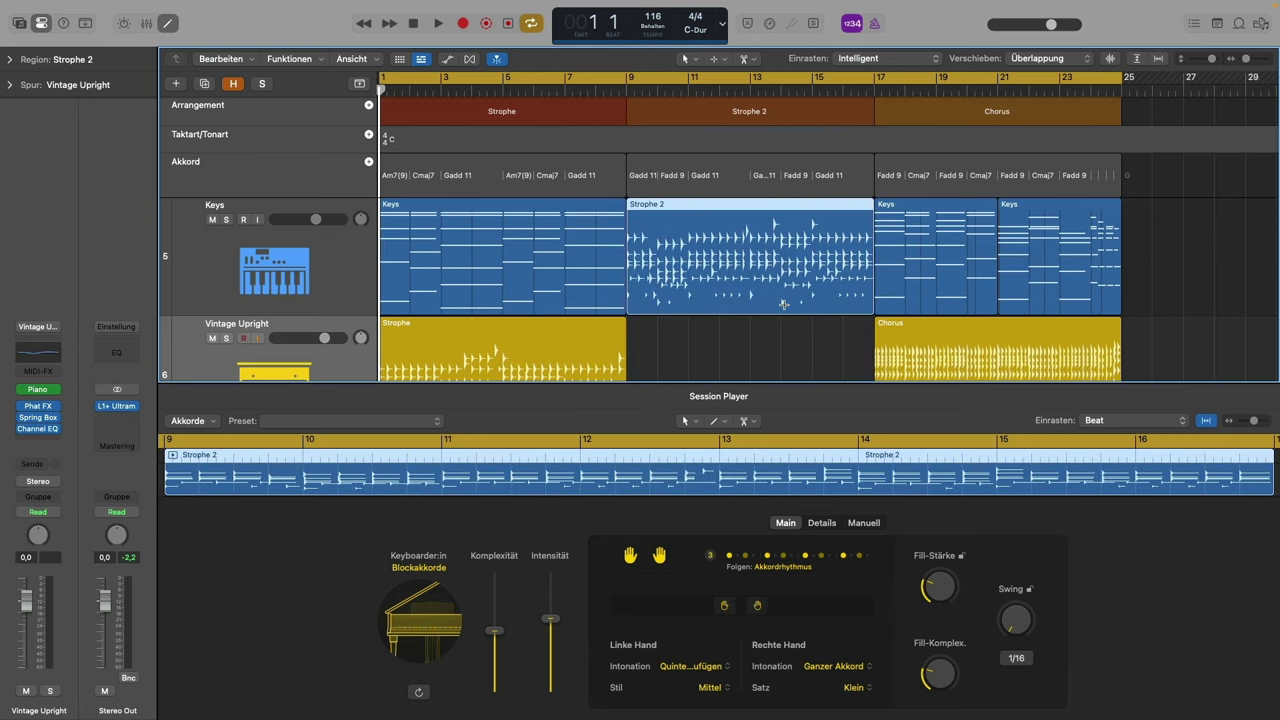
{"action": "key", "text": "e"}
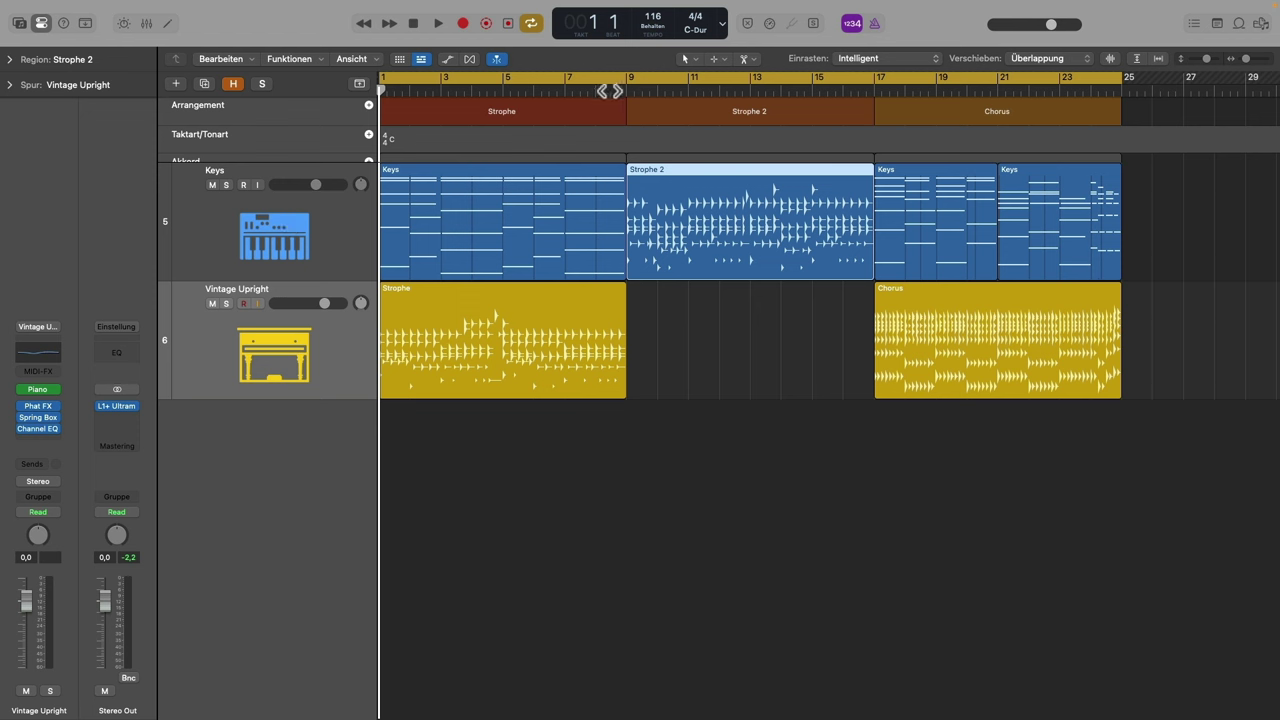
{"action": "double_click", "coordinate": [571, 90]}
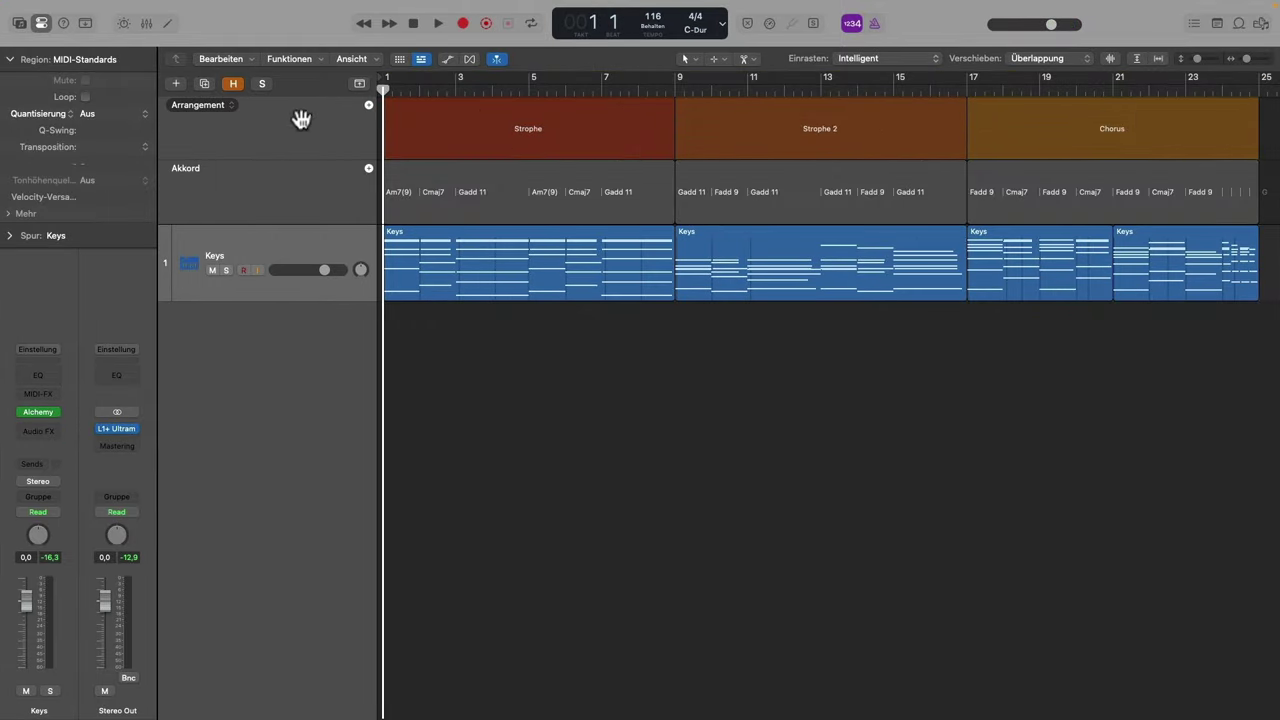
Add a Session Player keyboardist track with the keyboard style Frei and enlarge the new track's height
{"action": "left_click", "coordinate": [177, 85]}
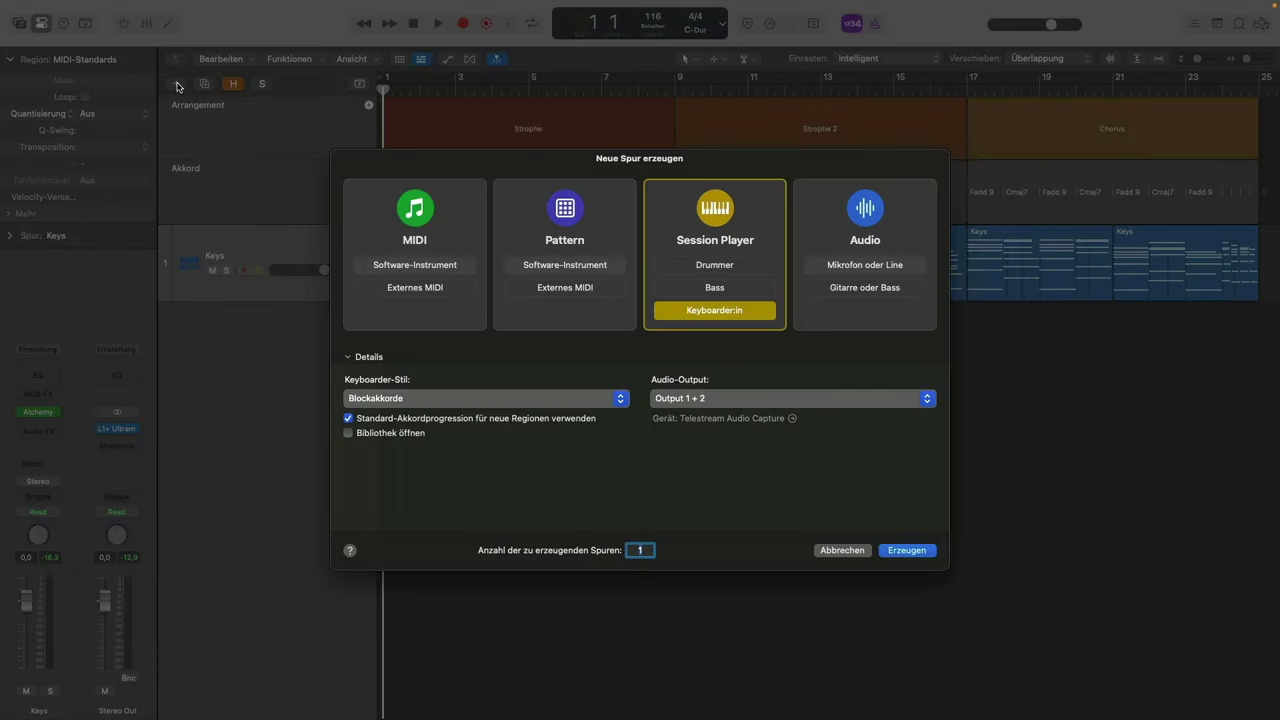
{"action": "left_click", "coordinate": [610, 399]}
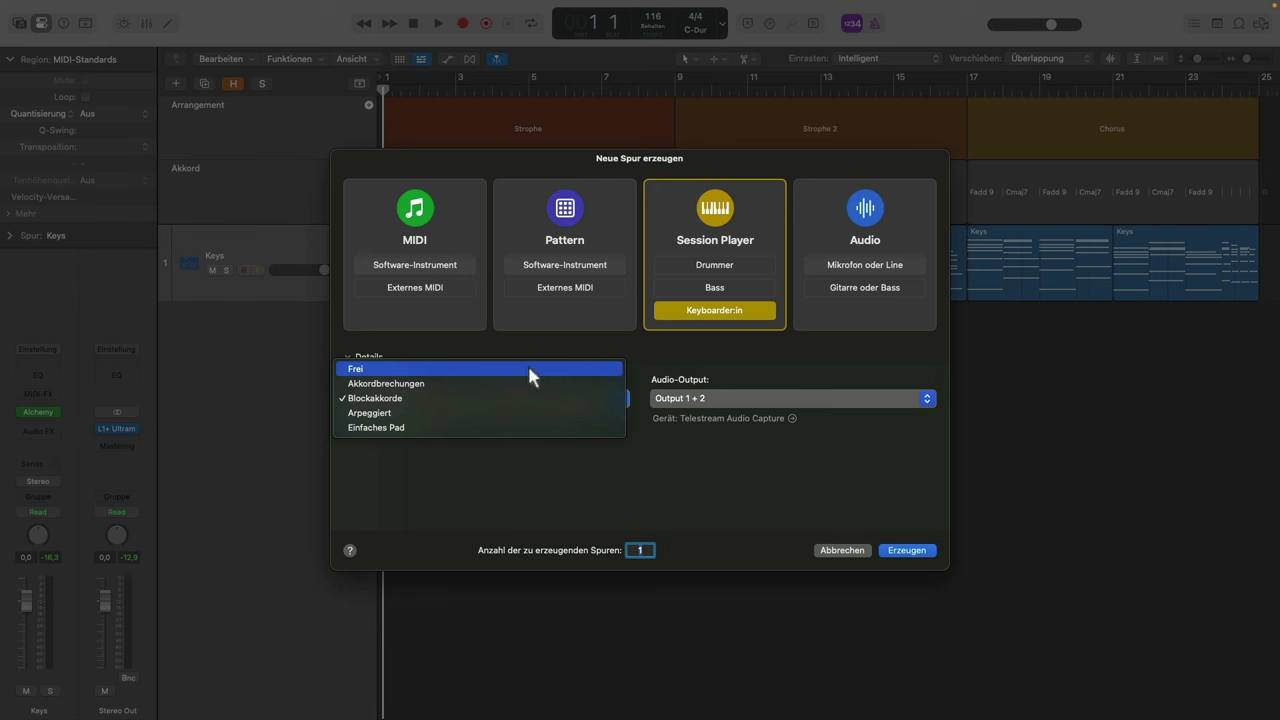
{"action": "left_click", "coordinate": [527, 363]}
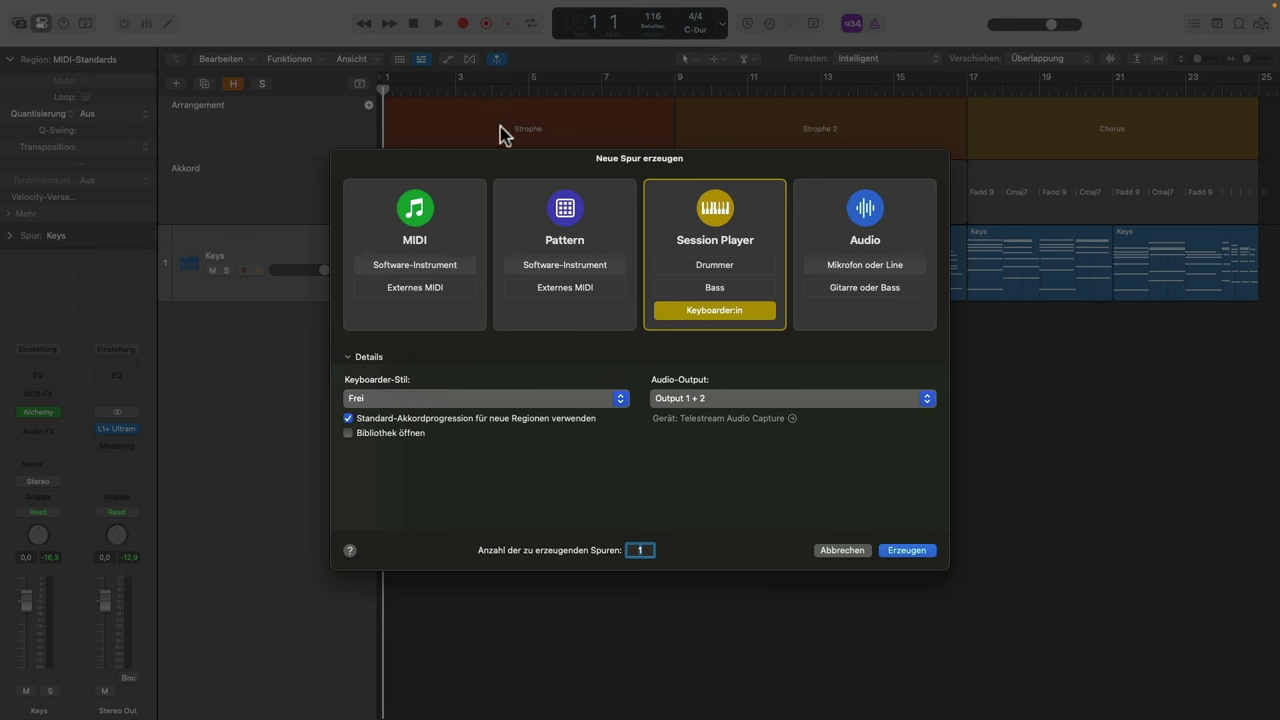
{"action": "left_click", "coordinate": [906, 551]}
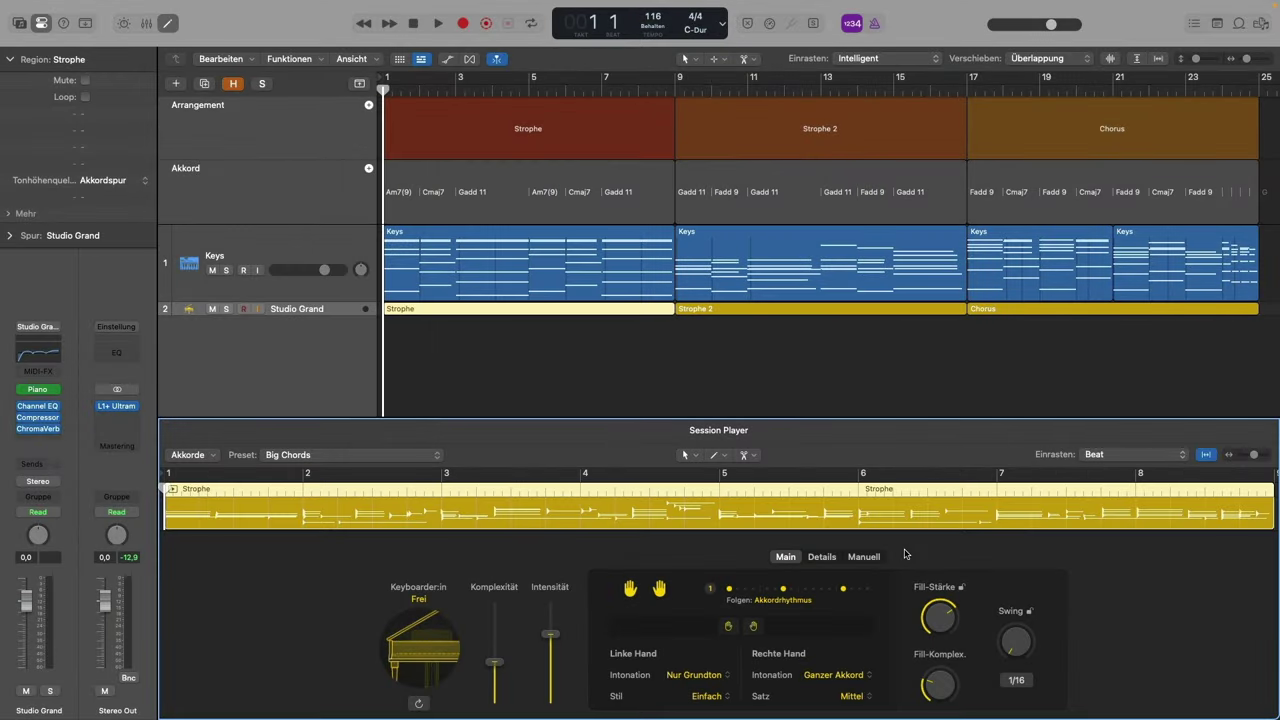
{"action": "left_click_drag", "start_coordinate": [160, 316], "coordinate": [172, 370]}
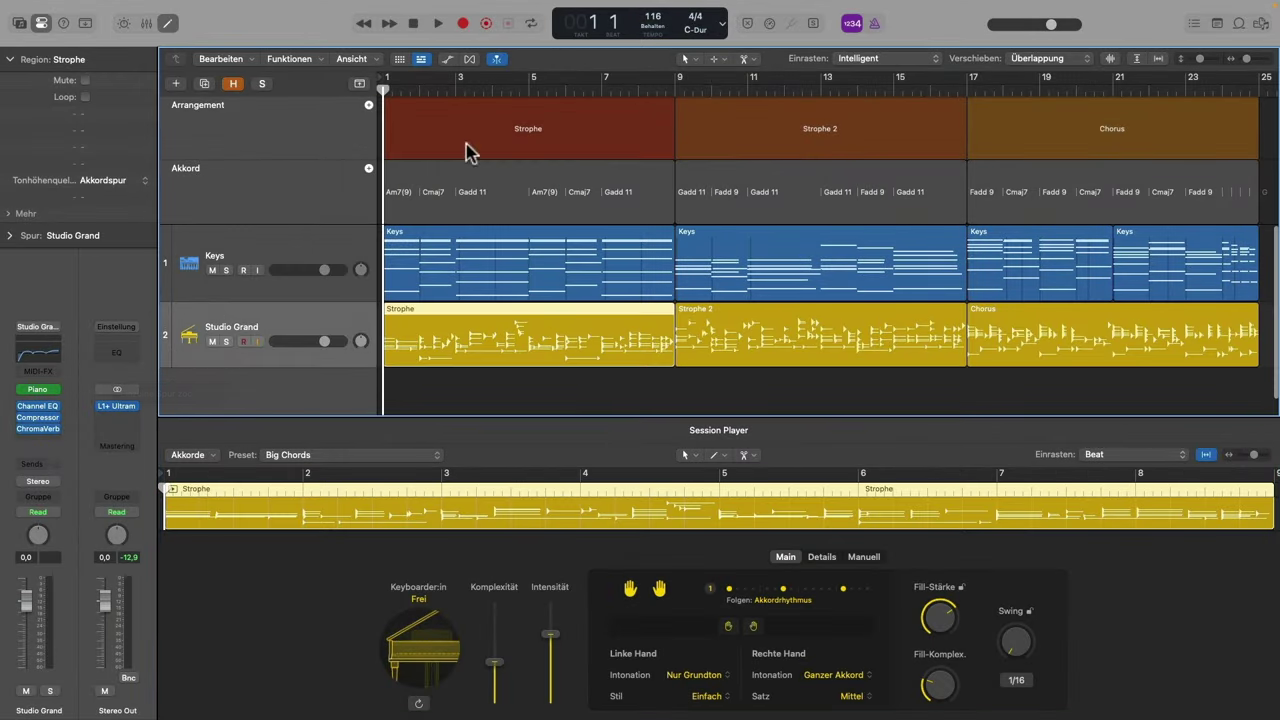
Mute the Keys track, deselect all regions and return the playhead to the start of the project
{"action": "left_click", "coordinate": [212, 270]}
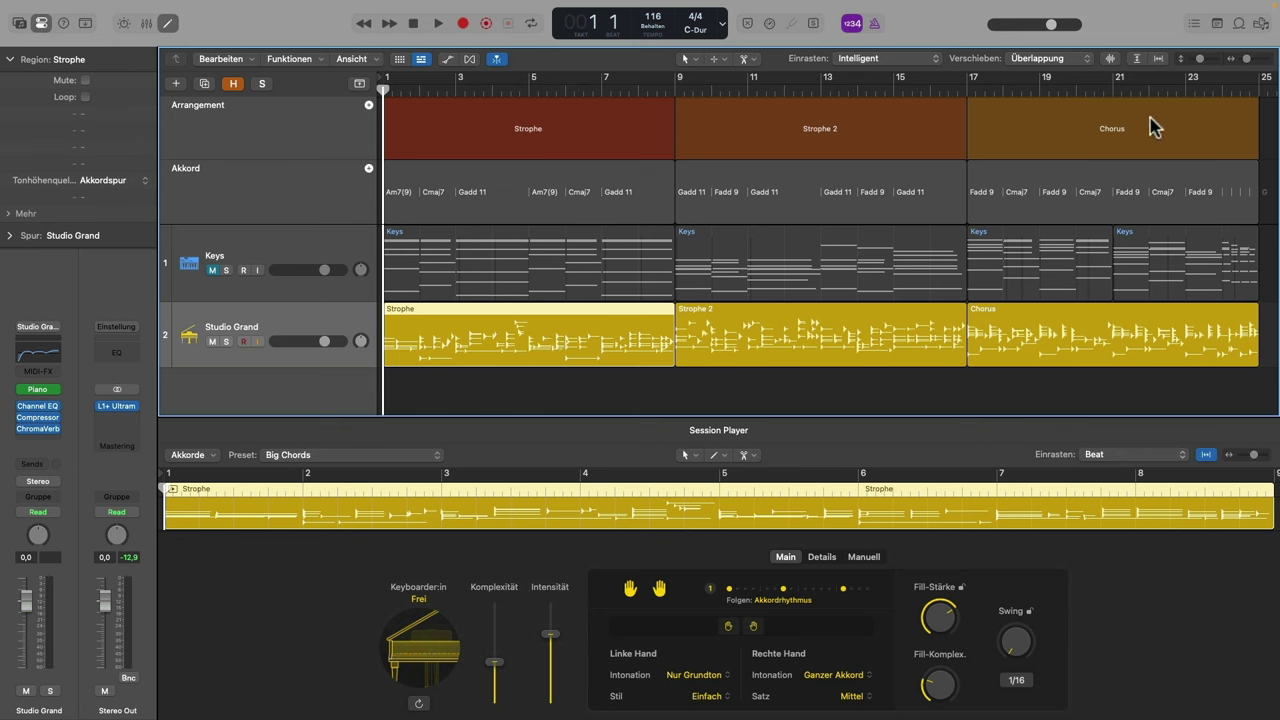
{"action": "left_click", "coordinate": [680, 90]}
{"action": "left_click", "coordinate": [962, 90]}
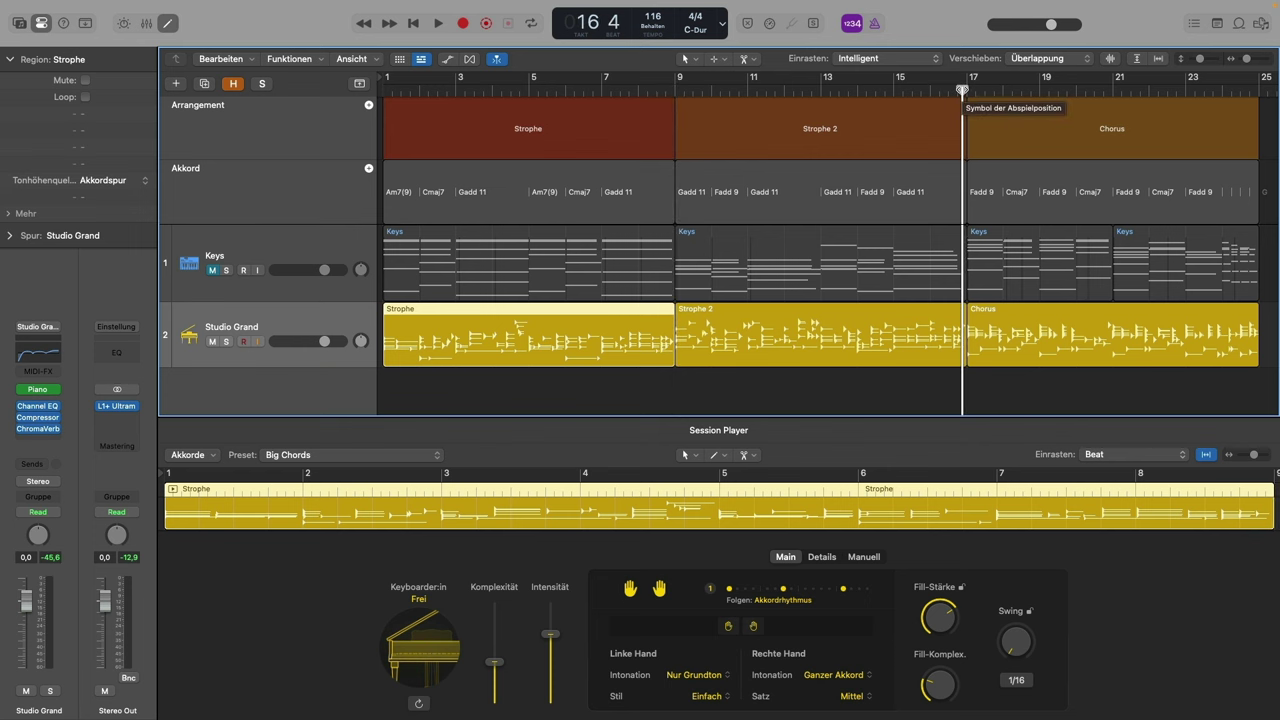
{"action": "left_click", "coordinate": [574, 392]}
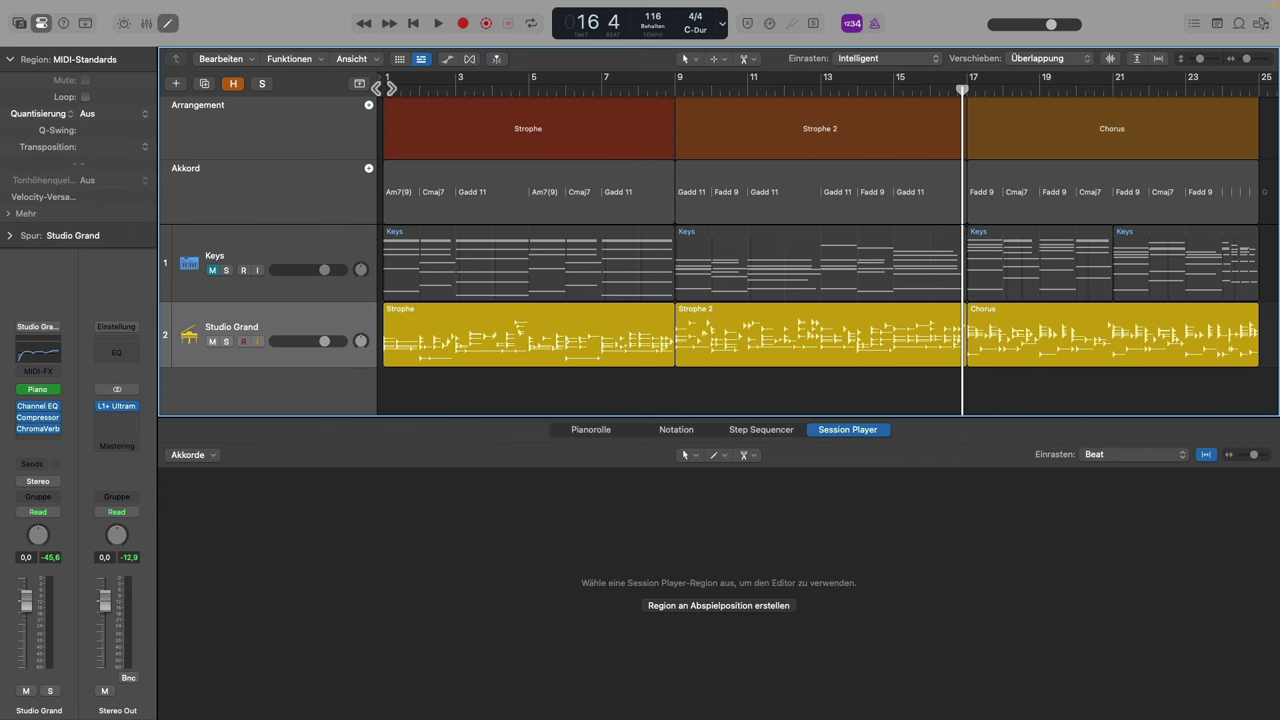
{"action": "key", "text": "Return"}
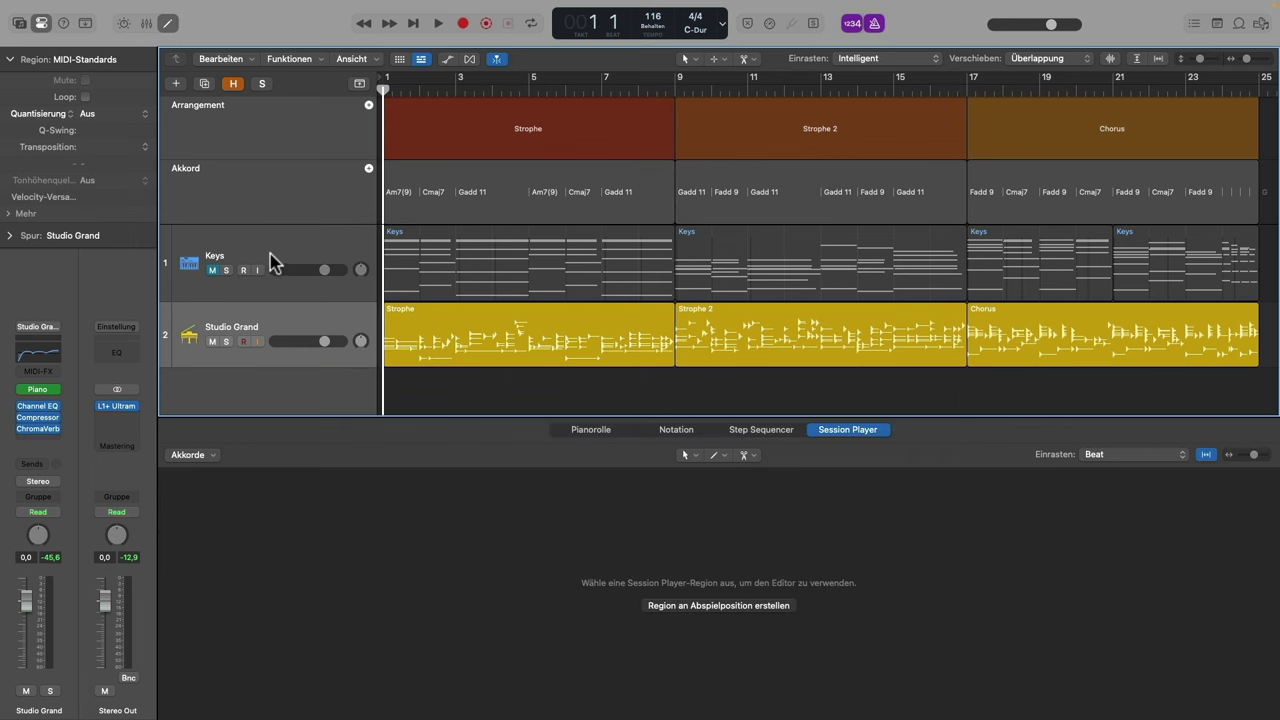
Listen to the Studio Grand part from the beginning, selecting its Strophe region before stopping playback
{"action": "left_click", "coordinate": [272, 262]}
{"action": "left_click", "coordinate": [300, 340]}
{"action": "key", "text": "space"}
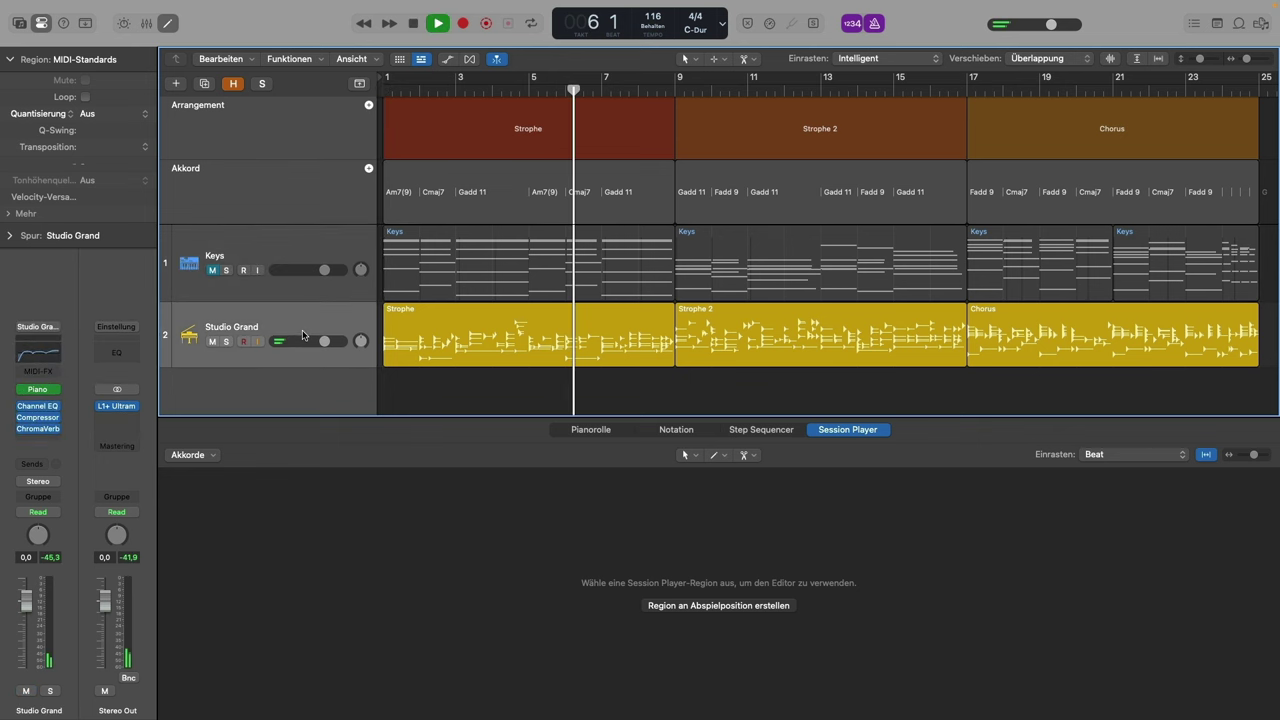
{"action": "left_click", "coordinate": [386, 88]}
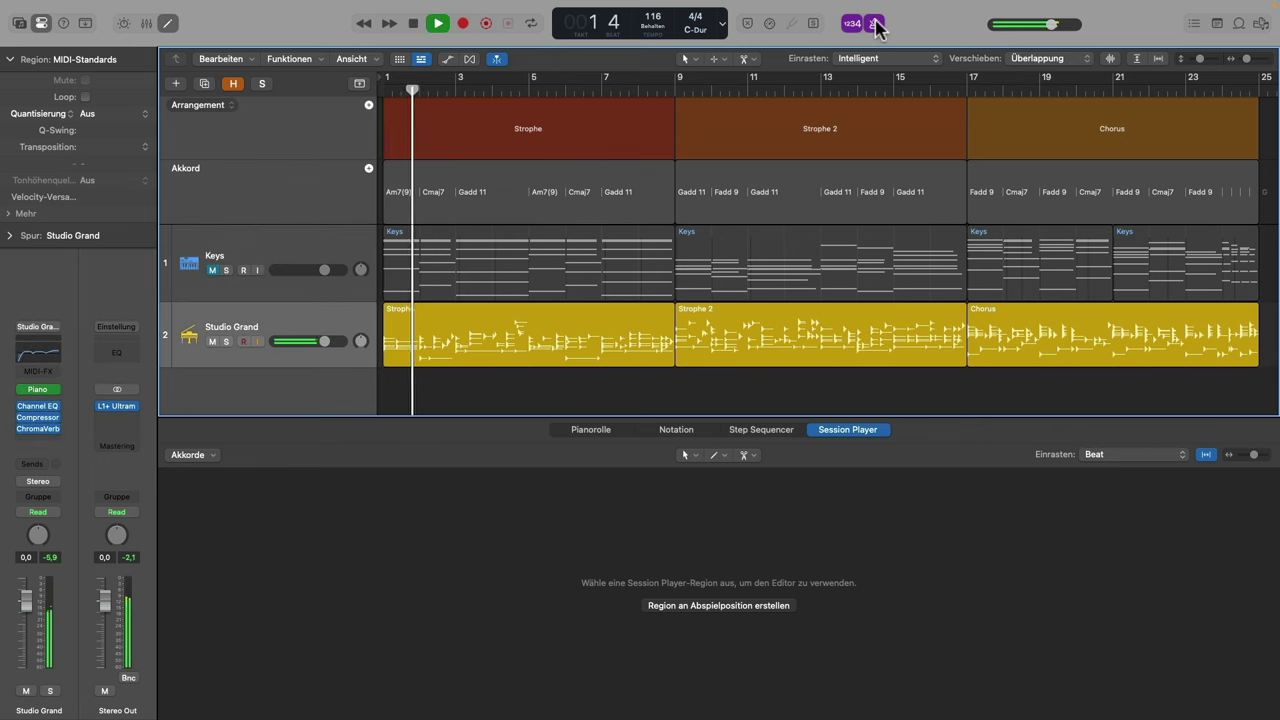
{"action": "left_click", "coordinate": [512, 320]}
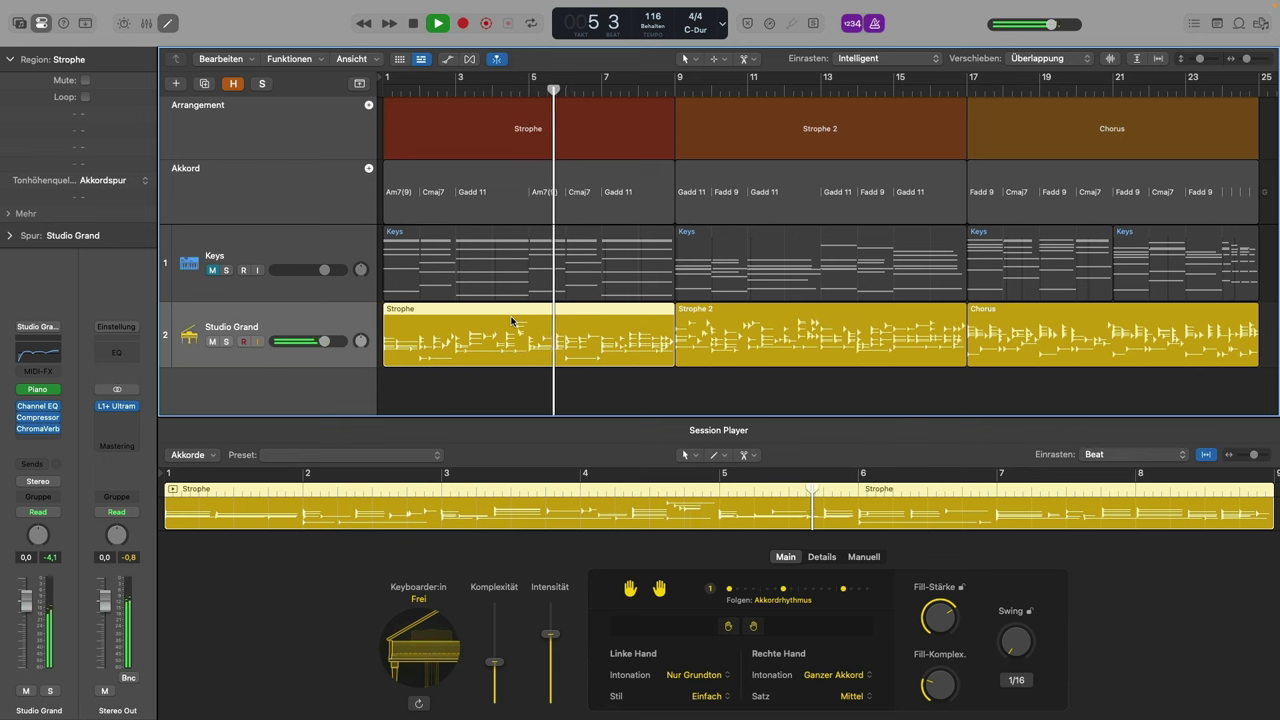
{"action": "key", "text": "space"}
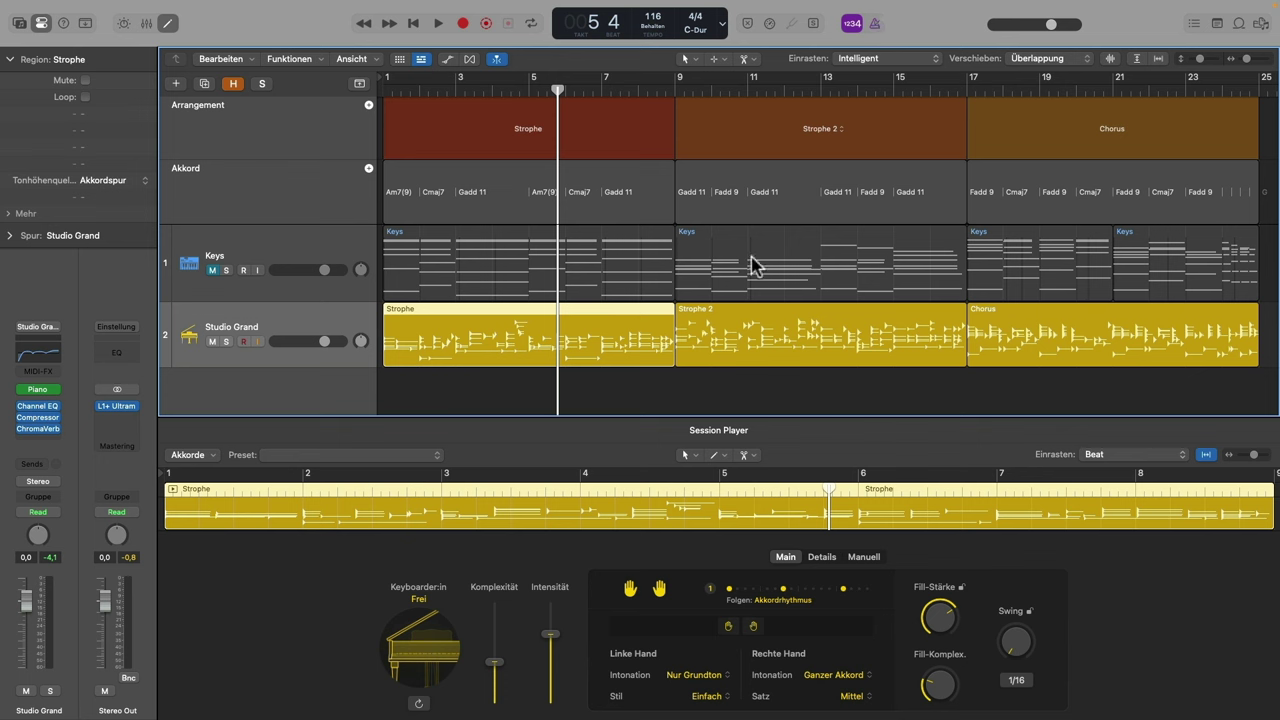
Enlarge the Perc track and apply the Big Chords preset to all three Studio Grand regions
{"action": "left_click", "coordinate": [433, 455]}
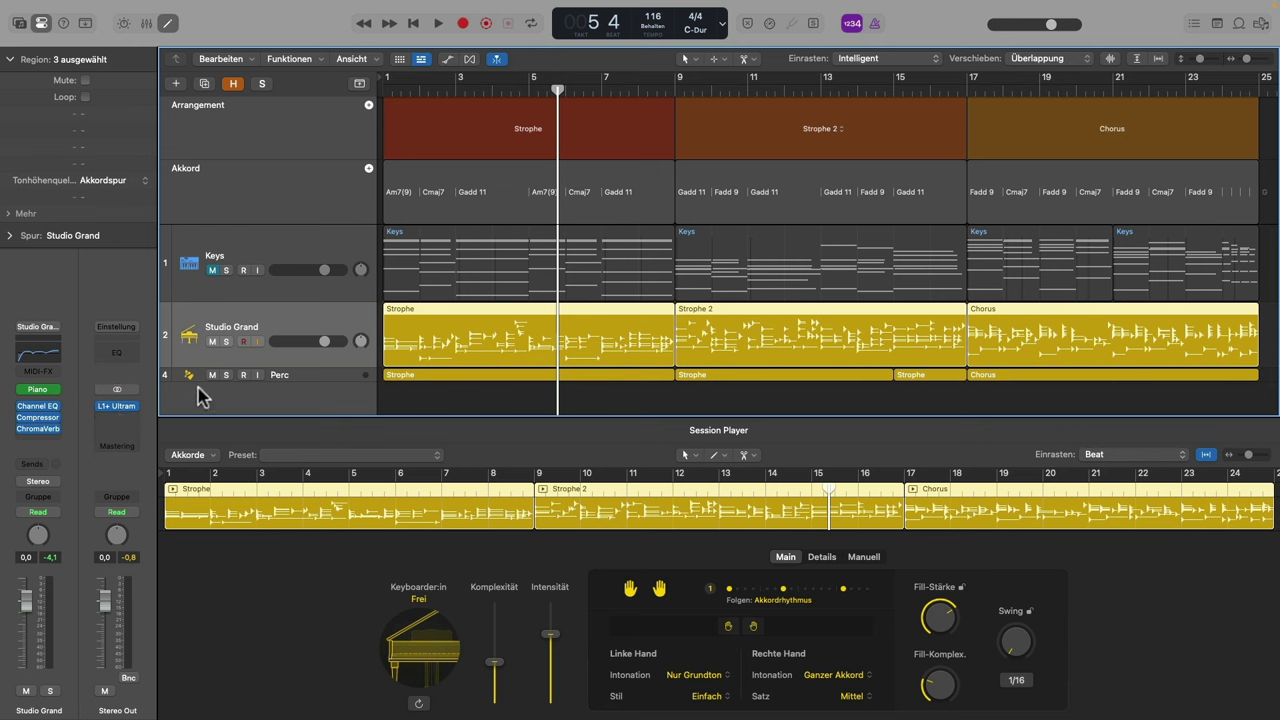
{"action": "left_click_drag", "start_coordinate": [167, 383], "coordinate": [167, 409]}
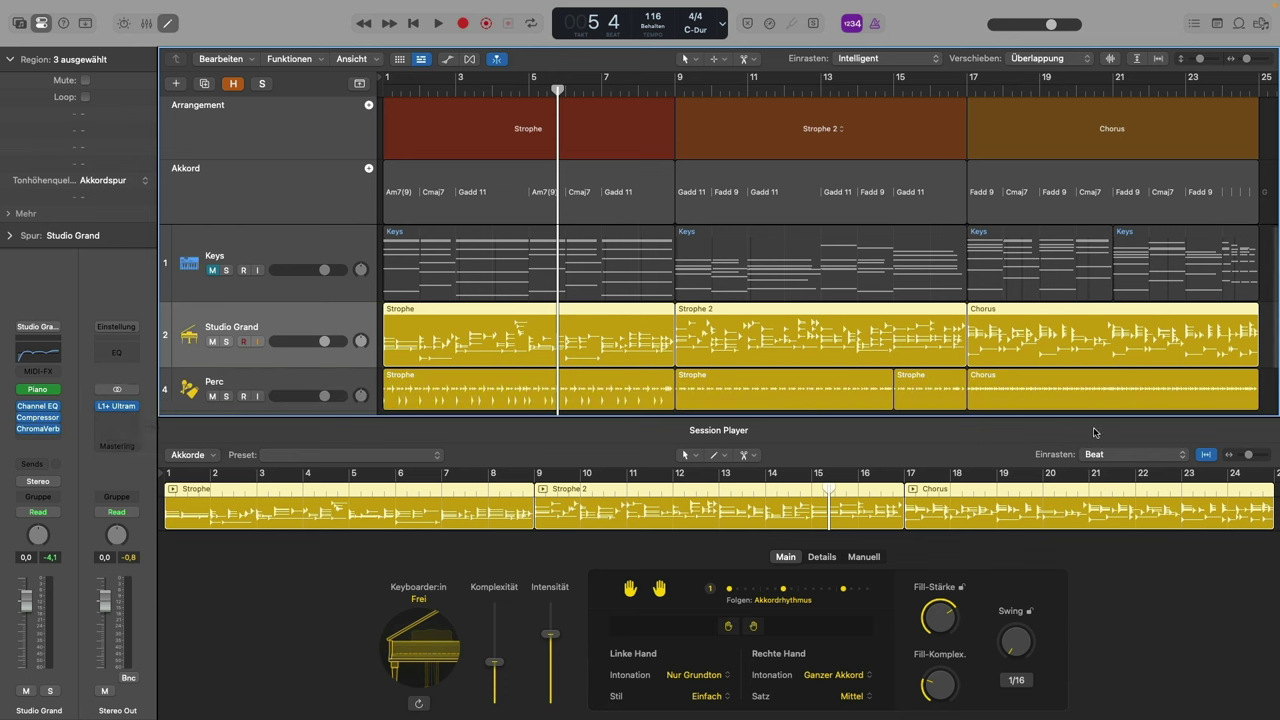
{"action": "left_click", "coordinate": [381, 90]}
{"action": "left_click", "coordinate": [414, 455]}
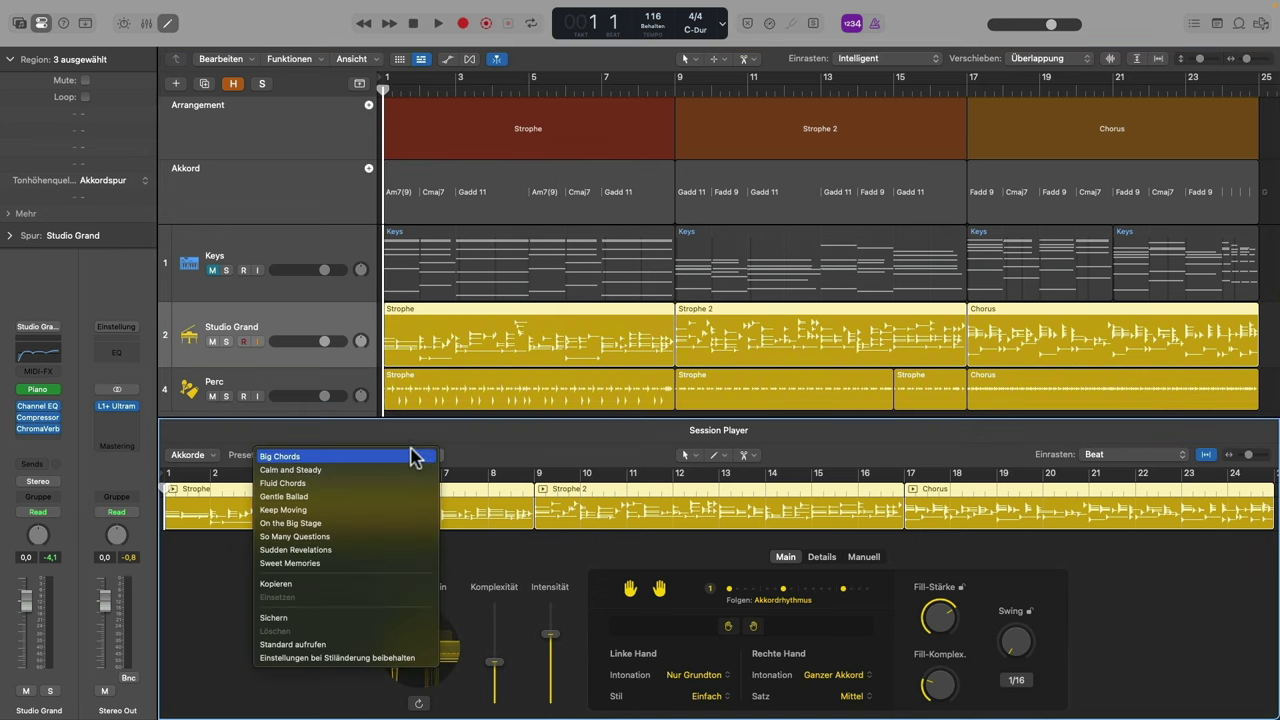
{"action": "left_click", "coordinate": [362, 456]}
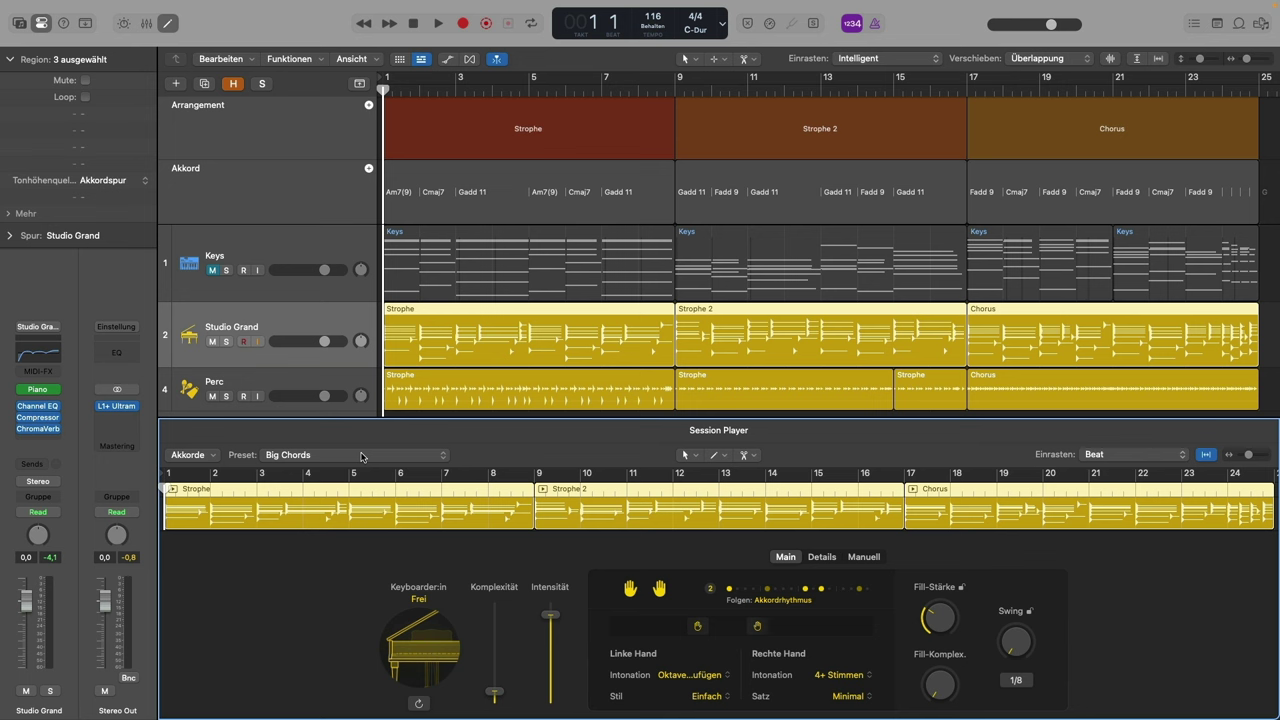
Show the Perc track's Session Player settings and listen to the percussion together with the piano
{"action": "left_click", "coordinate": [317, 381]}
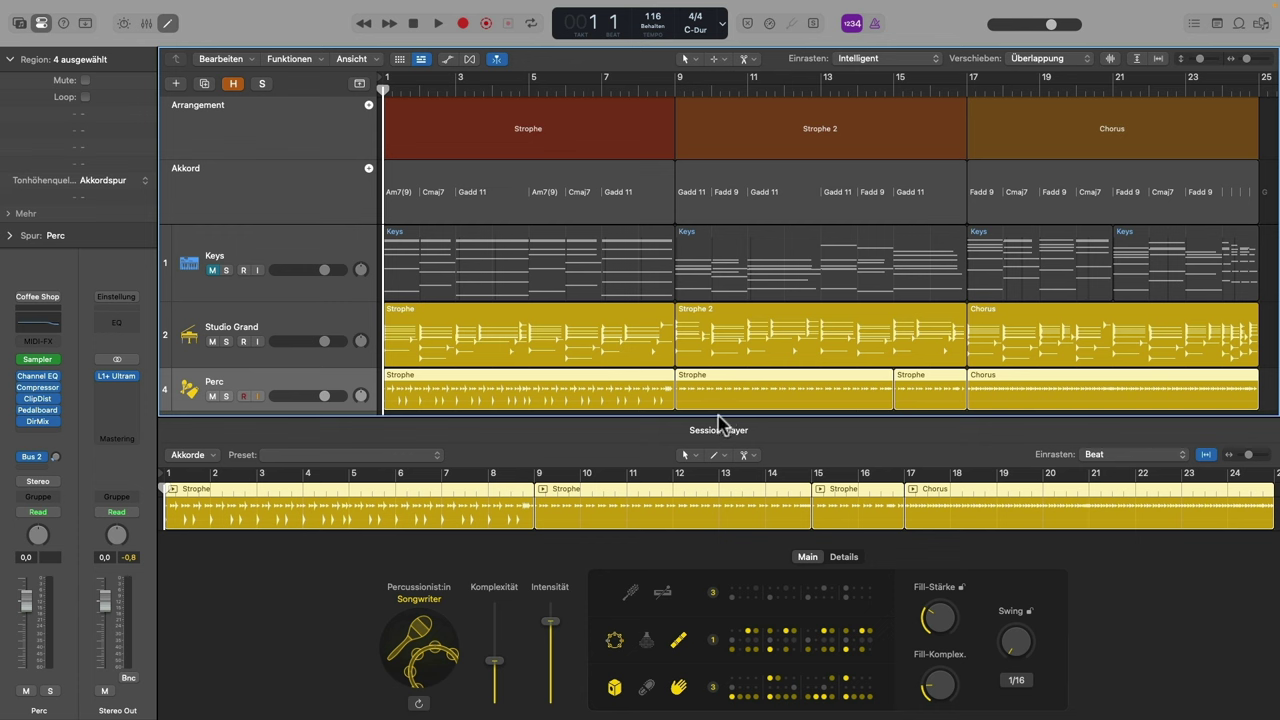
{"action": "key", "text": "space"}
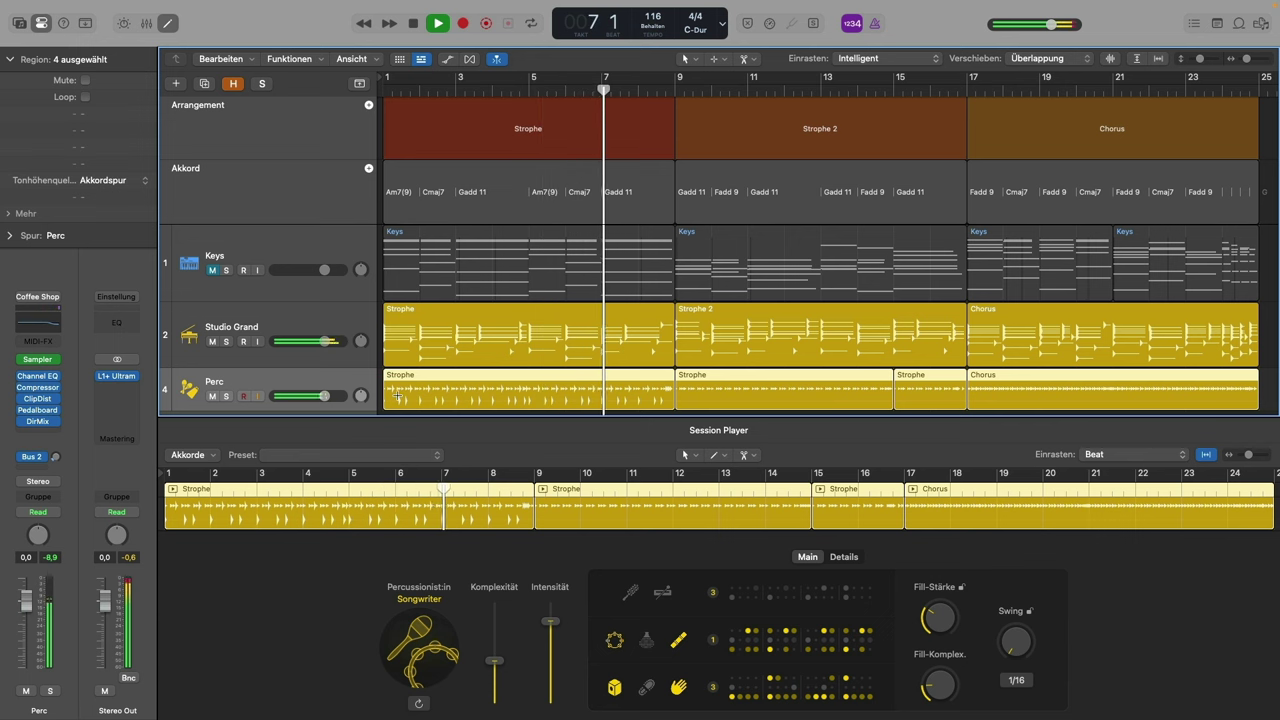
{"action": "key", "text": "space"}
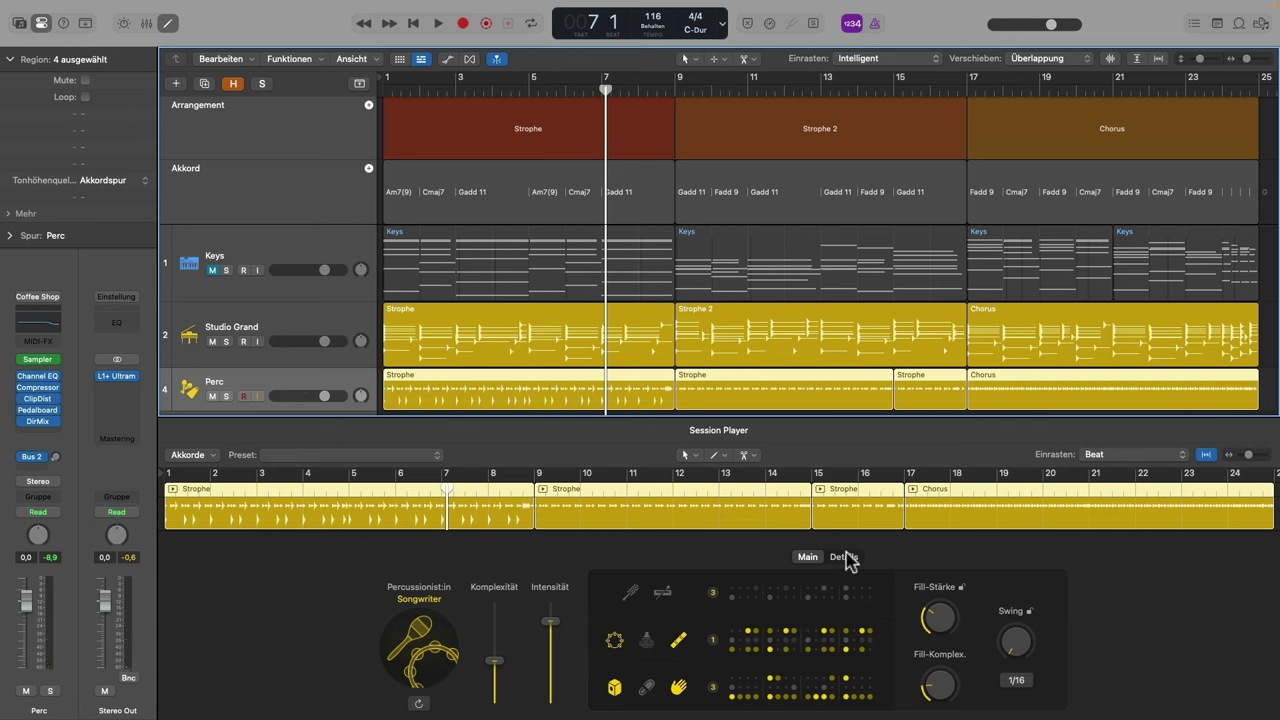
Lower the complexity of the three Studio Grand regions to the minimum and listen from the start
{"action": "left_click", "coordinate": [330, 322]}
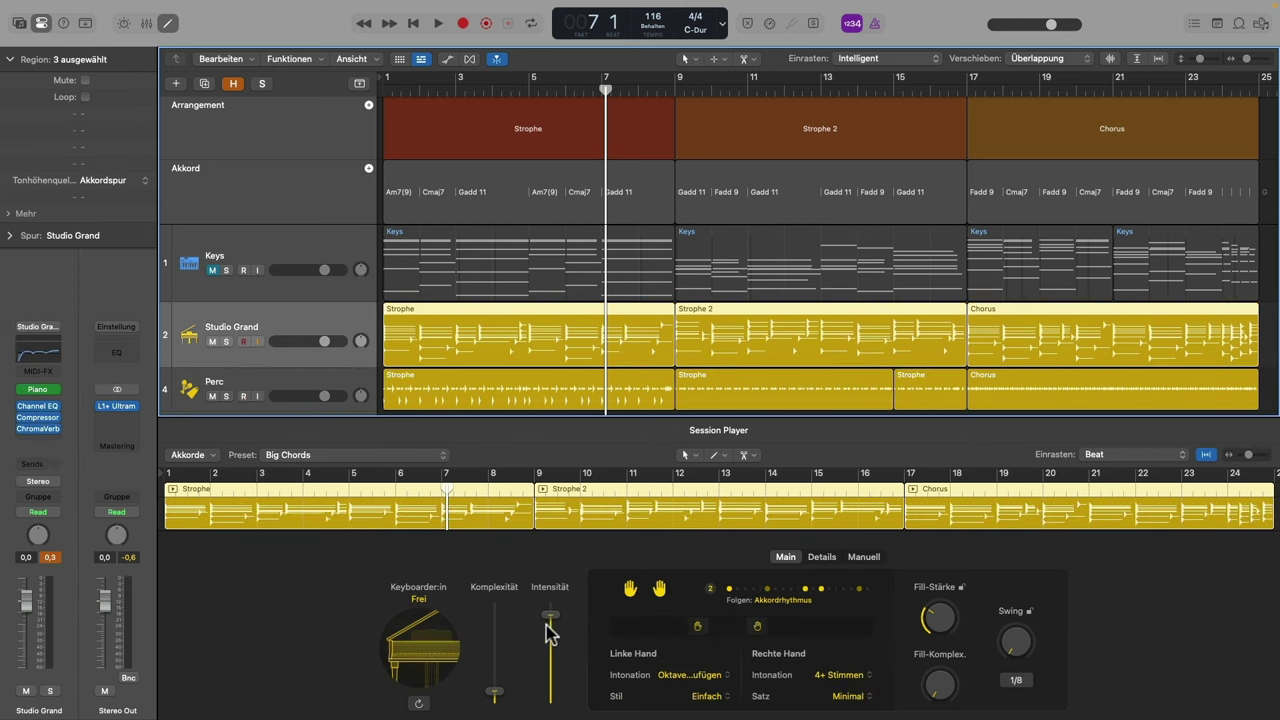
{"action": "left_click_drag", "start_coordinate": [494, 691], "coordinate": [494, 703]}
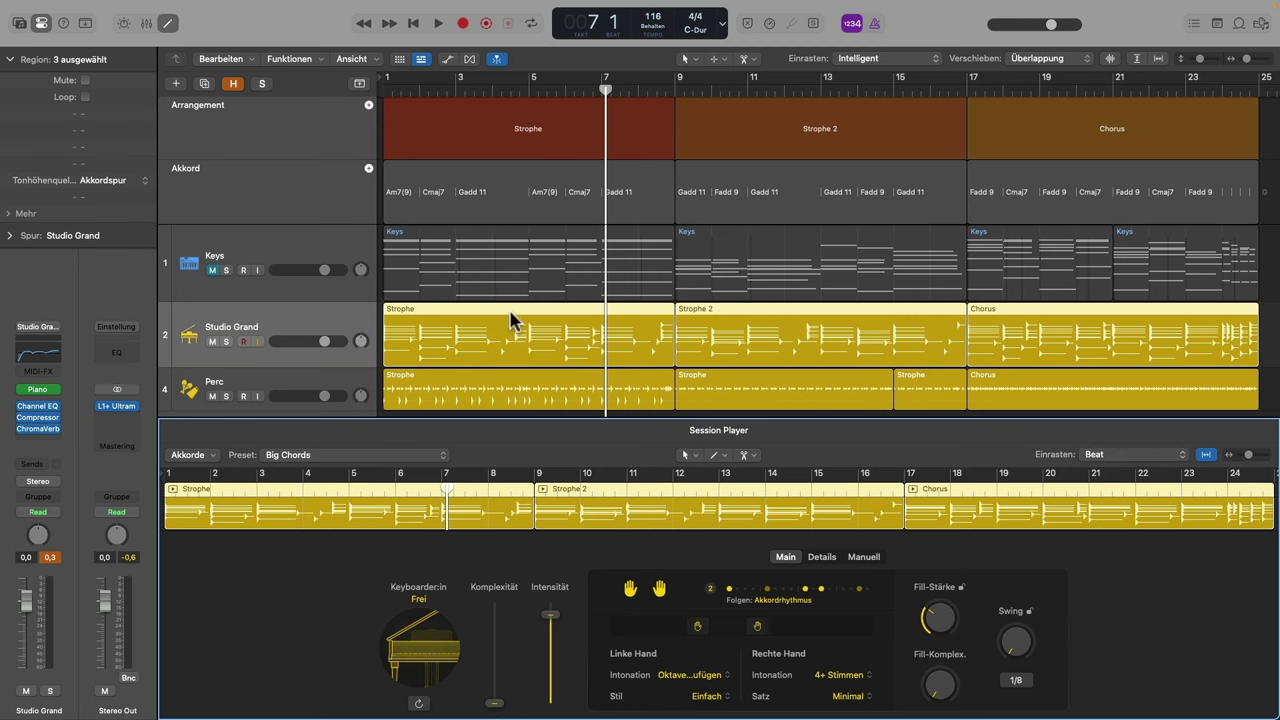
{"action": "key", "text": "Return"}
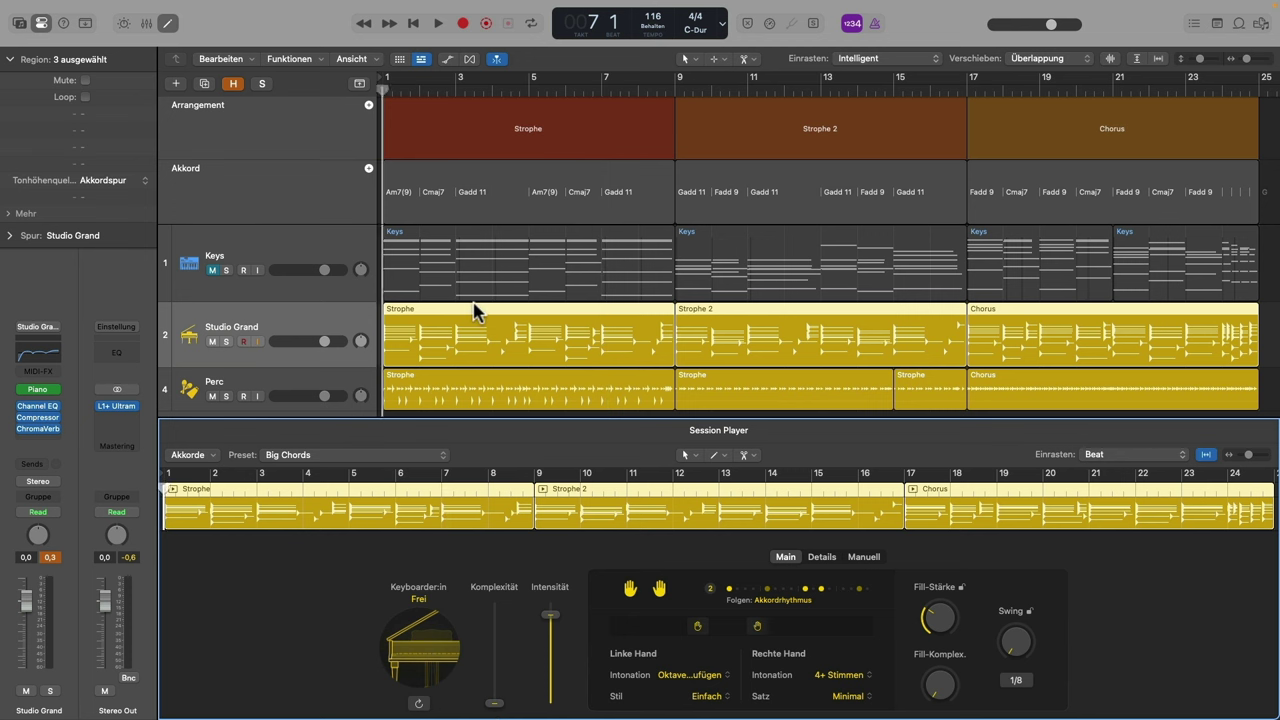
{"action": "key", "text": "space"}
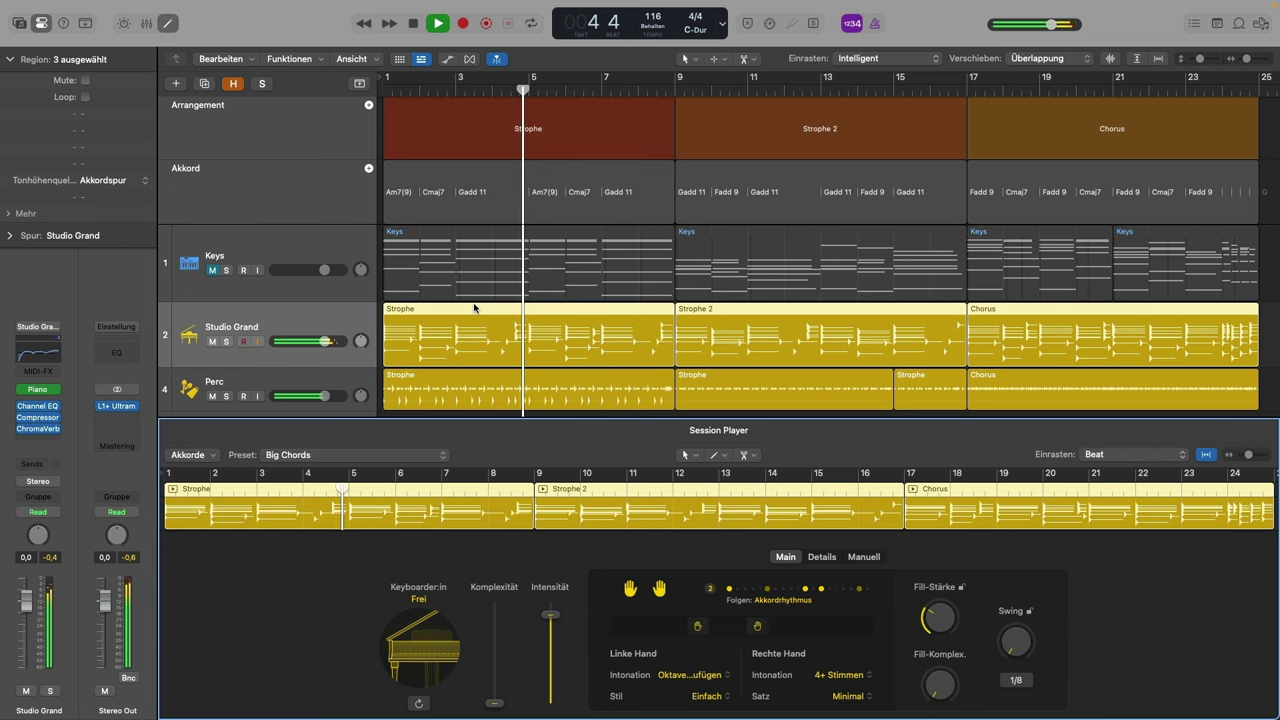
{"action": "key", "text": "space"}
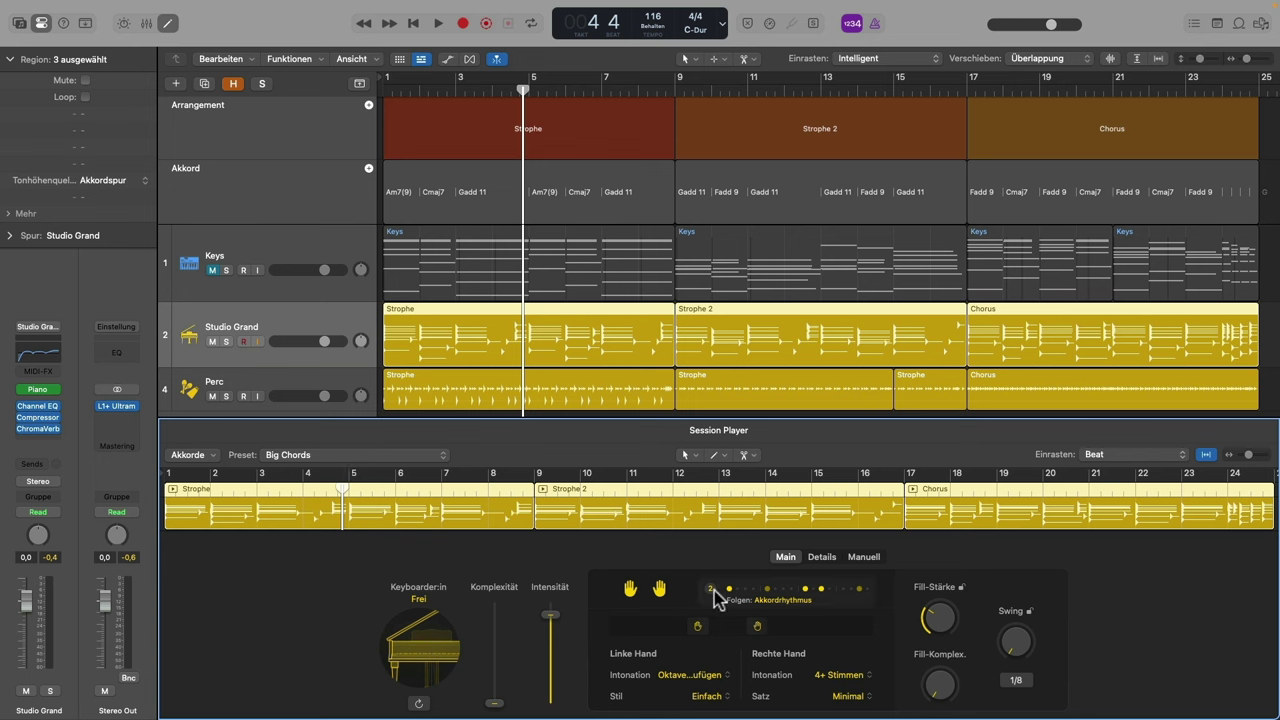
Try rhythm pattern 1 on the Studio Grand regions during playback and switch back to pattern 2
{"action": "left_click", "coordinate": [862, 592]}
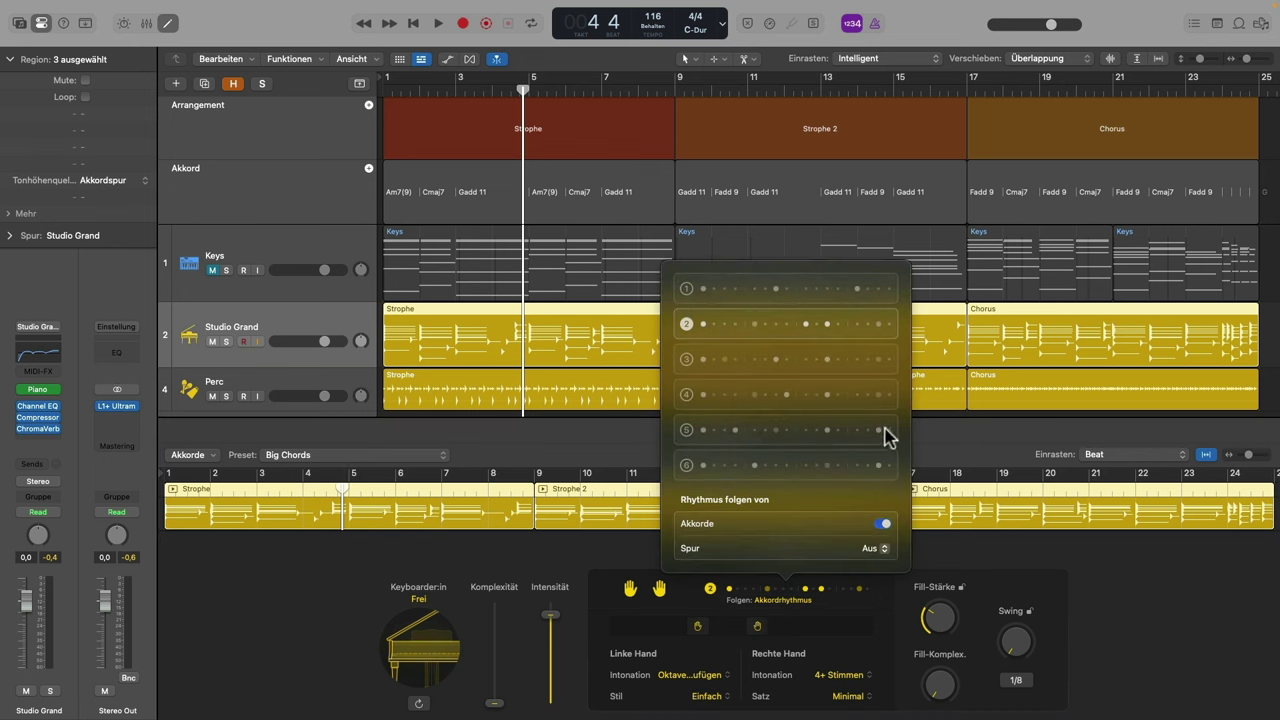
{"action": "left_click", "coordinate": [775, 288]}
{"action": "key", "text": "space"}
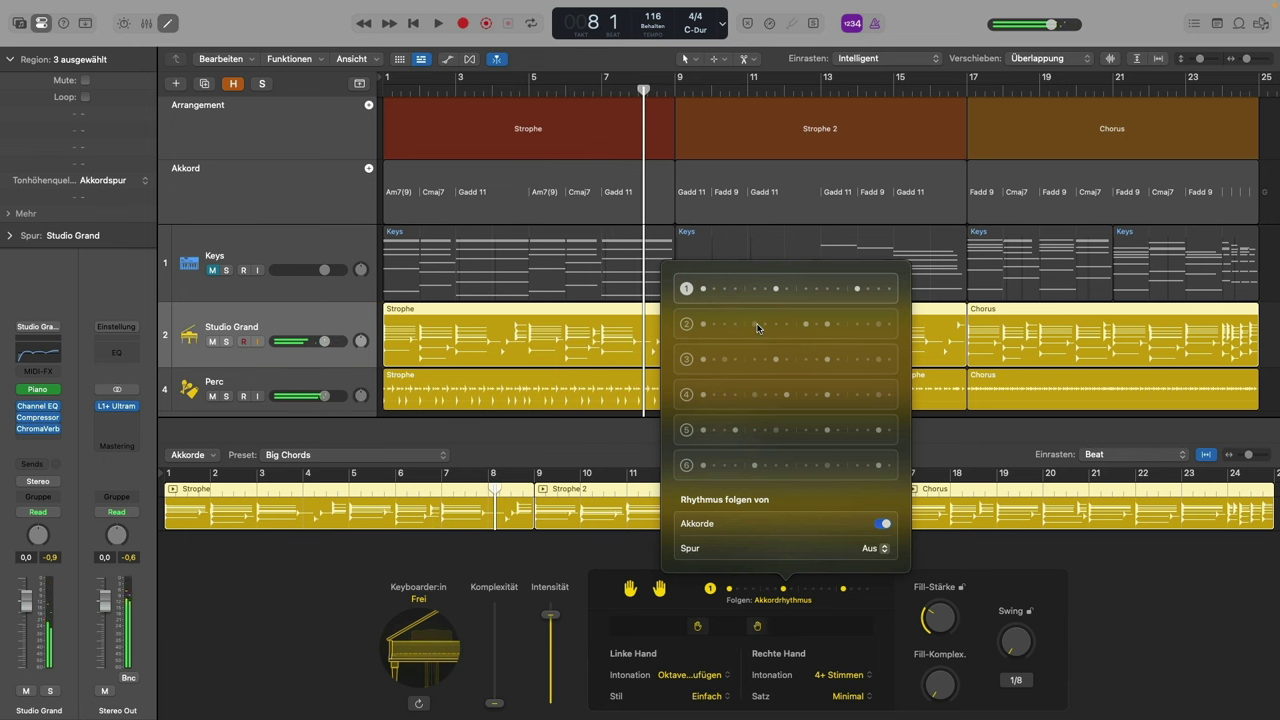
{"action": "left_click", "coordinate": [757, 333]}
{"action": "left_click", "coordinate": [1157, 625]}
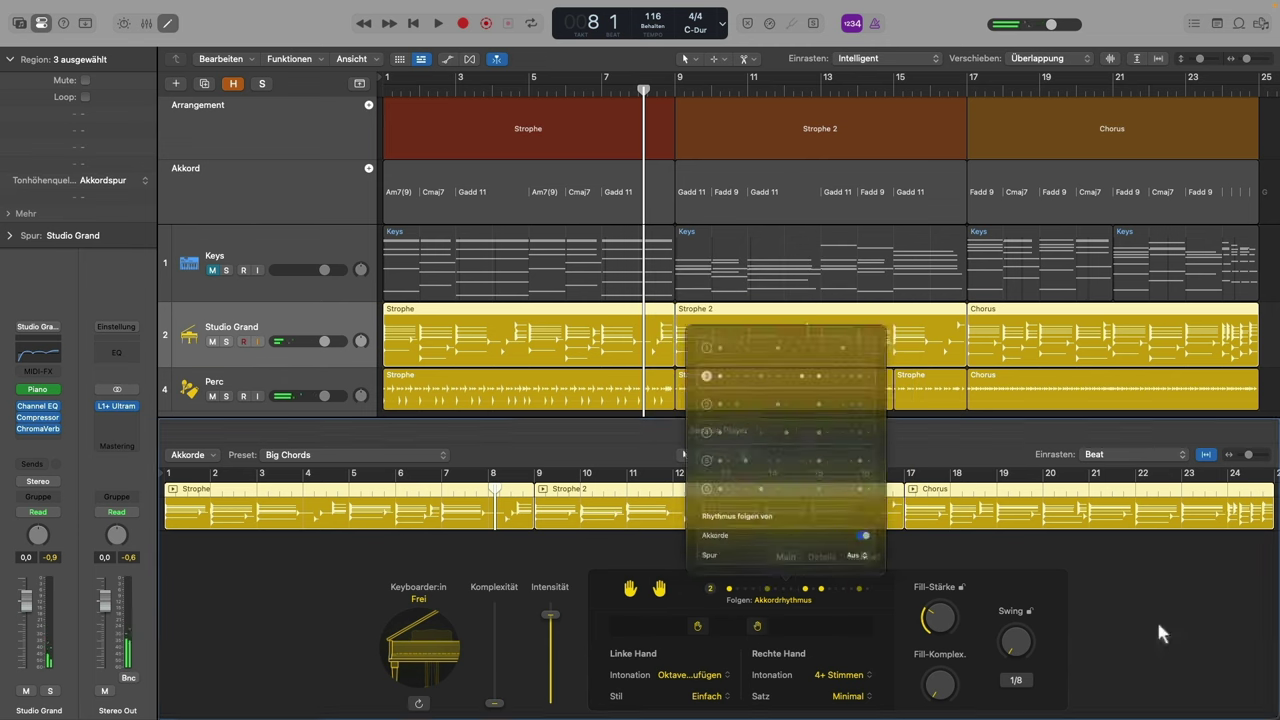
Examine the detail and manual pattern settings of the Studio Grand keyboardist
{"action": "left_click", "coordinate": [822, 557]}
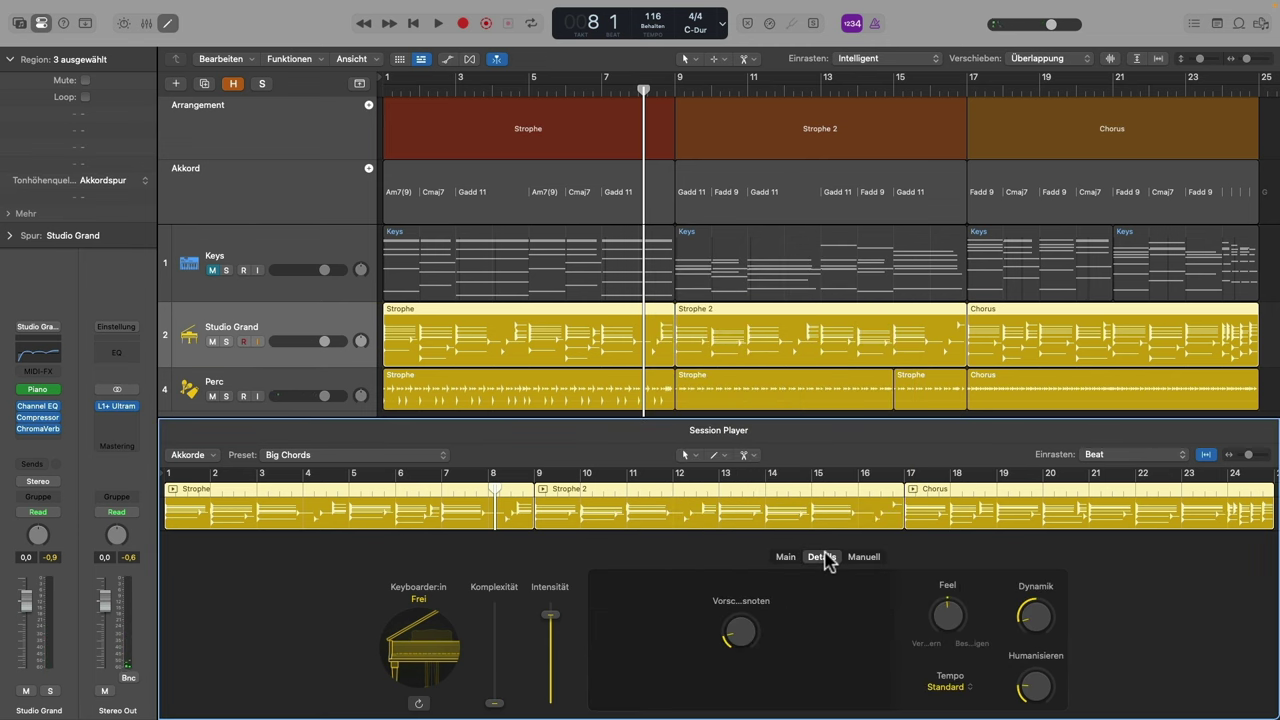
{"action": "left_click", "coordinate": [779, 558]}
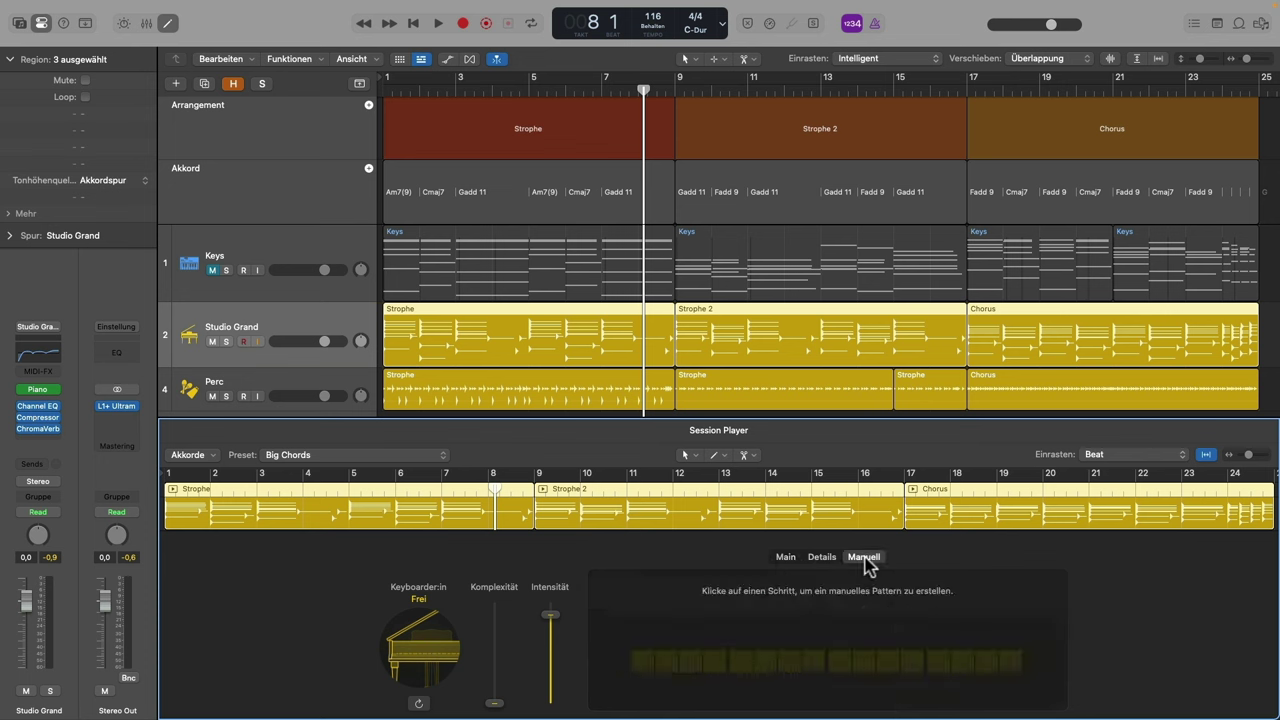
Create a manual pattern with only the first step active for the three Studio Grand regions and set its length to 2 Takte
{"action": "left_click", "coordinate": [642, 684]}
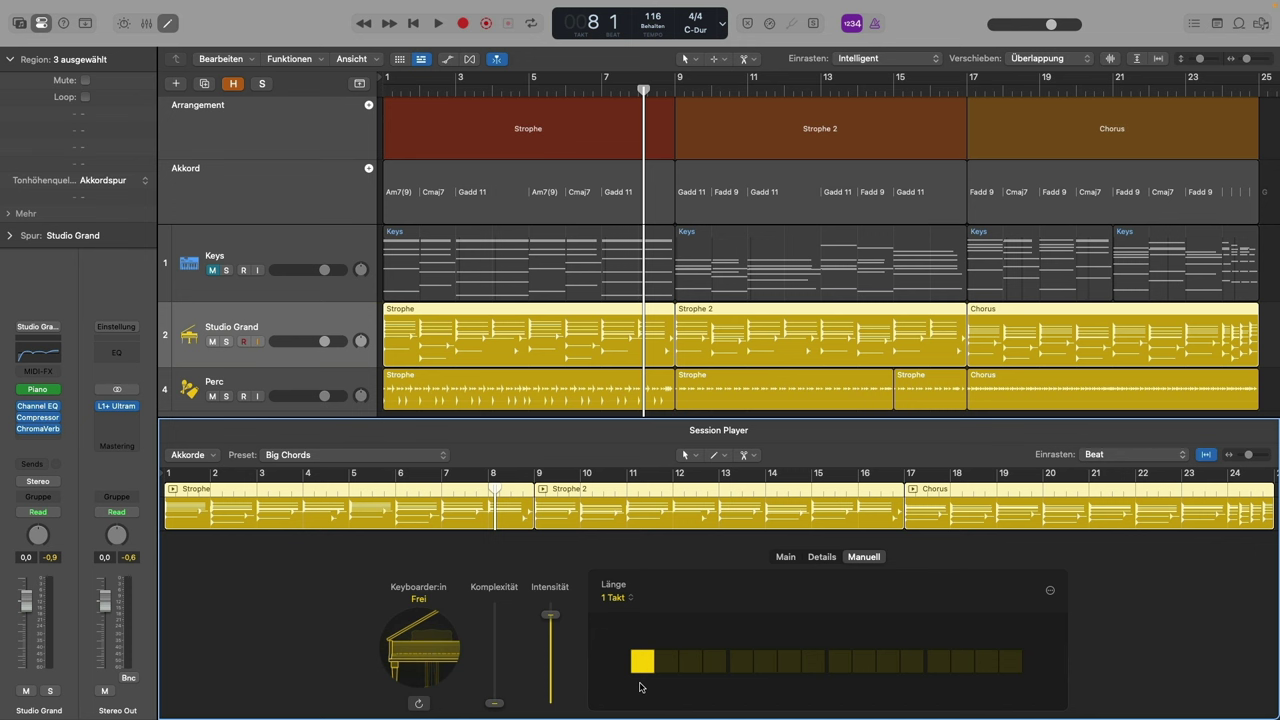
{"action": "left_click", "coordinate": [628, 598]}
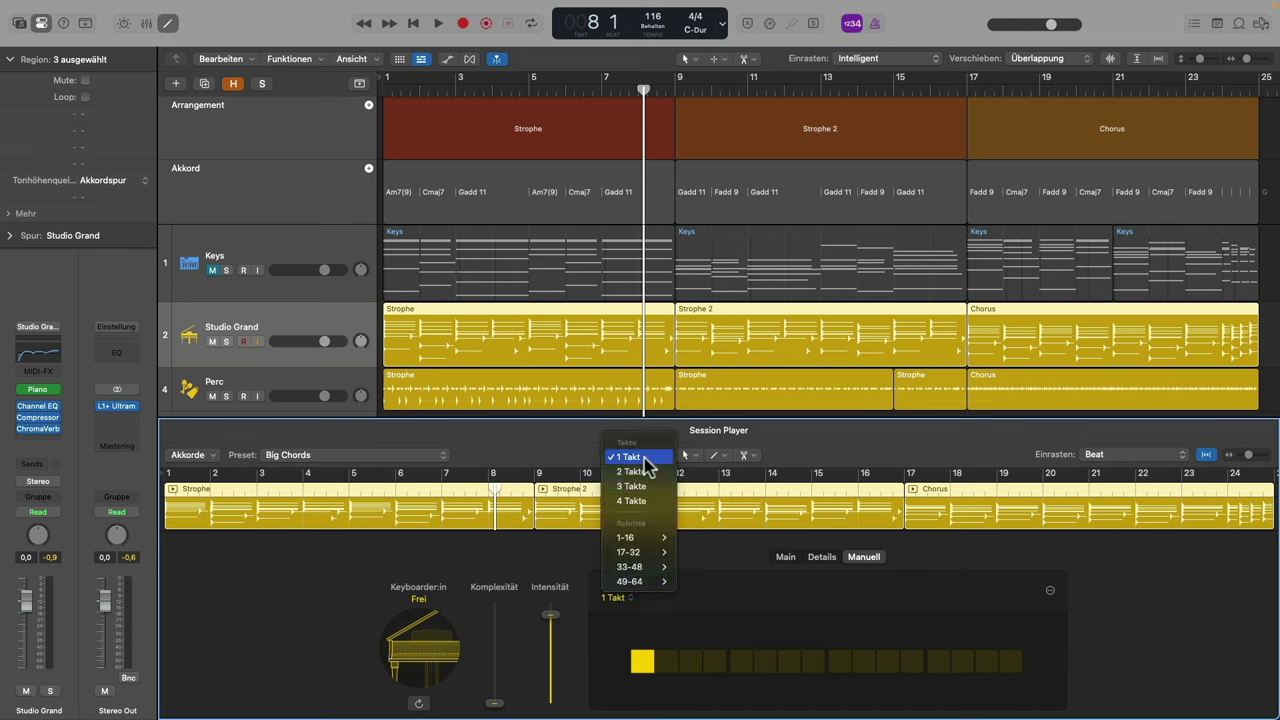
{"action": "left_click", "coordinate": [645, 475]}
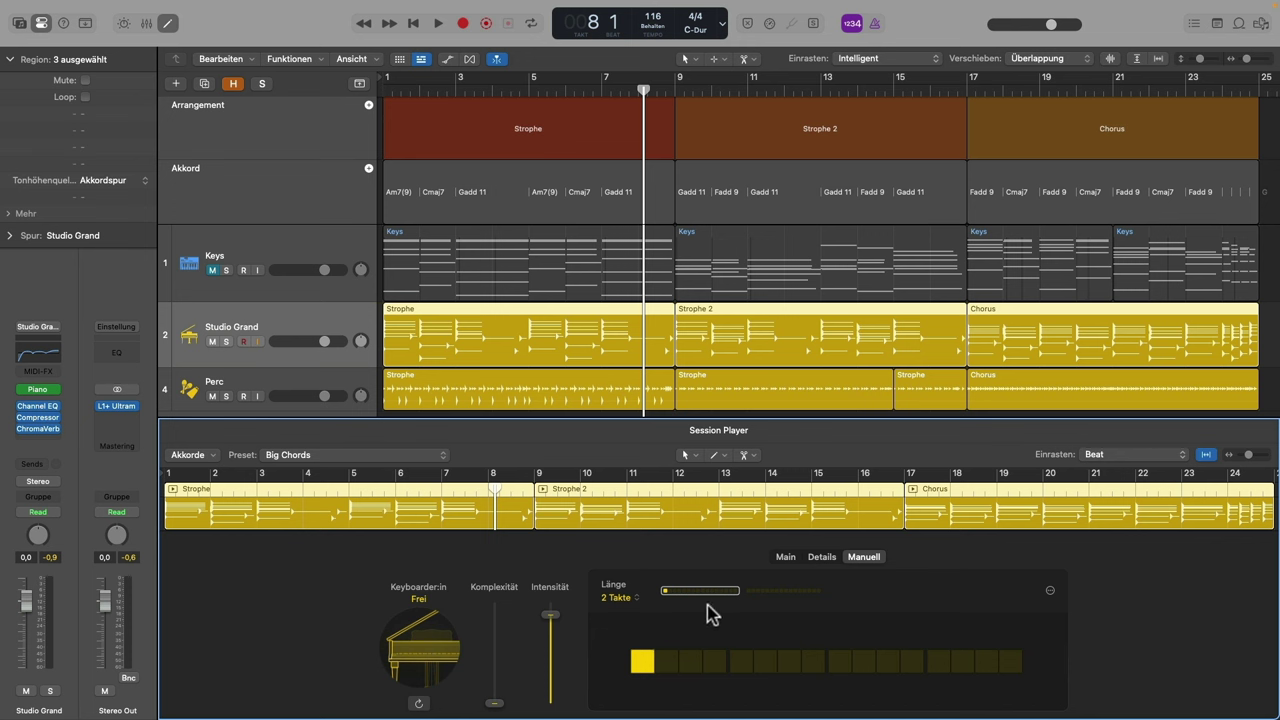
Listen to the manual pattern from the start while viewing the keyboardist's detail and main settings
{"action": "key", "text": "space"}
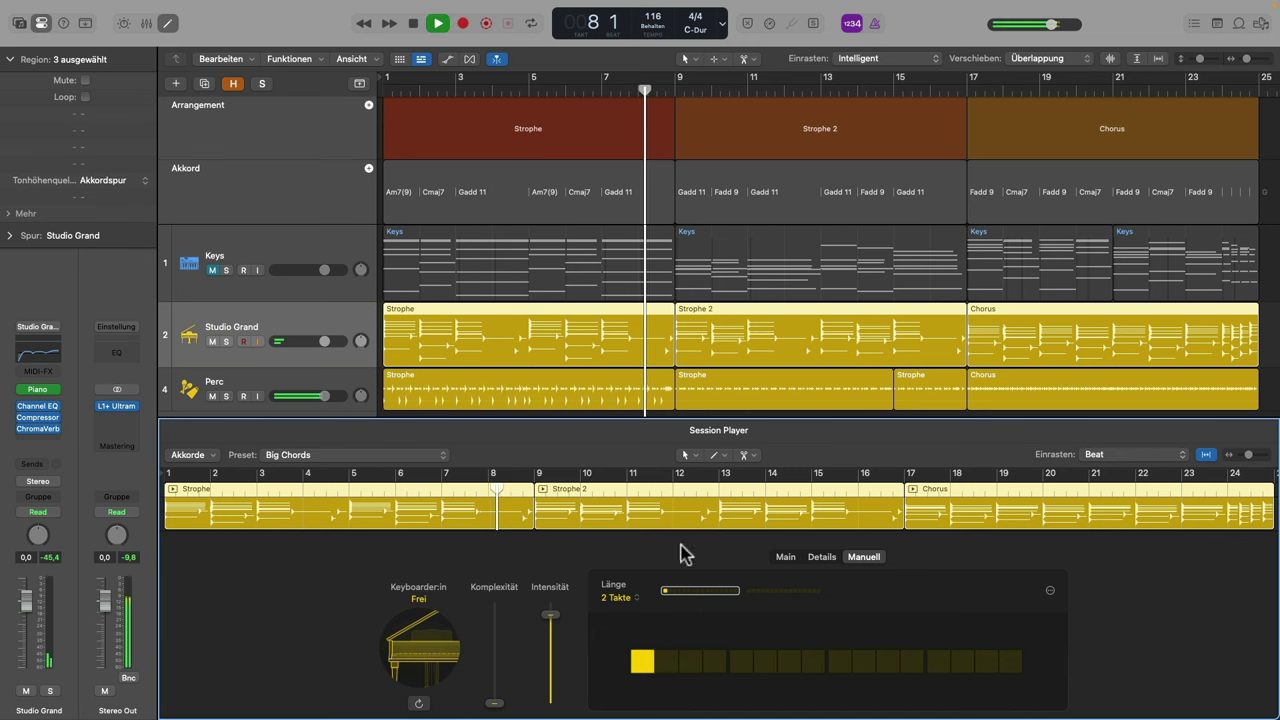
{"action": "left_click", "coordinate": [385, 86]}
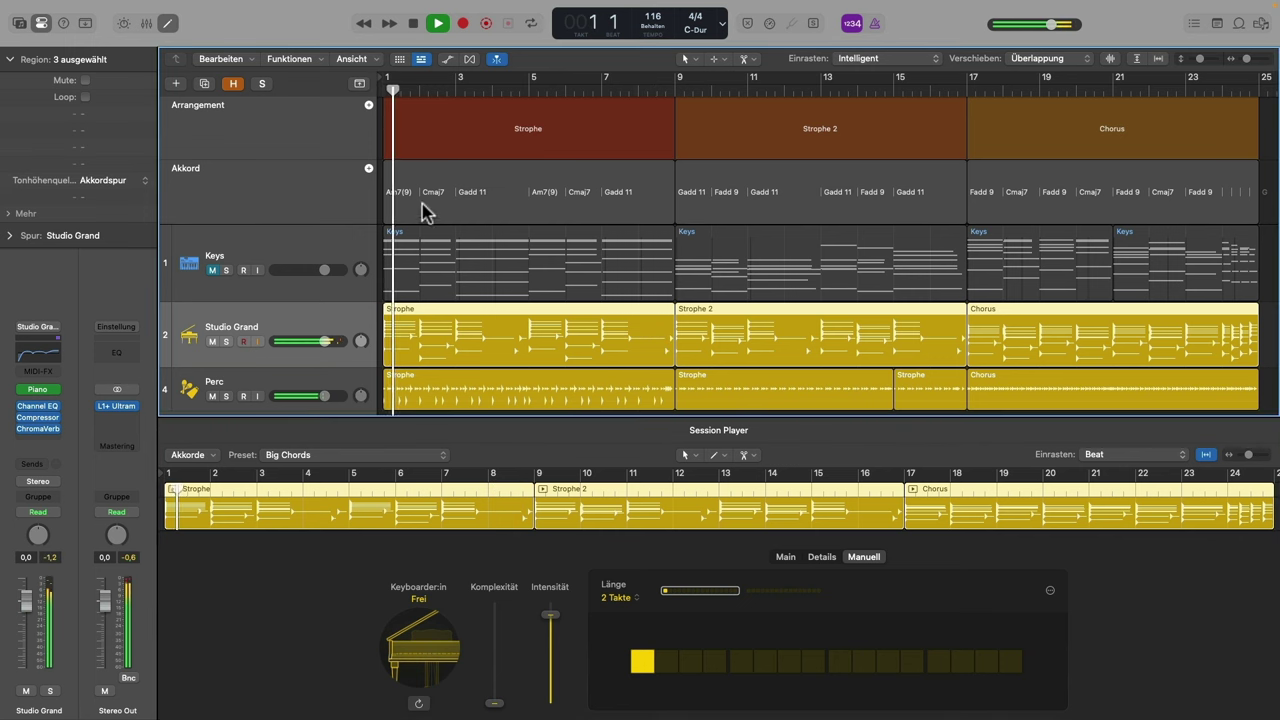
{"action": "left_click", "coordinate": [822, 558]}
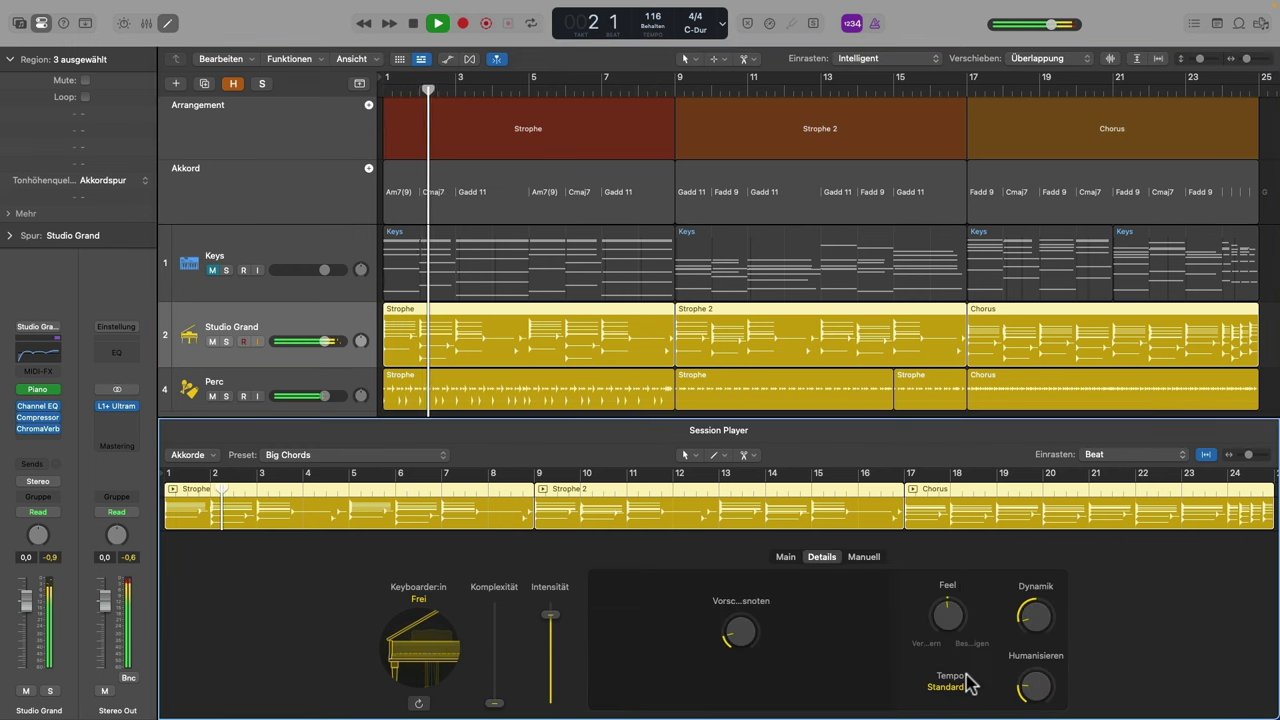
{"action": "left_click", "coordinate": [786, 557]}
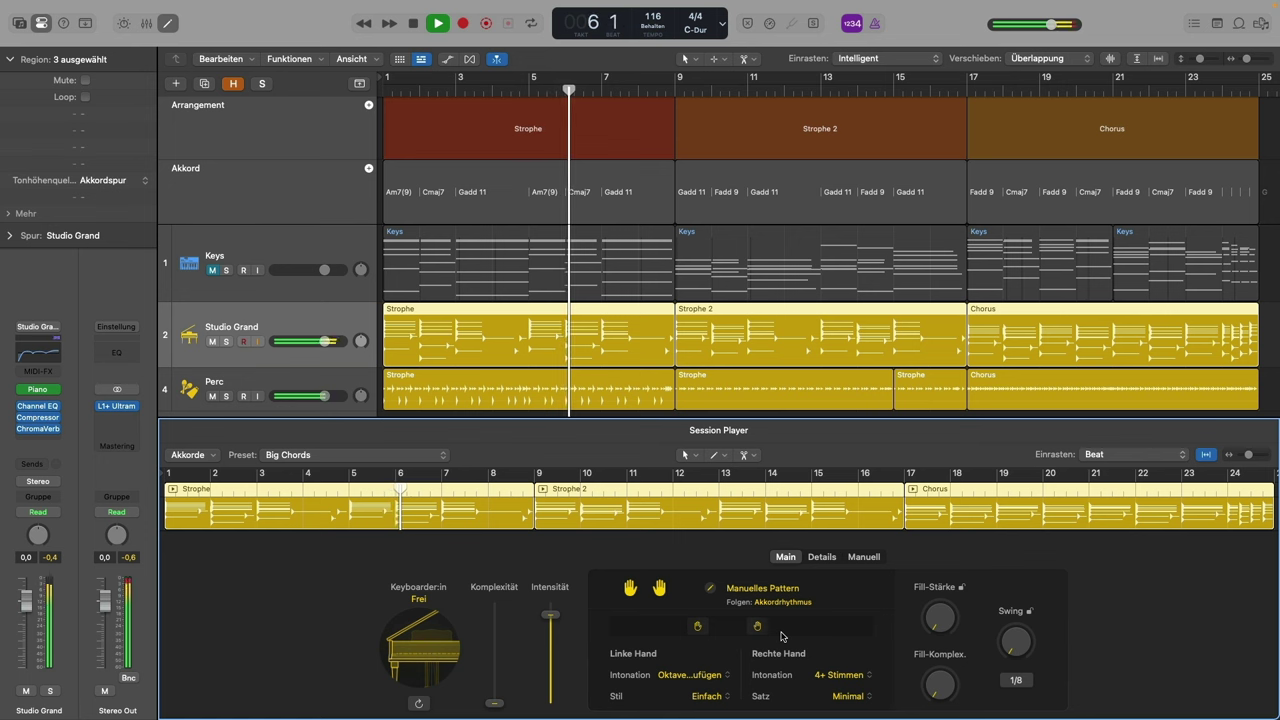
{"action": "key", "text": "space"}
Set the left hand's style to Nur Sustain and the grace notes to 0 % for the three Studio Grand regions
{"action": "left_click", "coordinate": [729, 700]}
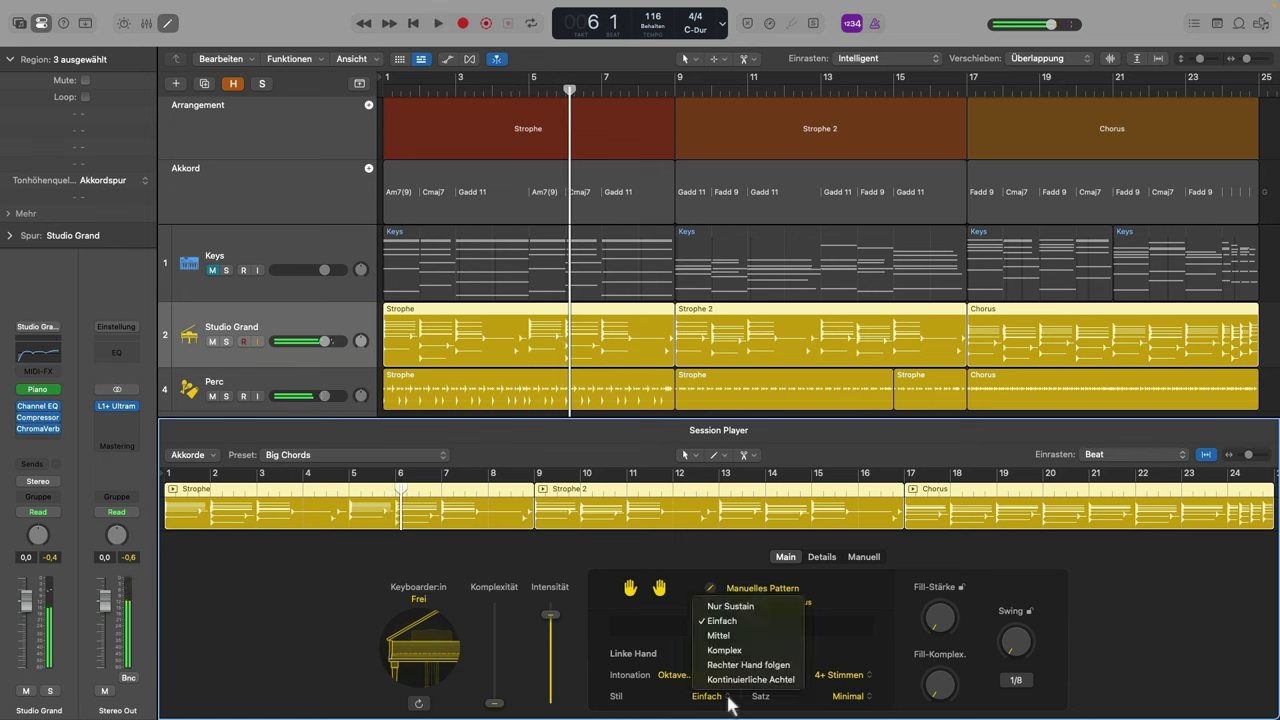
{"action": "left_click", "coordinate": [744, 606]}
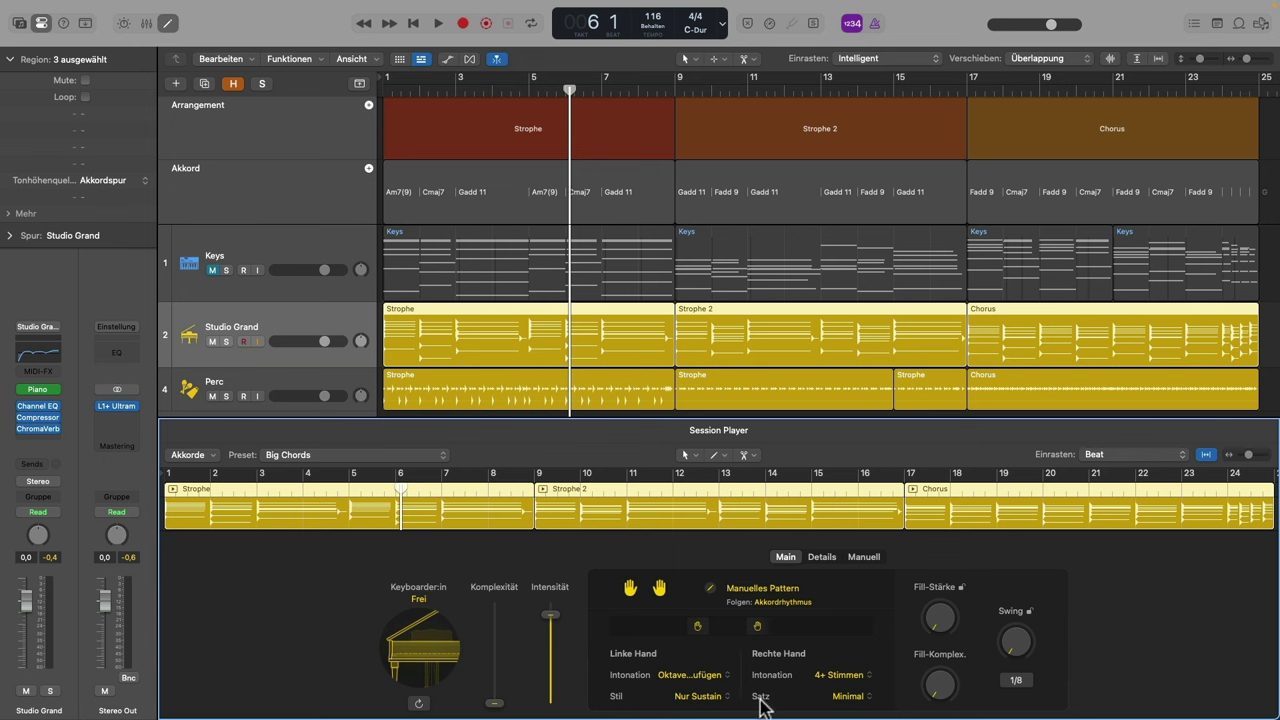
{"action": "left_click", "coordinate": [822, 558]}
{"action": "left_click_drag", "start_coordinate": [739, 631], "coordinate": [752, 717]}
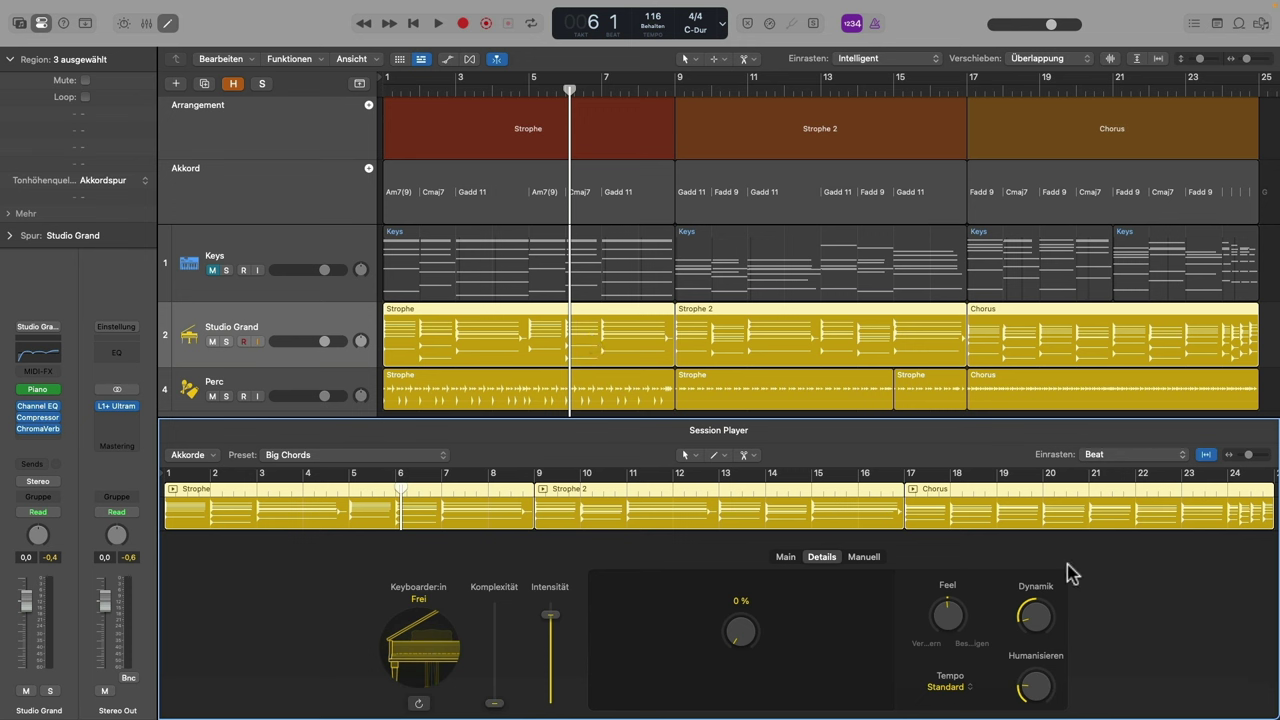
{"action": "left_click", "coordinate": [864, 557]}
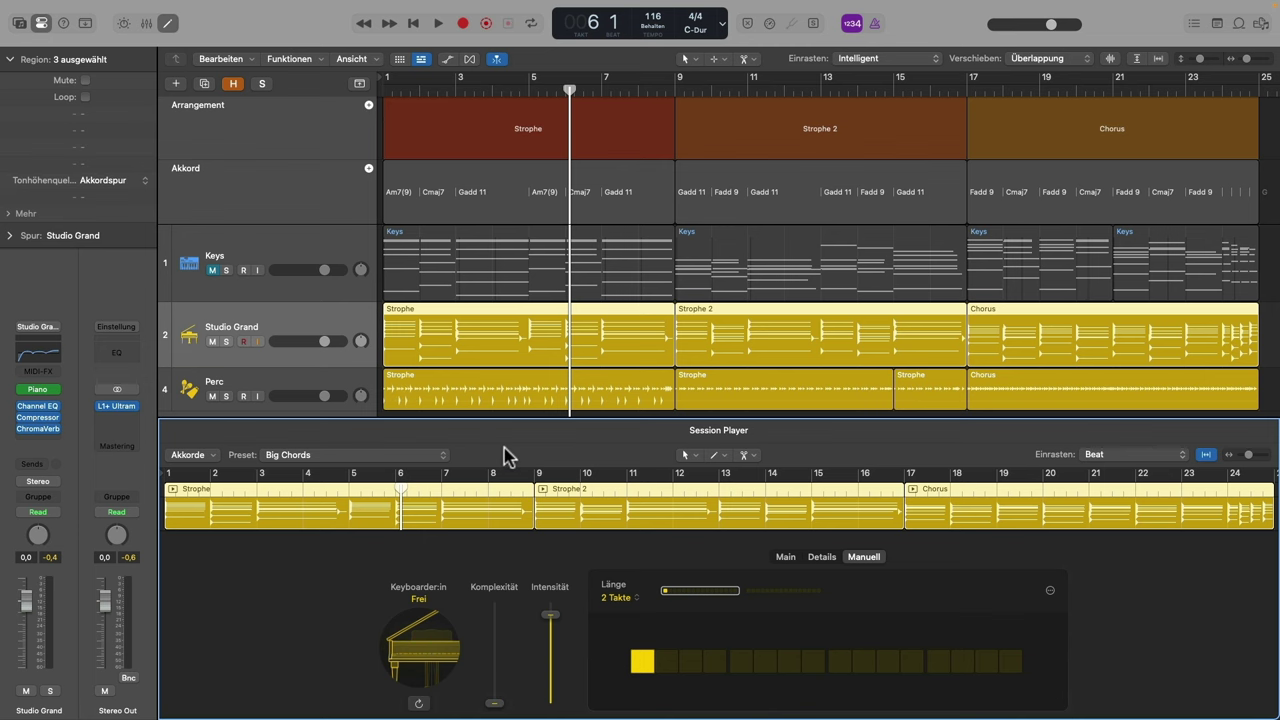
View the first Keys region's notes and the MIDI conversion options for the Studio Grand's Strophe region
{"action": "left_click", "coordinate": [530, 245]}
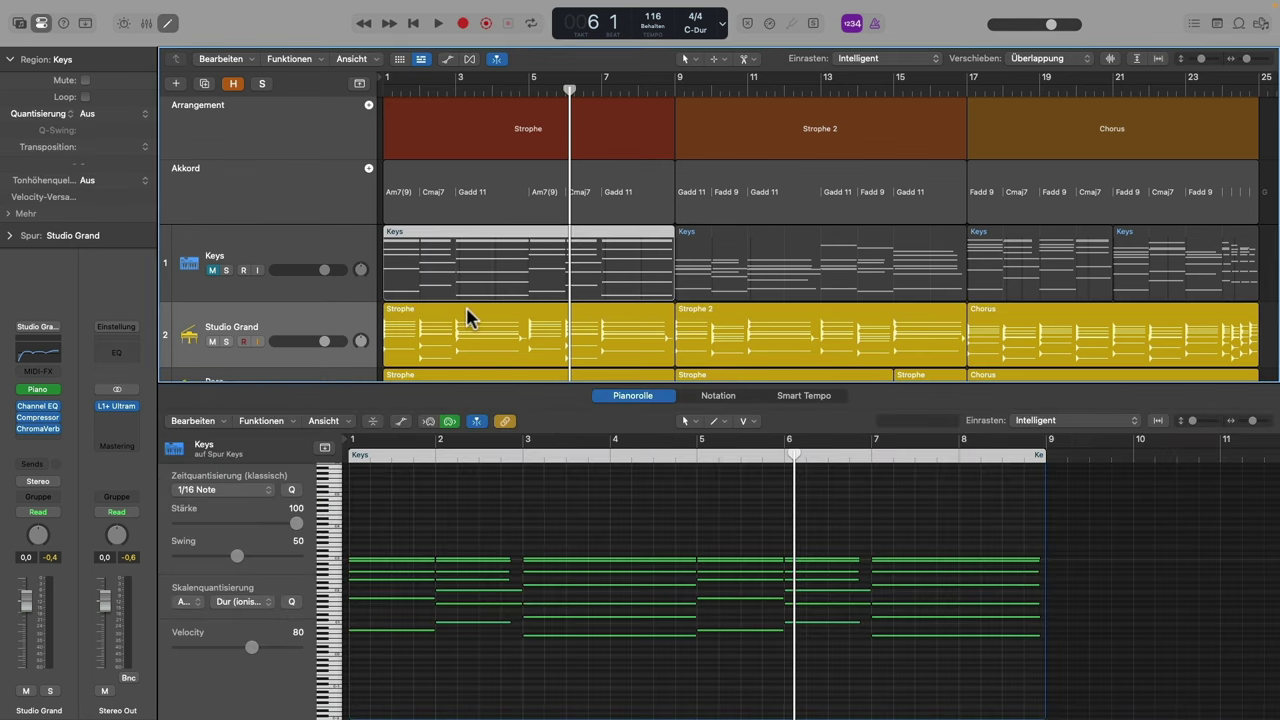
{"action": "left_click", "coordinate": [468, 315]}
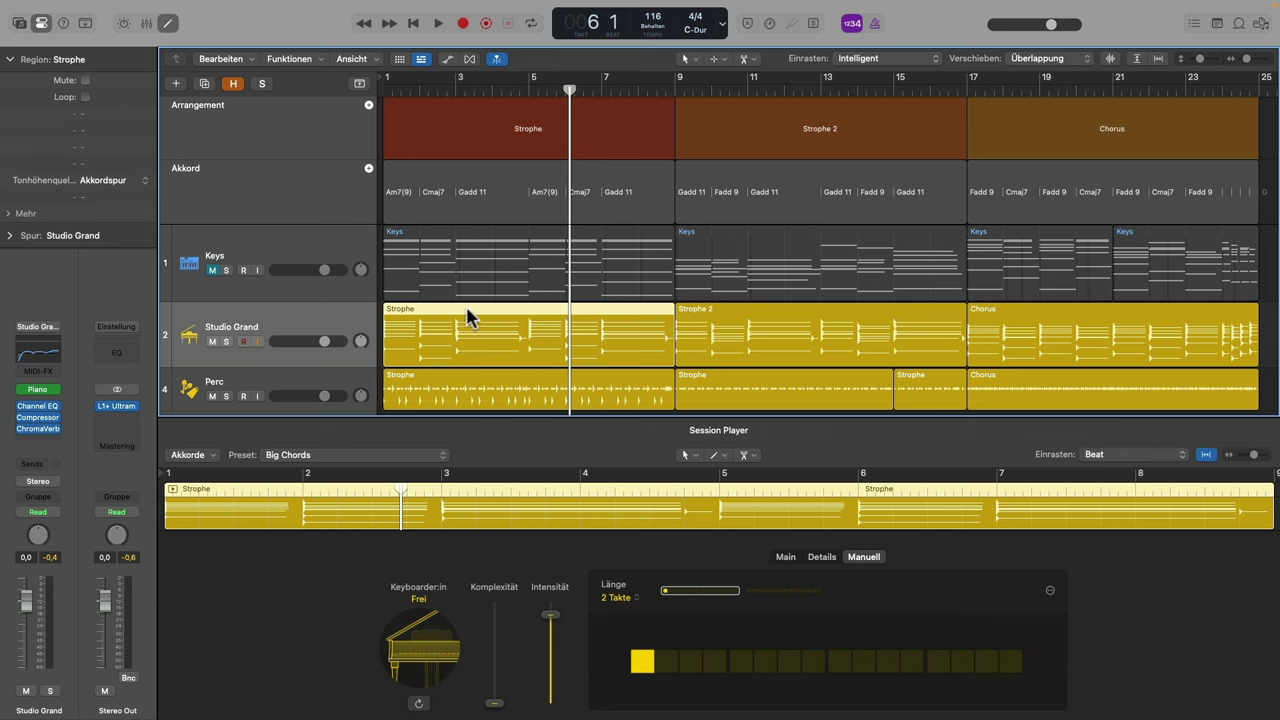
{"action": "right_click", "coordinate": [468, 316]}
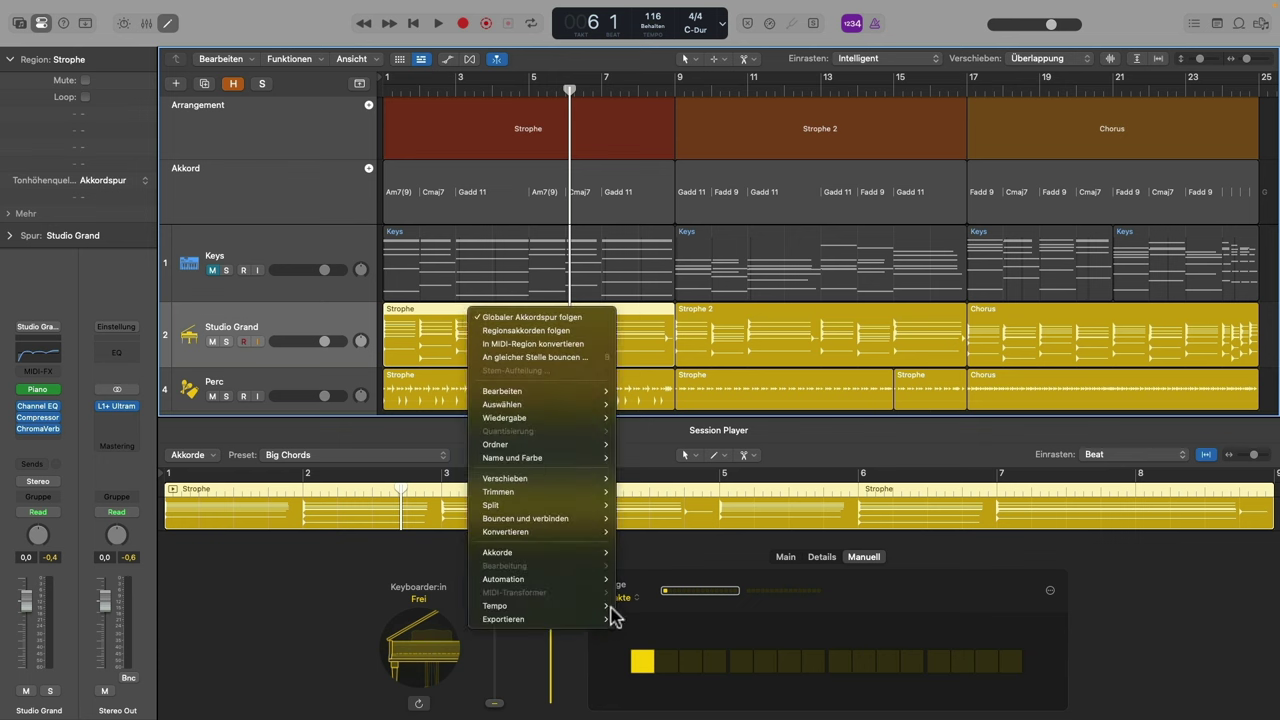
{"action": "mouse_move", "coordinate": [595, 534]}
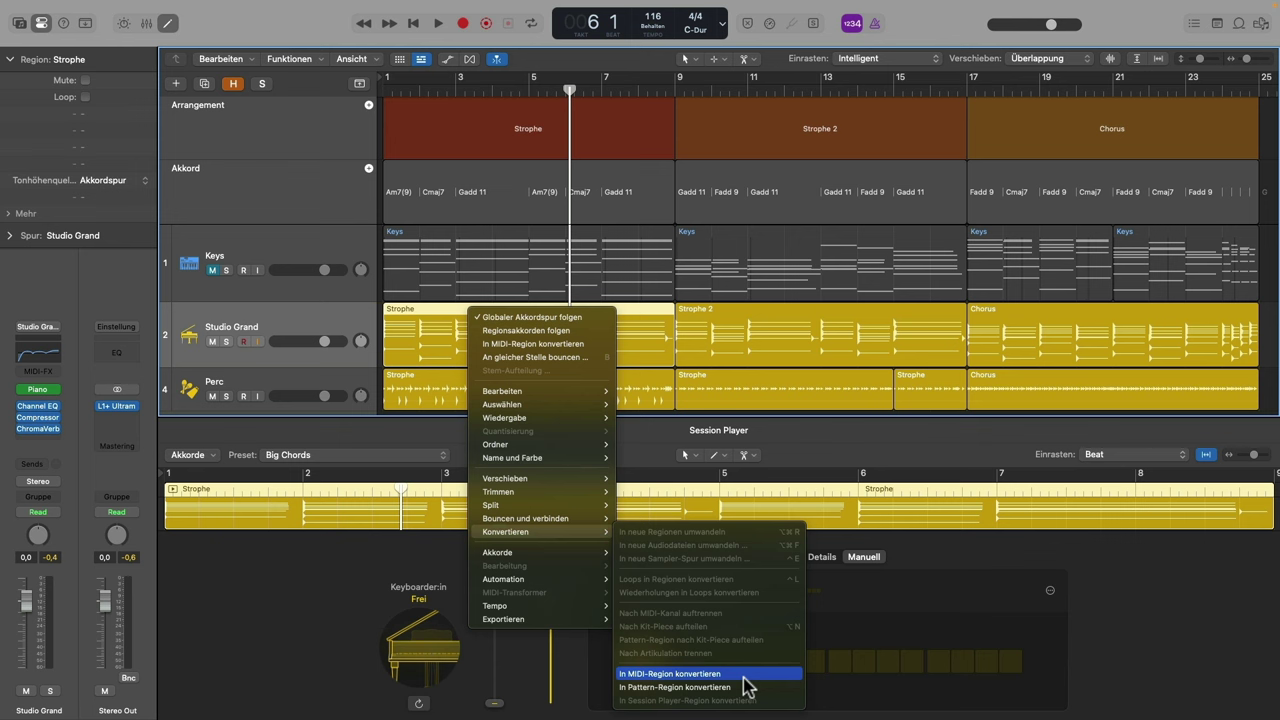
{"action": "left_click", "coordinate": [1137, 642]}
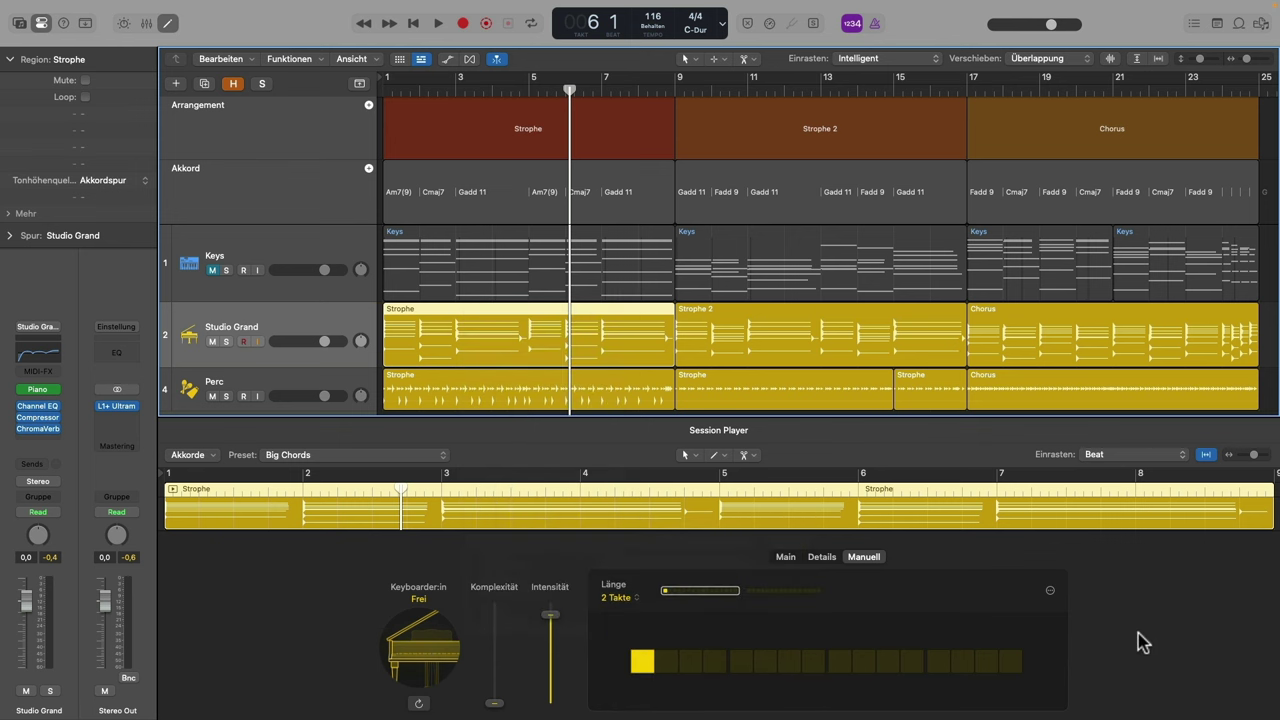
Listen to the Strophe from bar 1 with the keyboardist's main settings shown
{"action": "left_click", "coordinate": [391, 91]}
{"action": "left_click", "coordinate": [786, 557]}
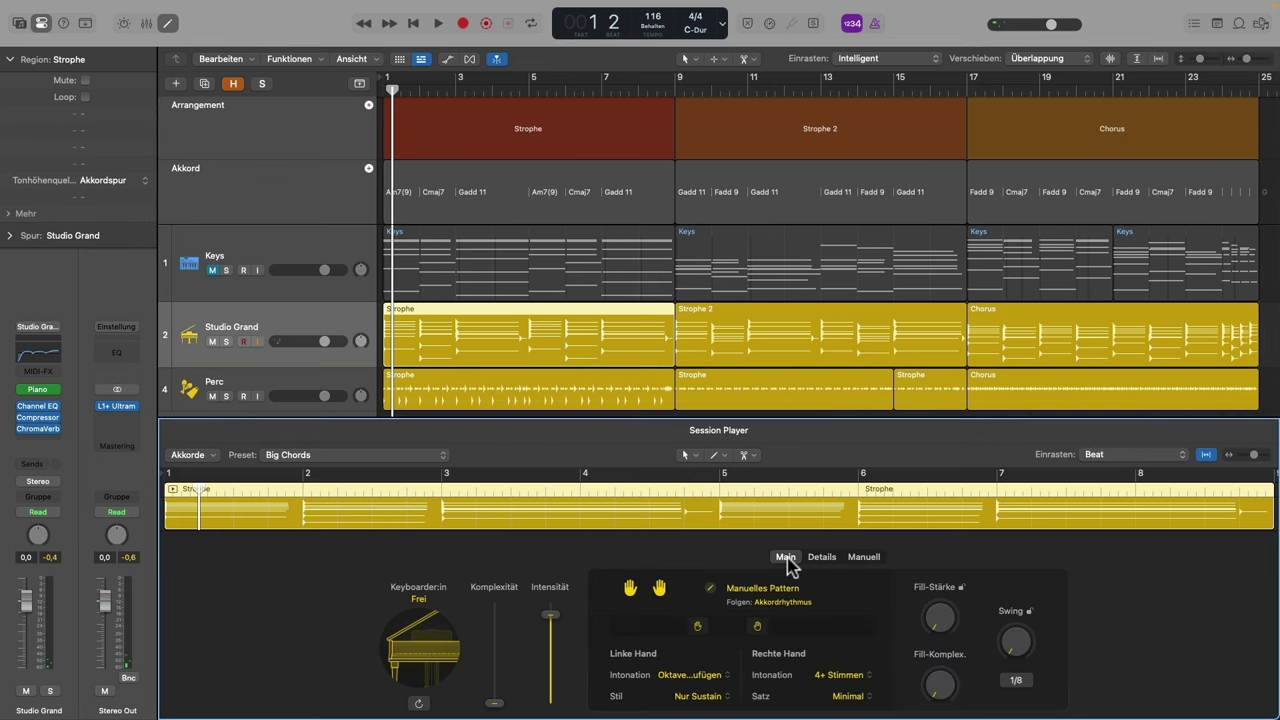
{"action": "left_click_drag", "start_coordinate": [391, 88], "coordinate": [380, 90]}
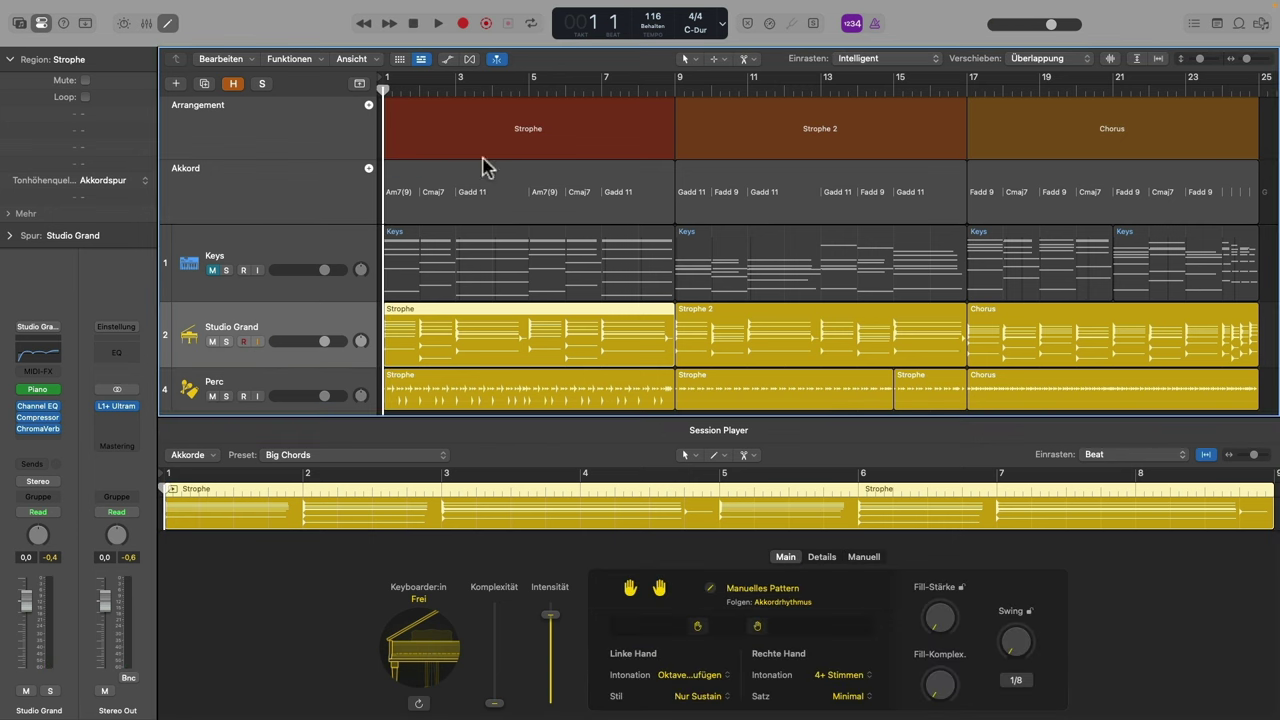
{"action": "key", "text": "space"}
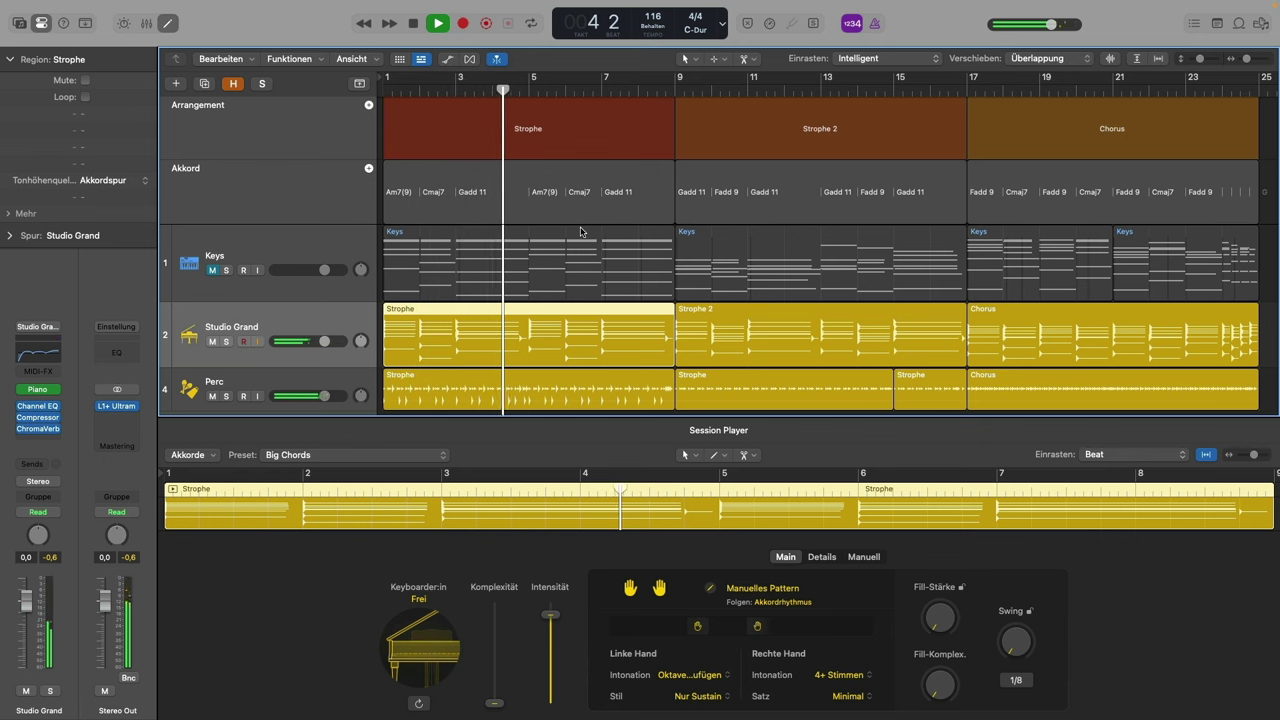
{"action": "key", "text": "space"}
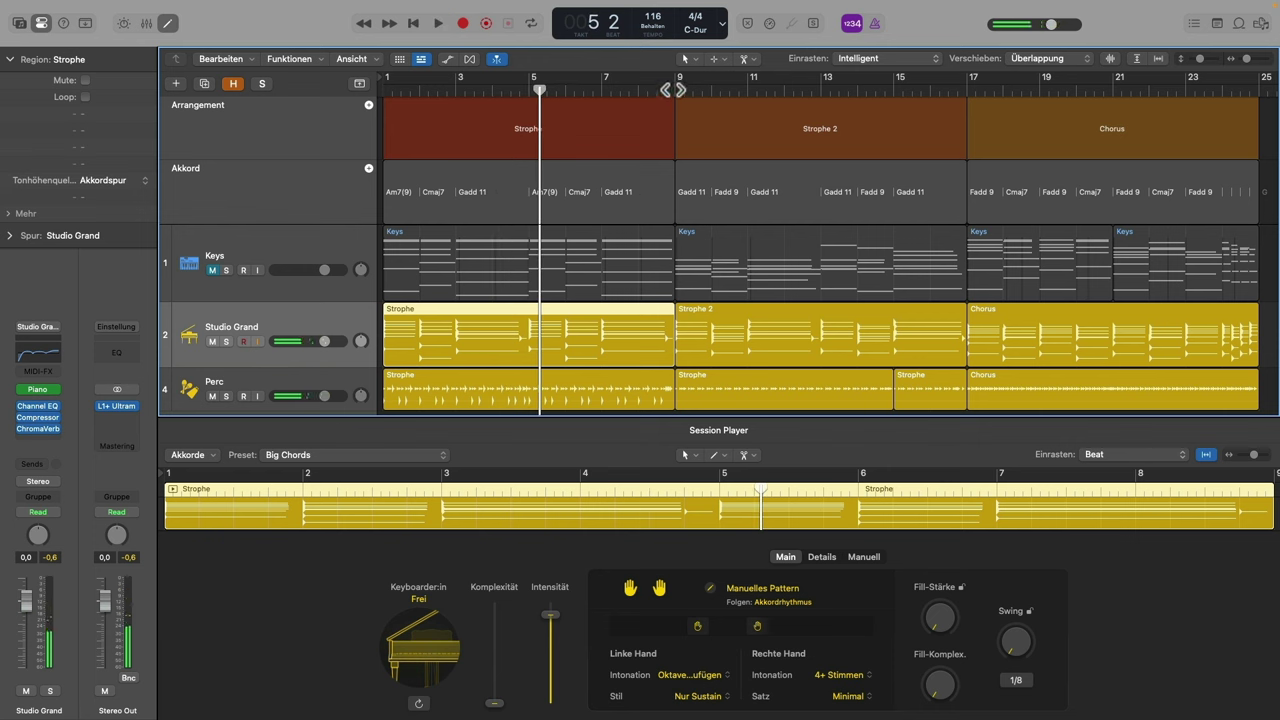
Select the Studio Grand's Strophe 2 region and listen to that section in cycle mode
{"action": "left_click", "coordinate": [766, 318]}
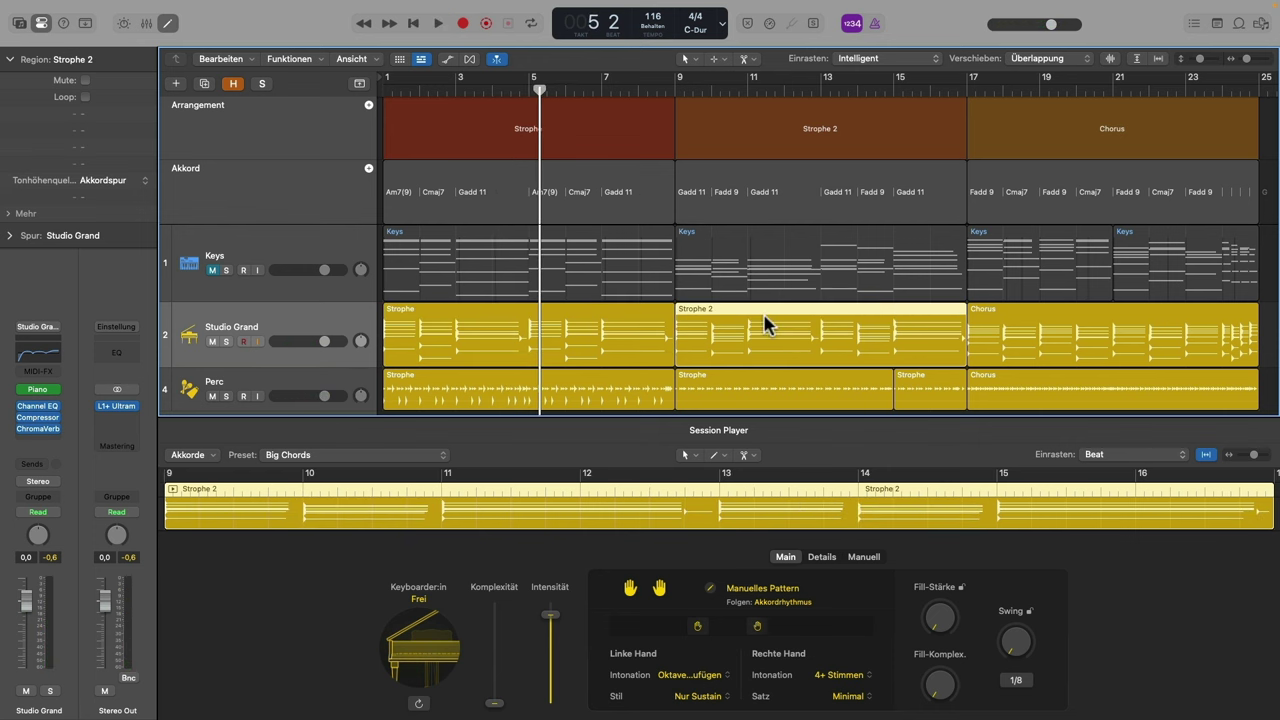
{"action": "key", "text": "c"}
{"action": "key", "text": "space"}
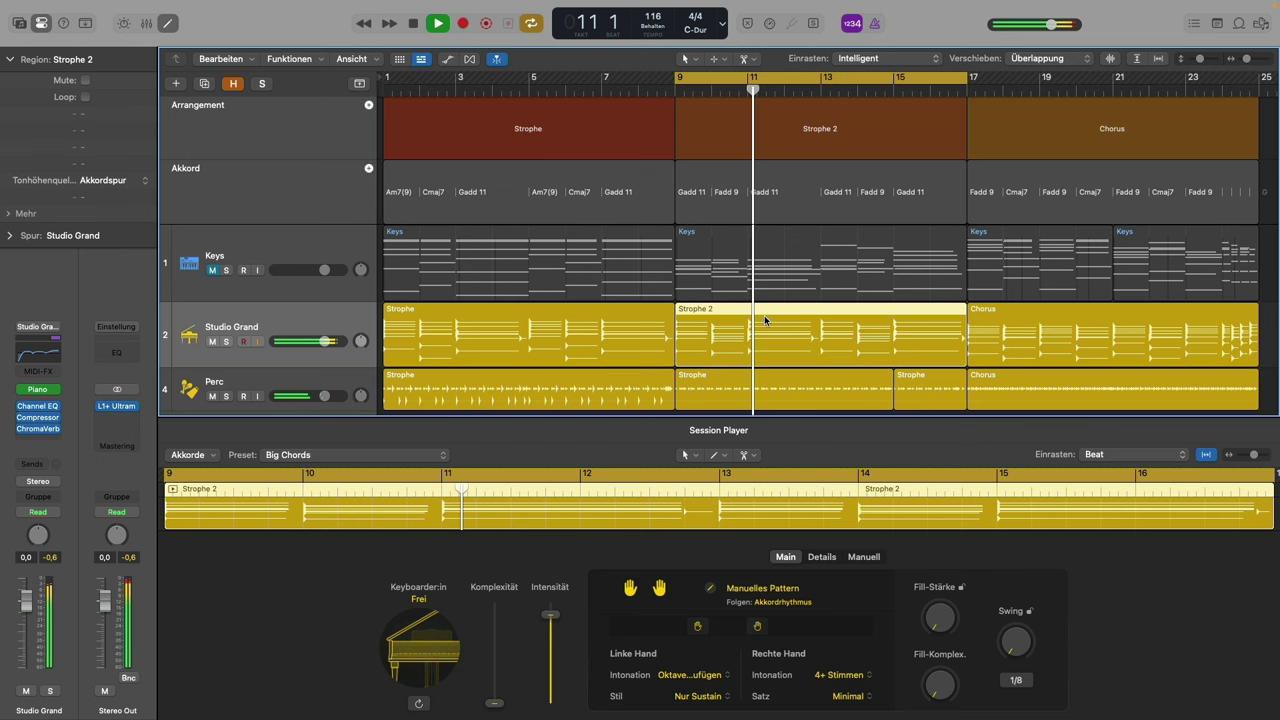
{"action": "key", "text": "space"}
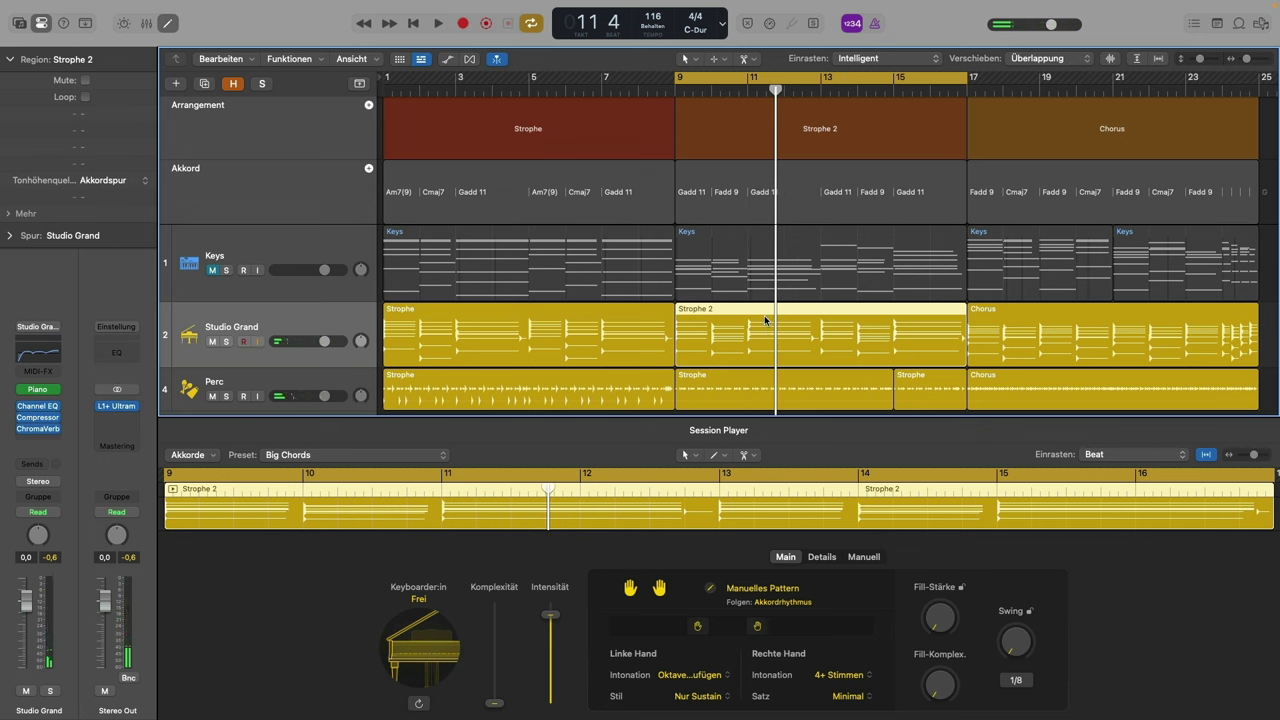
{"action": "left_click", "coordinate": [440, 455]}
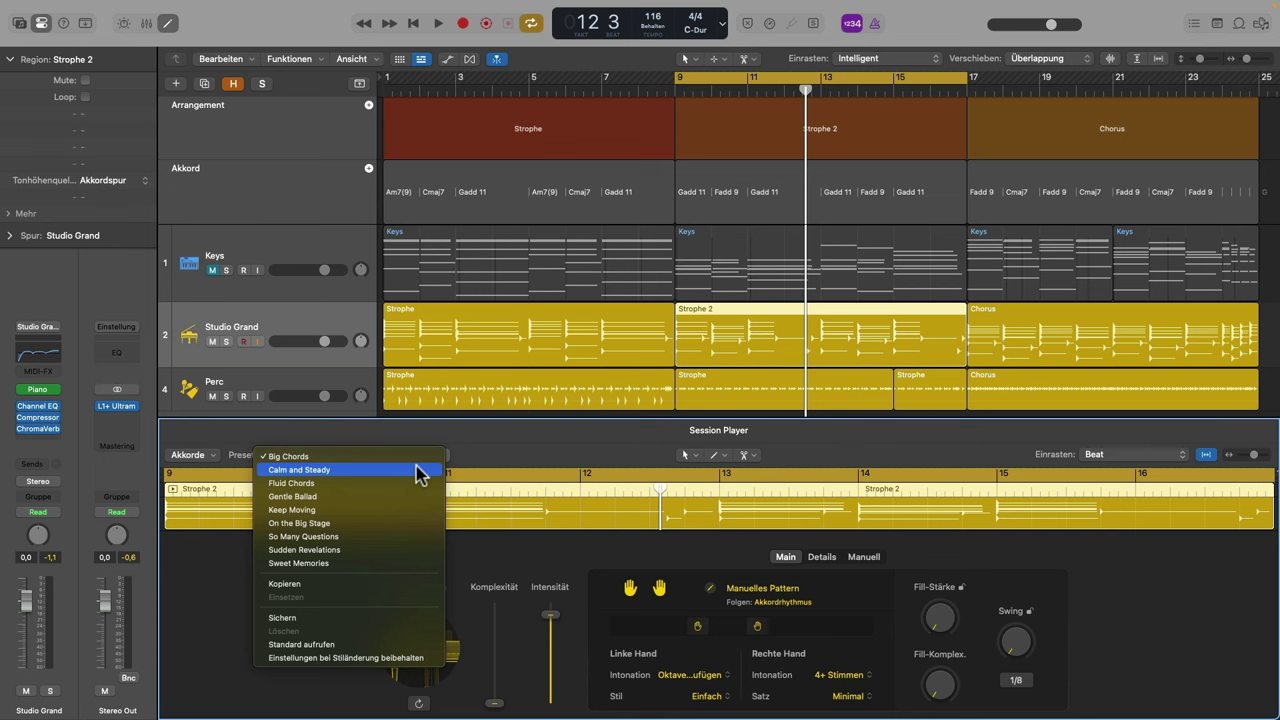
{"action": "left_click", "coordinate": [764, 420]}
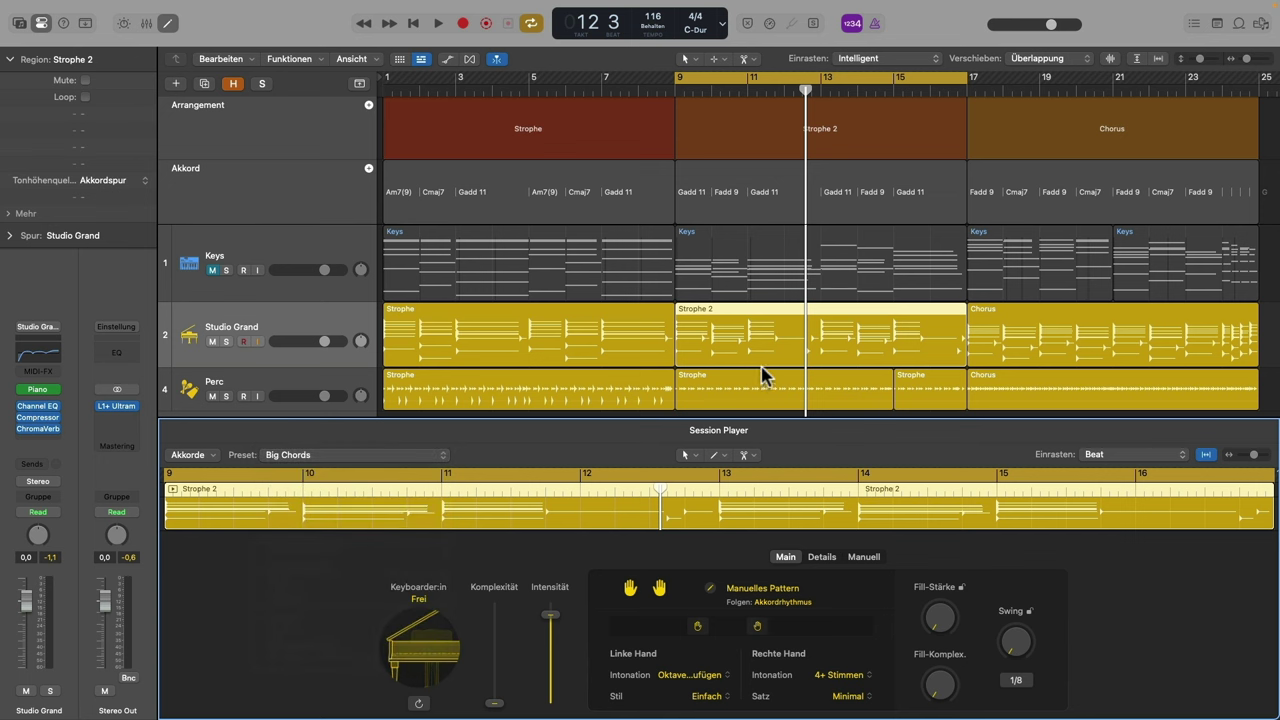
{"action": "key", "text": "e"}
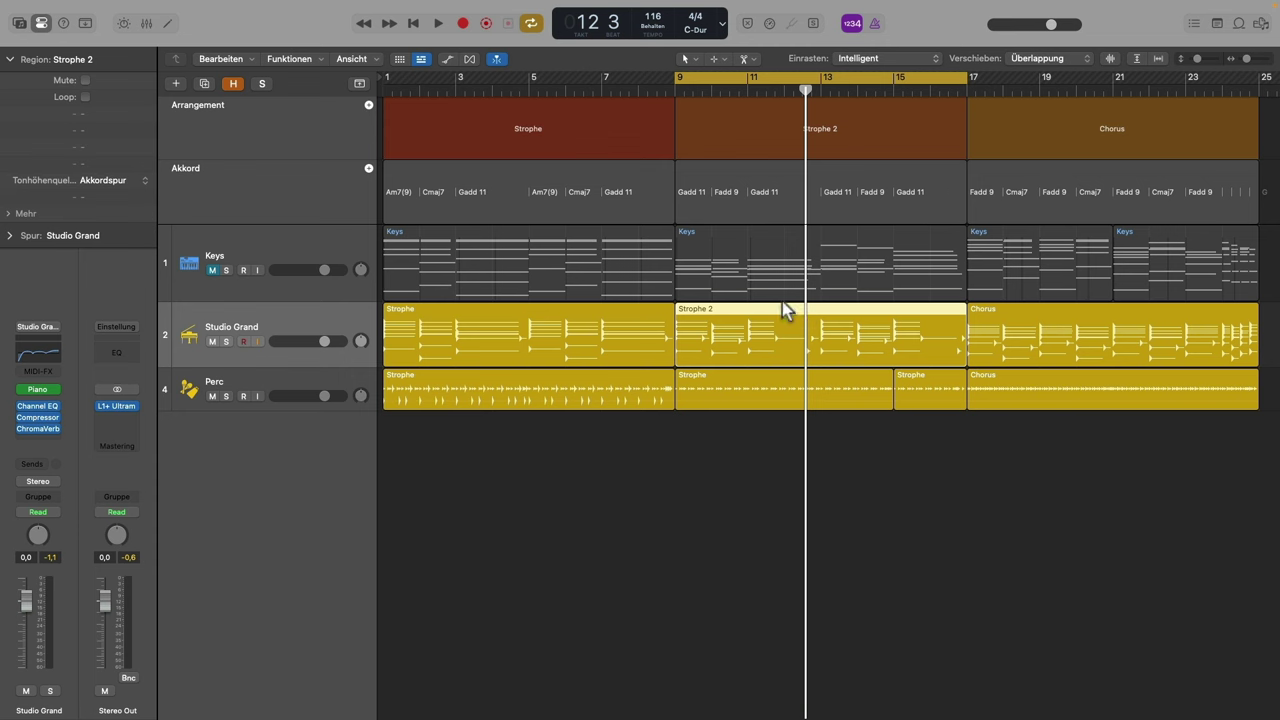
{"action": "key", "text": "e"}
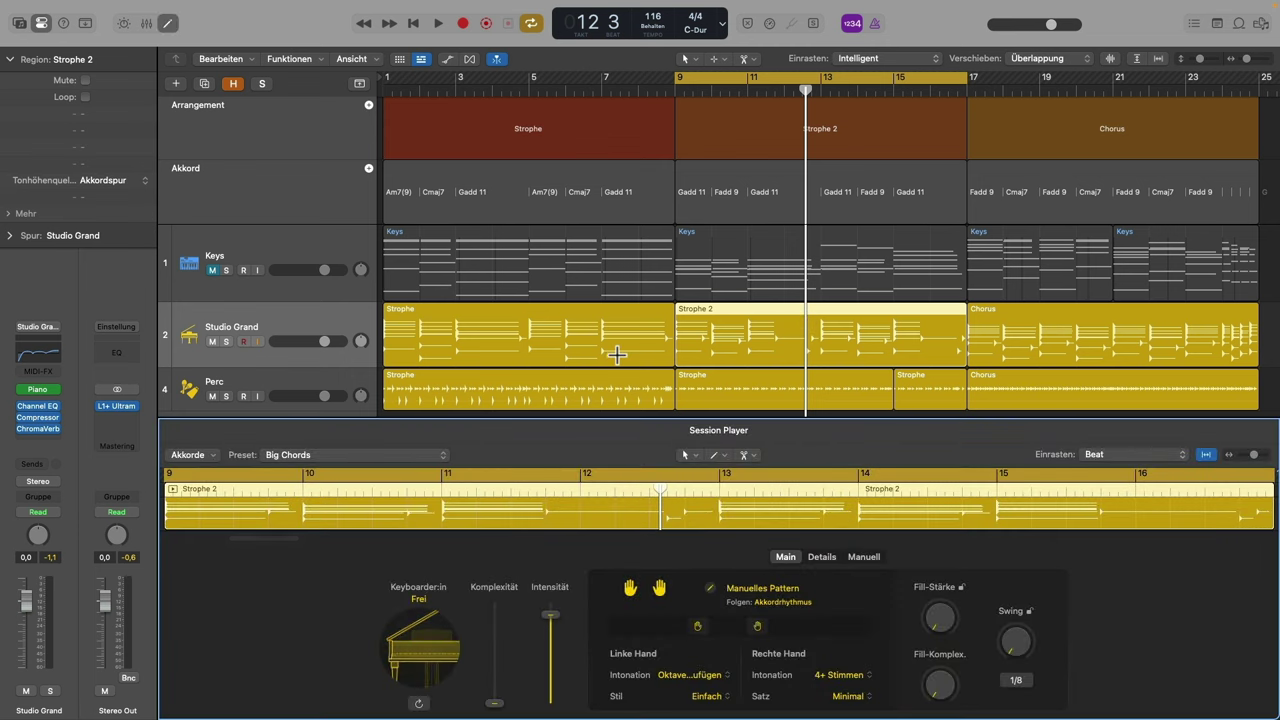
{"action": "left_click", "coordinate": [553, 322]}
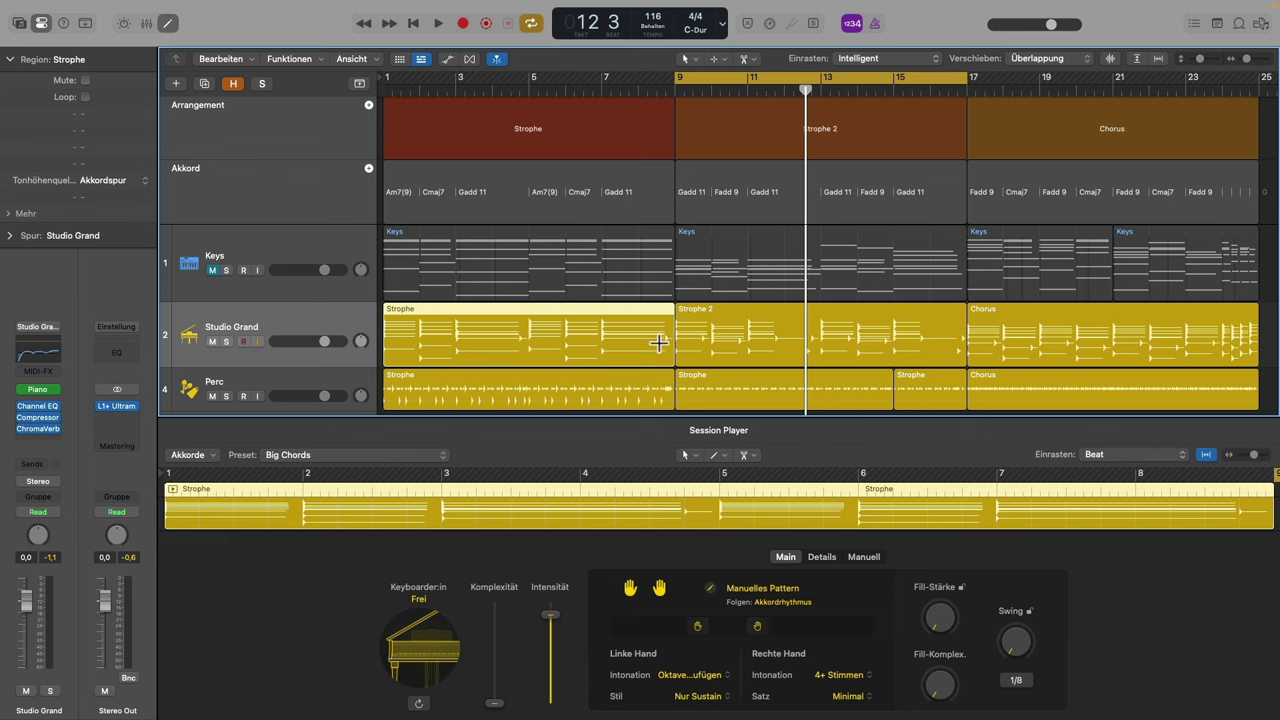
Try the preset Calm and Steady on the Studio Grand's Strophe 2 region and listen to it
{"action": "left_click", "coordinate": [770, 323]}
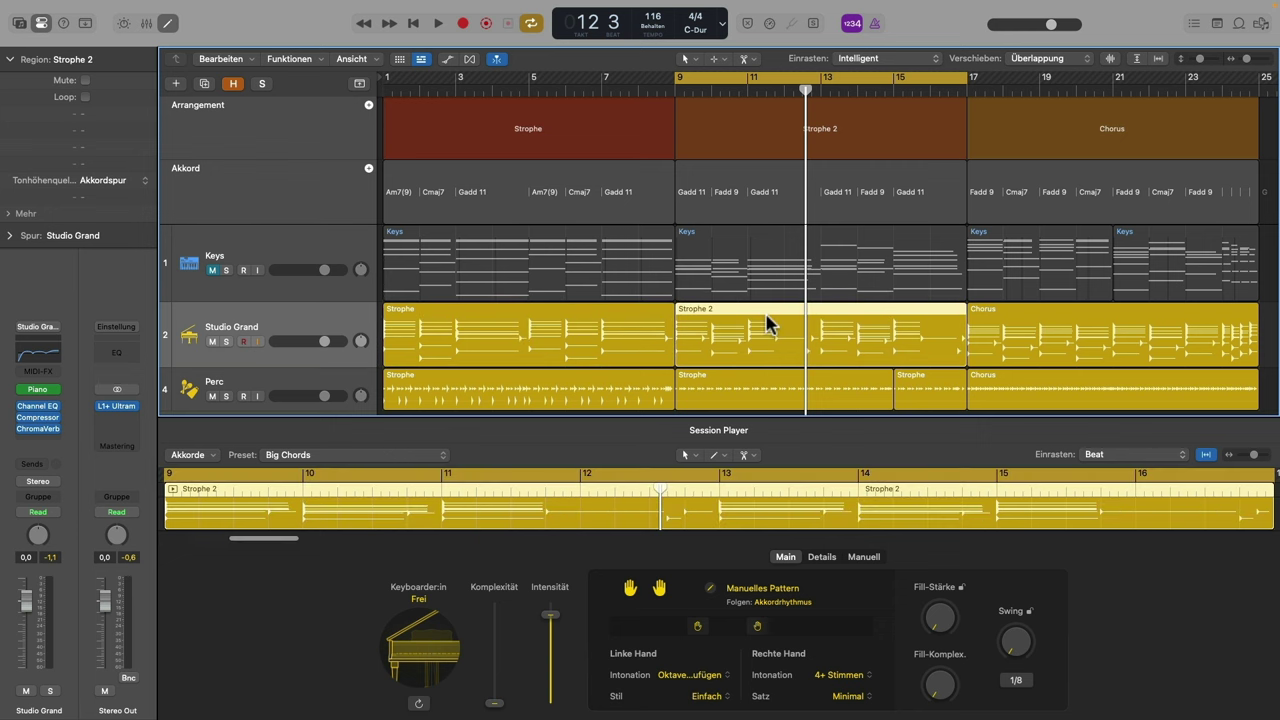
{"action": "left_click", "coordinate": [445, 463]}
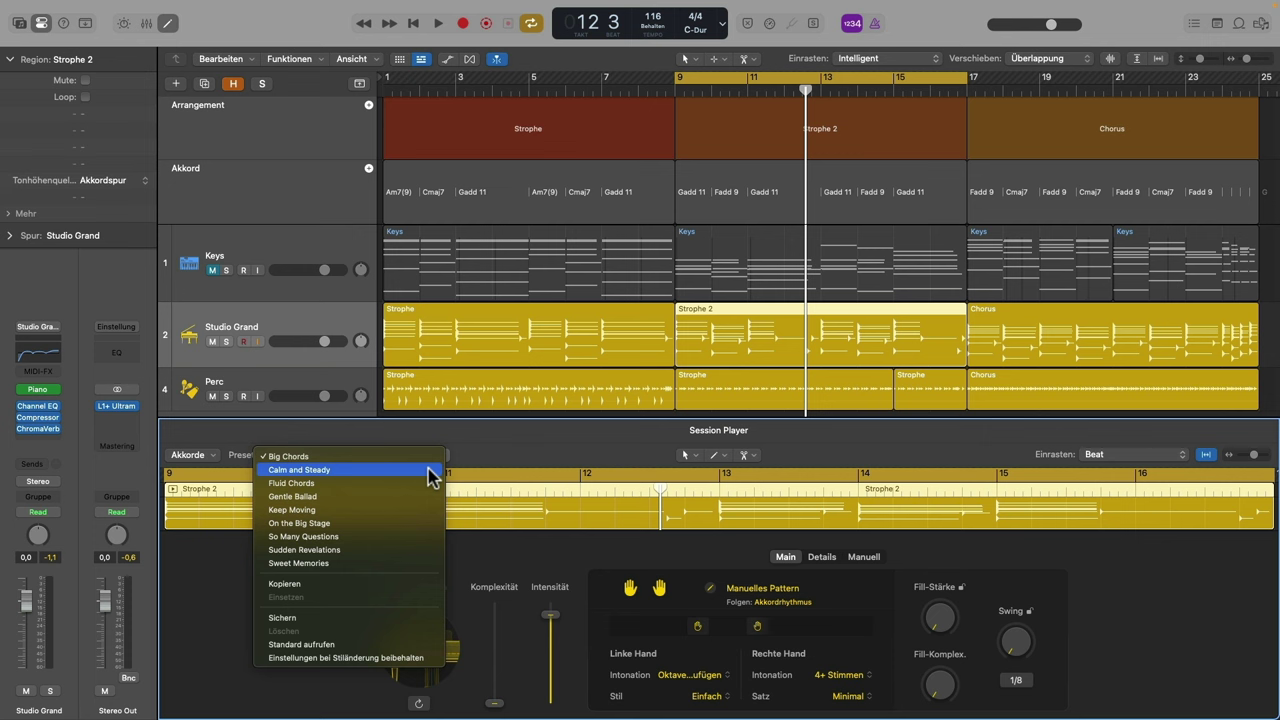
{"action": "left_click", "coordinate": [427, 470]}
{"action": "key", "text": "space"}
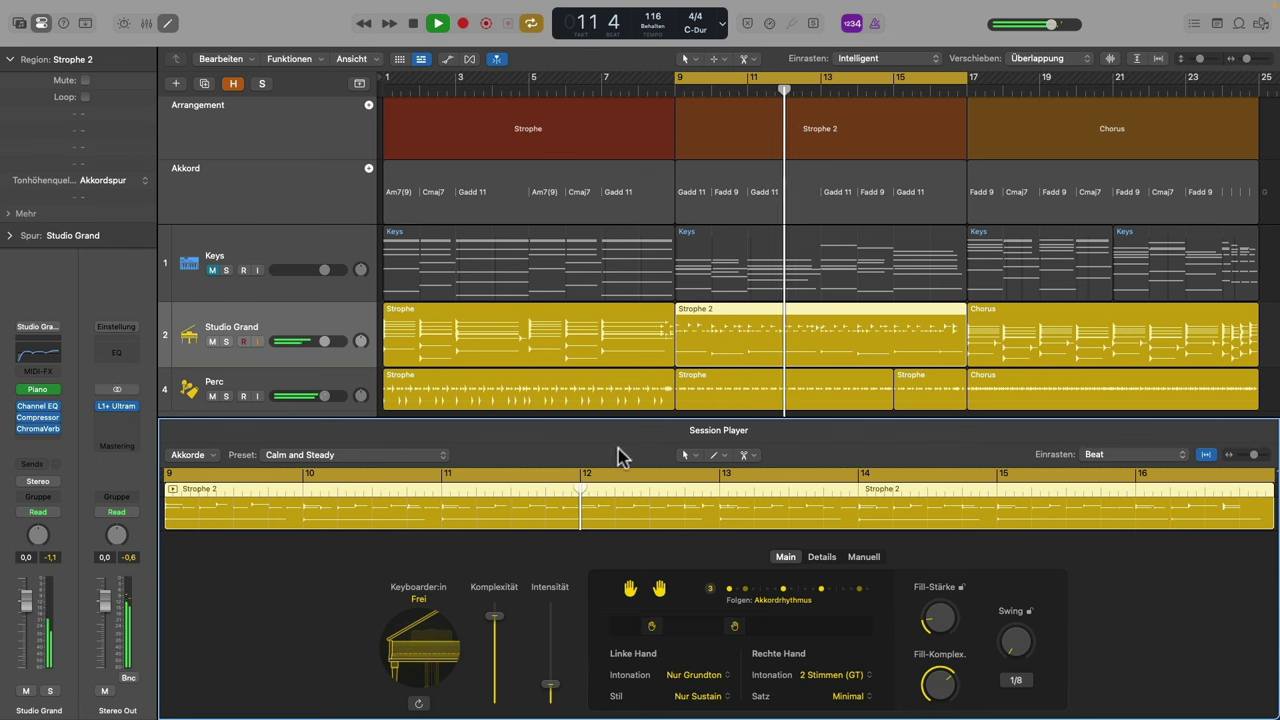
{"action": "key", "text": "space"}
Apply the preset Sudden Revelations to the Studio Grand's Strophe 2 region and listen to it
{"action": "left_click", "coordinate": [416, 457]}
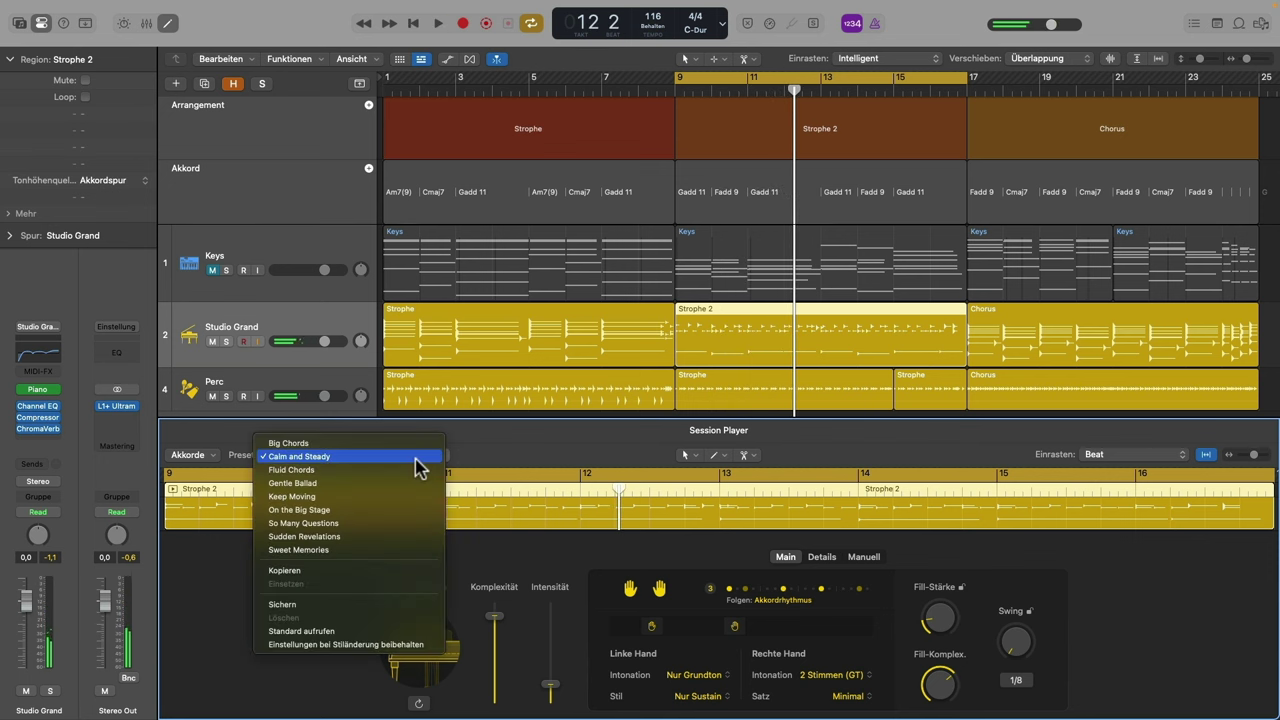
{"action": "left_click", "coordinate": [315, 541]}
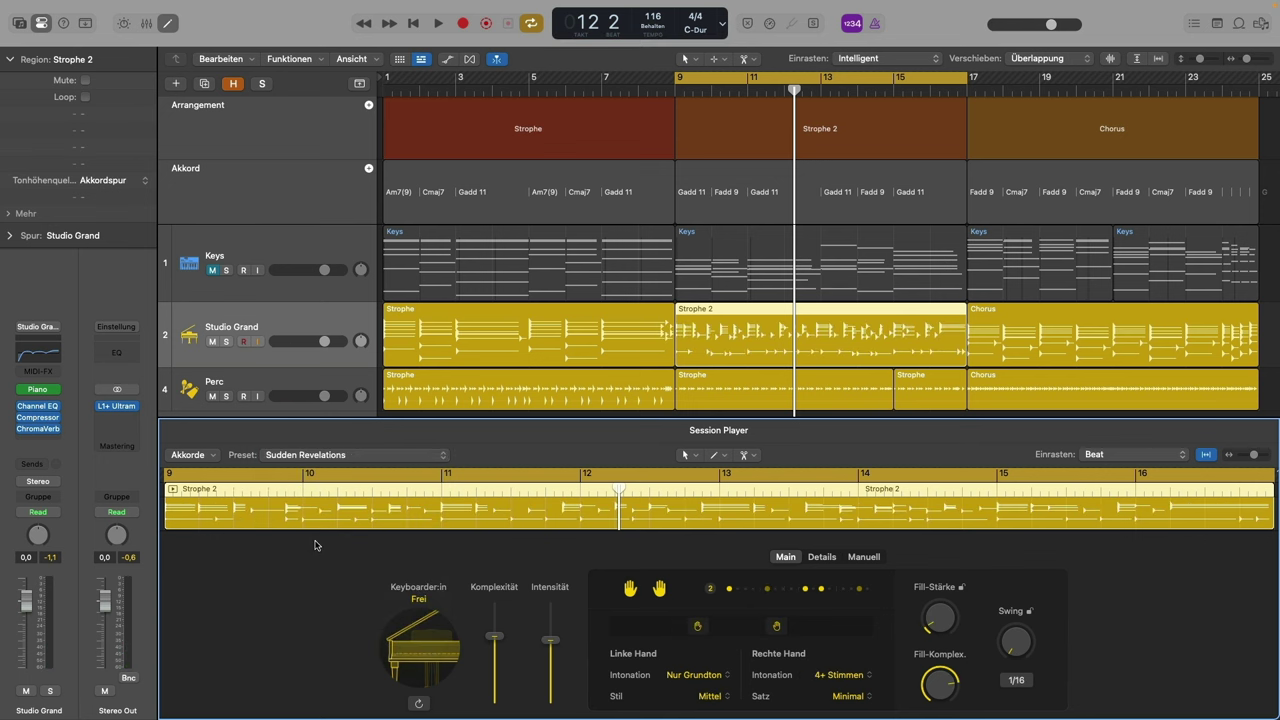
{"action": "key", "text": "shift+space"}
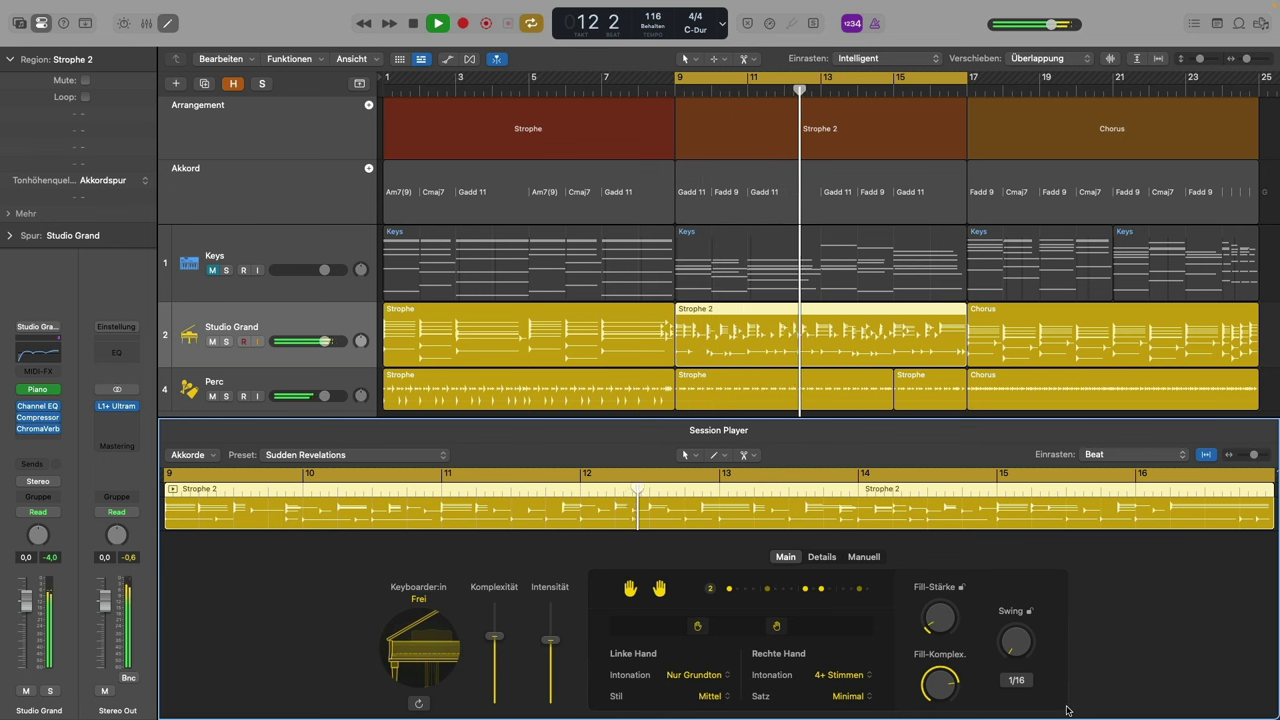
{"action": "key", "text": "space"}
Lower the fill complexity and overall complexity of the Studio Grand's Strophe 2 region and view its available rhythm patterns
{"action": "left_click", "coordinate": [865, 557]}
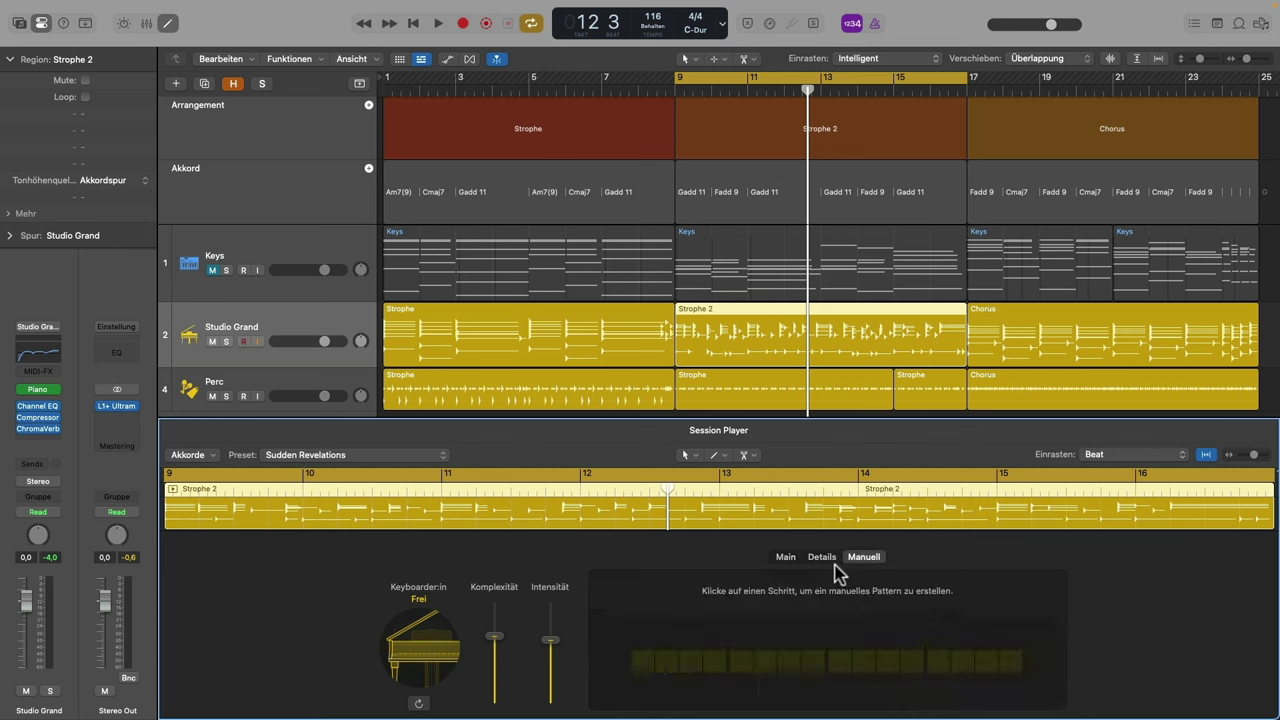
{"action": "left_click", "coordinate": [786, 557]}
{"action": "left_click_drag", "start_coordinate": [940, 688], "coordinate": [940, 706]}
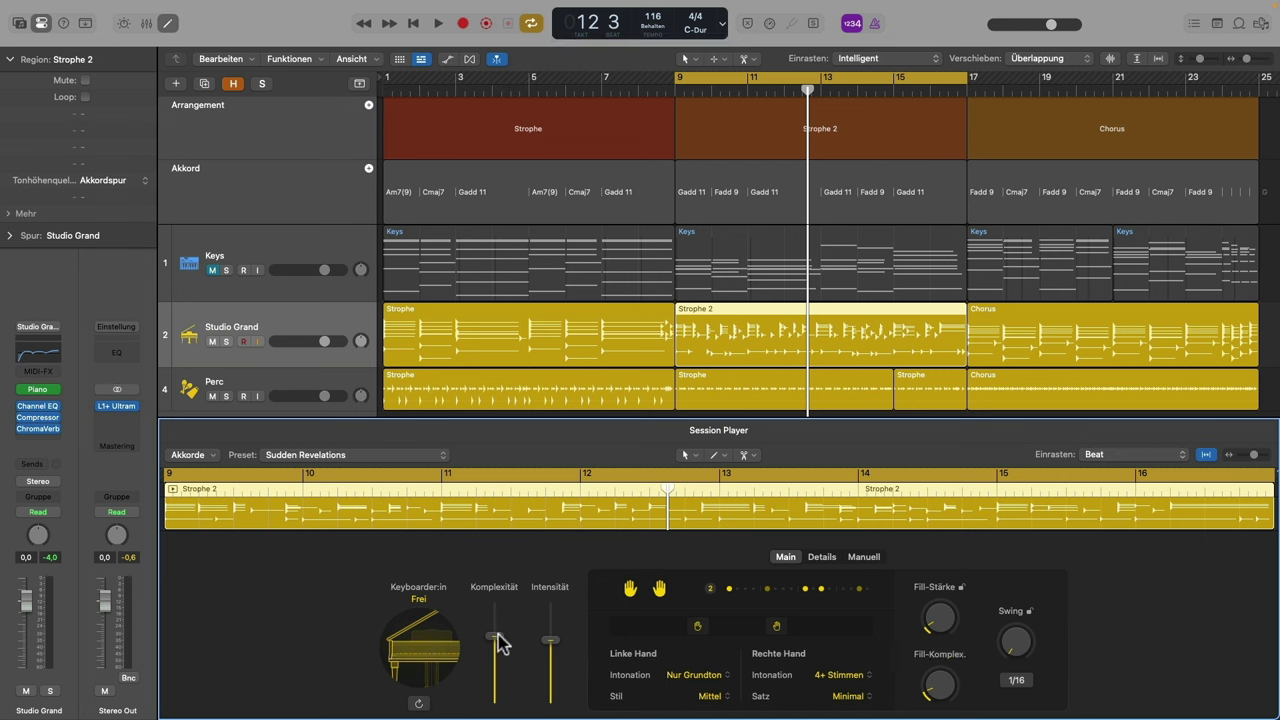
{"action": "left_click_drag", "start_coordinate": [500, 643], "coordinate": [496, 680]}
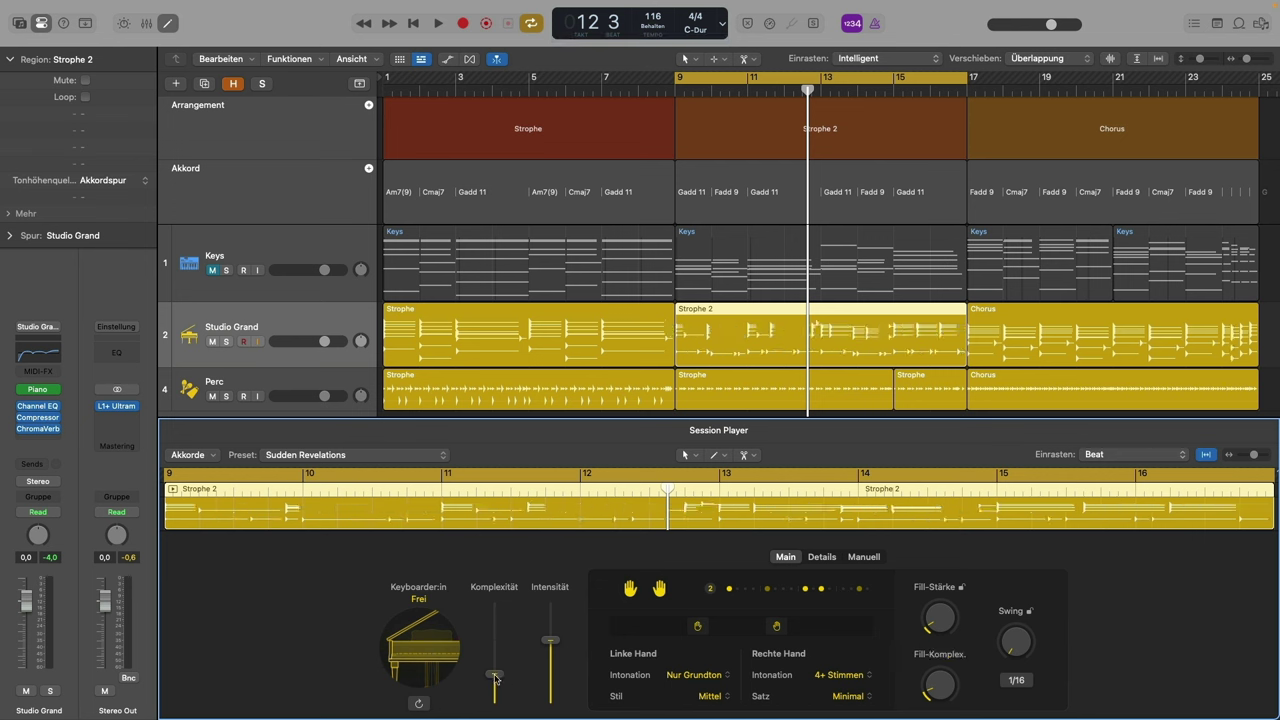
{"action": "left_click", "coordinate": [785, 587]}
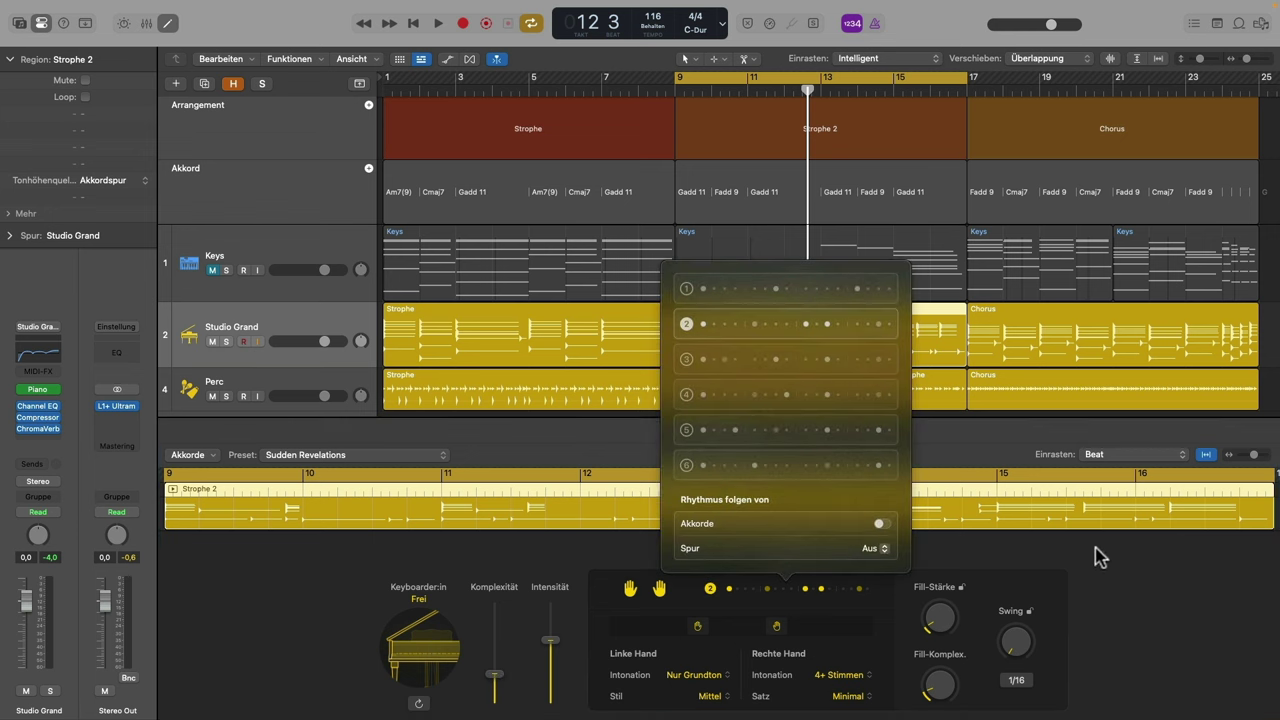
{"action": "left_click", "coordinate": [1144, 601]}
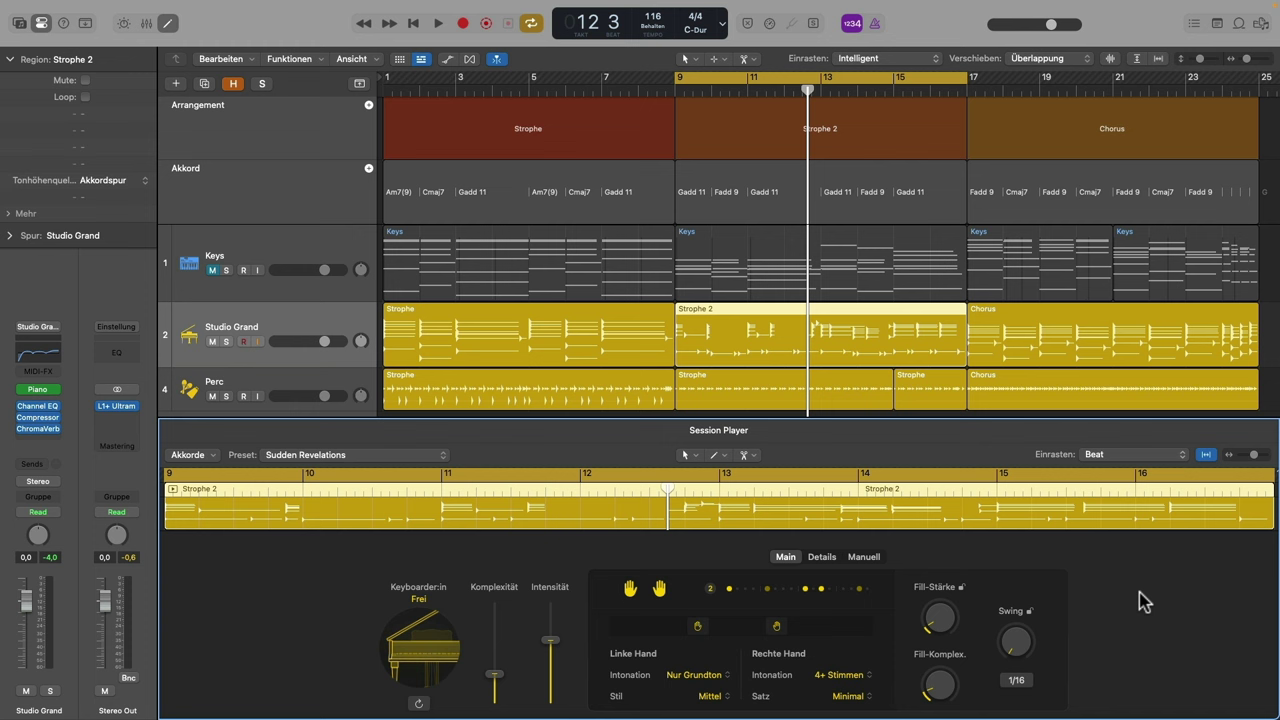
Listen to the Strophe 2 section while raising the Studio Grand's complexity in small amounts to slightly below the middle
{"action": "key", "text": "space"}
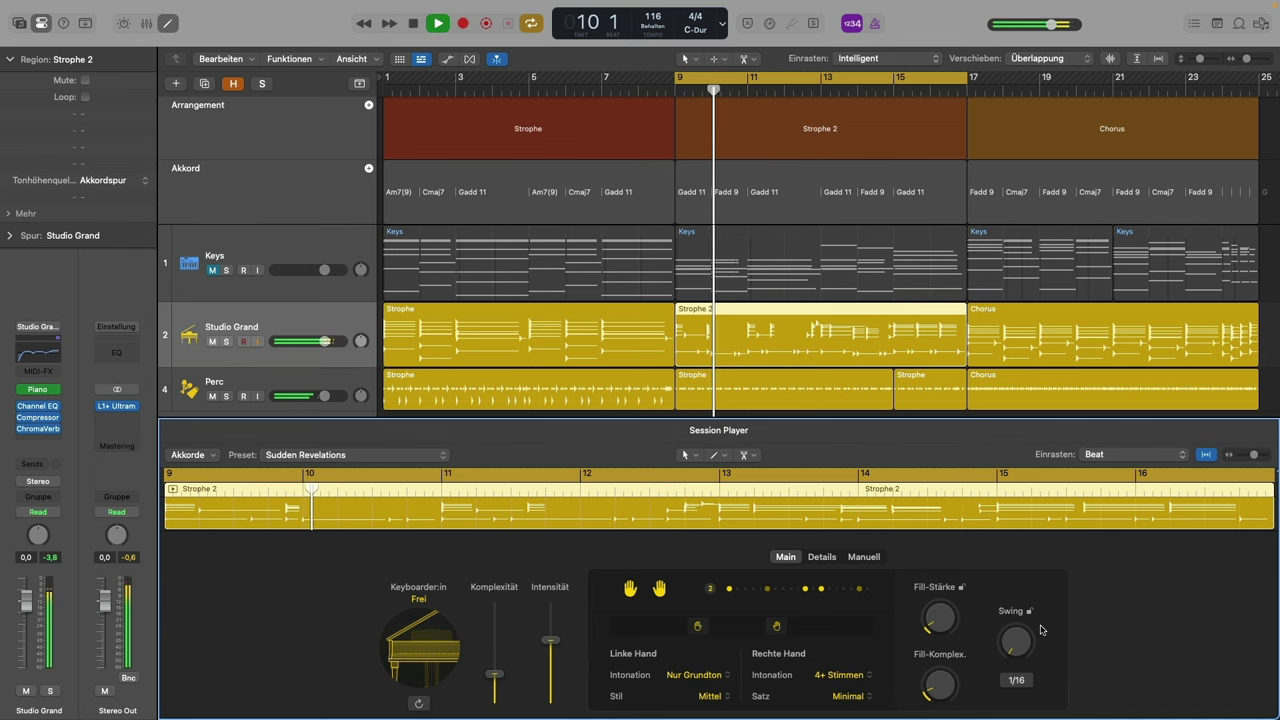
{"action": "left_click_drag", "start_coordinate": [500, 677], "coordinate": [499, 670]}
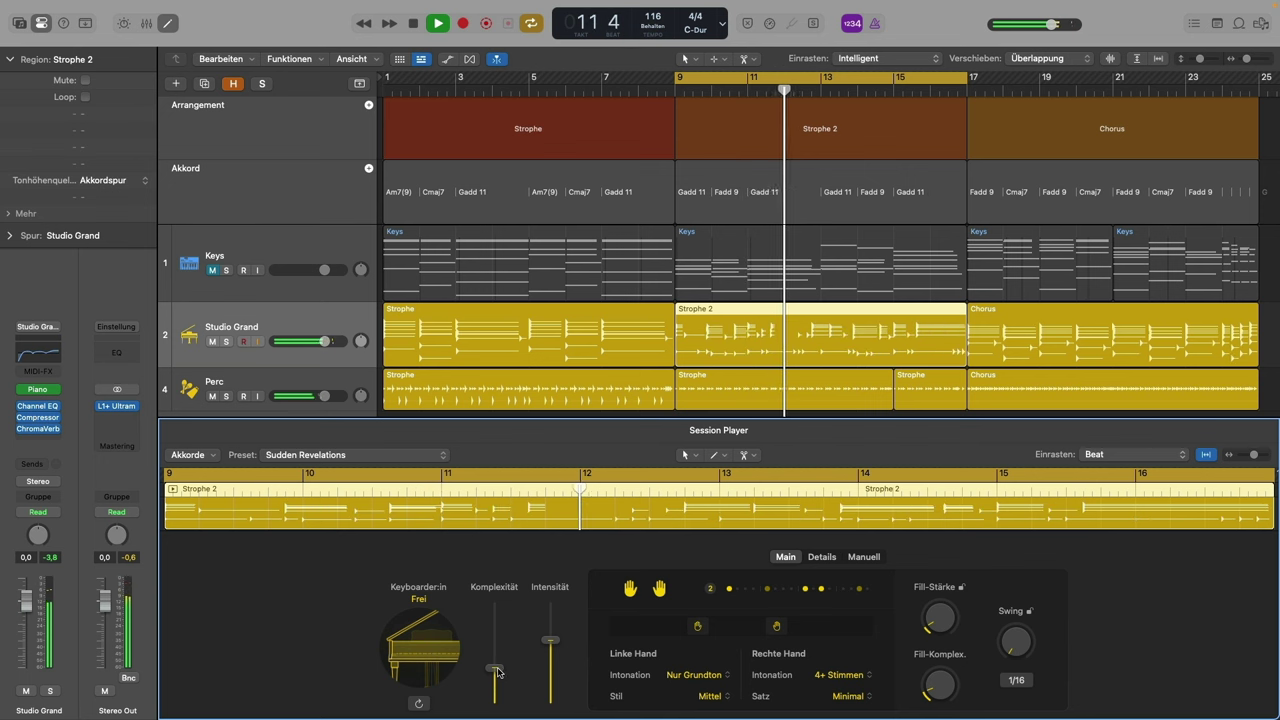
{"action": "left_click_drag", "start_coordinate": [498, 672], "coordinate": [500, 668]}
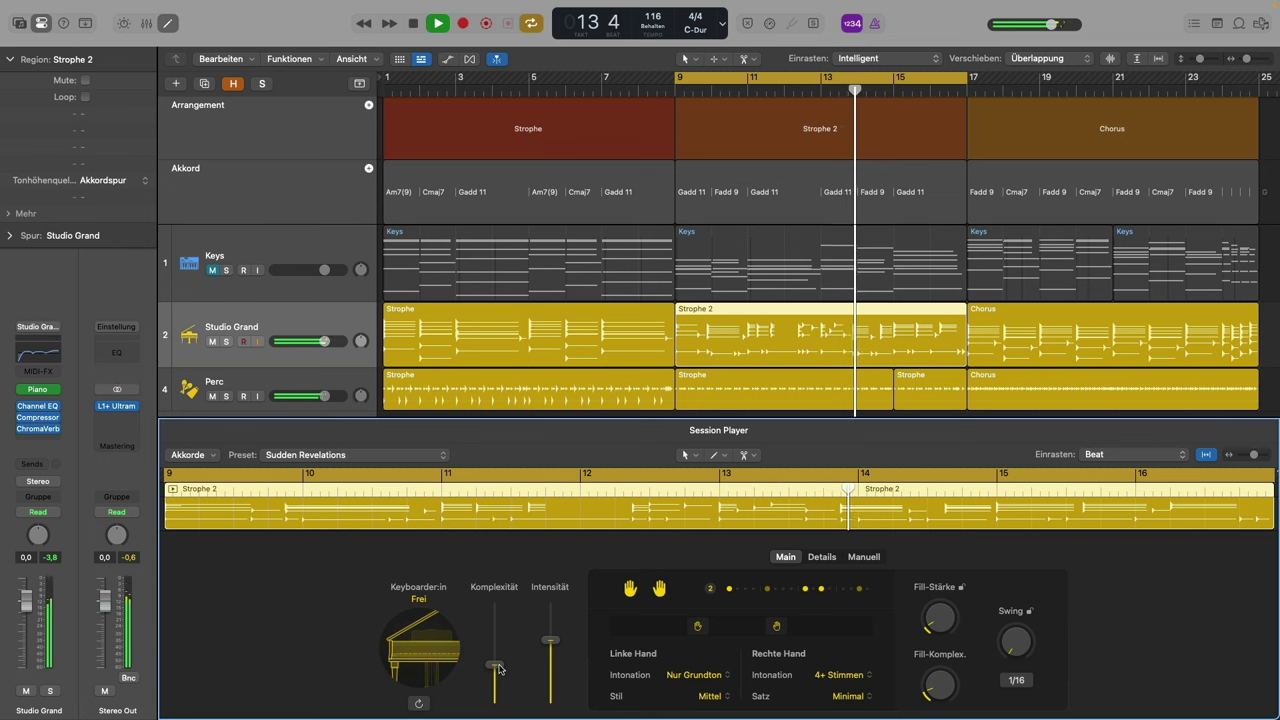
{"action": "left_click_drag", "start_coordinate": [500, 668], "coordinate": [501, 664]}
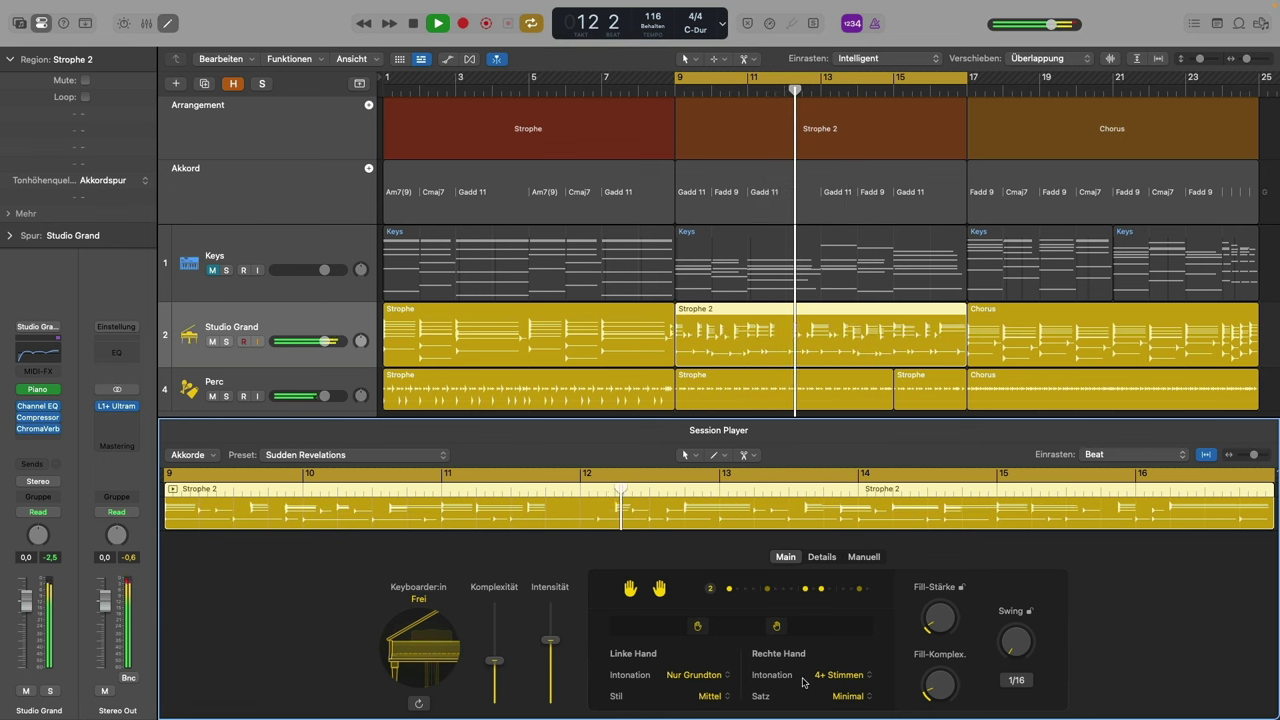
{"action": "key", "text": "space"}
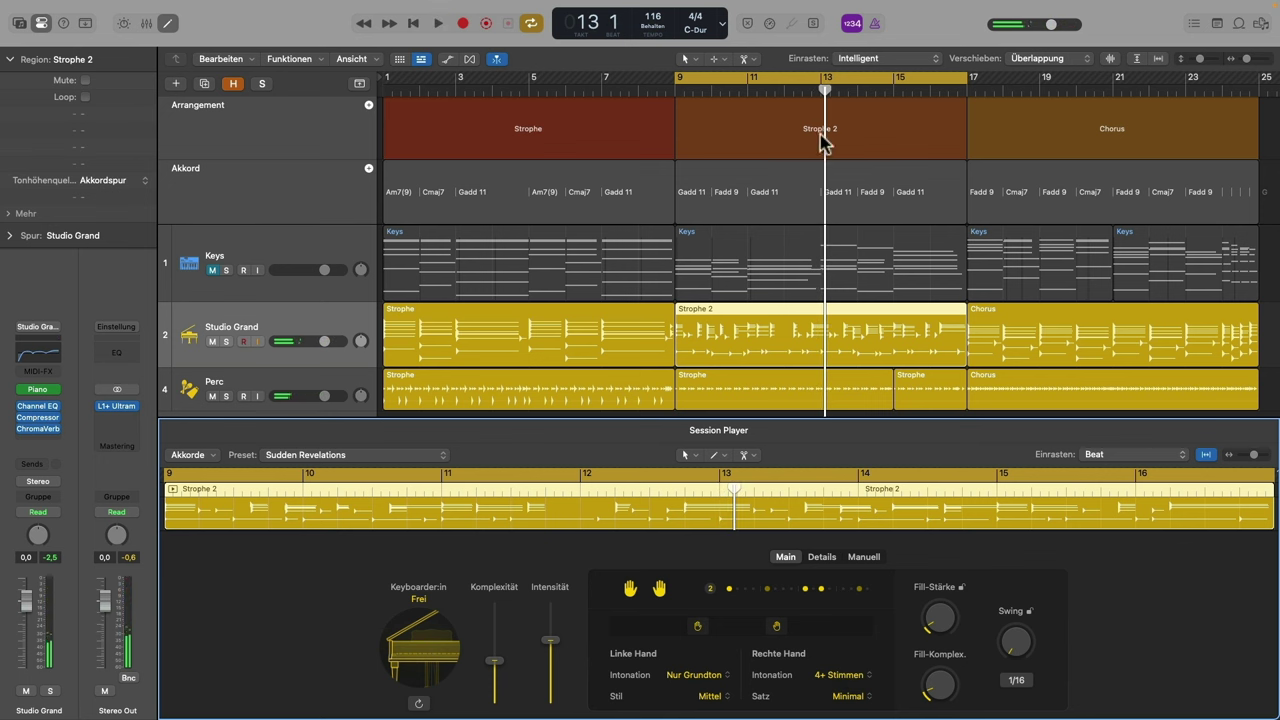
Split the Studio Grand's Strophe 2 region at bar 15 and raise the second part's fill complexity and its fill strength to about 50 %
{"action": "left_click_drag", "start_coordinate": [825, 90], "coordinate": [894, 90]}
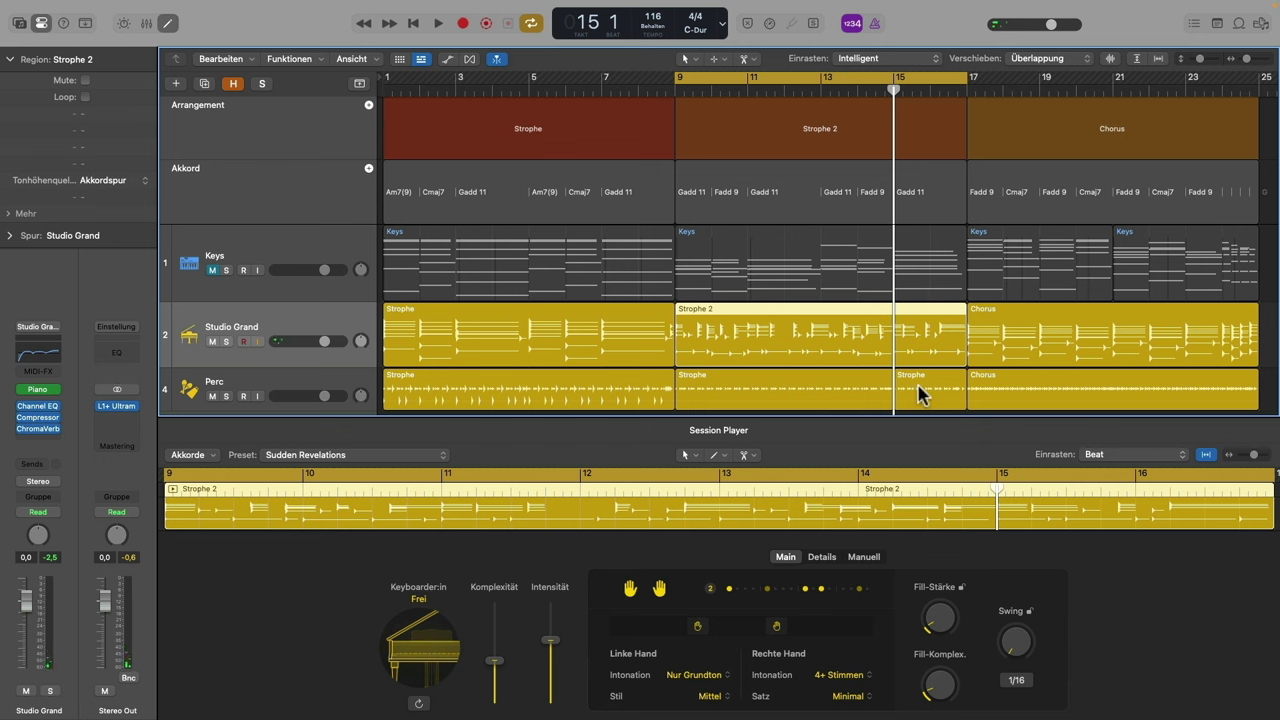
{"action": "key", "text": "super+t"}
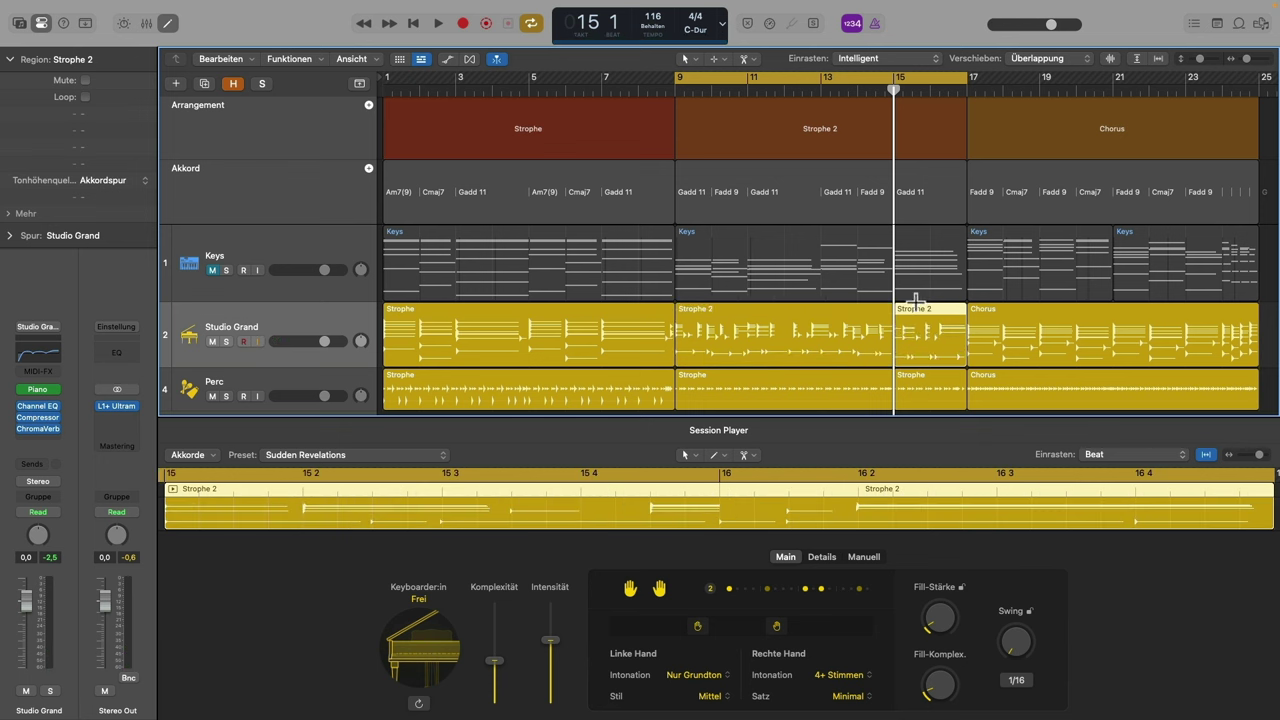
{"action": "left_click_drag", "start_coordinate": [929, 682], "coordinate": [903, 630]}
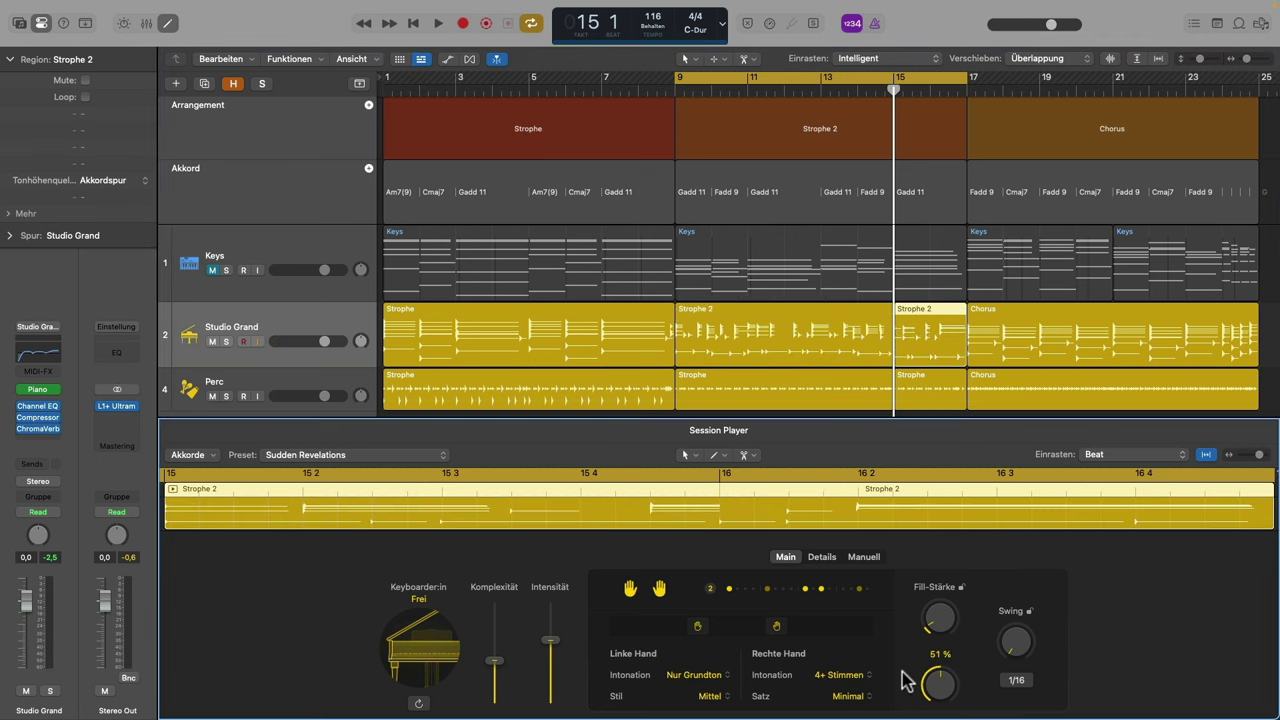
{"action": "mouse_move", "coordinate": [930, 683]}
{"action": "left_mouse_down"}
{"action": "mouse_move", "coordinate": [922, 652]}
{"action": "mouse_move", "coordinate": [933, 666]}
{"action": "left_mouse_up"}
{"action": "left_click_drag", "start_coordinate": [935, 620], "coordinate": [903, 553]}
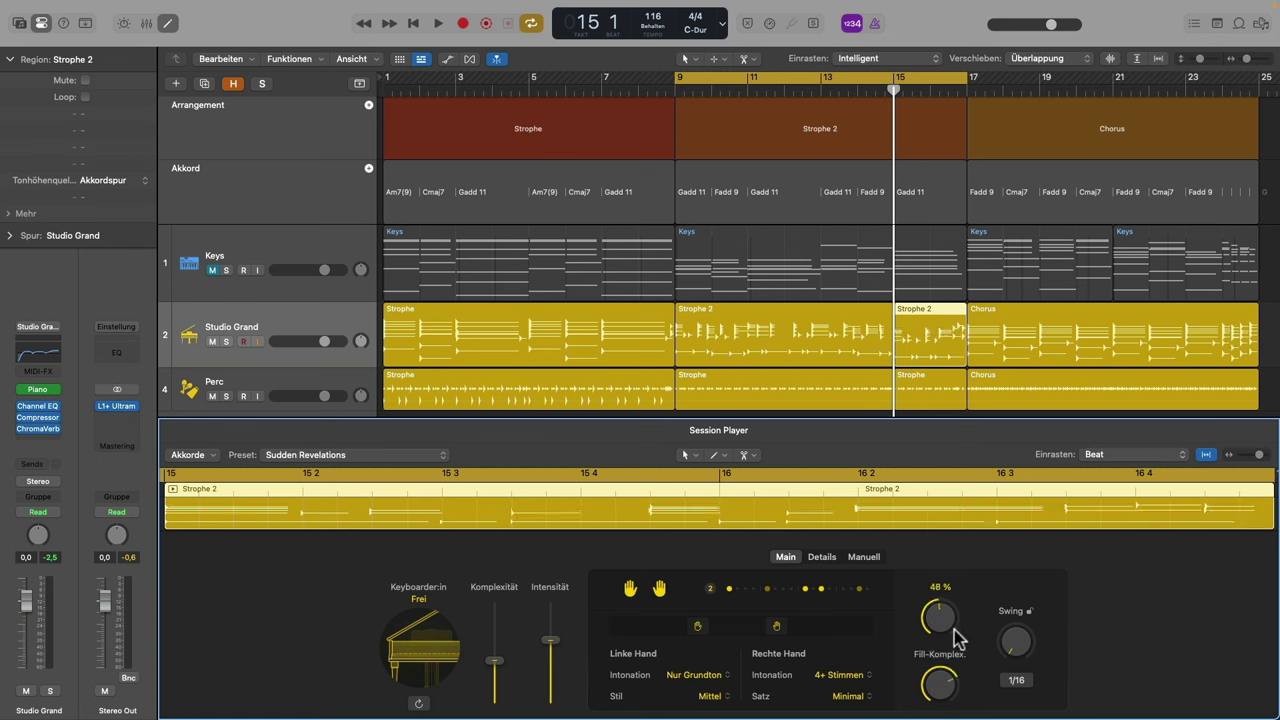
{"action": "left_click_drag", "start_coordinate": [934, 620], "coordinate": [934, 615]}
{"action": "key", "text": "ctrl+Right"}
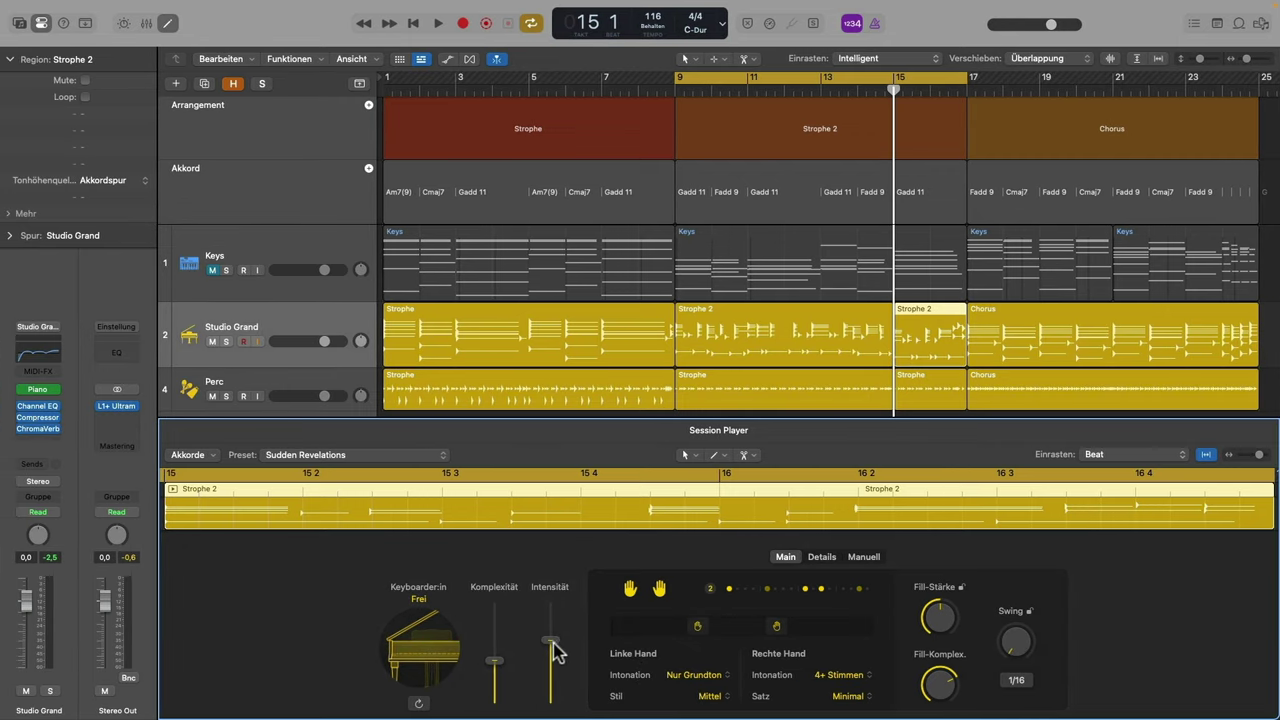
Raise the intensity of the Studio Grand's short Strophe 2 region at bar 15 and listen to it
{"action": "left_click_drag", "start_coordinate": [551, 643], "coordinate": [551, 618]}
{"action": "key", "text": "space"}
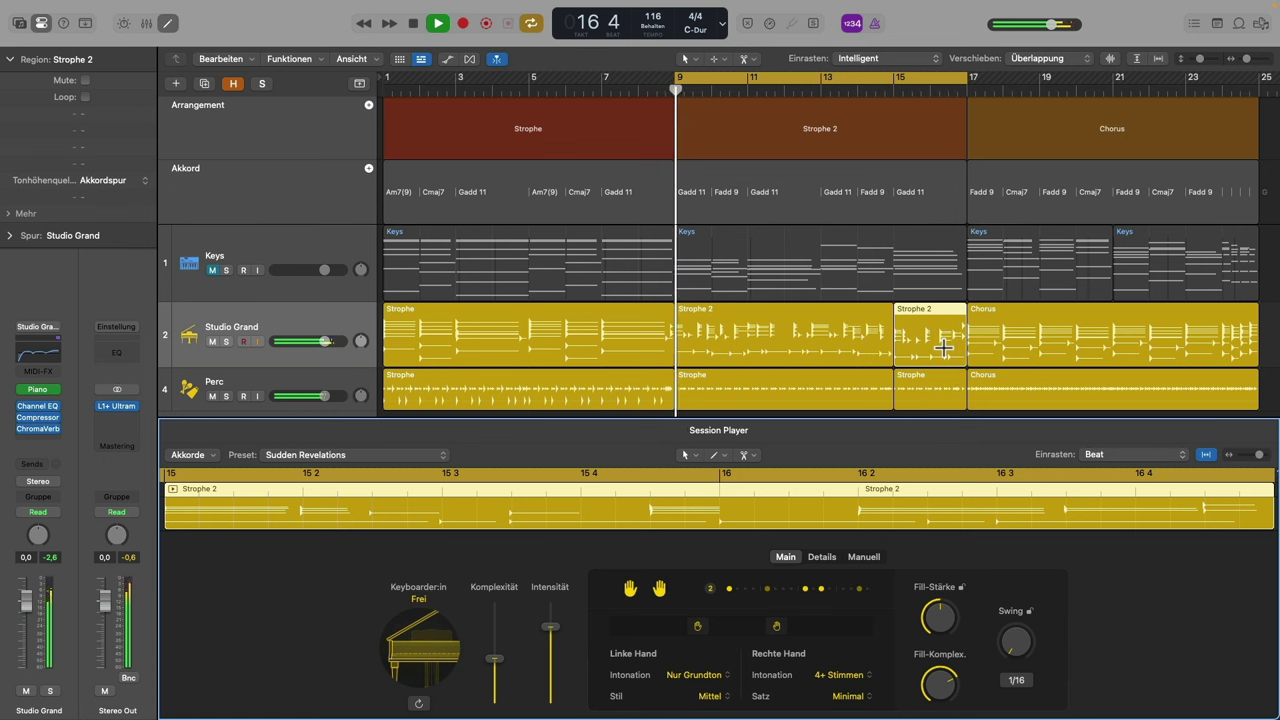
{"action": "key", "text": "space"}
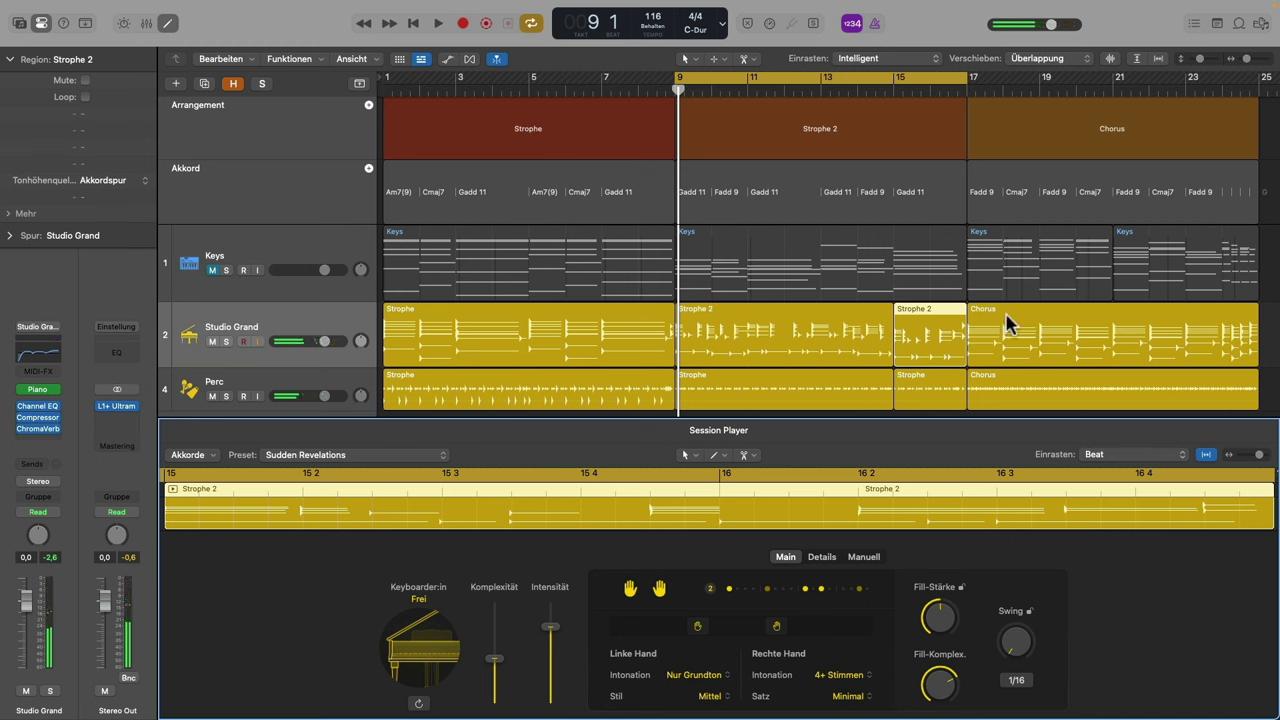
Set the cycle range and playhead to the Studio Grand's Chorus region and apply the preset Keep Moving to it
{"action": "left_click", "coordinate": [1009, 326]}
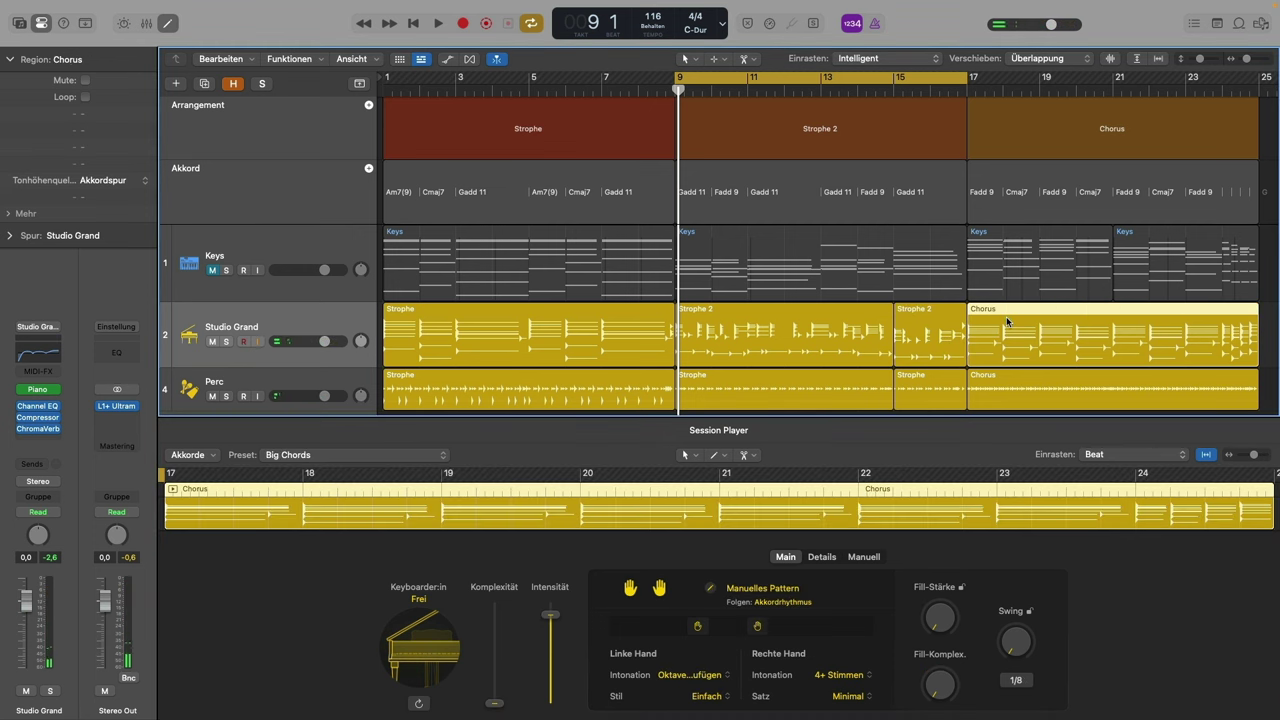
{"action": "key", "text": "super+u"}
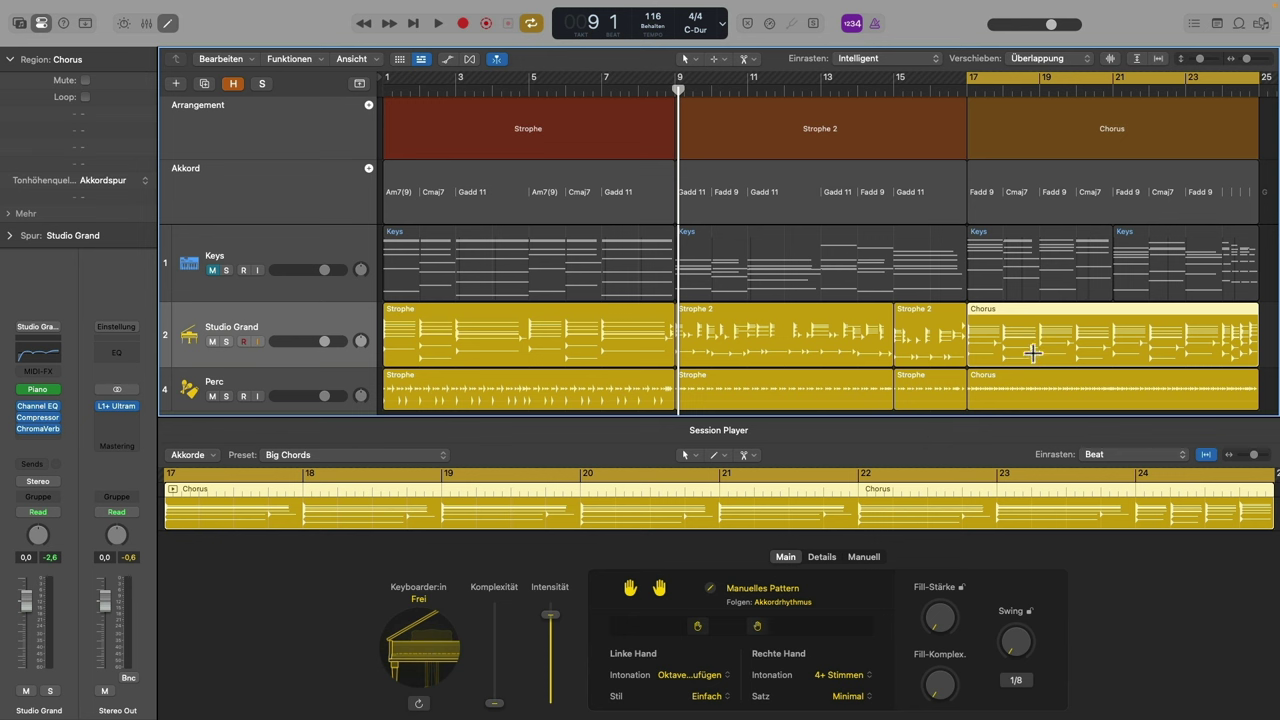
{"action": "left_click", "coordinate": [967, 92]}
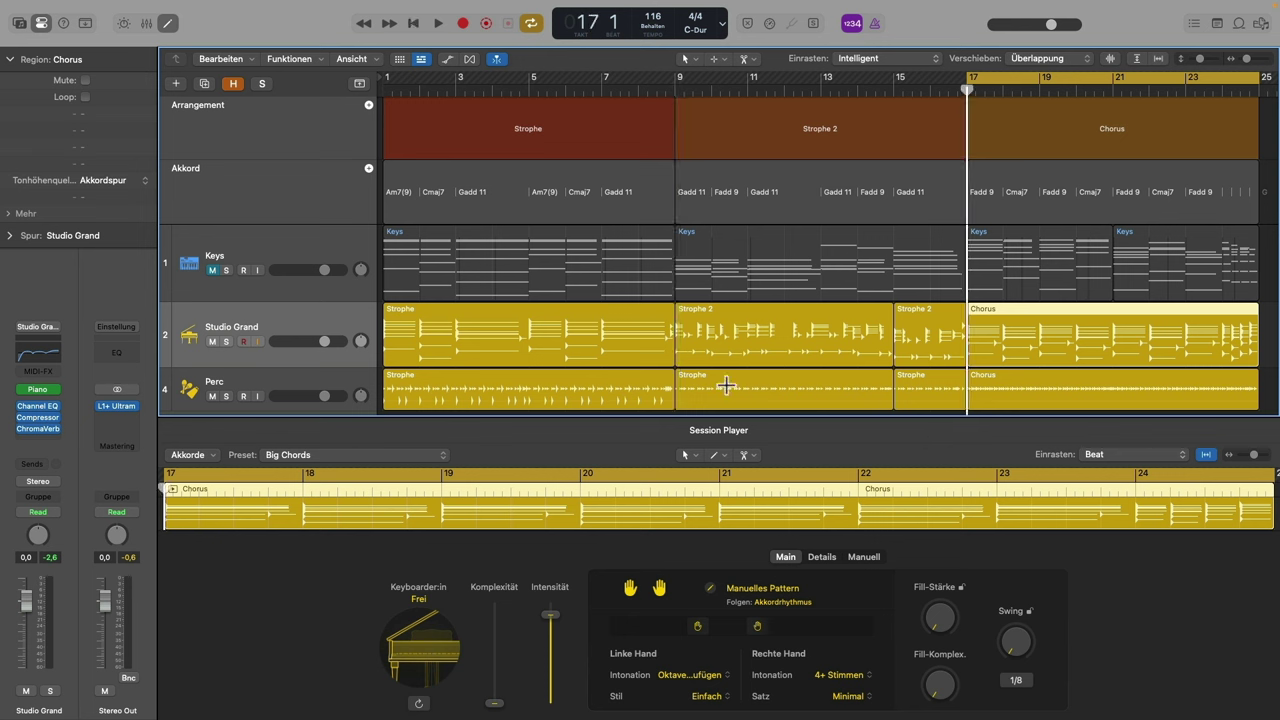
{"action": "left_click", "coordinate": [443, 456]}
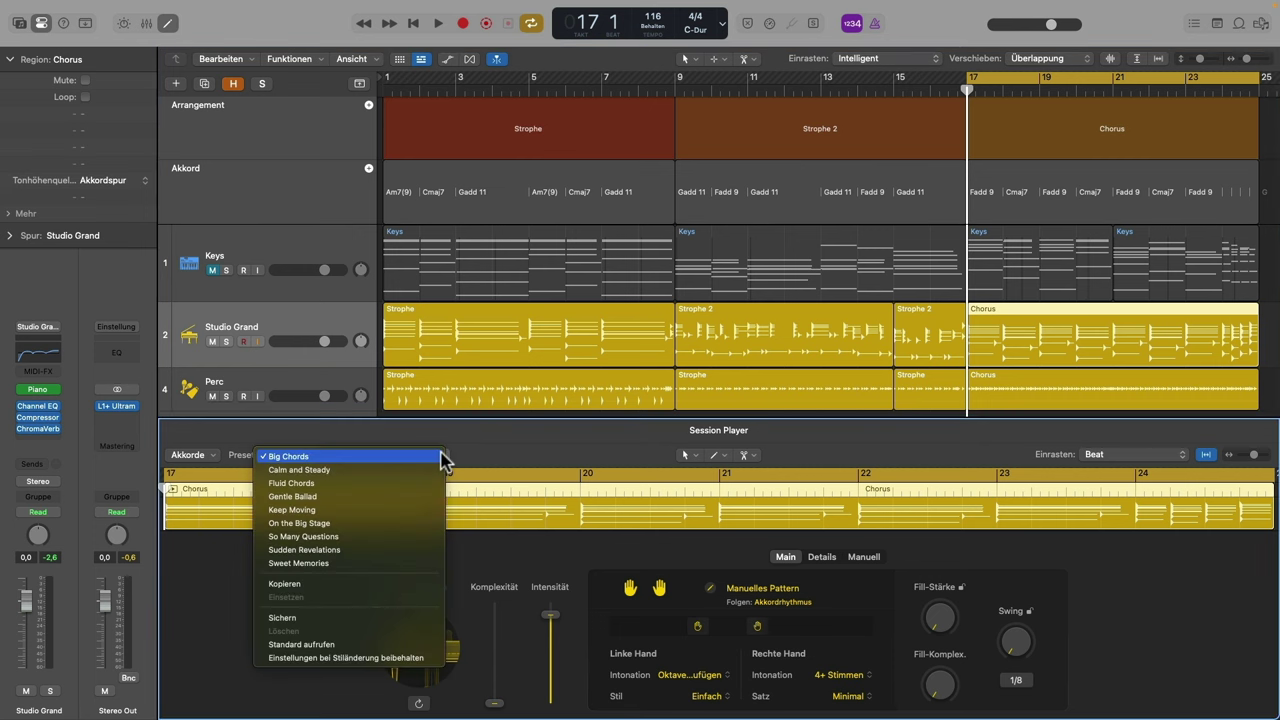
{"action": "left_click", "coordinate": [289, 511]}
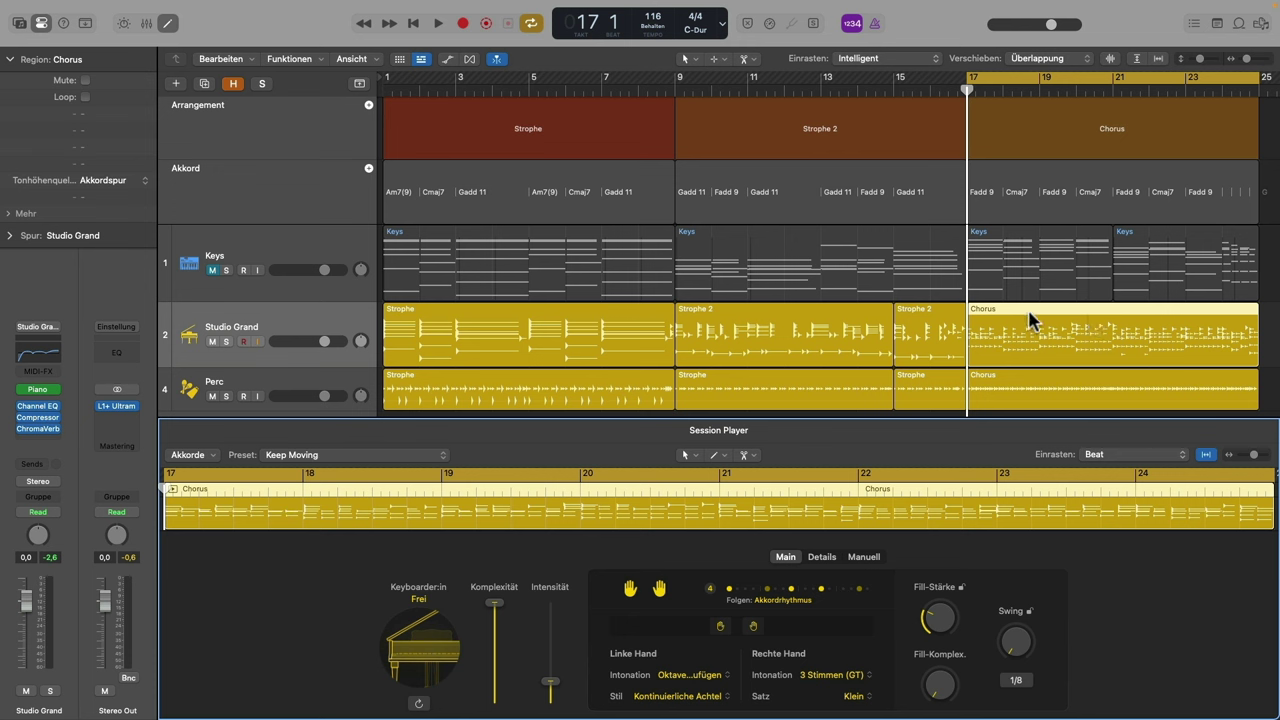
Listen to the Chorus while raising the Studio Grand's intensity strongly and lowering its complexity slightly
{"action": "key", "text": "space"}
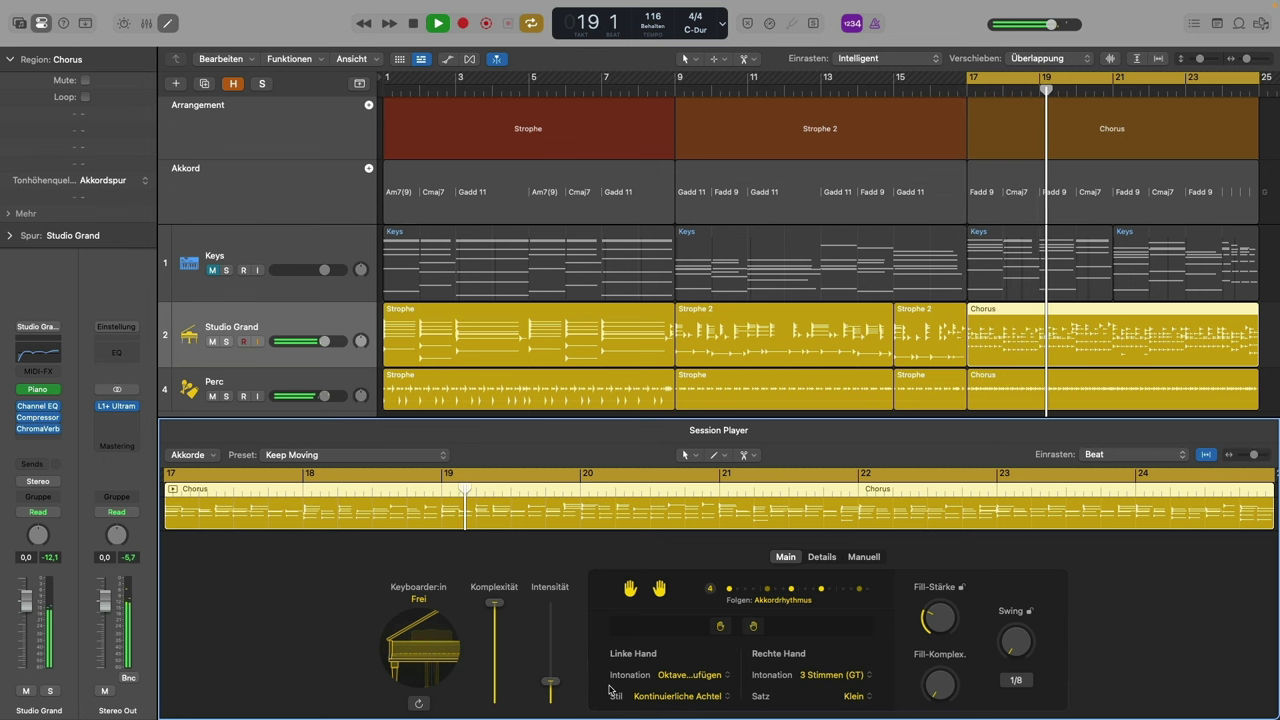
{"action": "left_click_drag", "start_coordinate": [549, 682], "coordinate": [495, 618]}
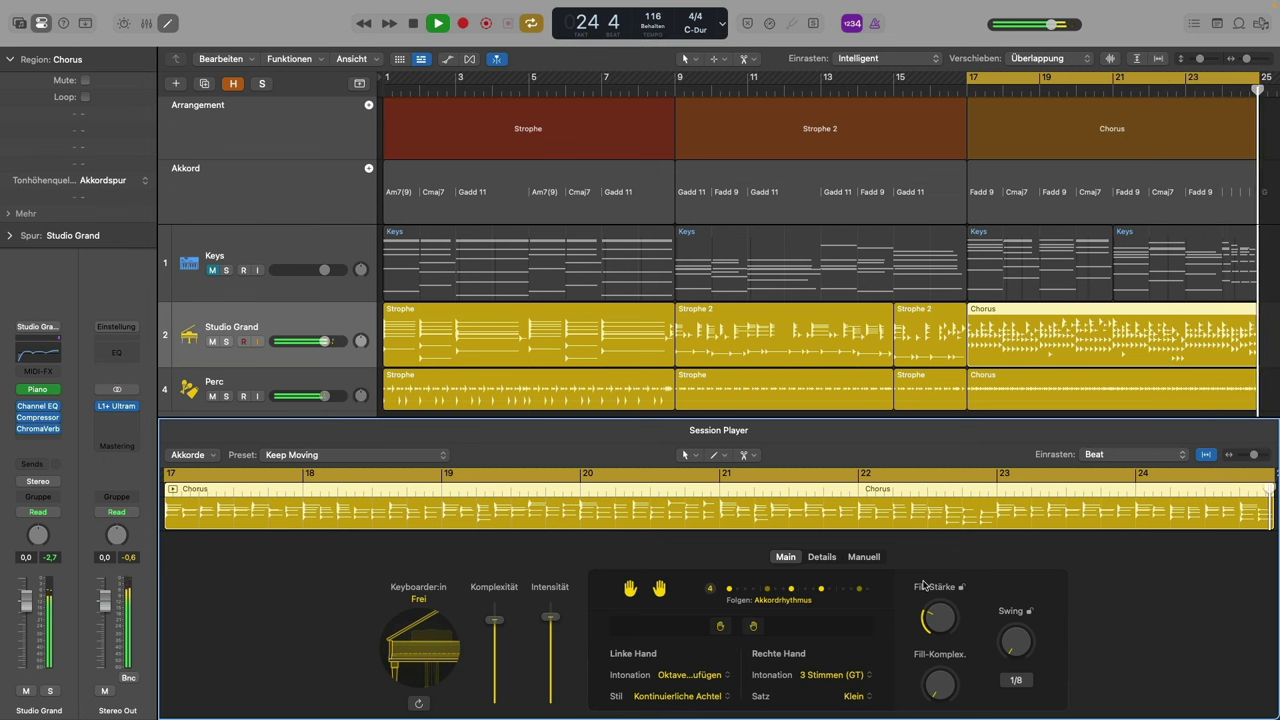
{"action": "key", "text": "space"}
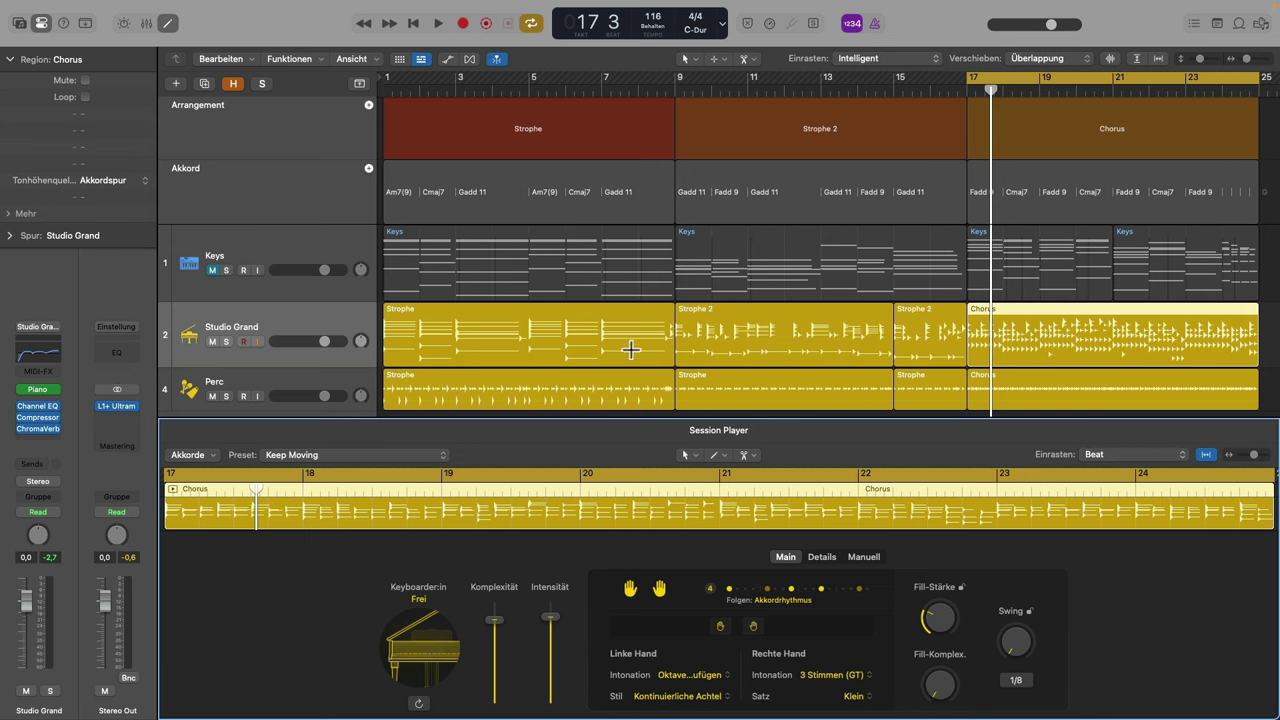
Review the player settings of the Studio Grand's Strophe region and both Strophe 2 regions
{"action": "left_click", "coordinate": [540, 330]}
{"action": "left_click", "coordinate": [786, 323]}
{"action": "left_click", "coordinate": [940, 316]}
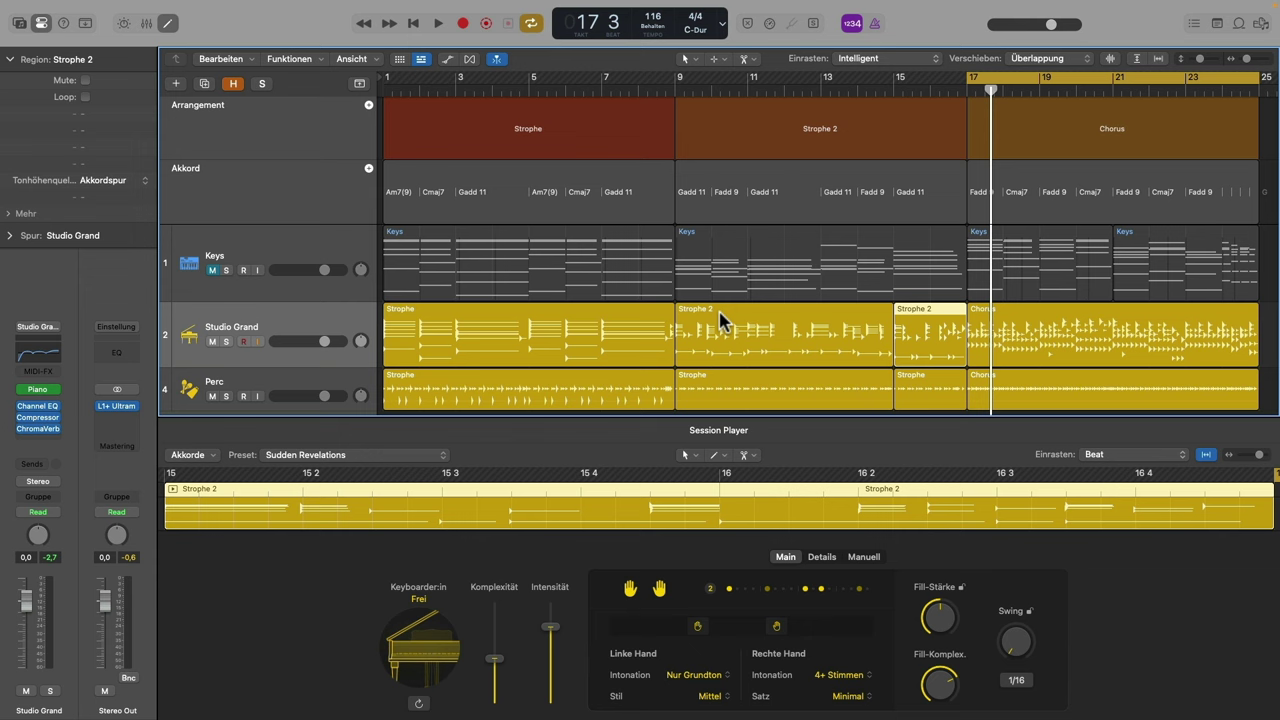
{"action": "left_click", "coordinate": [634, 335]}
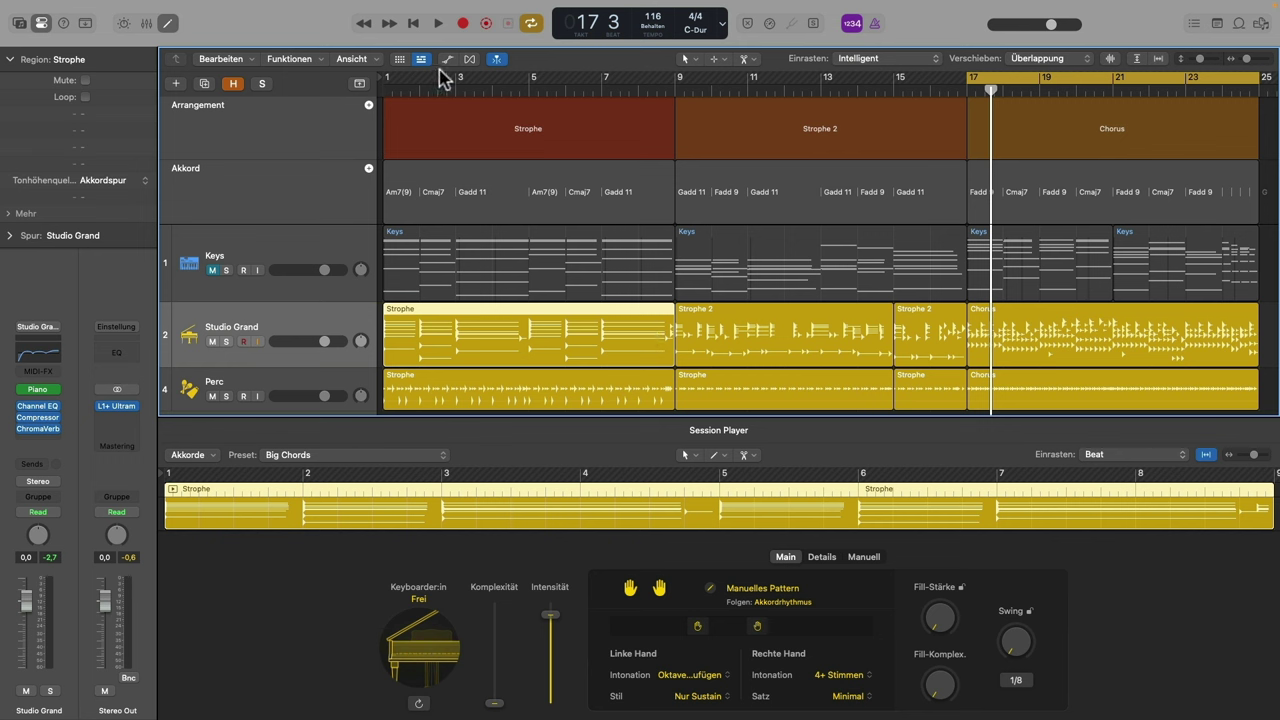
Create one Session Player drummer track in the Indie Pop style
{"action": "left_click", "coordinate": [176, 83]}
{"action": "left_click", "coordinate": [714, 264]}
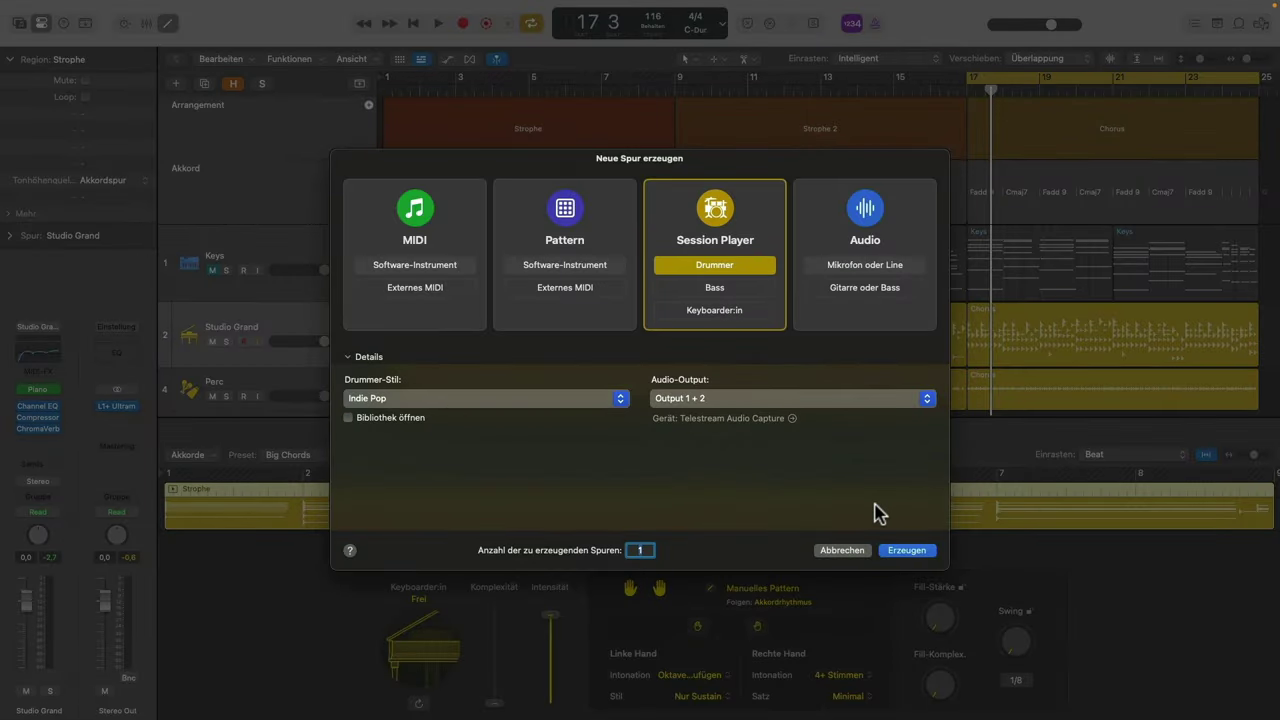
{"action": "left_click", "coordinate": [906, 550]}
{"action": "scroll", "coordinate": [922, 392], "scroll_direction": "down", "scroll_amount": 2}
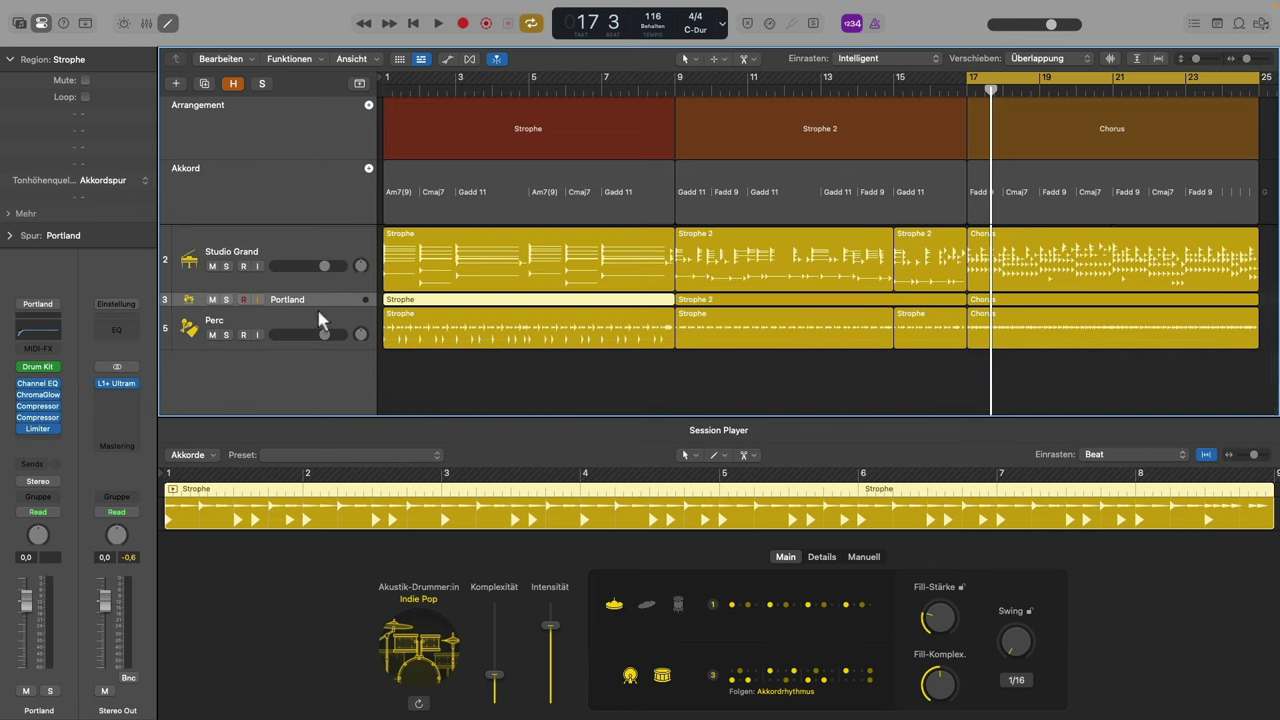
Move the Portland drummer track below Perc, minimize all track heights and enlarge only the drummer track
{"action": "left_click_drag", "start_coordinate": [320, 303], "coordinate": [317, 360]}
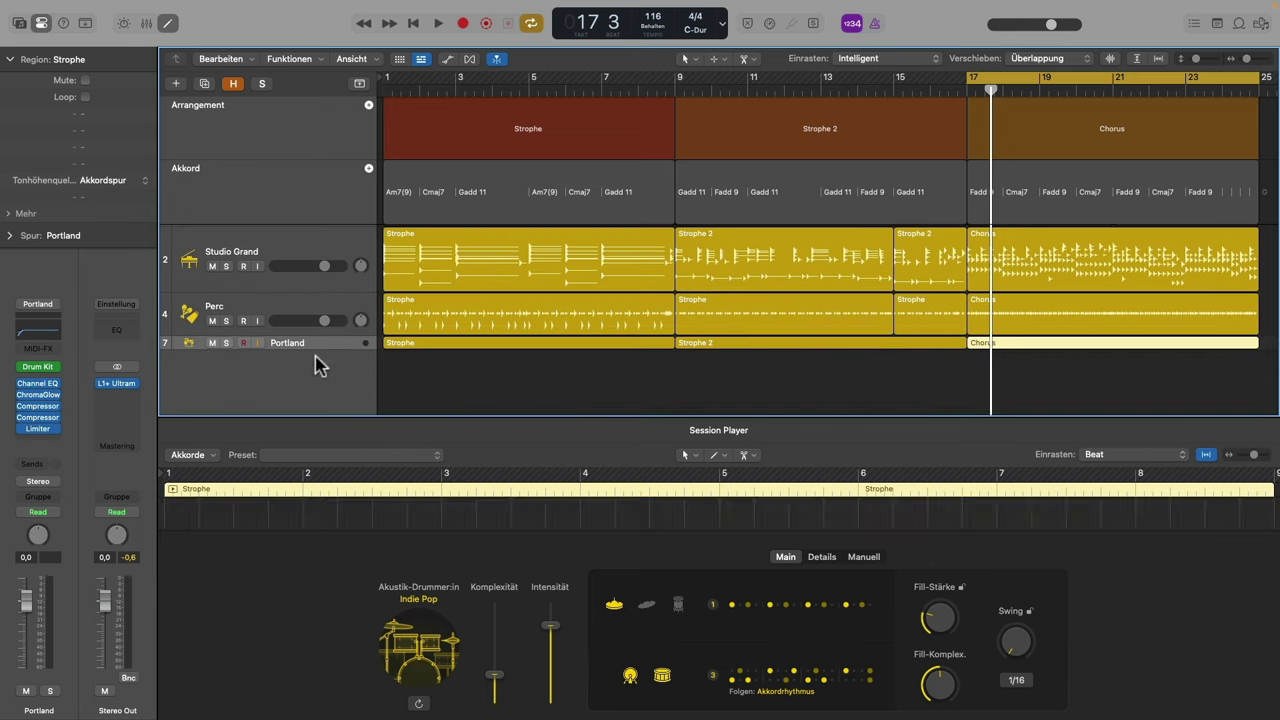
{"action": "left_click", "coordinate": [164, 348], "text": "alt+shift"}
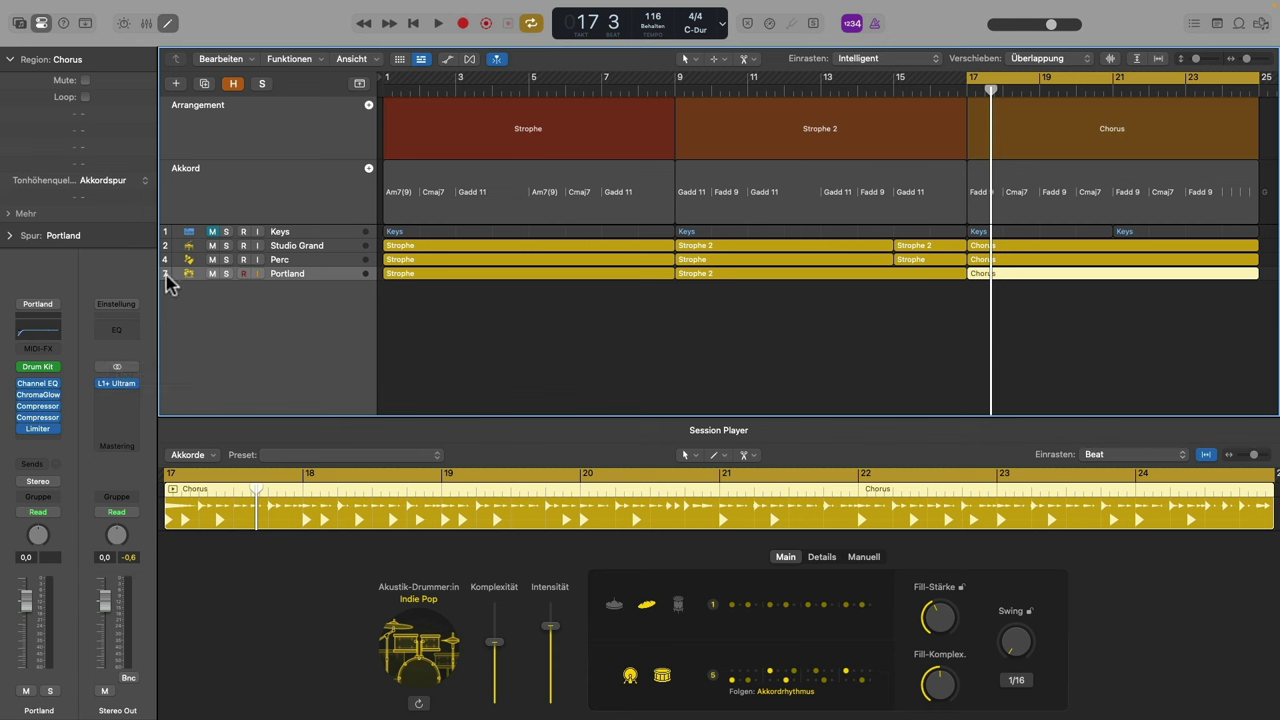
{"action": "left_click_drag", "start_coordinate": [165, 278], "coordinate": [169, 343]}
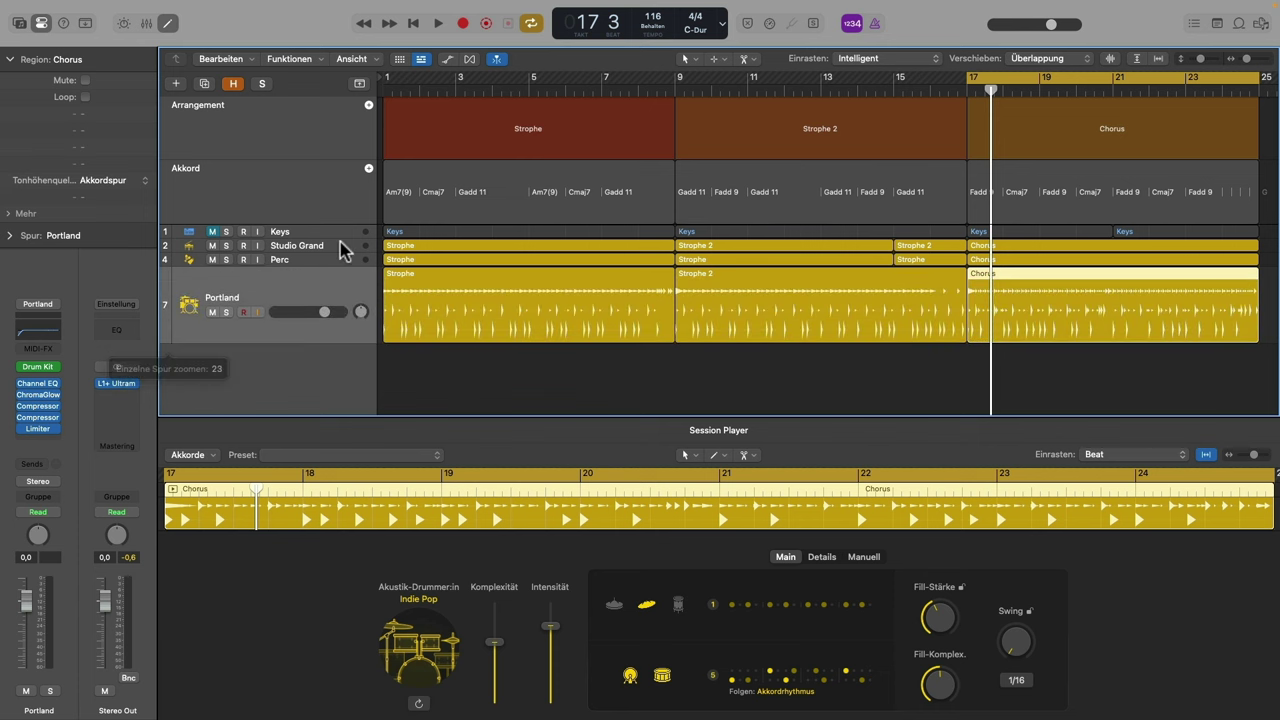
Select the Portland drummer's Strophe region and listen to that section in cycle mode
{"action": "left_click", "coordinate": [455, 280]}
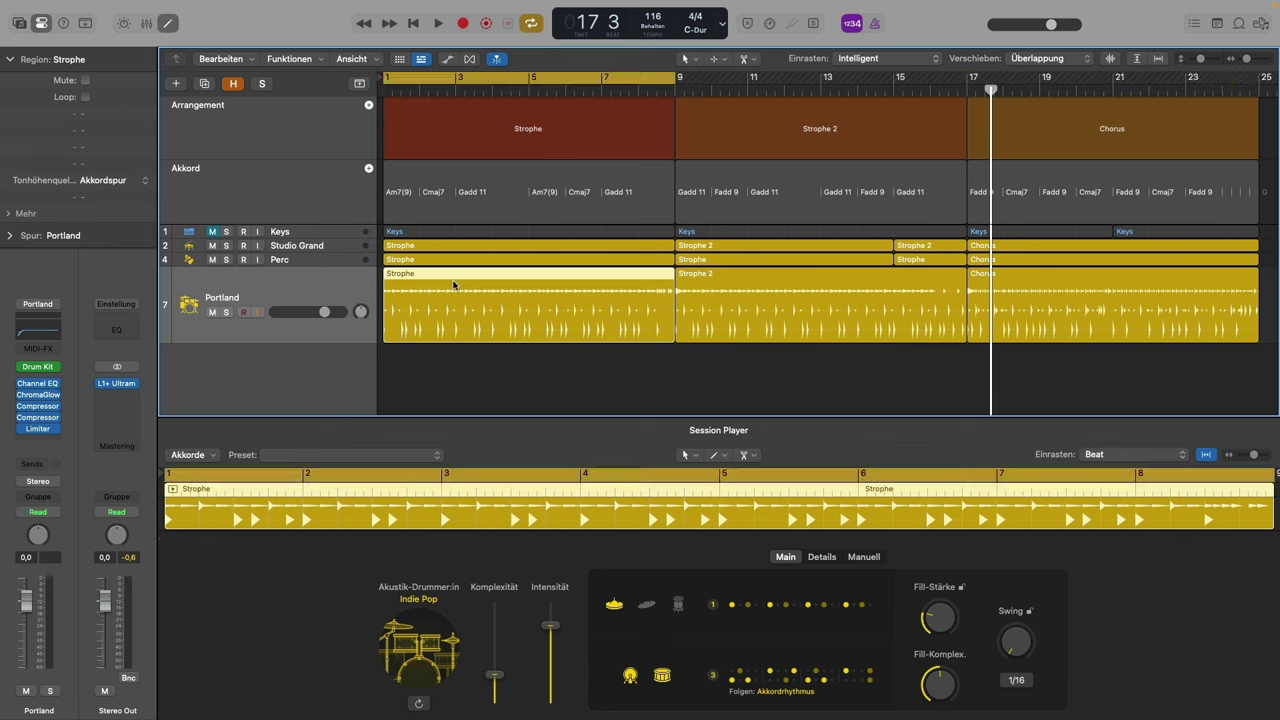
{"action": "key", "text": "space"}
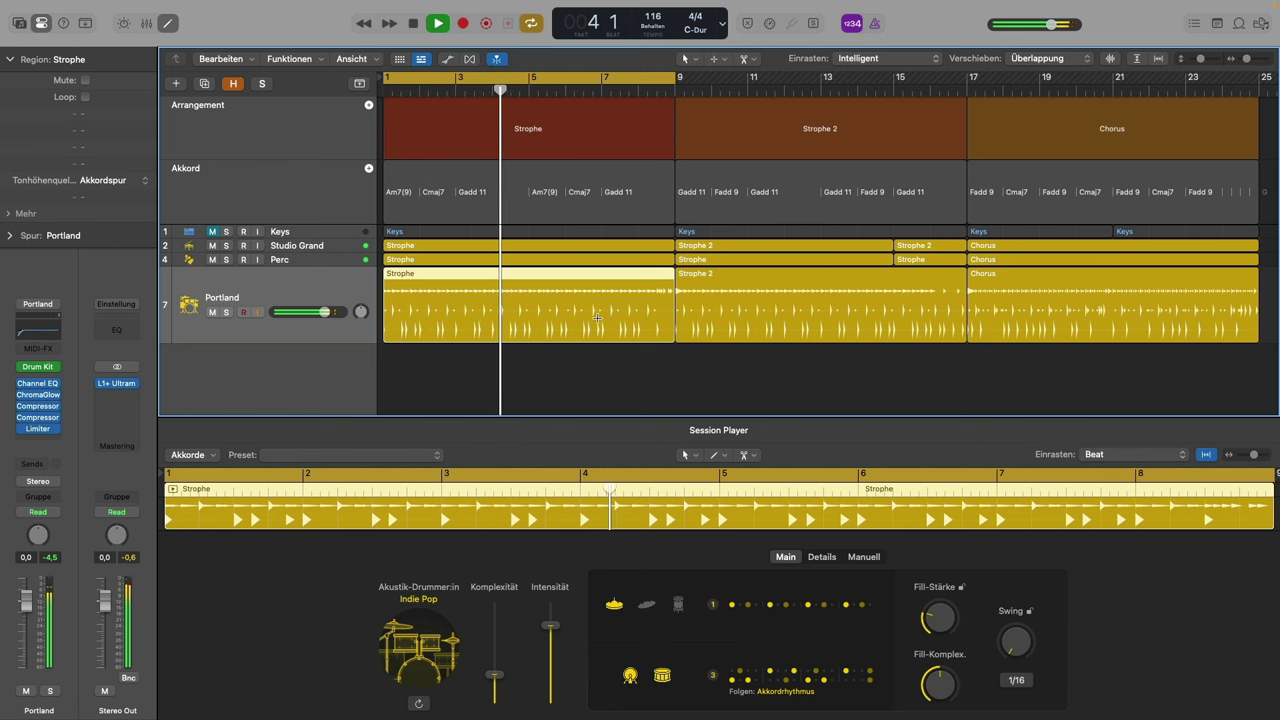
{"action": "key", "text": "space"}
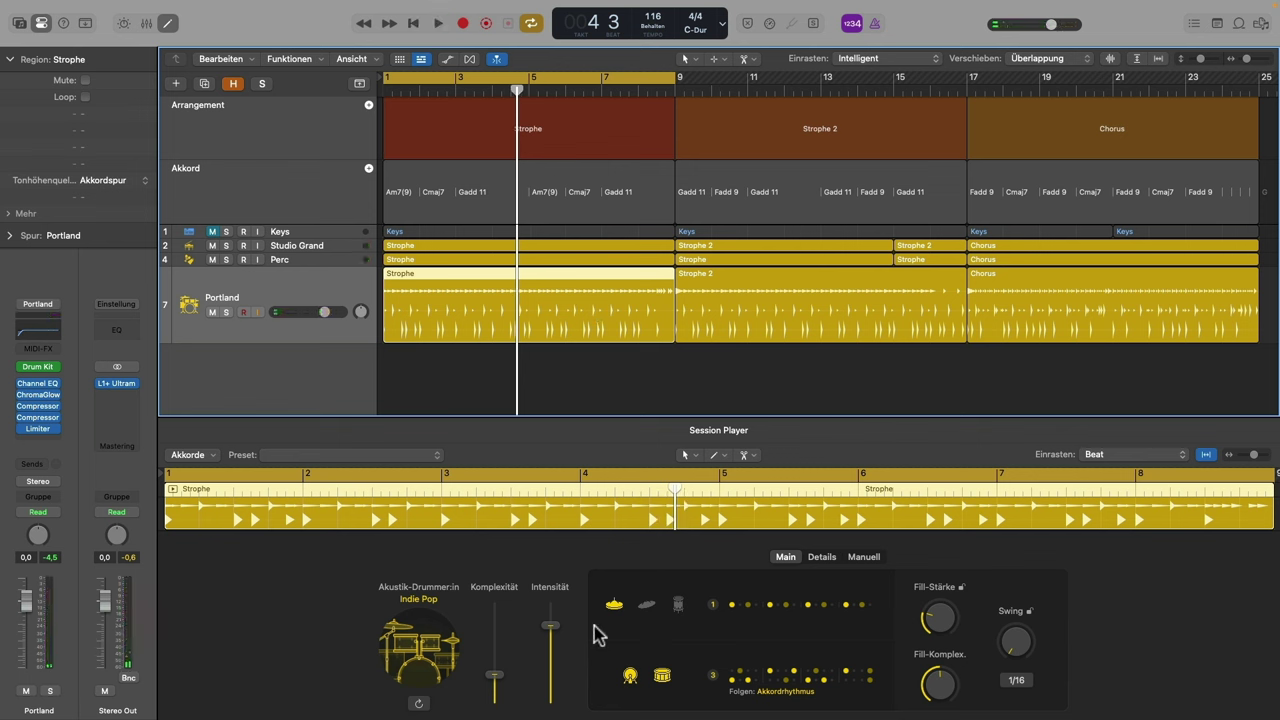
Reduce the Portland drummer's Strophe region to the kick drum alone, choose kick pattern 8 and play the section
{"action": "left_click", "coordinate": [664, 680]}
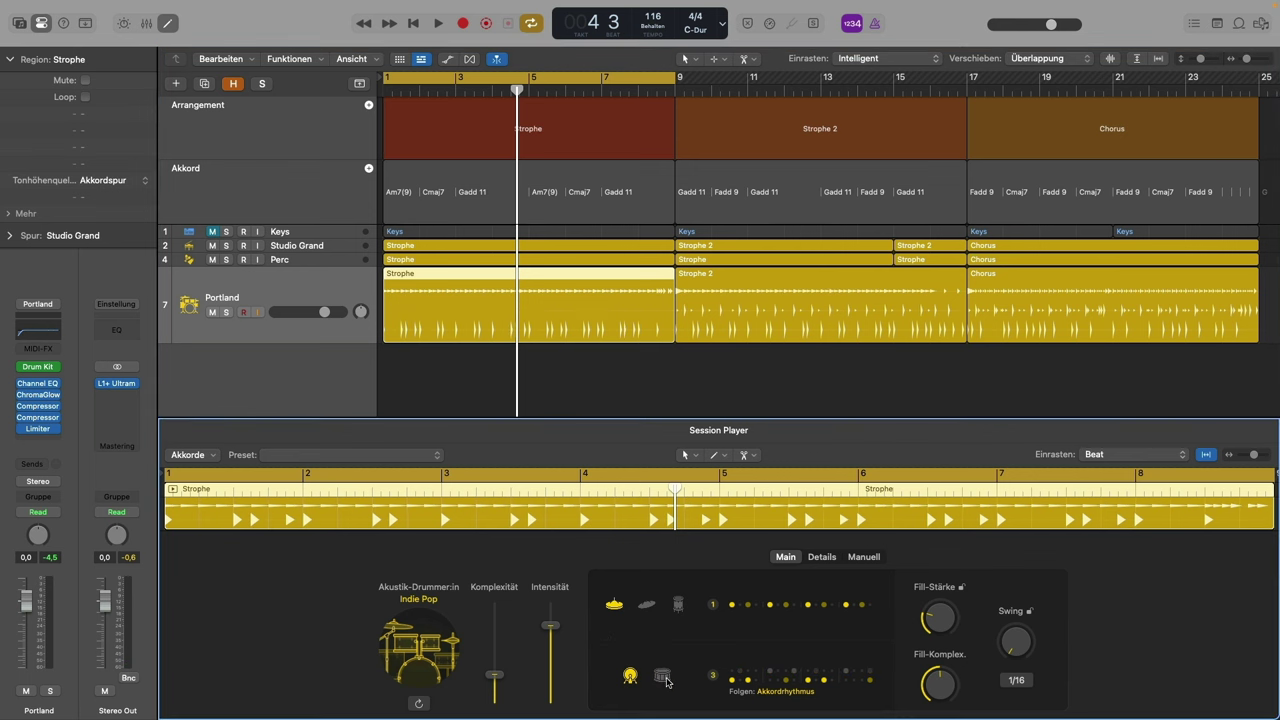
{"action": "left_click", "coordinate": [797, 684]}
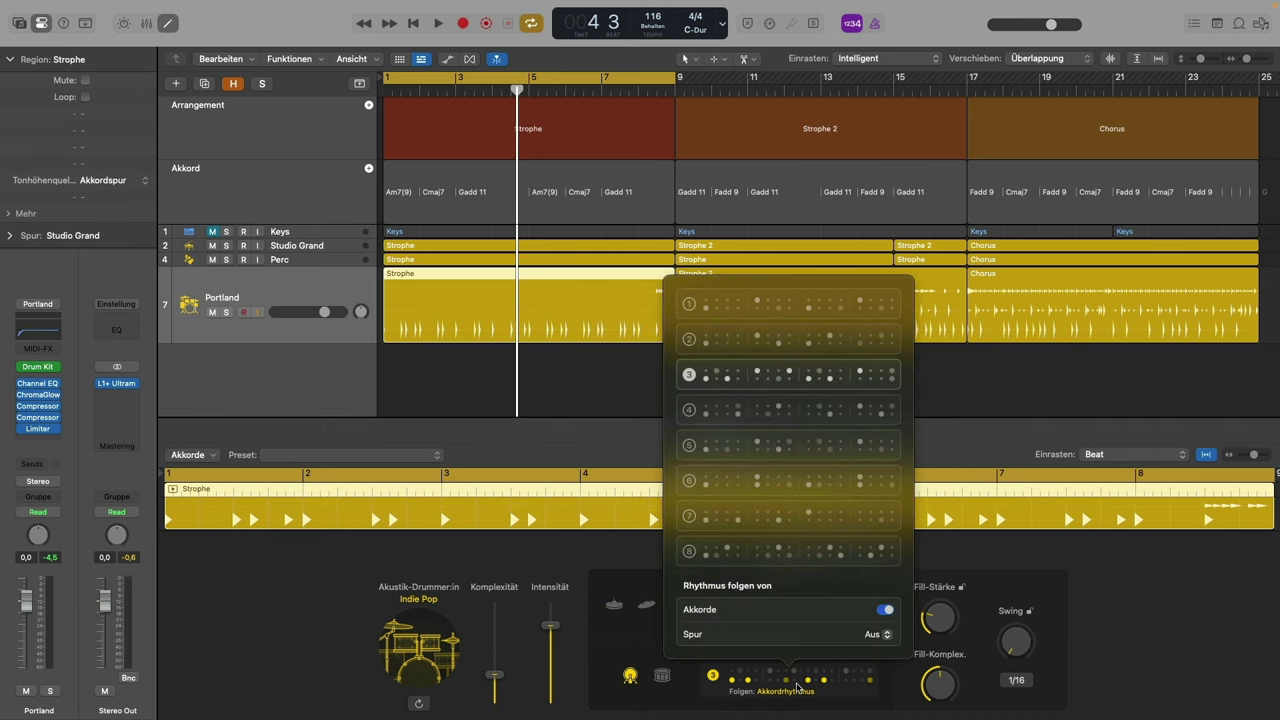
{"action": "left_click", "coordinate": [739, 553]}
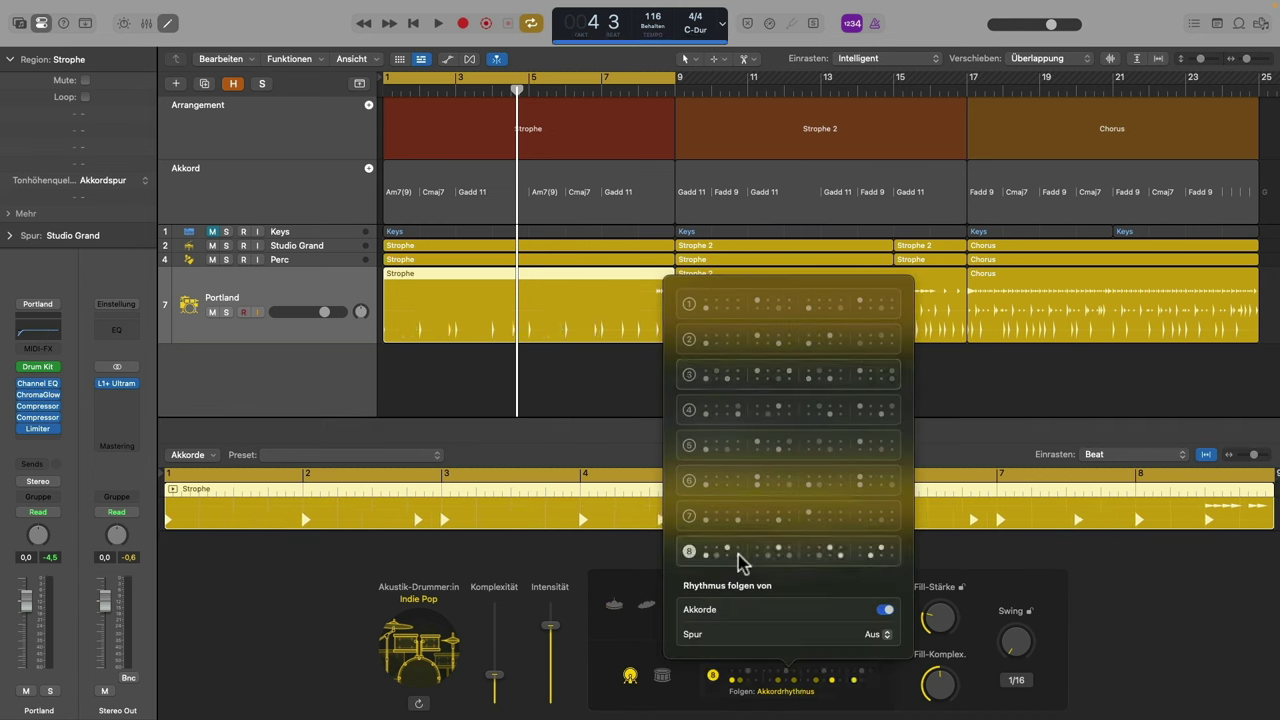
{"action": "key", "text": "space"}
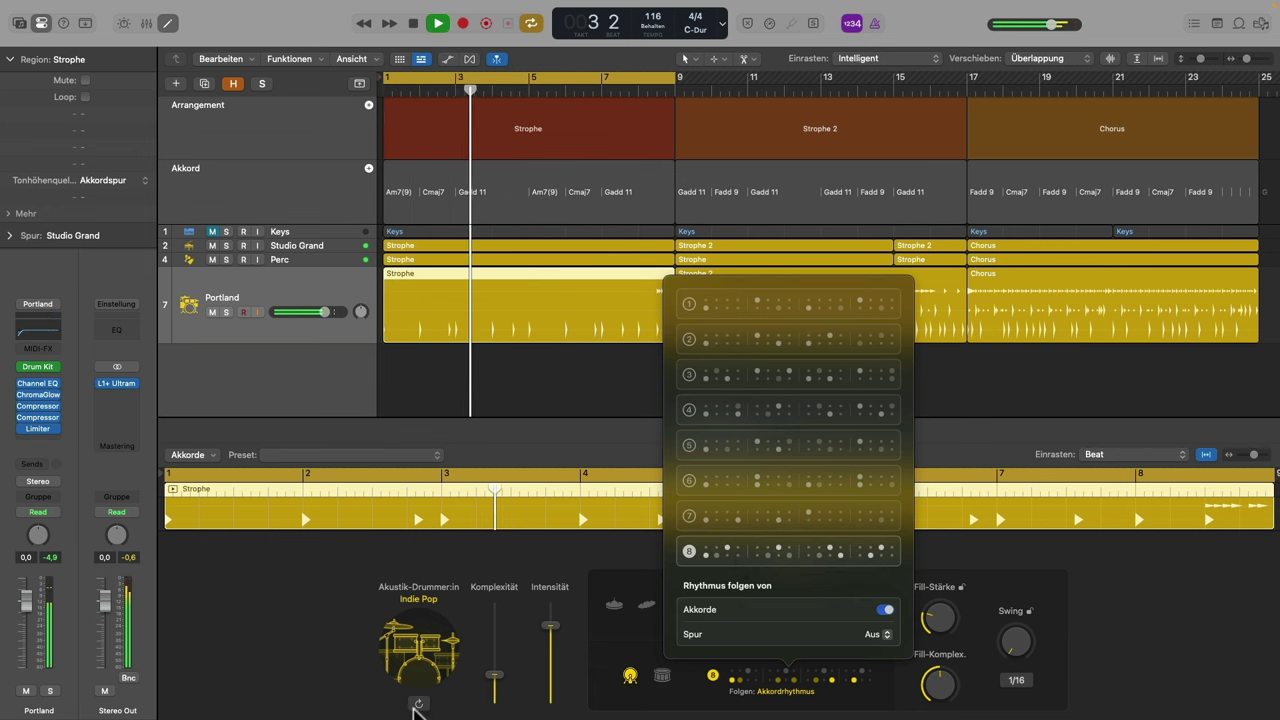
Lower the Strophe drummer's complexity almost to its minimum and turn fill amount and fill complexity down to zero
{"action": "left_click", "coordinate": [493, 680]}
{"action": "left_click_drag", "start_coordinate": [493, 683], "coordinate": [492, 690]}
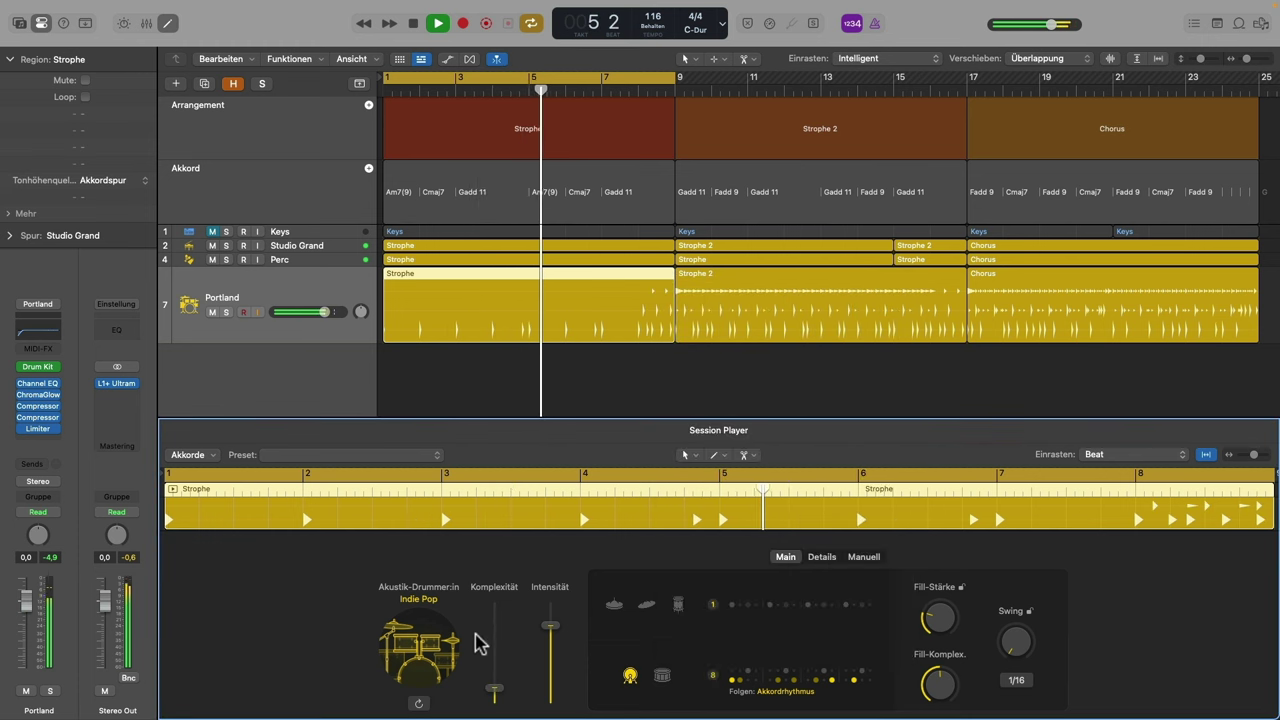
{"action": "left_click_drag", "start_coordinate": [498, 688], "coordinate": [498, 695]}
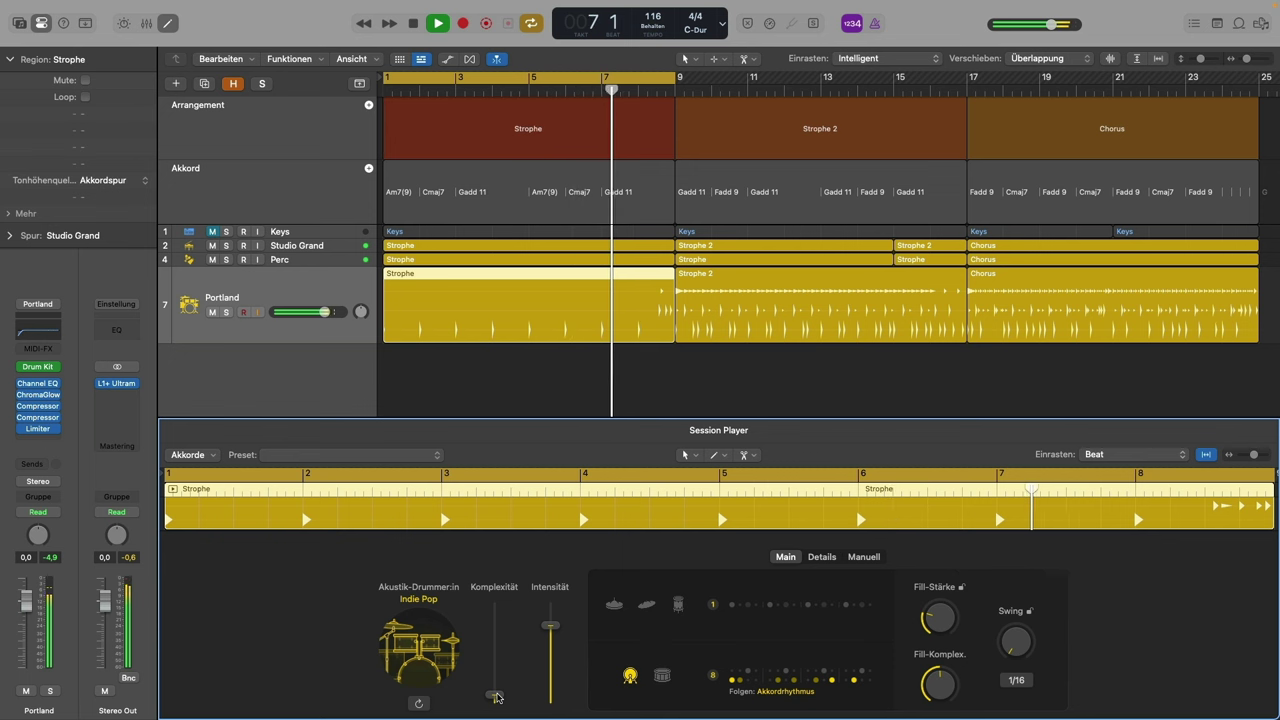
{"action": "key", "text": "space"}
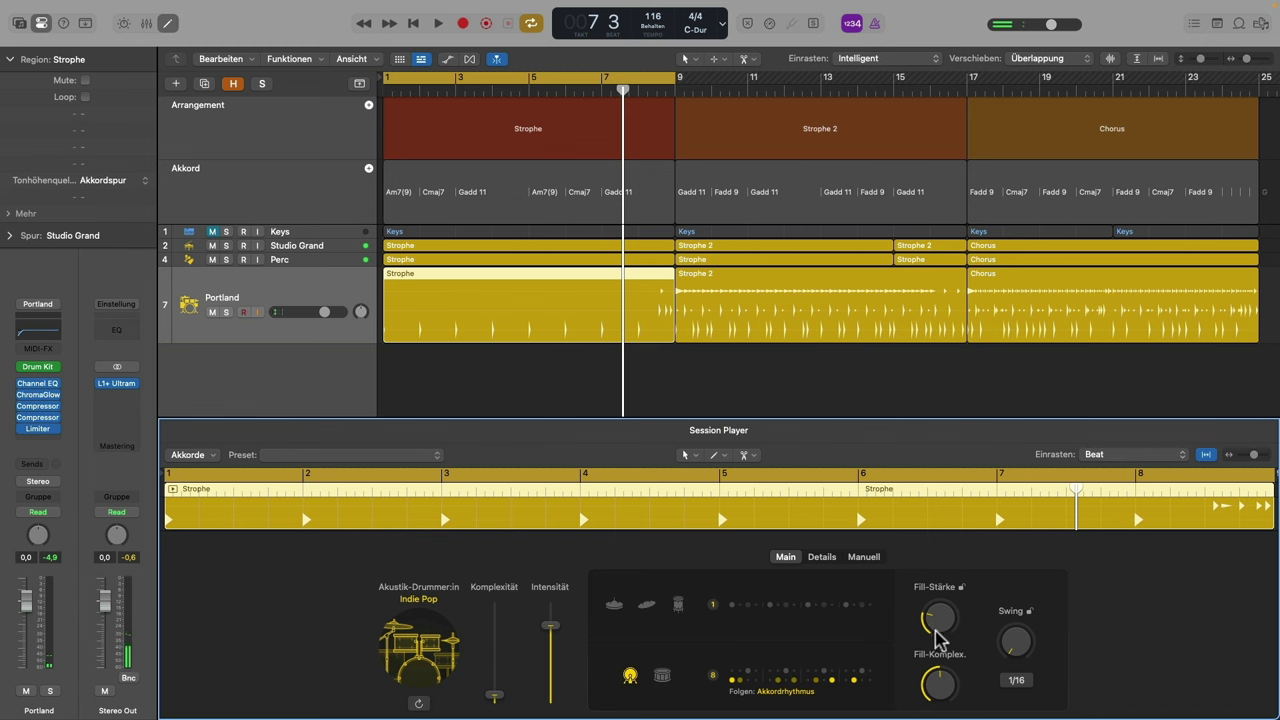
{"action": "left_click_drag", "start_coordinate": [940, 640], "coordinate": [935, 718]}
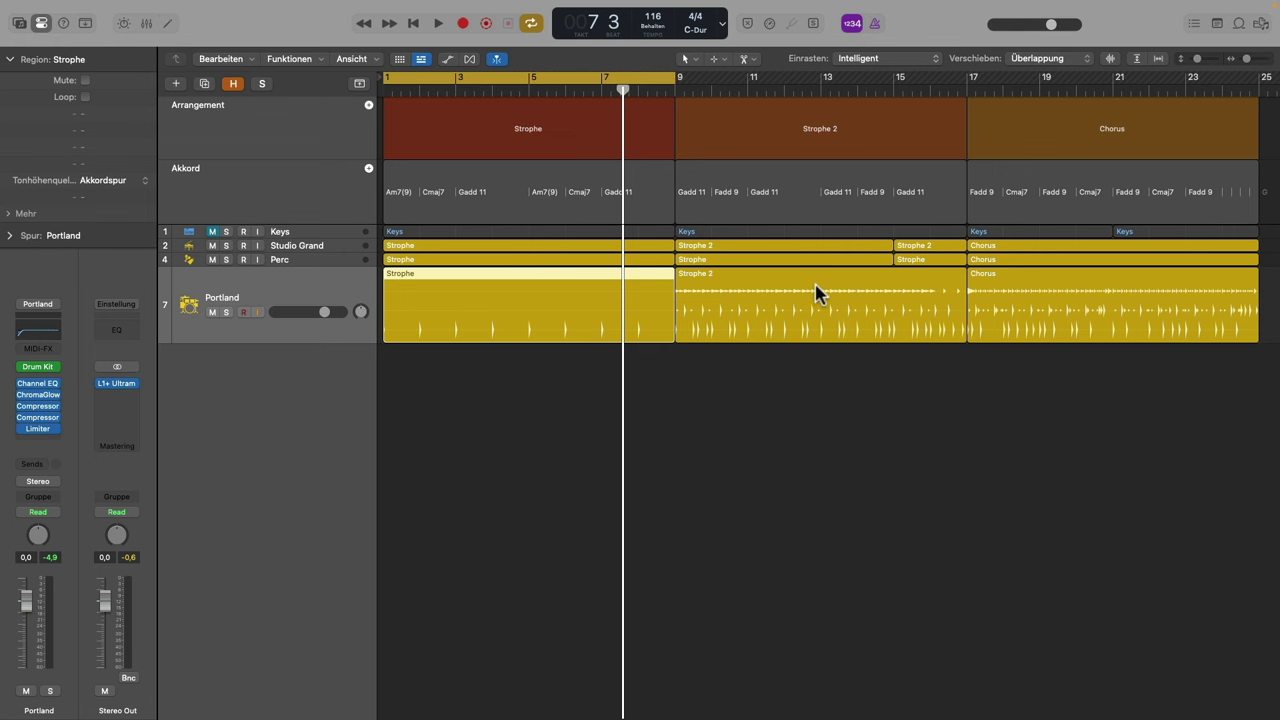
Replace the Portland drummer's Strophe 2 region with a copy of the first Strophe region at bar 9
{"action": "left_click", "coordinate": [815, 290]}
{"action": "key", "text": "Delete"}
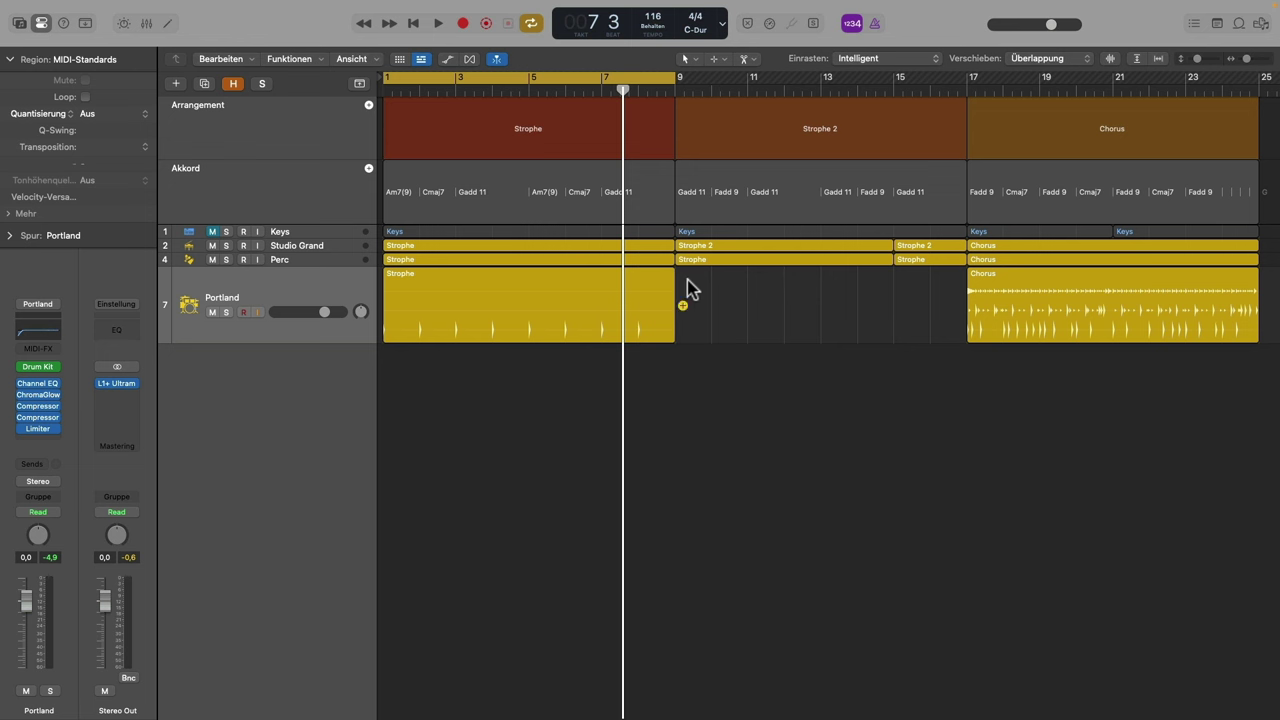
{"action": "left_click", "coordinate": [555, 282]}
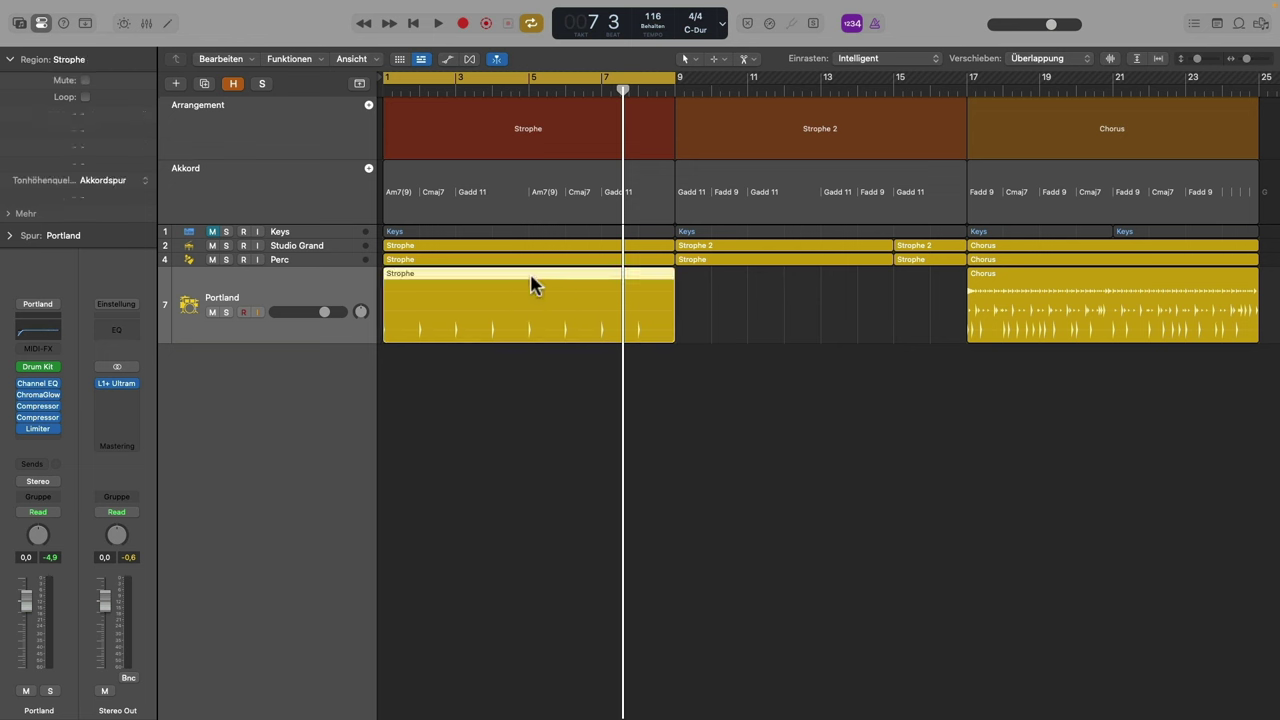
{"action": "left_click", "coordinate": [675, 92]}
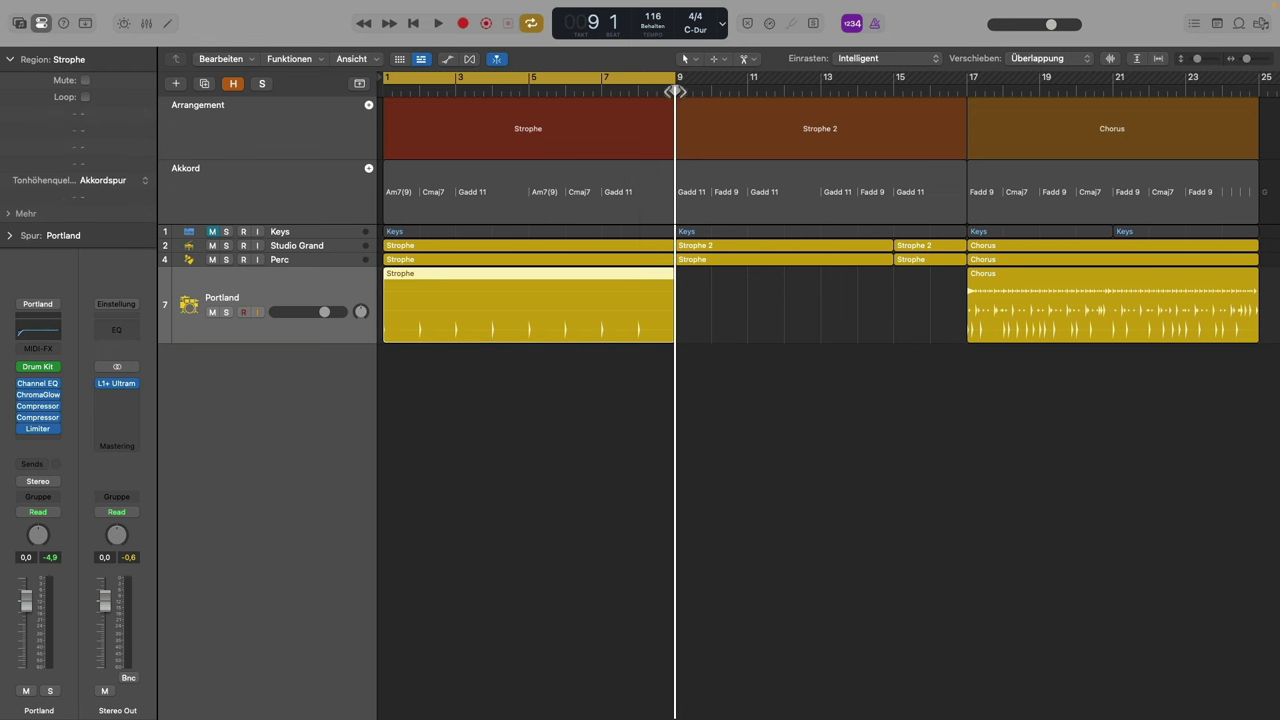
{"action": "key", "text": "super+v"}
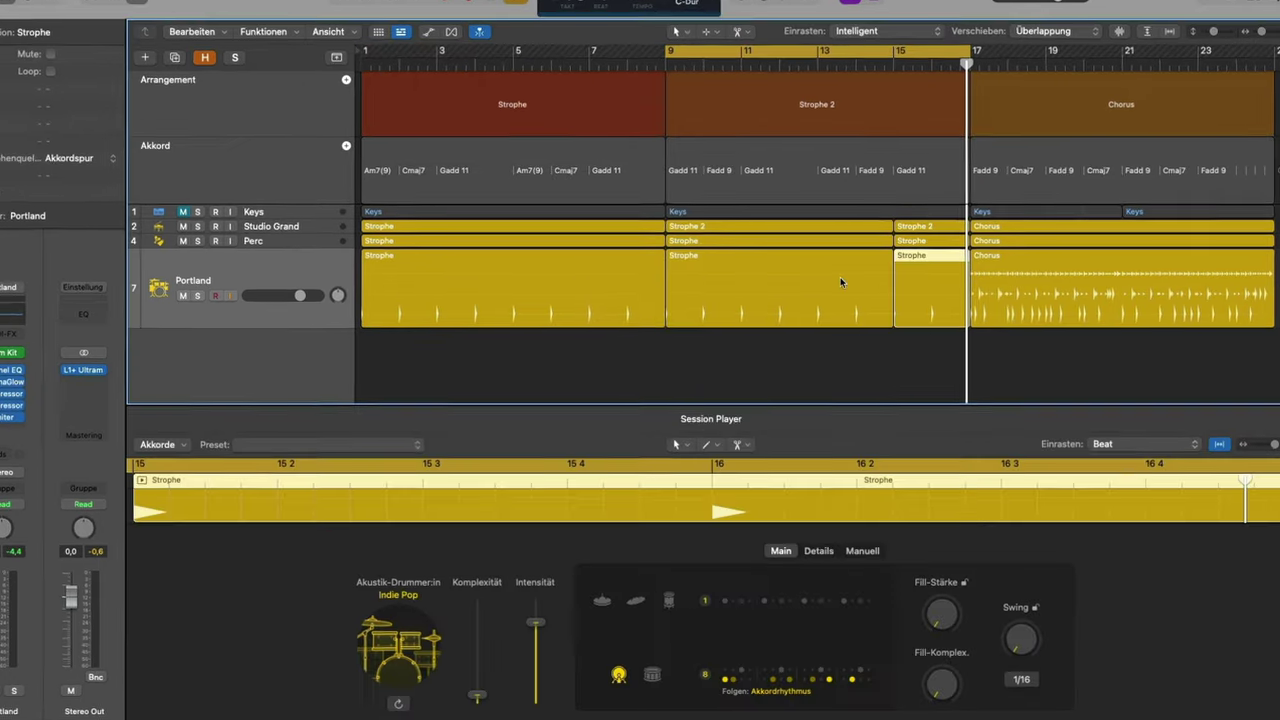
Join the copied drummer regions in Strophe 2 into one region and split it at bar 13
{"action": "left_click", "coordinate": [840, 277]}
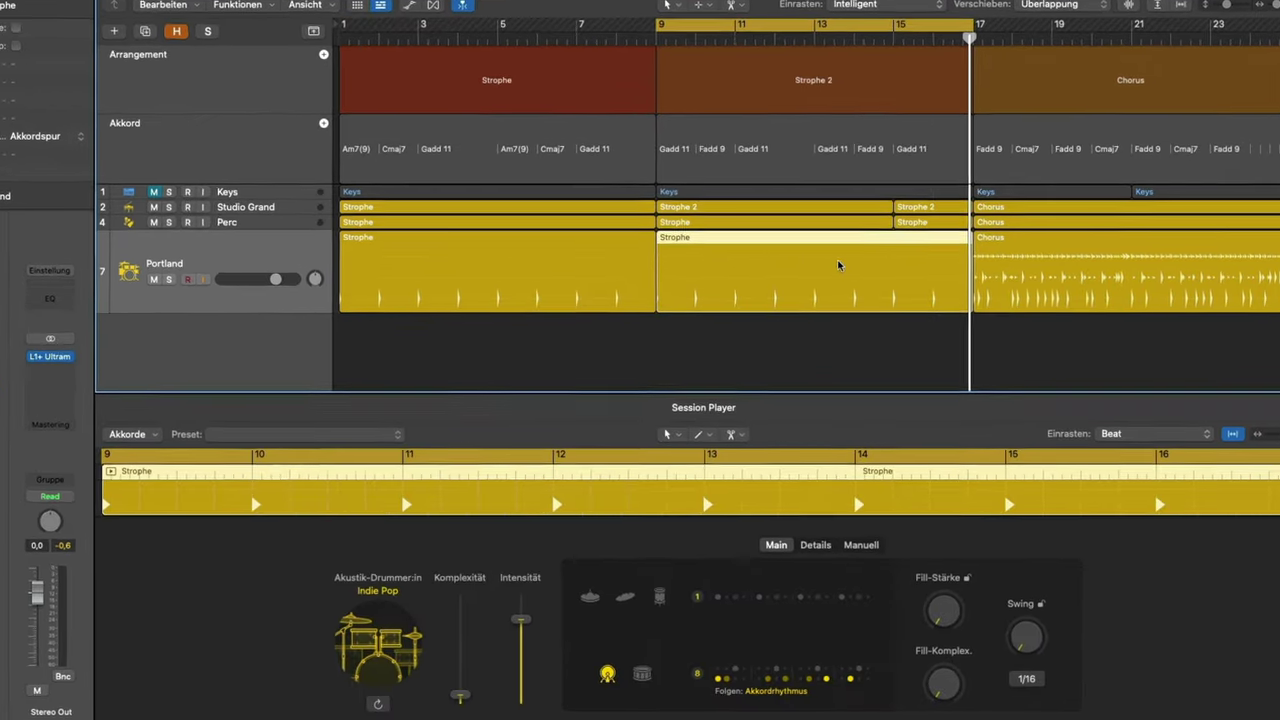
{"action": "key", "text": "space"}
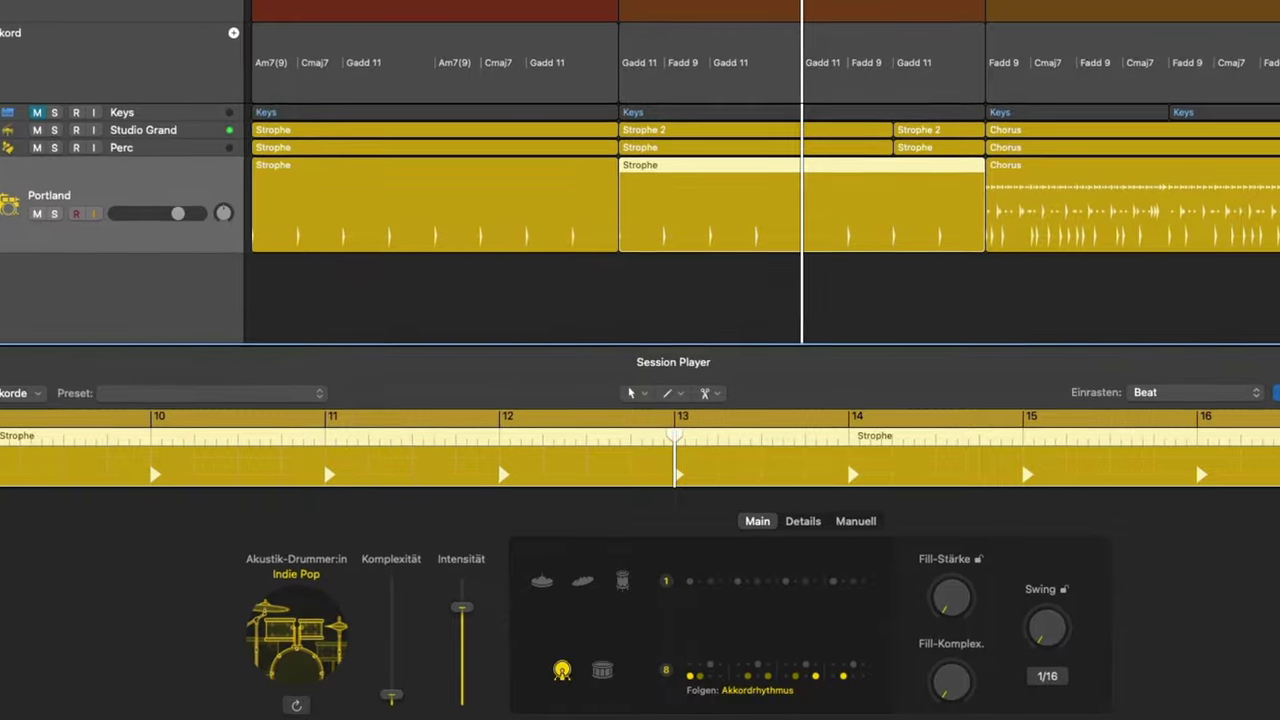
{"action": "key", "text": "super+t"}
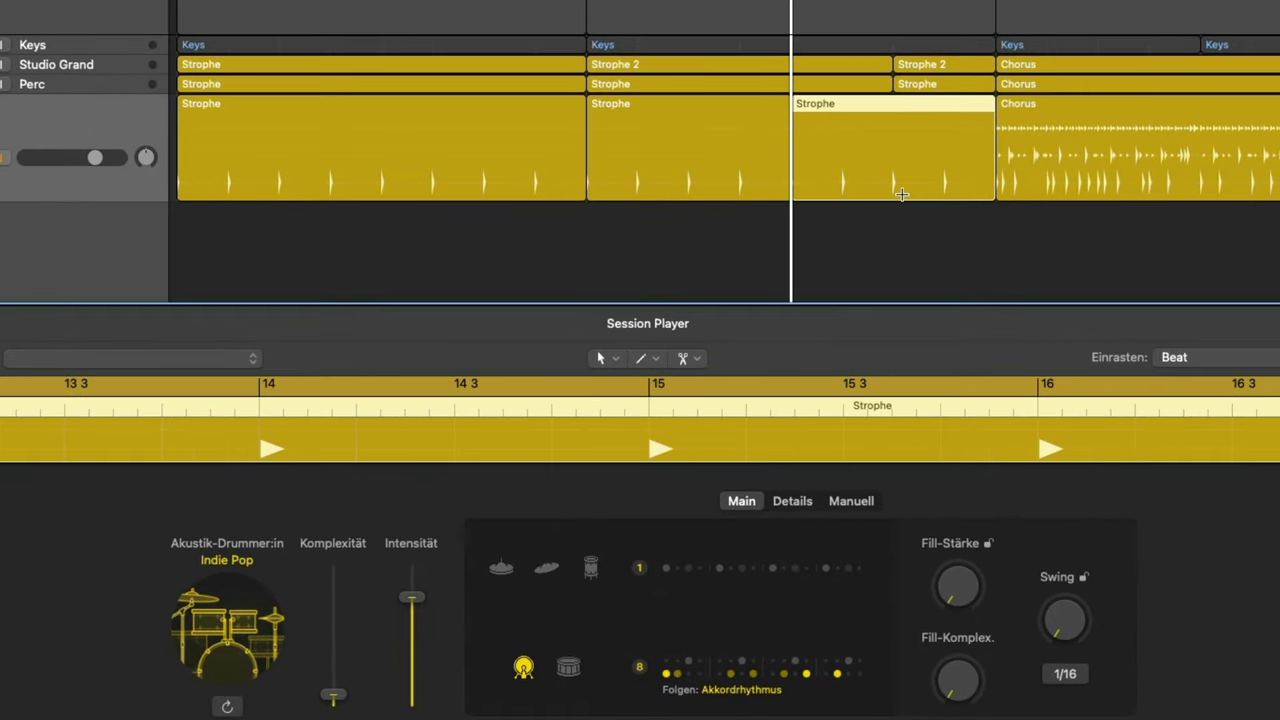
Set the tempo of the drummer region starting at bar 13 to Halbes Tempo and listen to Strophe 2
{"action": "left_click", "coordinate": [820, 498]}
{"action": "left_click", "coordinate": [790, 497]}
{"action": "left_click", "coordinate": [994, 685]}
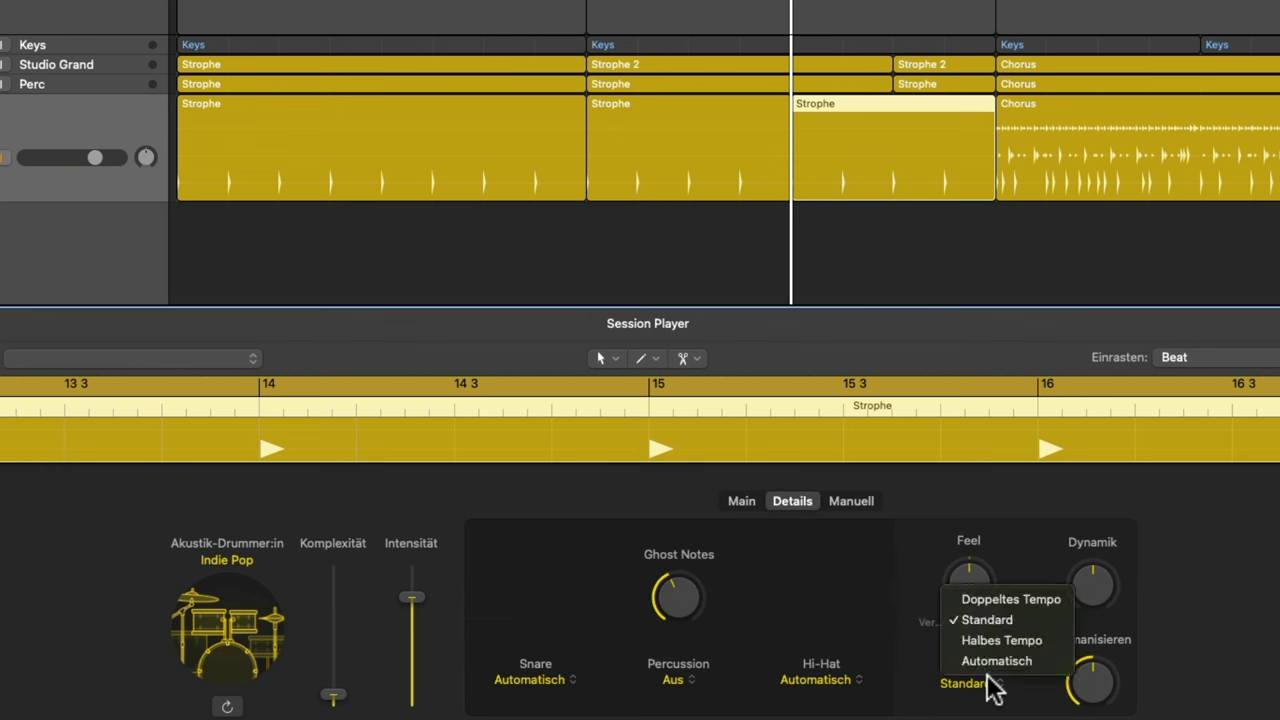
{"action": "left_click", "coordinate": [1000, 640]}
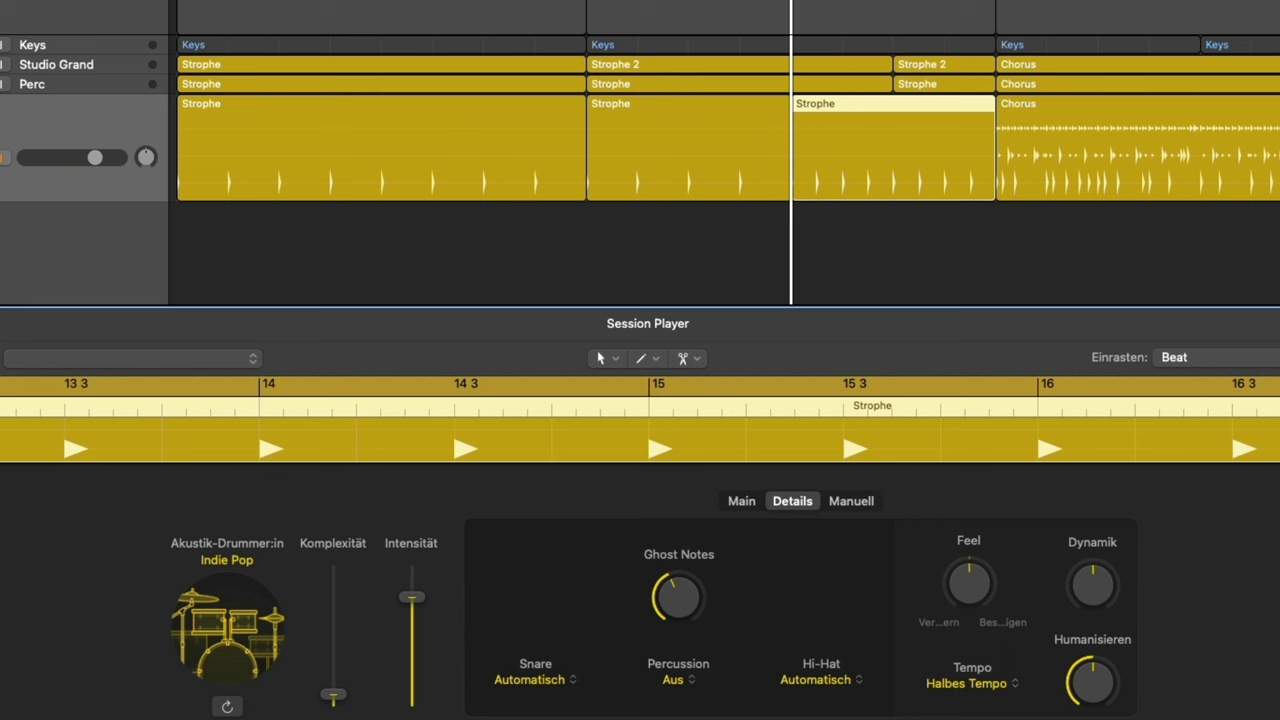
{"action": "key", "text": "space"}
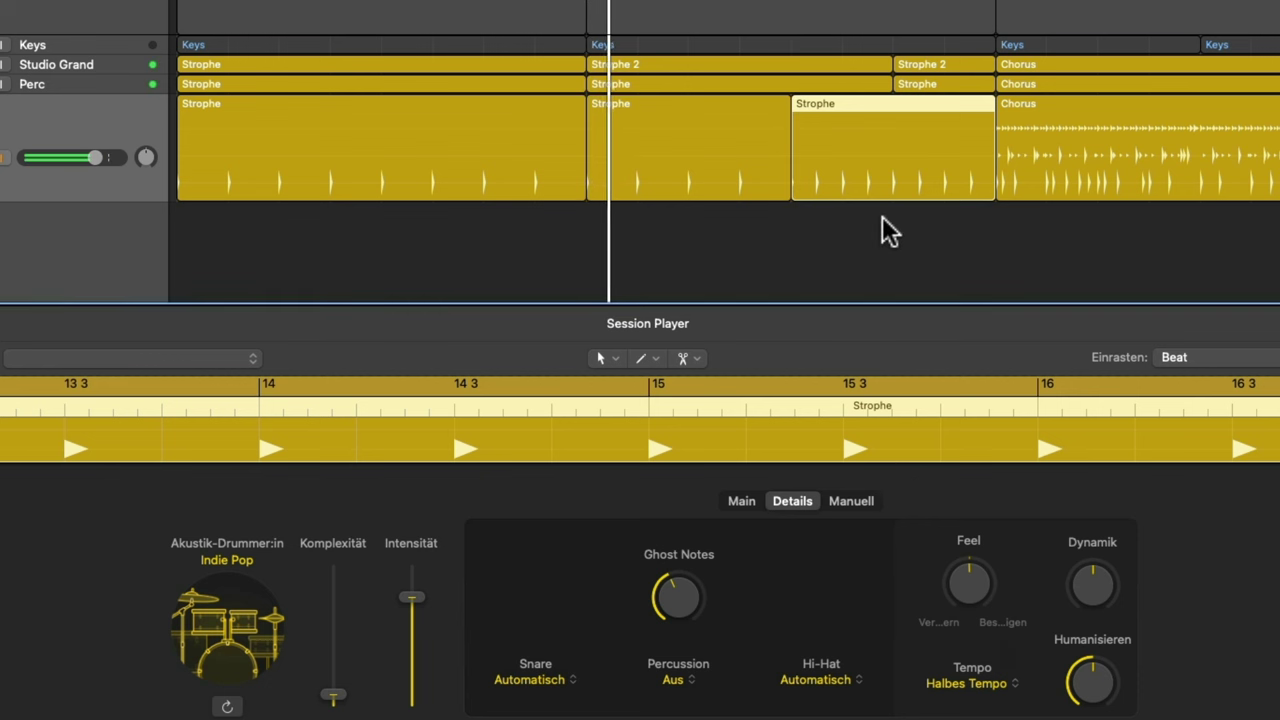
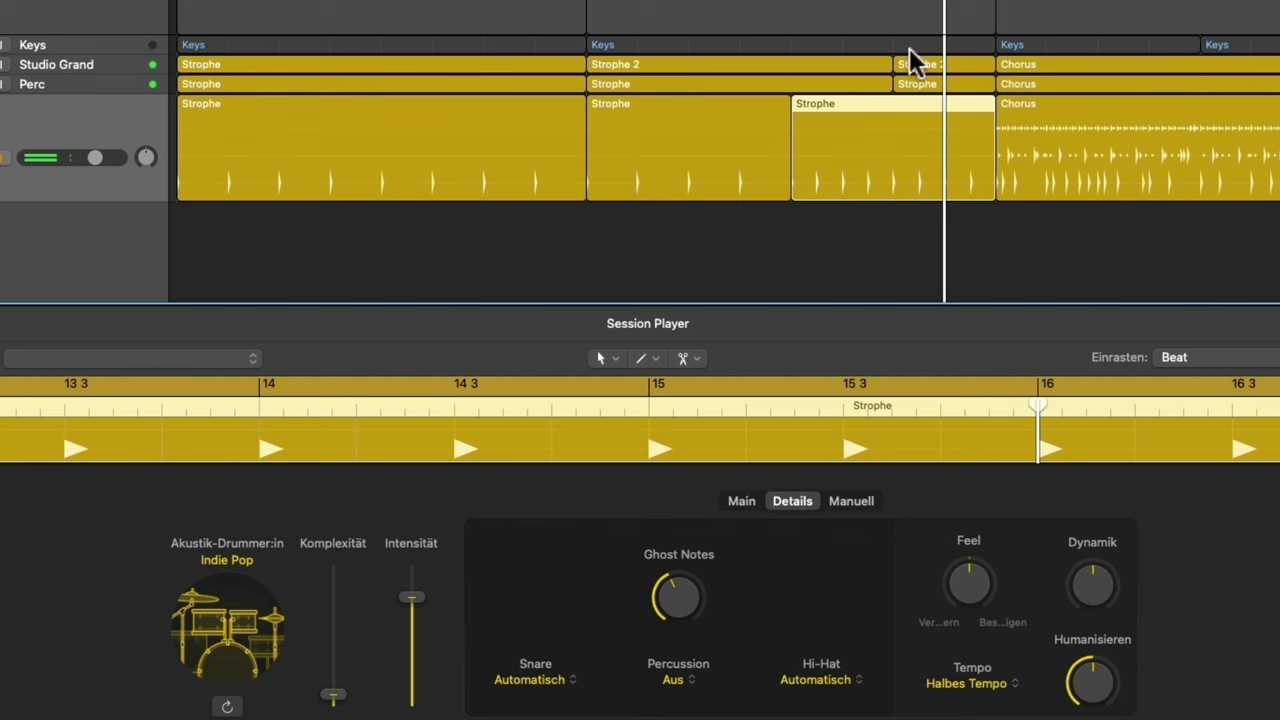
Split the drummer region at bar 16 and set the final one-bar region's tempo to Standard
{"action": "key", "text": "super+t"}
{"action": "left_click", "coordinate": [1007, 684]}
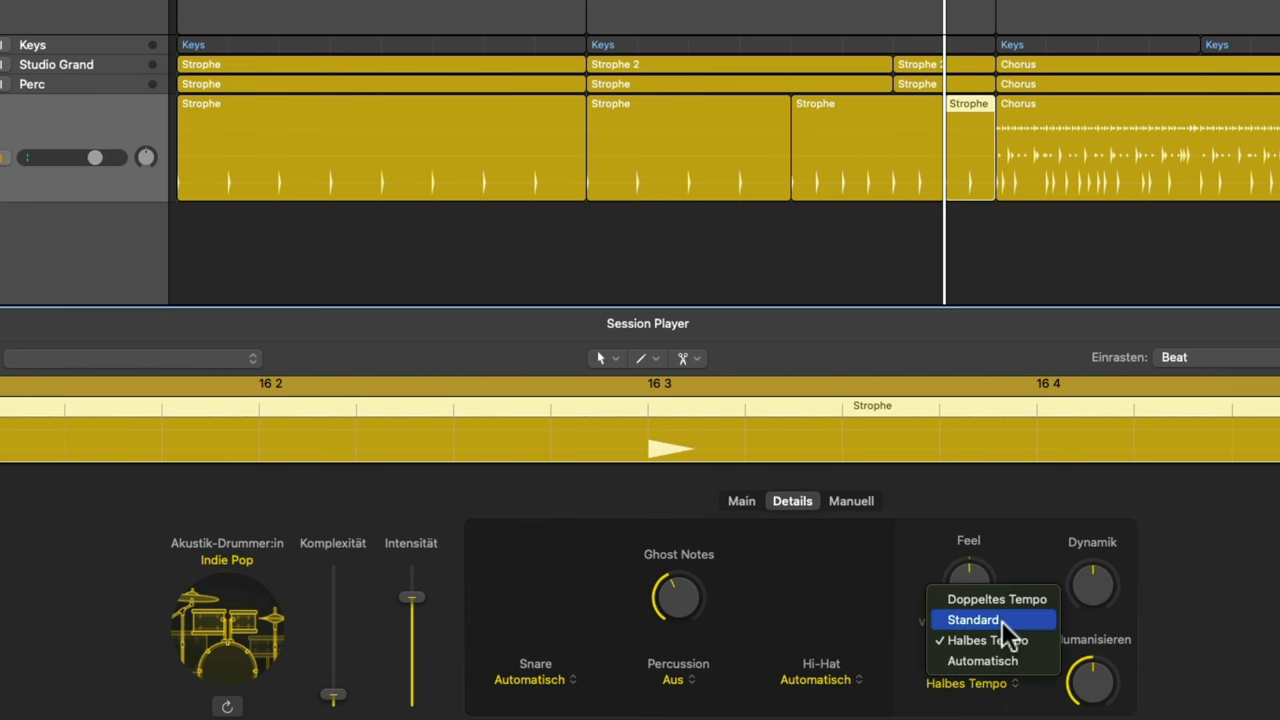
{"action": "left_click", "coordinate": [1003, 621]}
Set the bar 16 drummer region's fill amount to 79 % and fill complexity to 78 %
{"action": "left_click", "coordinate": [840, 503]}
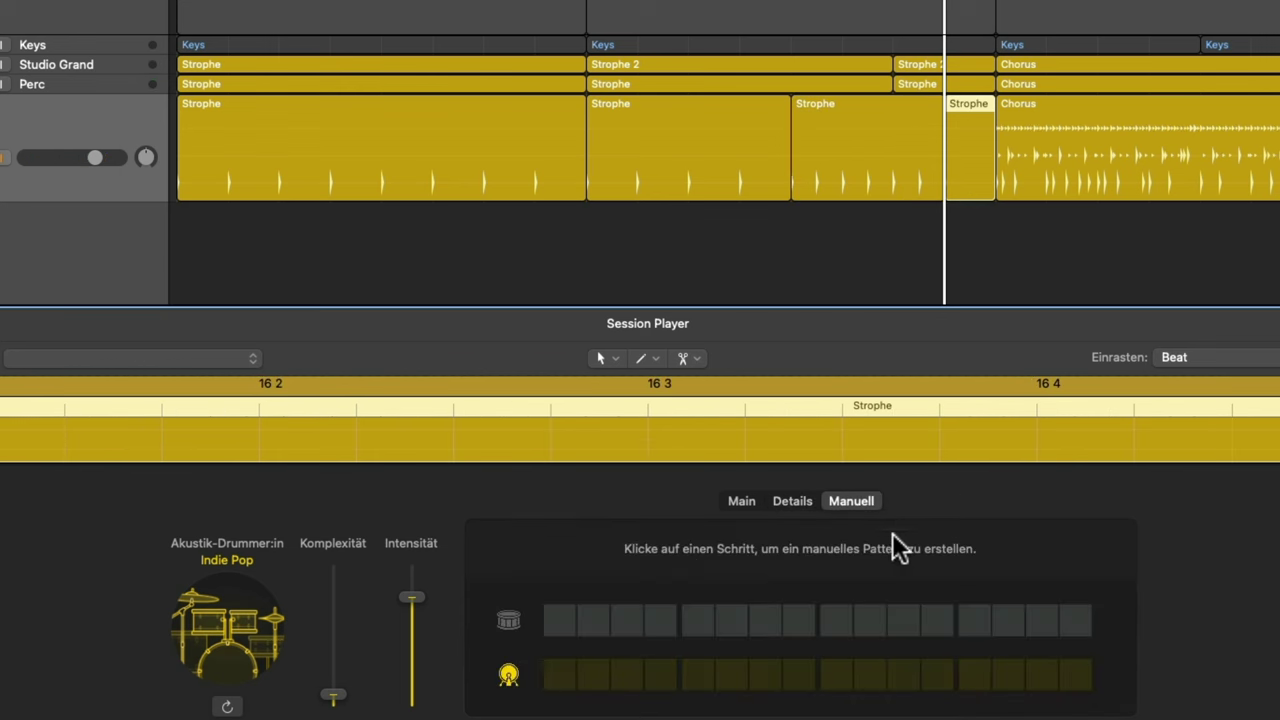
{"action": "left_click", "coordinate": [744, 499]}
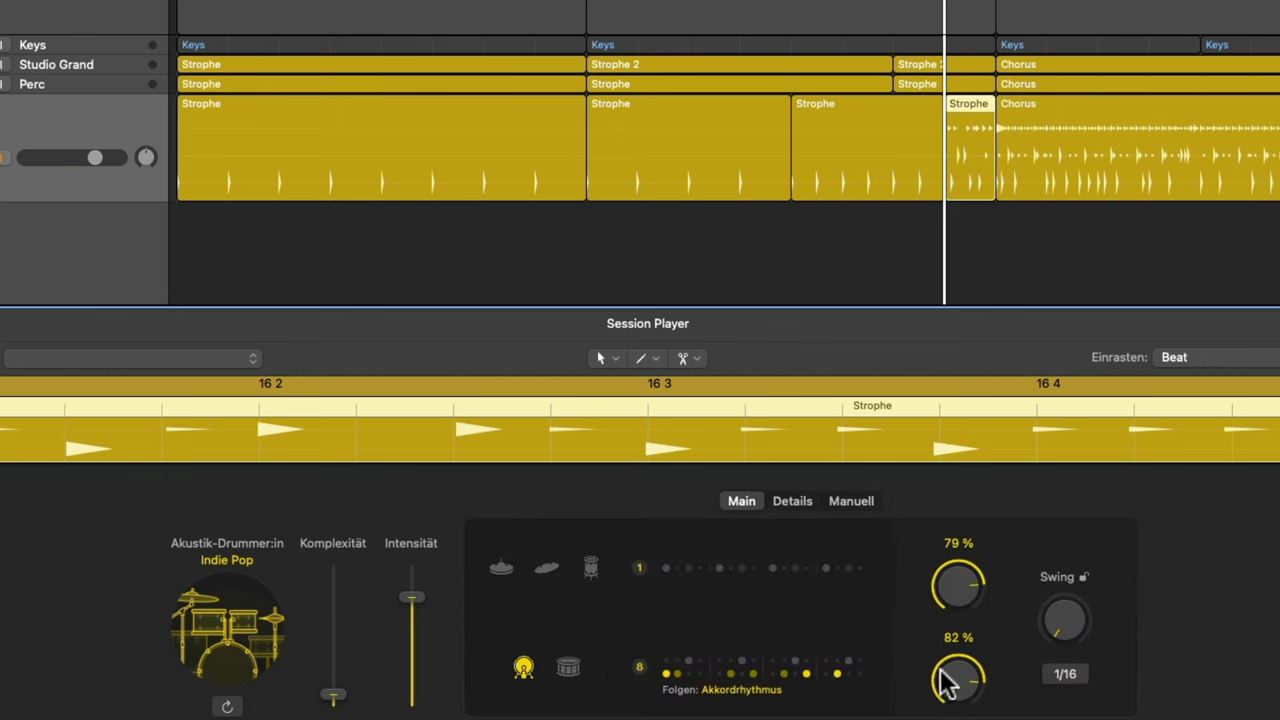
{"action": "left_click_drag", "start_coordinate": [951, 677], "coordinate": [970, 700]}
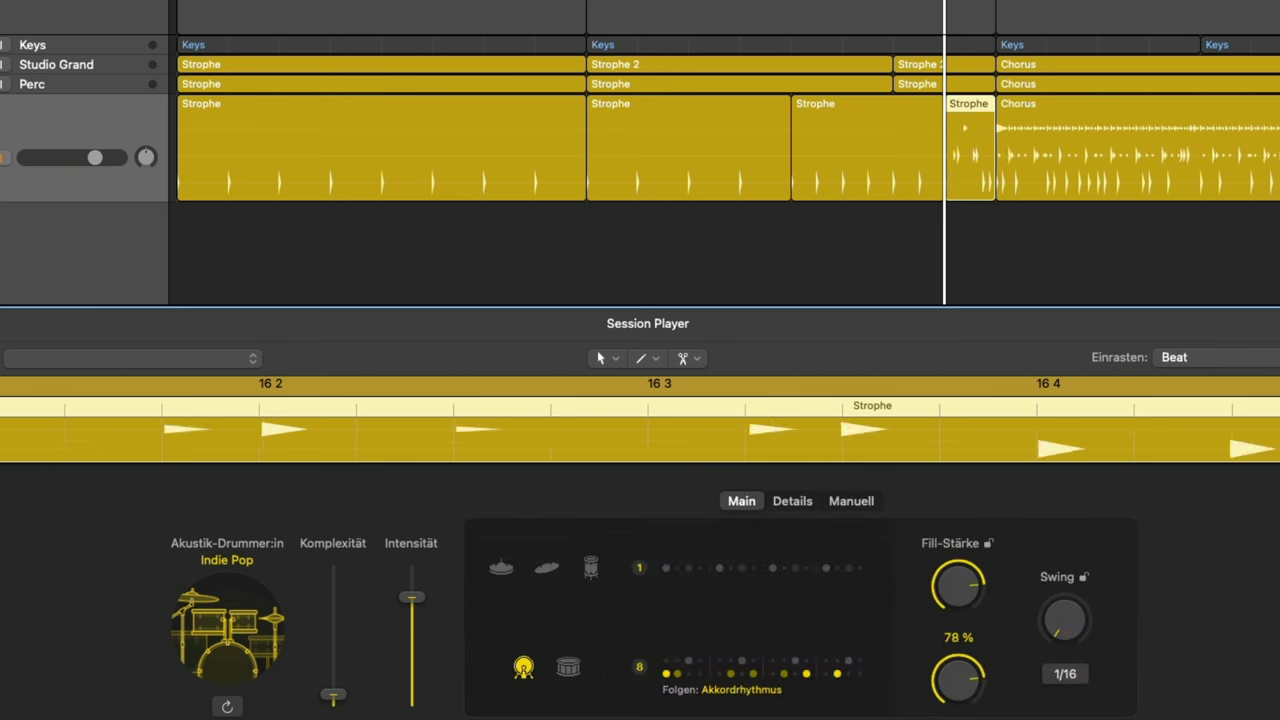
Listen to the drums in Strophe 2 and the Portland Chorus region in cycle mode, and clear the selection
{"action": "key", "text": "space"}
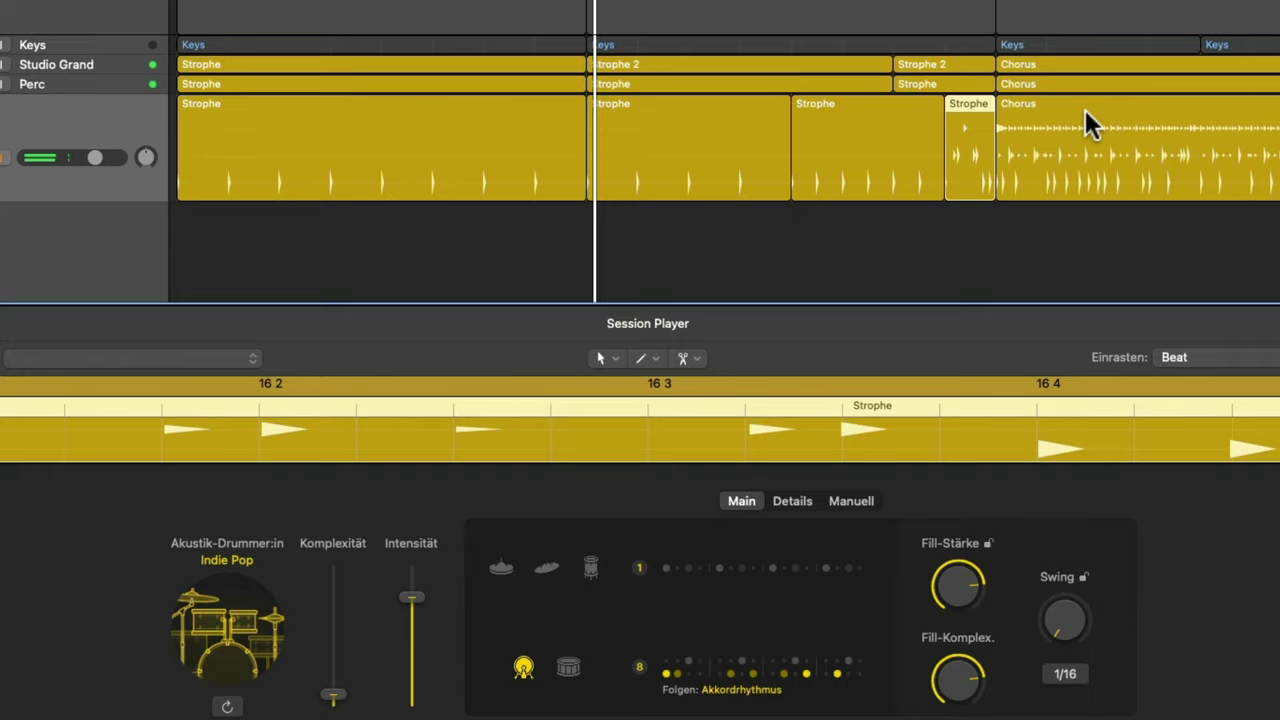
{"action": "left_click", "coordinate": [1085, 125]}
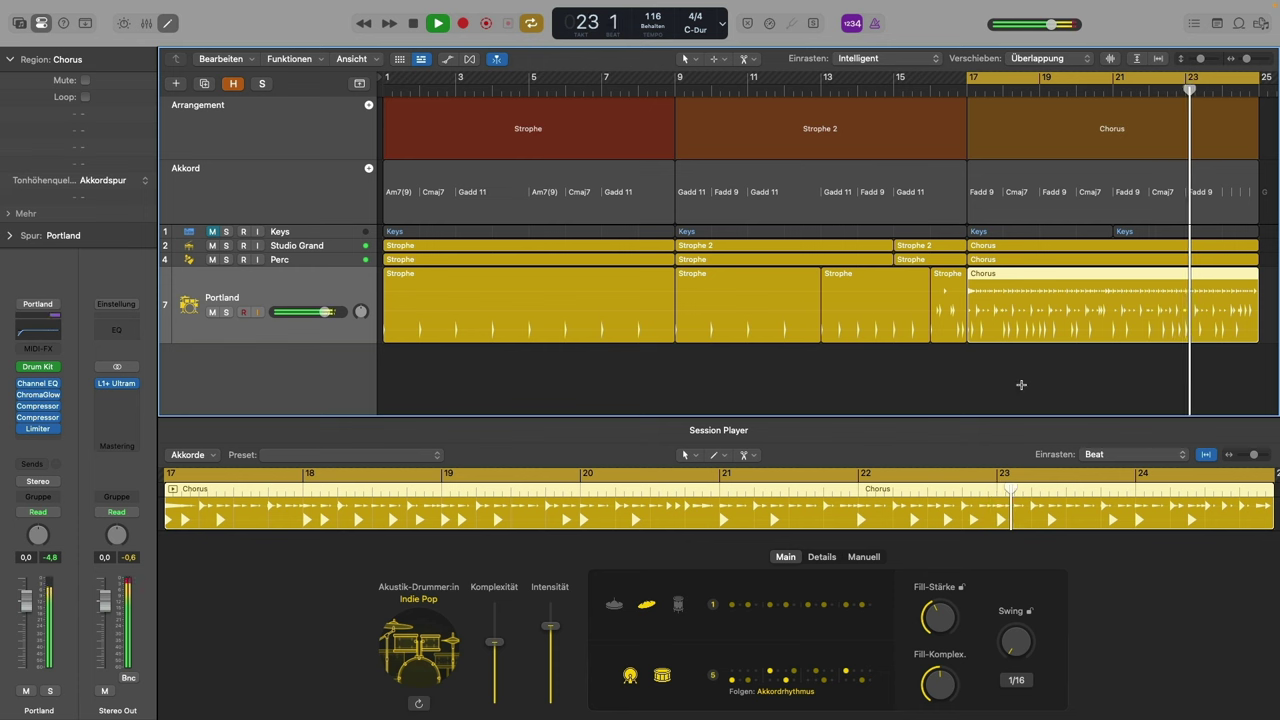
{"action": "key", "text": "space"}
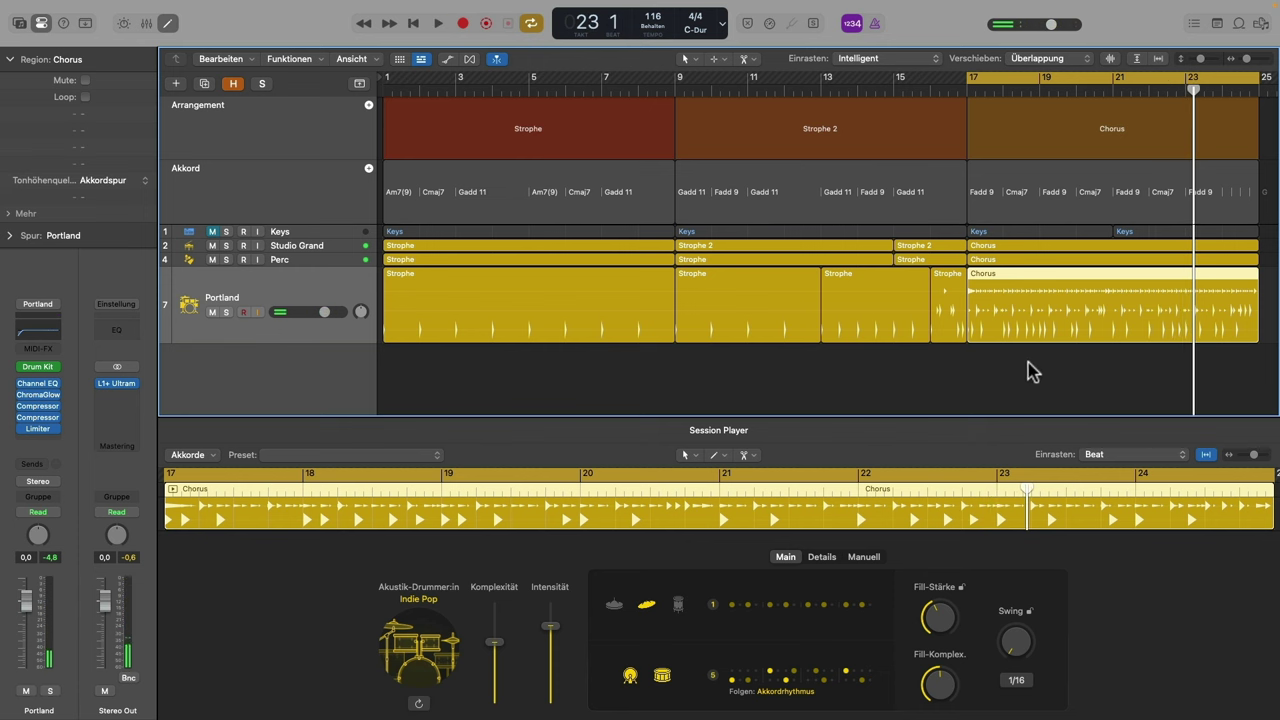
{"action": "left_click", "coordinate": [1035, 371]}
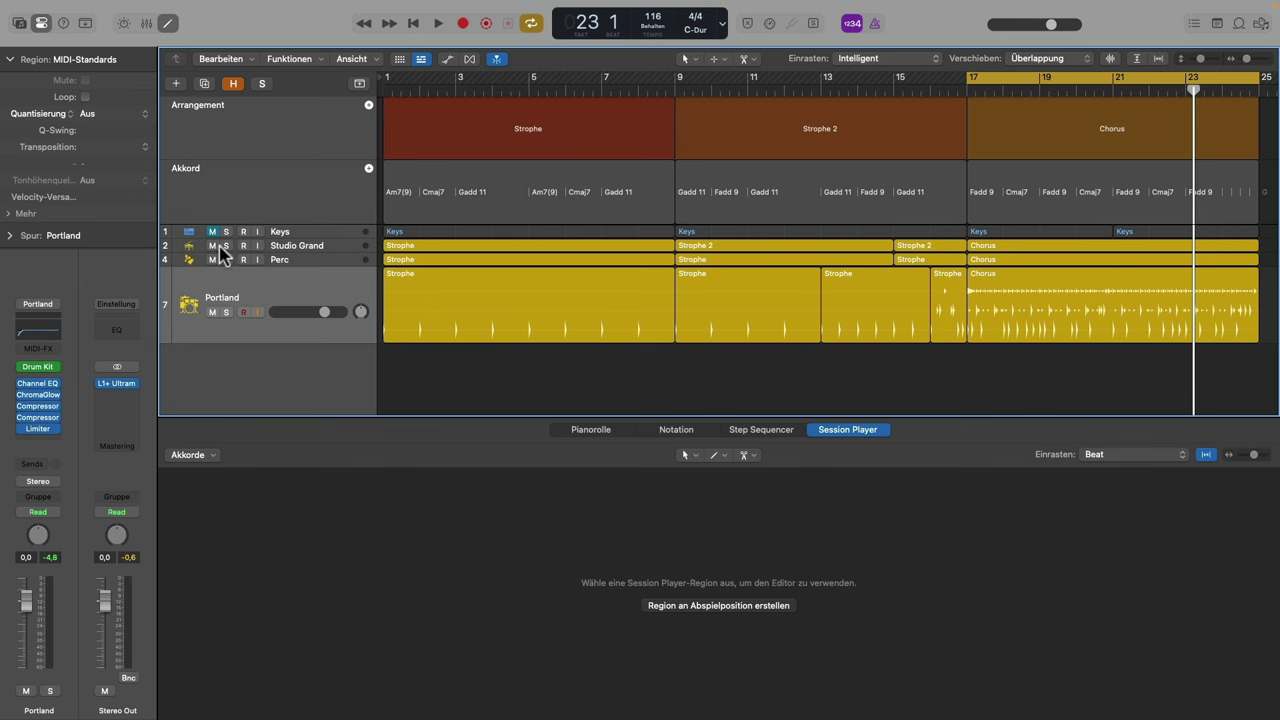
Create one Session Player bass track in the Pop Rock style with output 1 + 2
{"action": "left_click", "coordinate": [176, 85]}
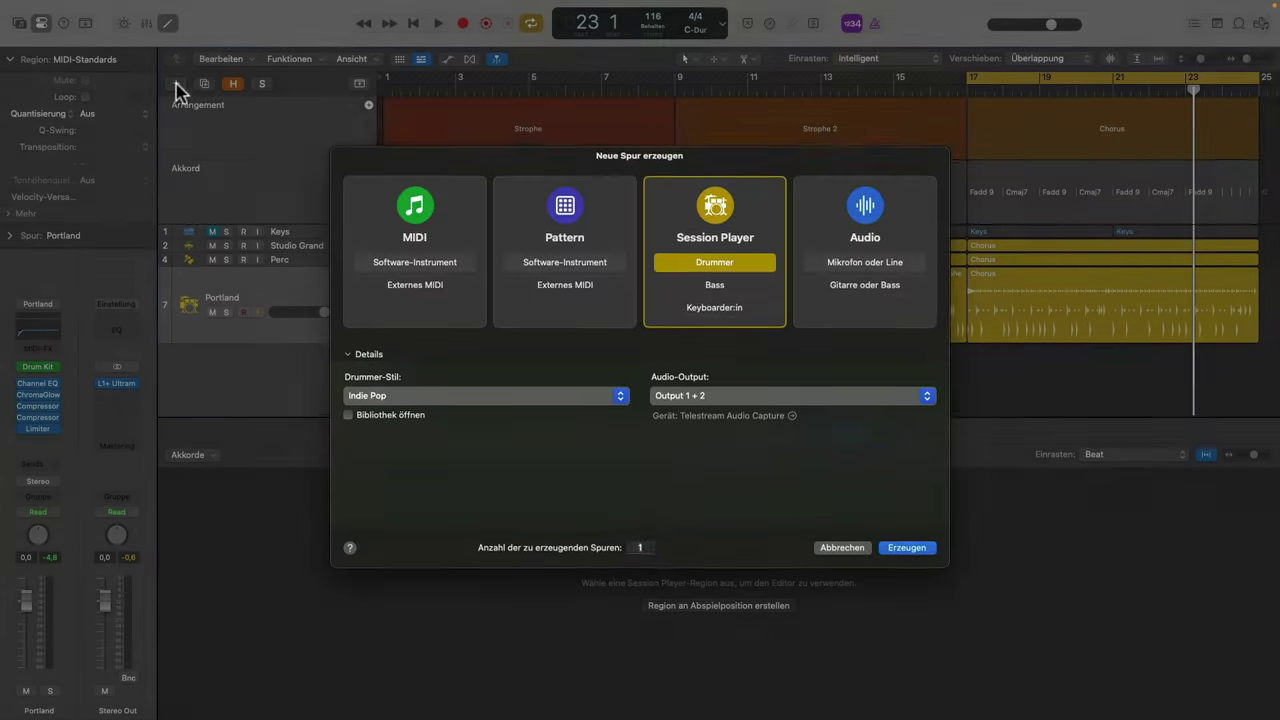
{"action": "left_click", "coordinate": [751, 290]}
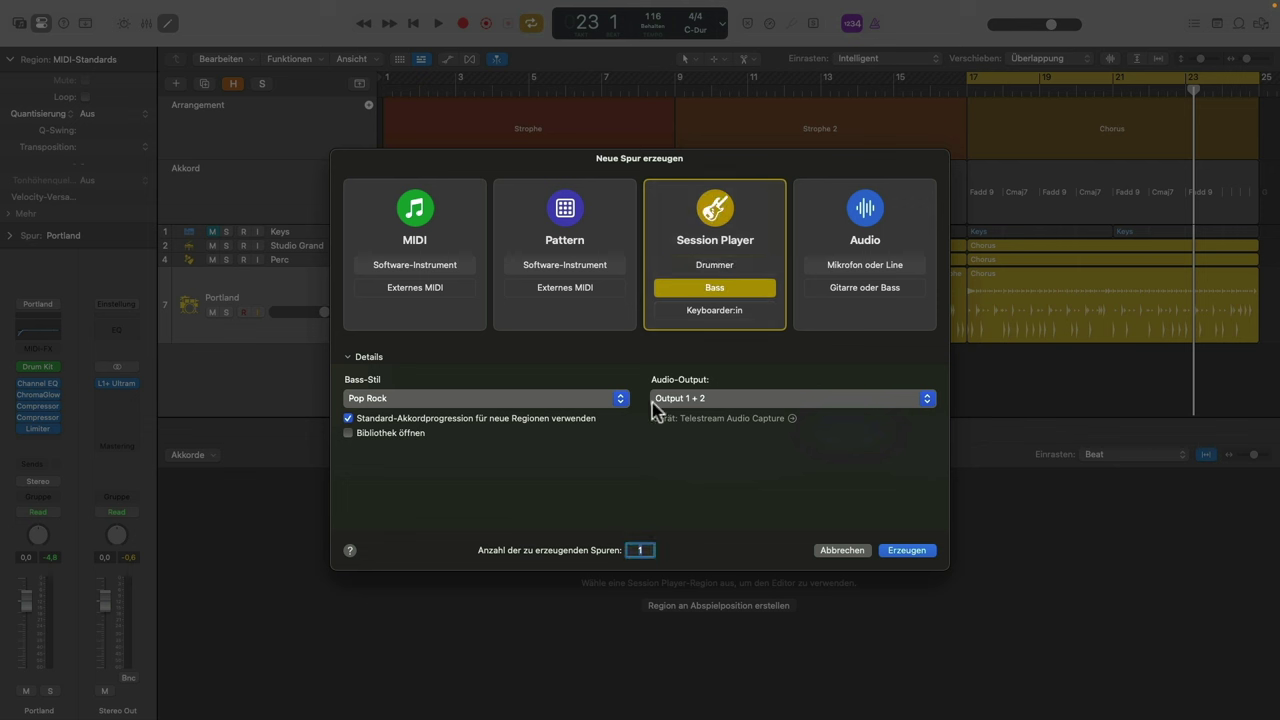
{"action": "left_click", "coordinate": [621, 398]}
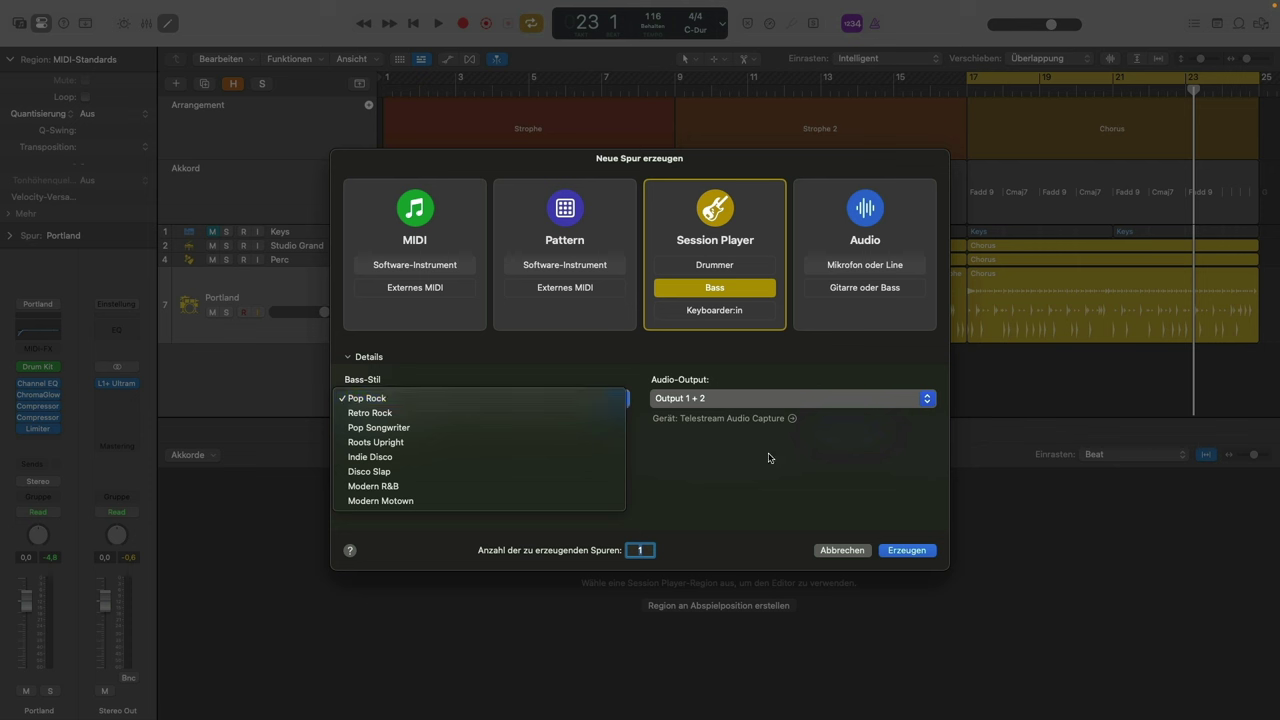
{"action": "left_click", "coordinate": [769, 458]}
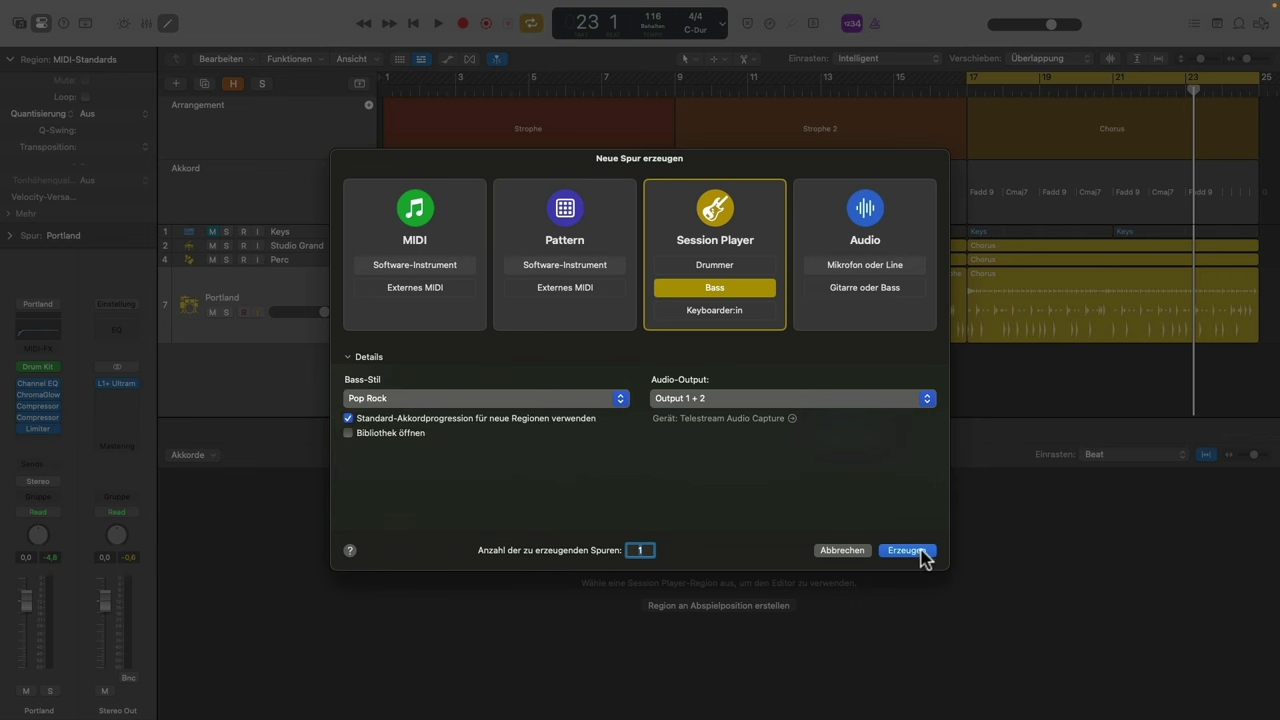
{"action": "left_click", "coordinate": [920, 551]}
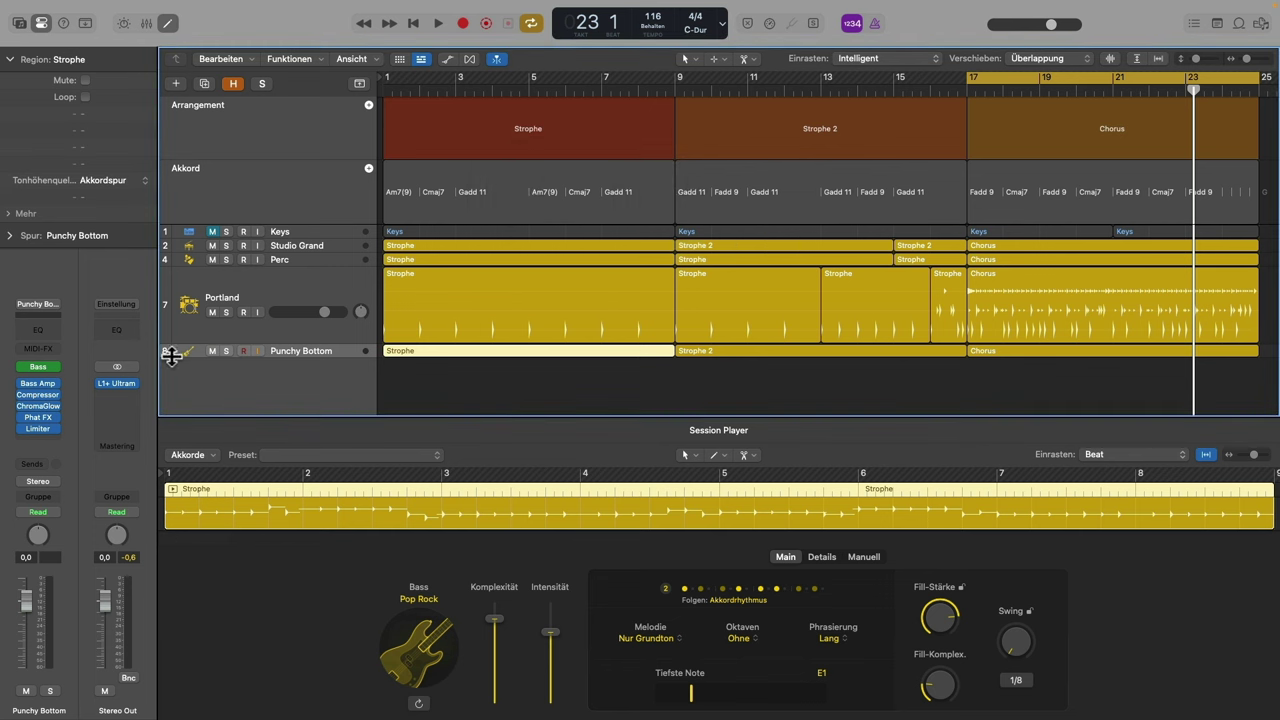
Enlarge the Punchy Bottom bass track, set the cycle range to its Strophe region and play the section
{"action": "left_click_drag", "start_coordinate": [171, 356], "coordinate": [166, 399]}
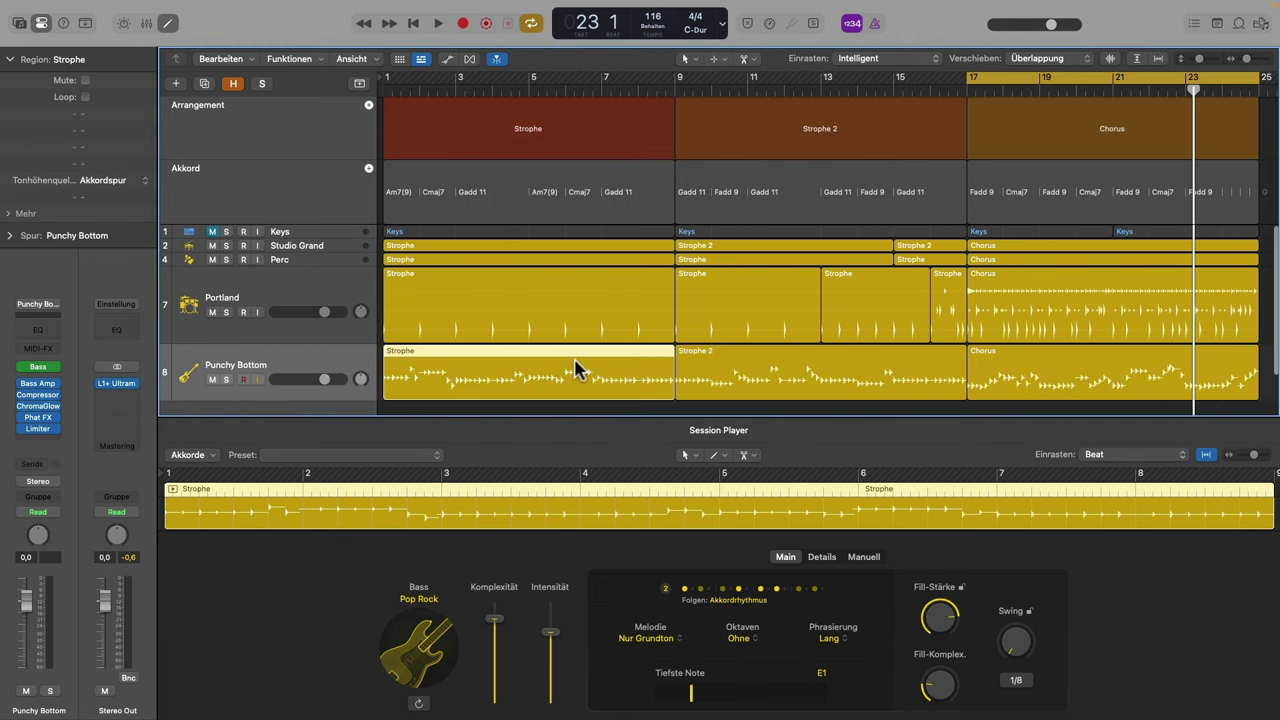
{"action": "key", "text": "u"}
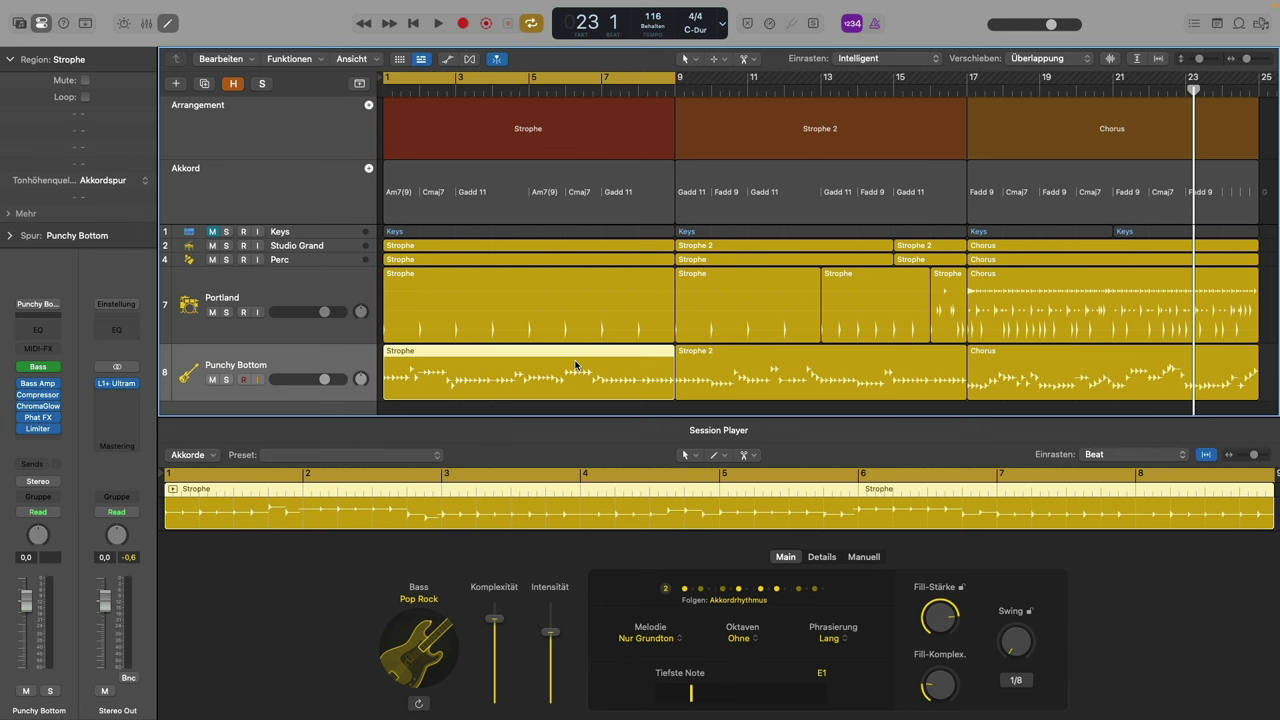
{"action": "key", "text": "space"}
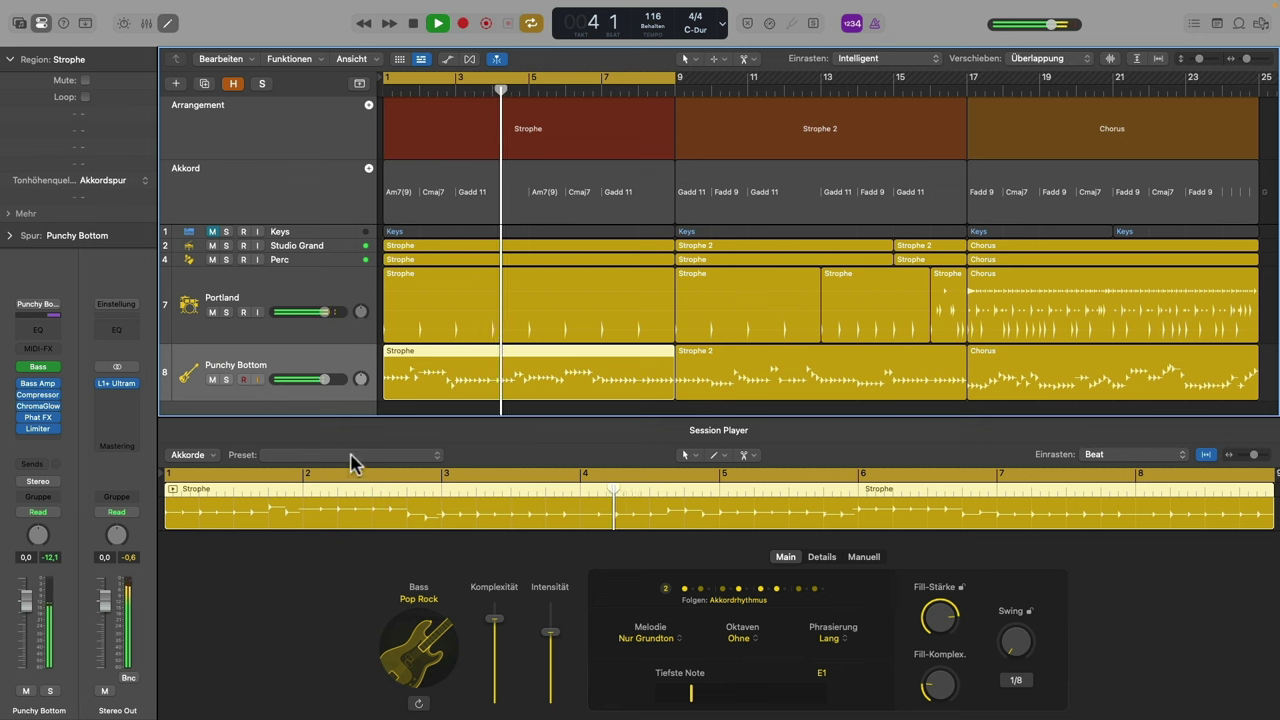
Try the Punchy Bottom track's volume at 6.0 dB during playback
{"action": "left_click_drag", "start_coordinate": [28, 602], "coordinate": [28, 575]}
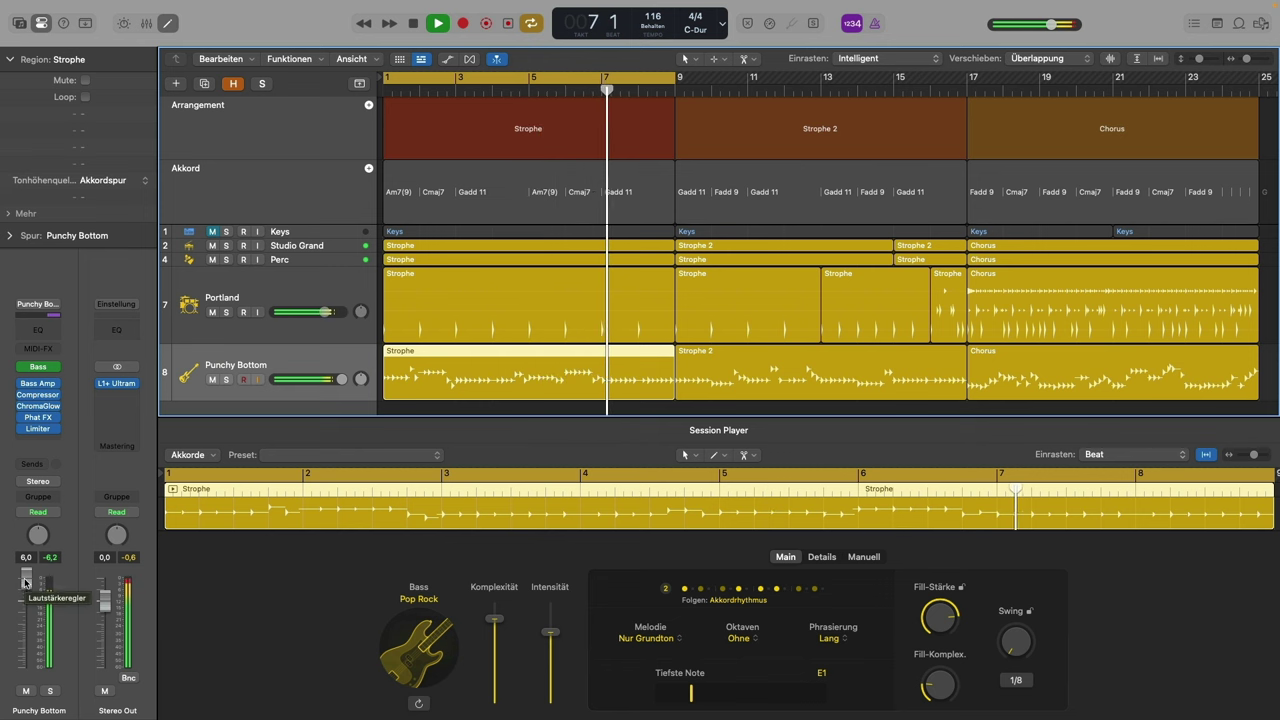
{"action": "key", "text": "space"}
{"action": "left_click_drag", "start_coordinate": [26, 585], "coordinate": [26, 596]}
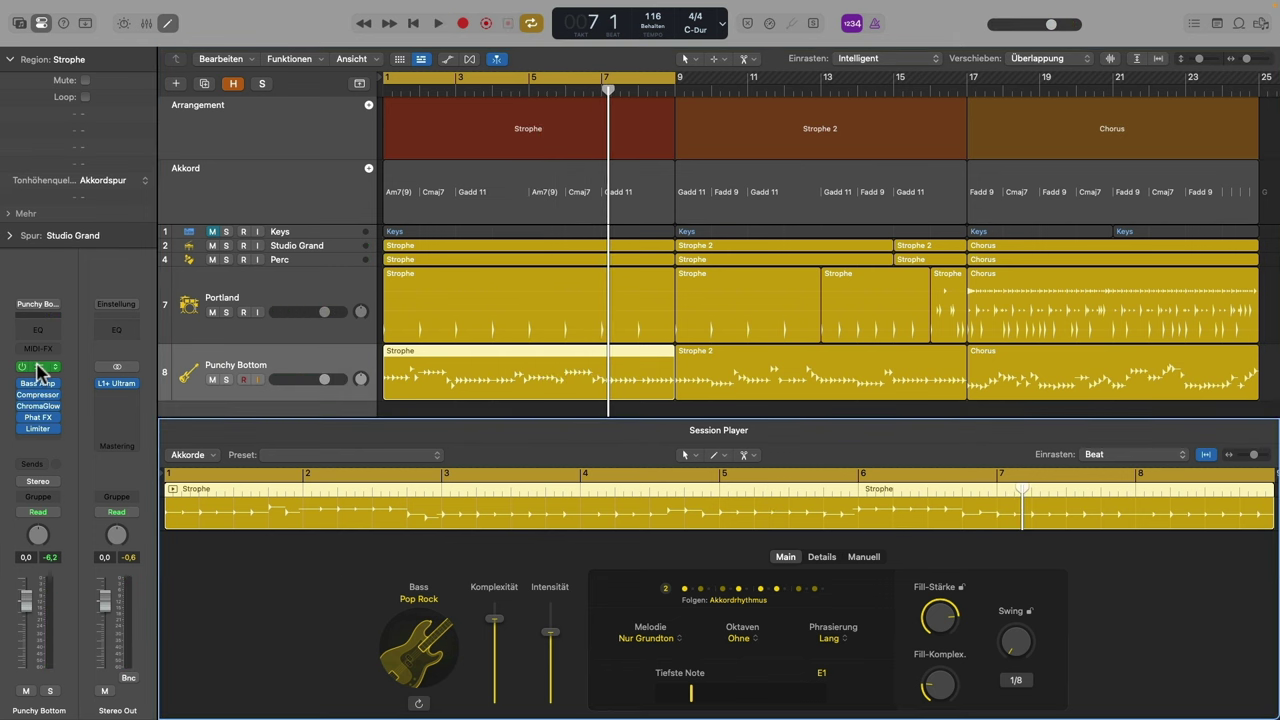
Change the Studio Bass instrument of Punchy Bottom to the Session model with the Pick playing style
{"action": "left_click", "coordinate": [38, 367]}
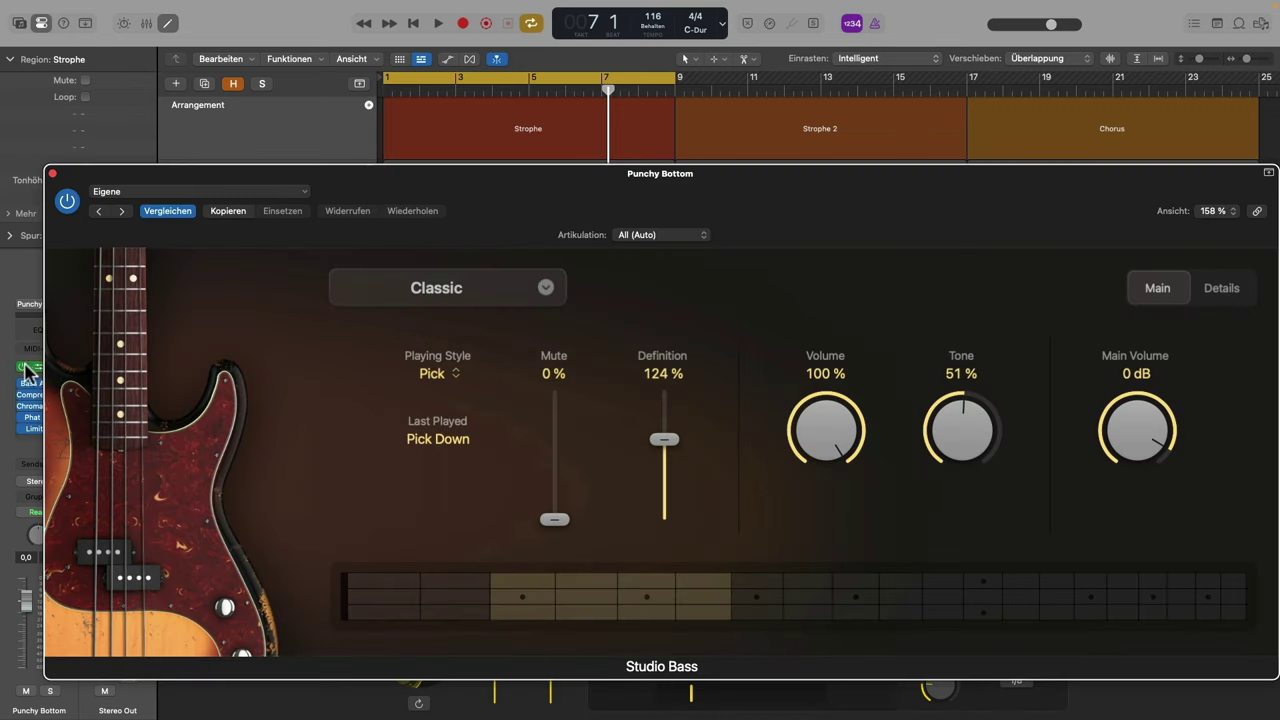
{"action": "left_click", "coordinate": [540, 290]}
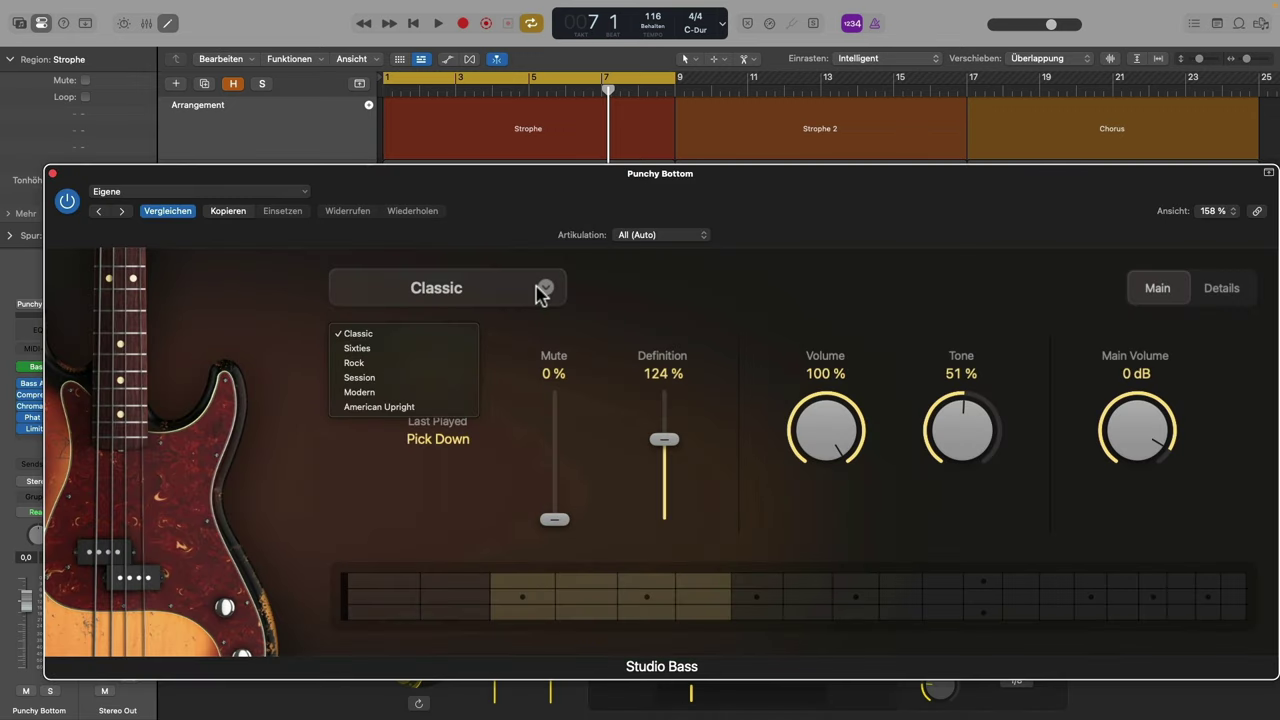
{"action": "left_click", "coordinate": [362, 378]}
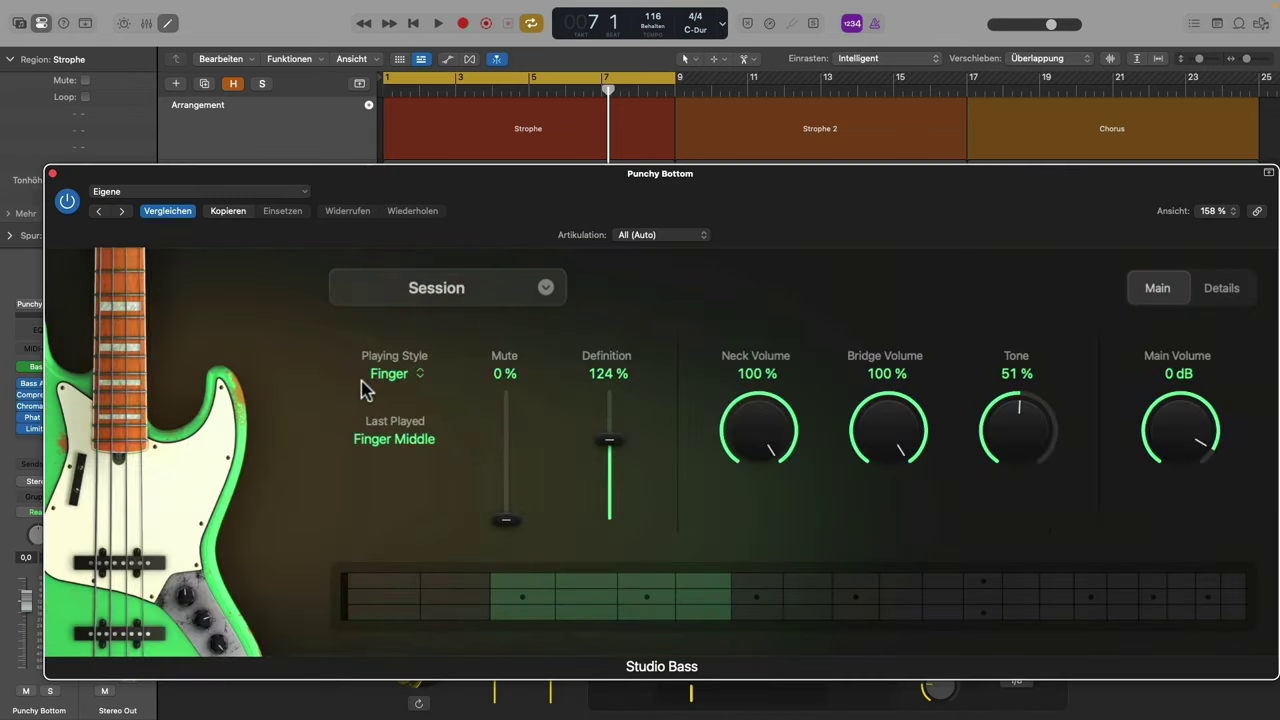
{"action": "left_click", "coordinate": [362, 380]}
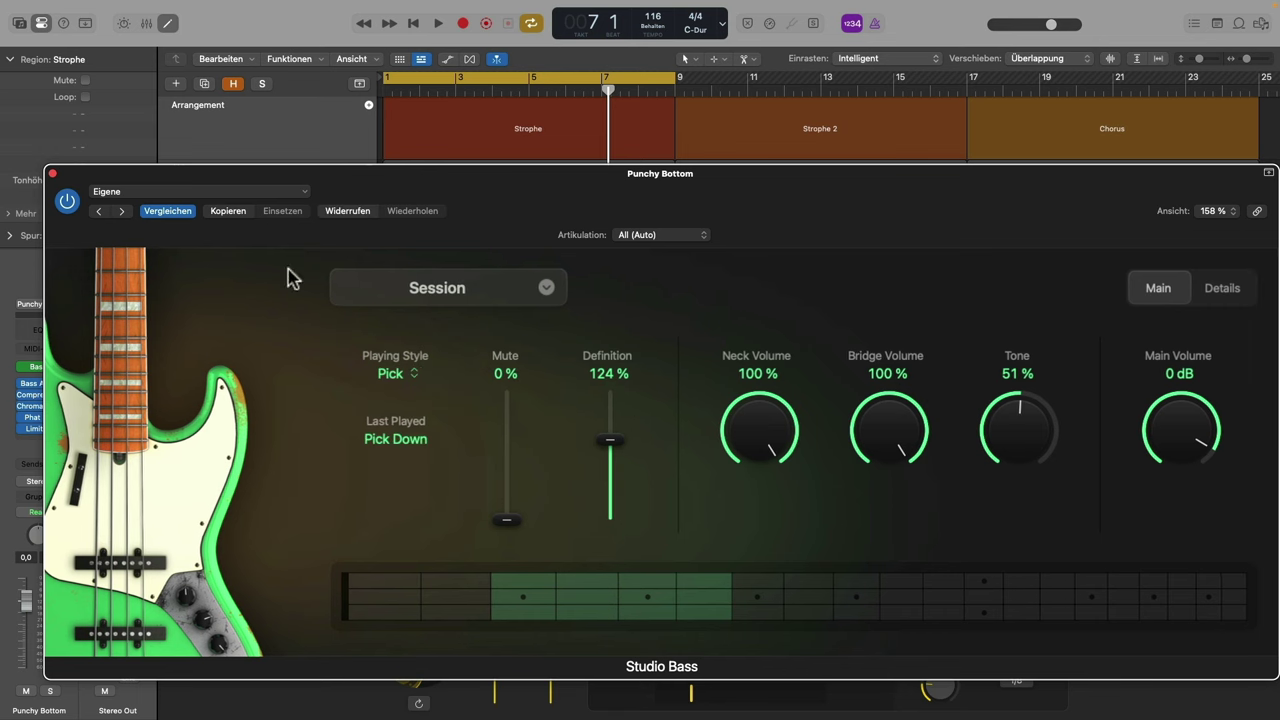
{"action": "left_click", "coordinate": [53, 178]}
Play the Strophe section with the editor hidden and set the Punchy Bottom track's volume to 1.4 dB
{"action": "key", "text": "space"}
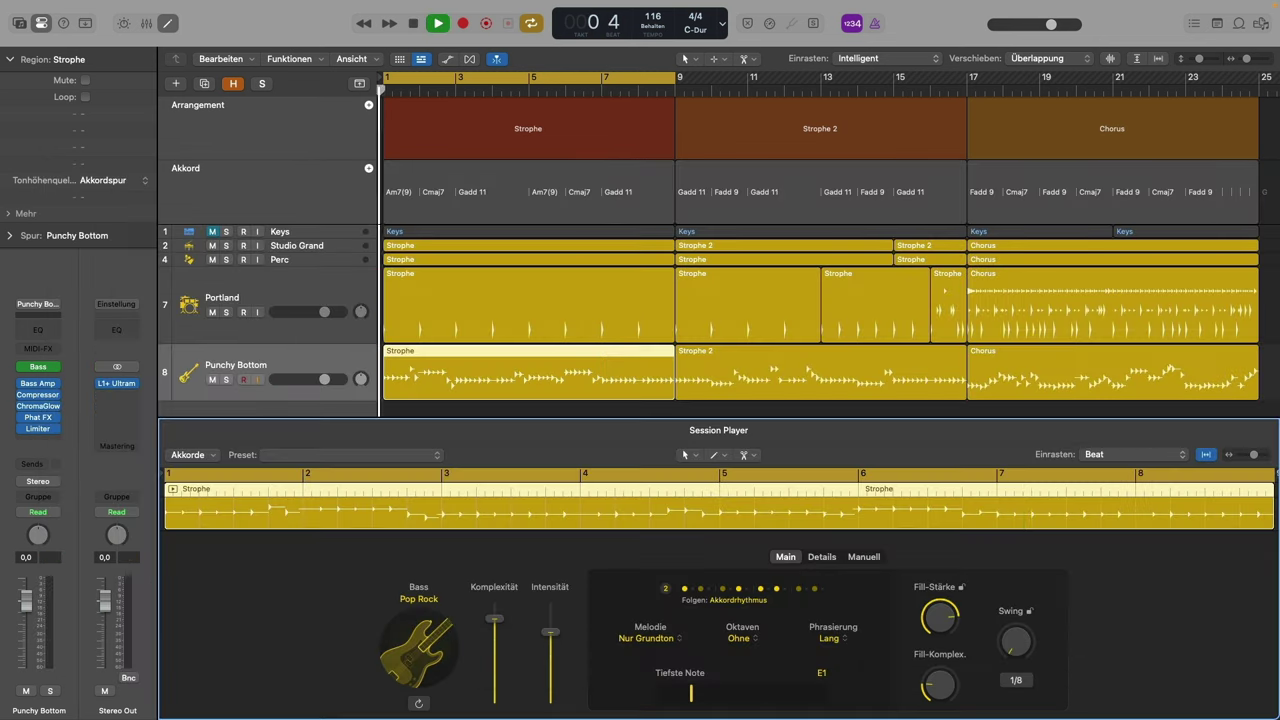
{"action": "key", "text": "e"}
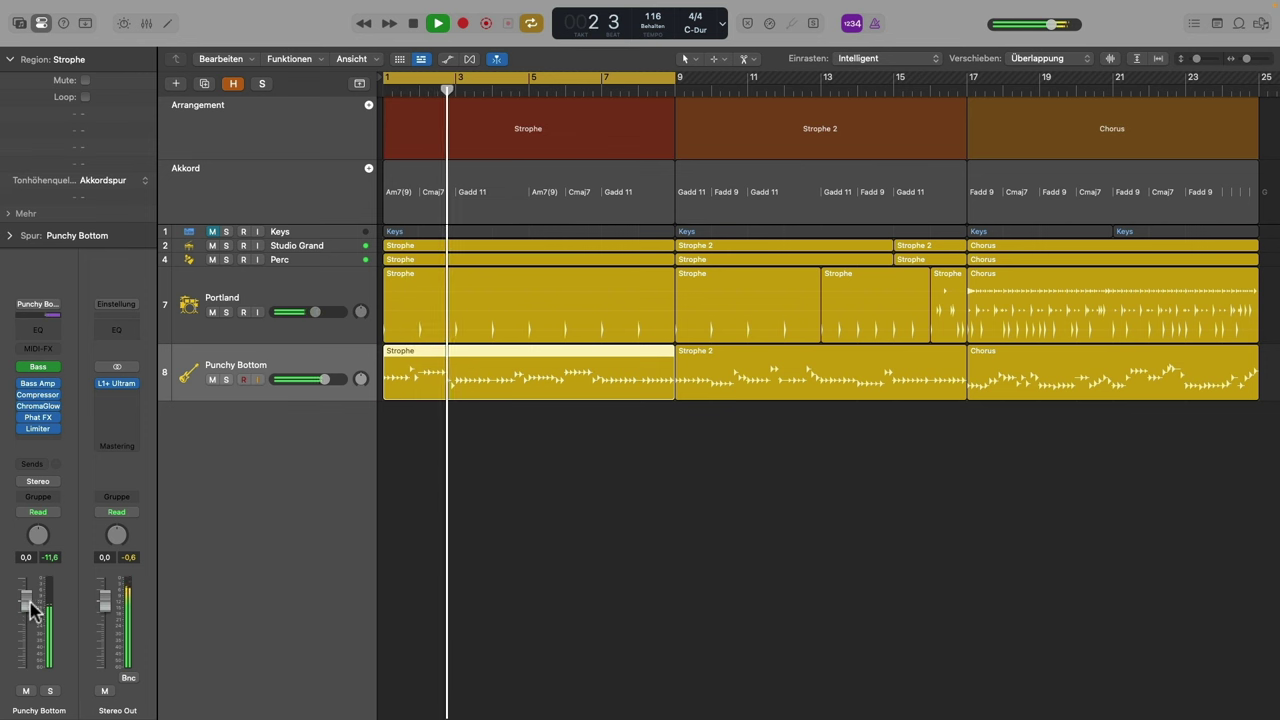
{"action": "left_click_drag", "start_coordinate": [26, 601], "coordinate": [26, 595]}
{"action": "key", "text": "space"}
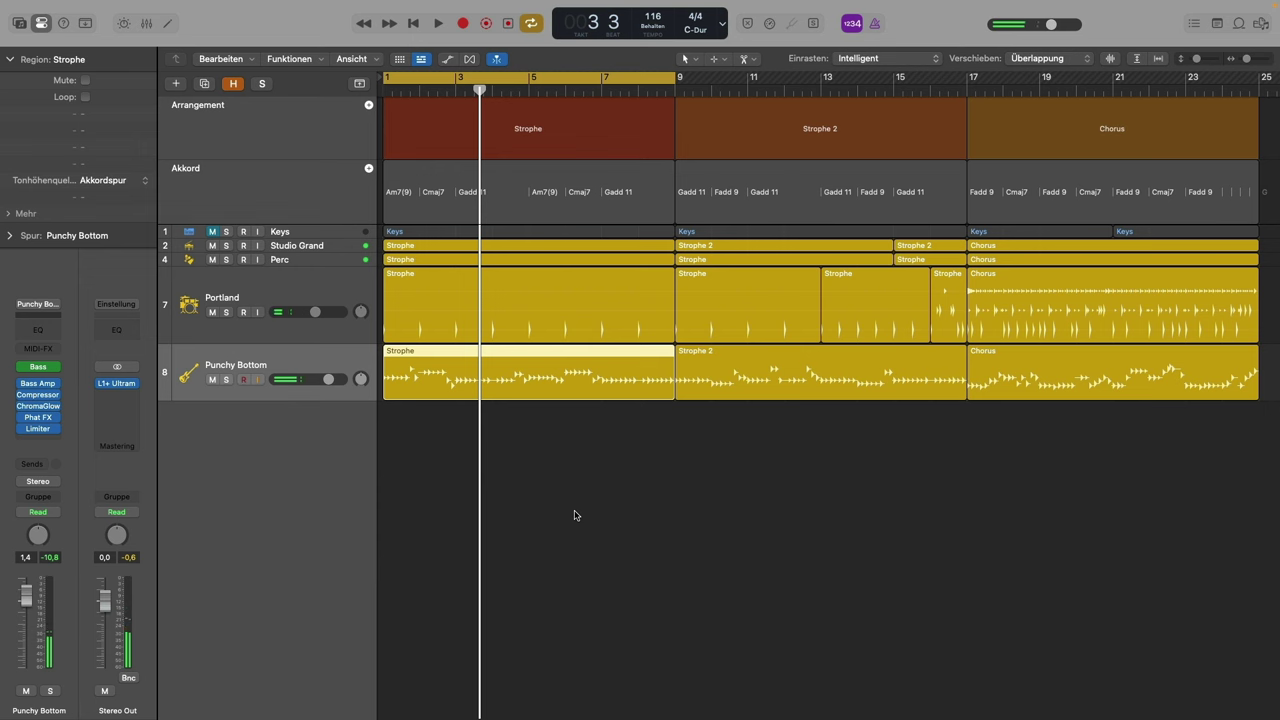
{"action": "scroll", "coordinate": [640, 486], "scroll_direction": "right", "scroll_amount": 1}
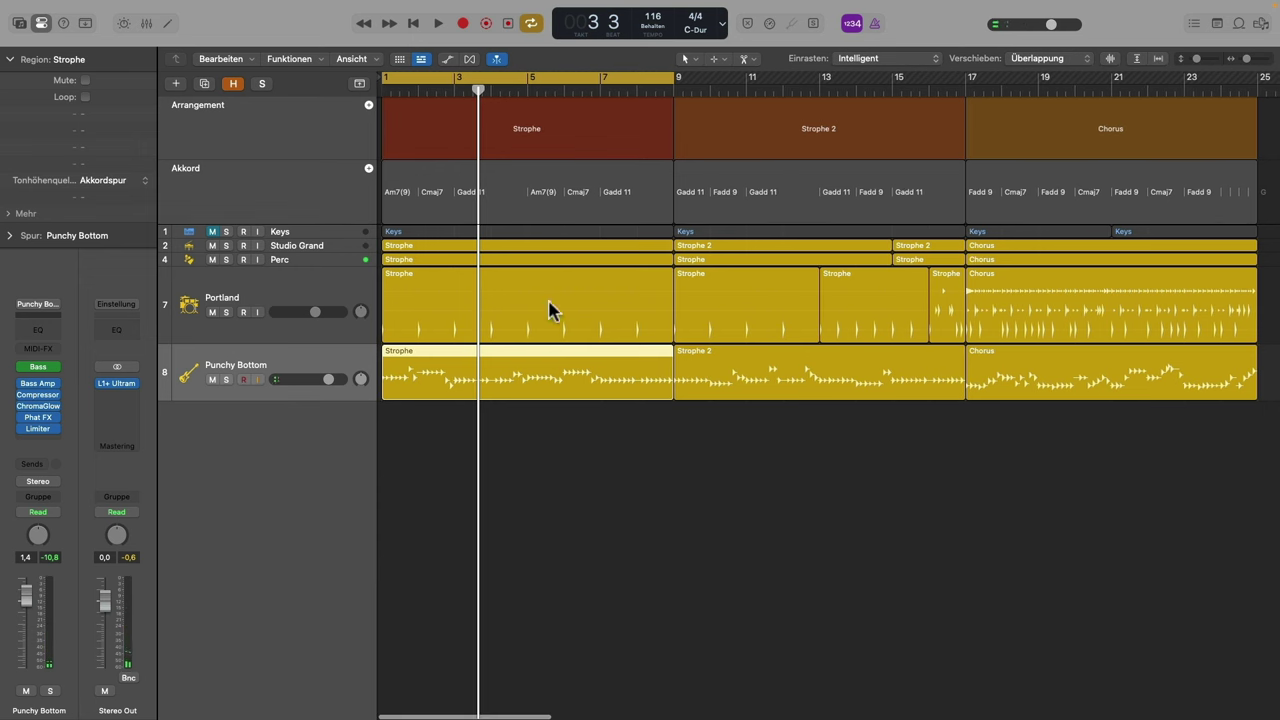
Make the rhythm of the bass's first Strophe region also follow the Portland track and listen to it
{"action": "double_click", "coordinate": [567, 357]}
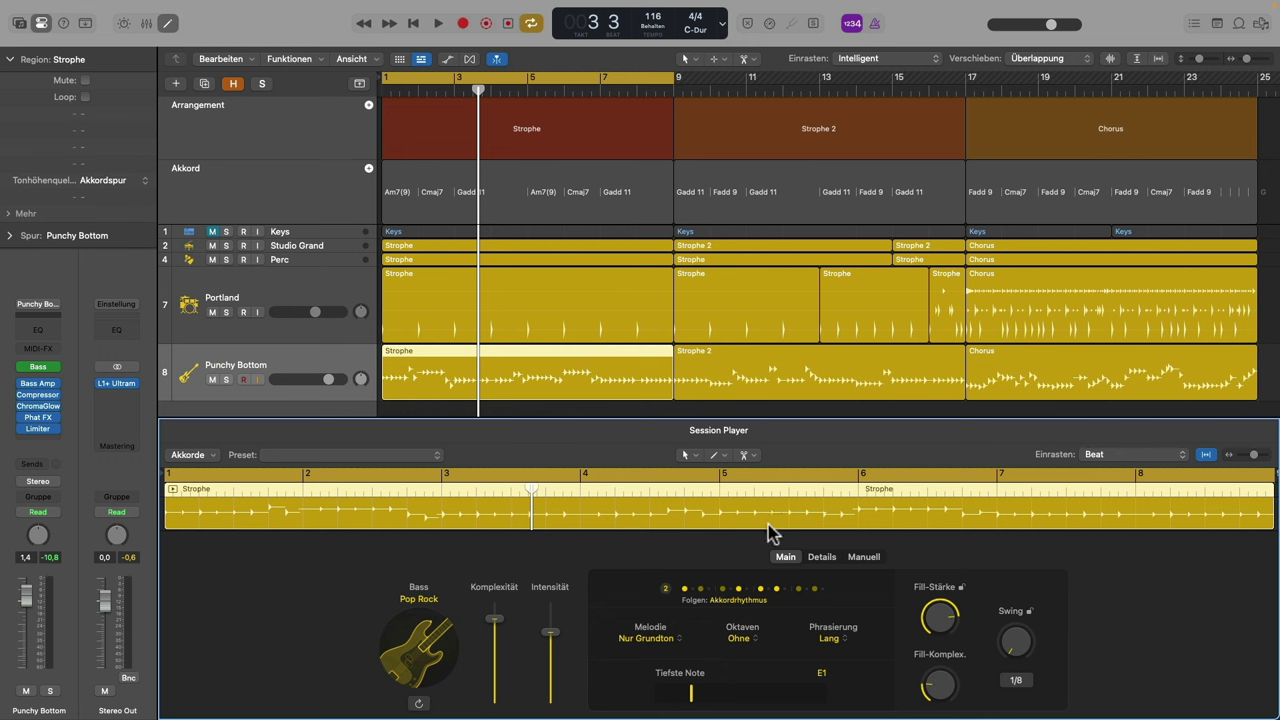
{"action": "left_click", "coordinate": [737, 596]}
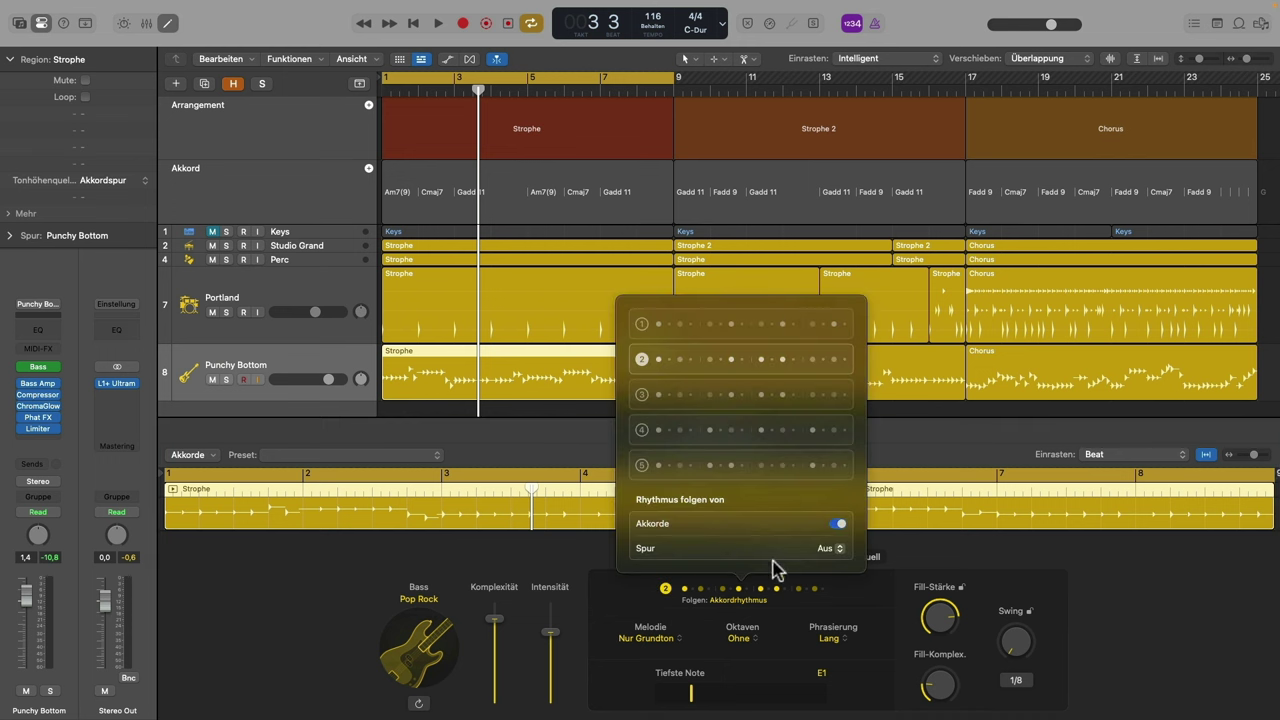
{"action": "left_click", "coordinate": [826, 548]}
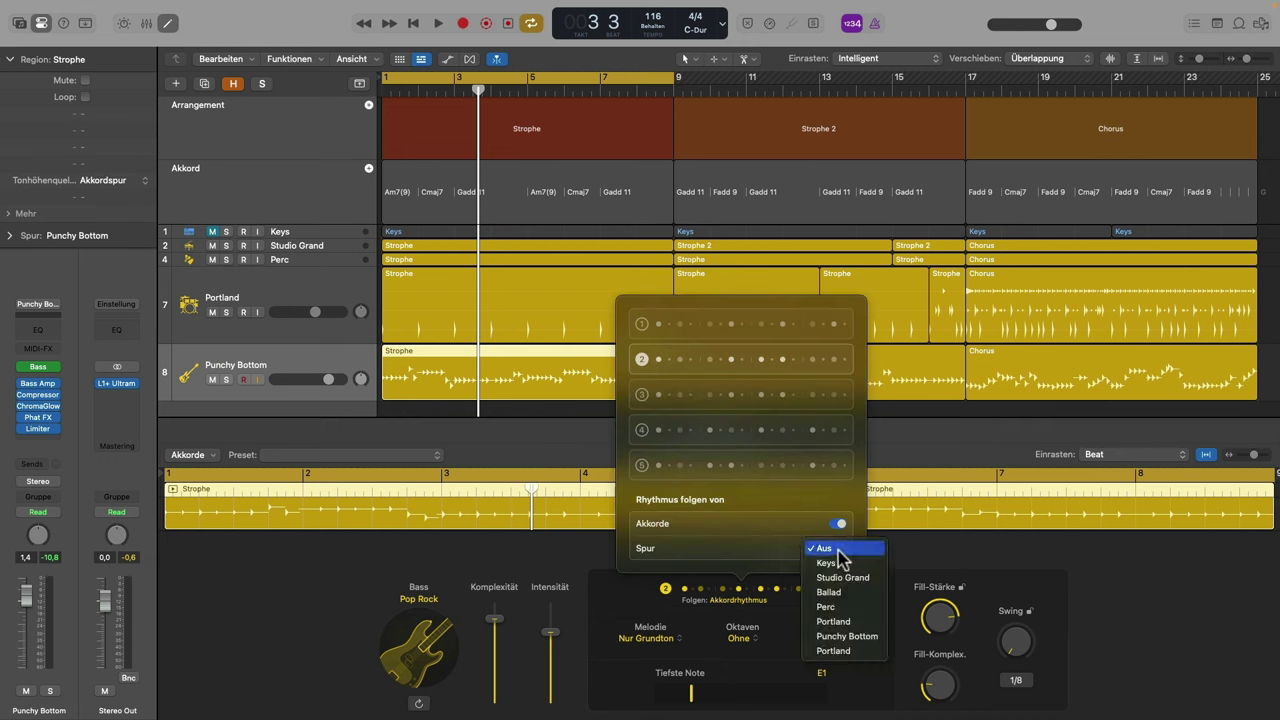
{"action": "left_click", "coordinate": [840, 621]}
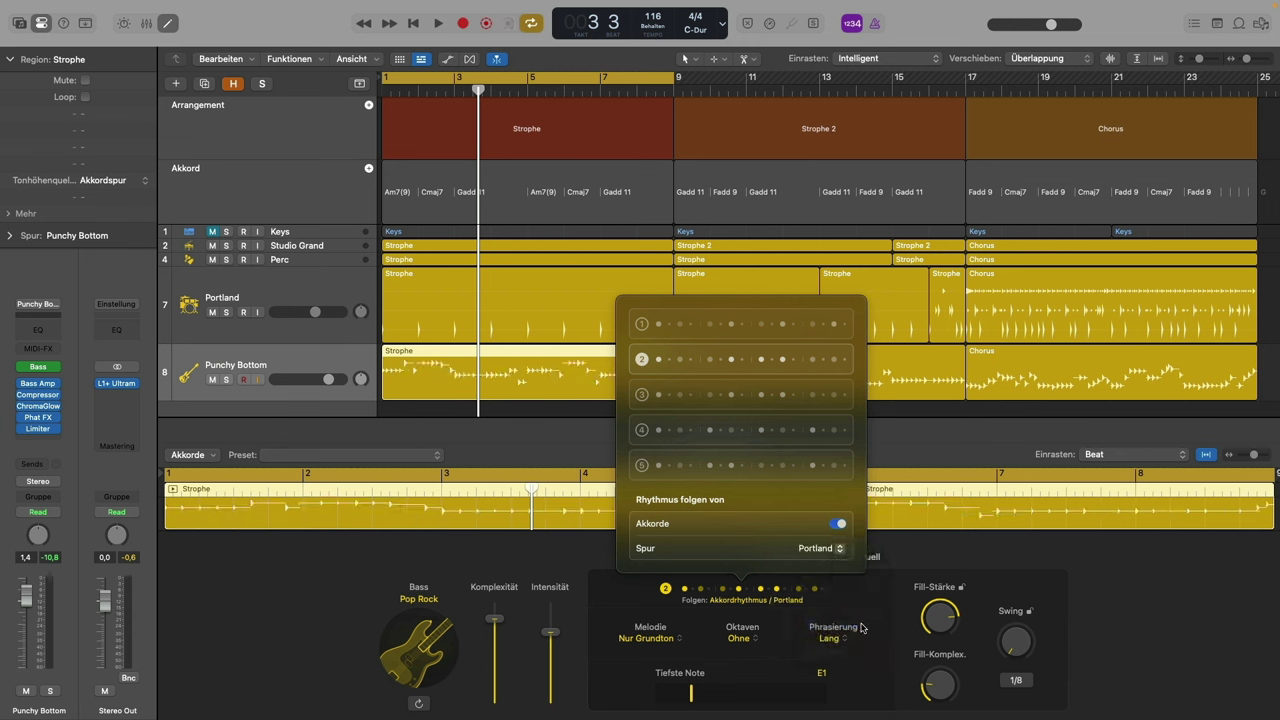
{"action": "key", "text": "space"}
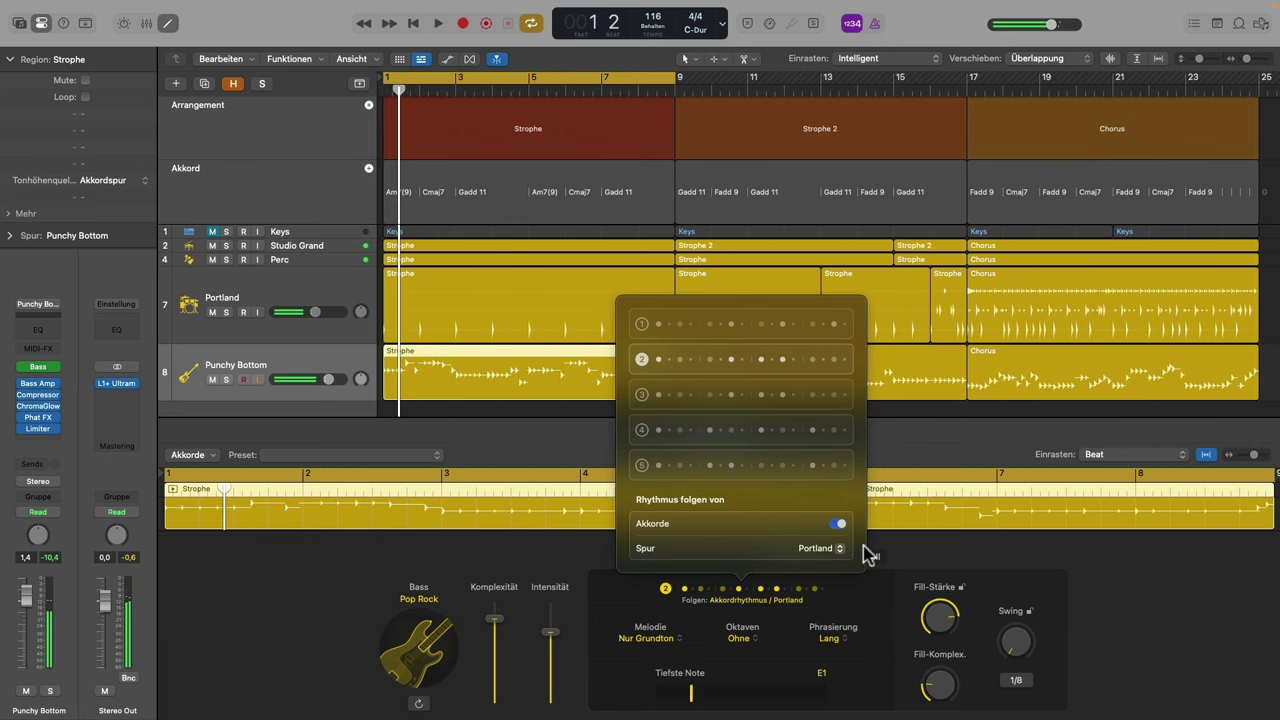
{"action": "left_click", "coordinate": [676, 652]}
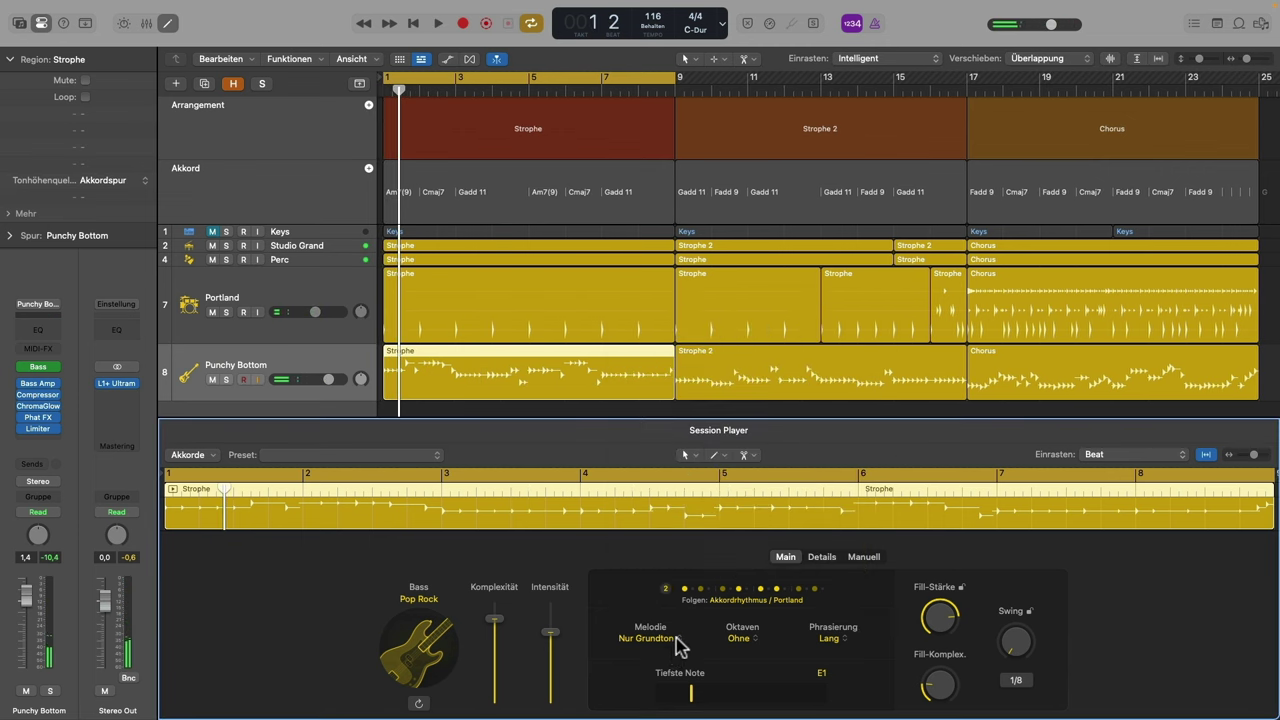
Reduce the first Strophe bass region's complexity and fill amount to their minimum, listening to it in between
{"action": "left_click", "coordinate": [678, 640]}
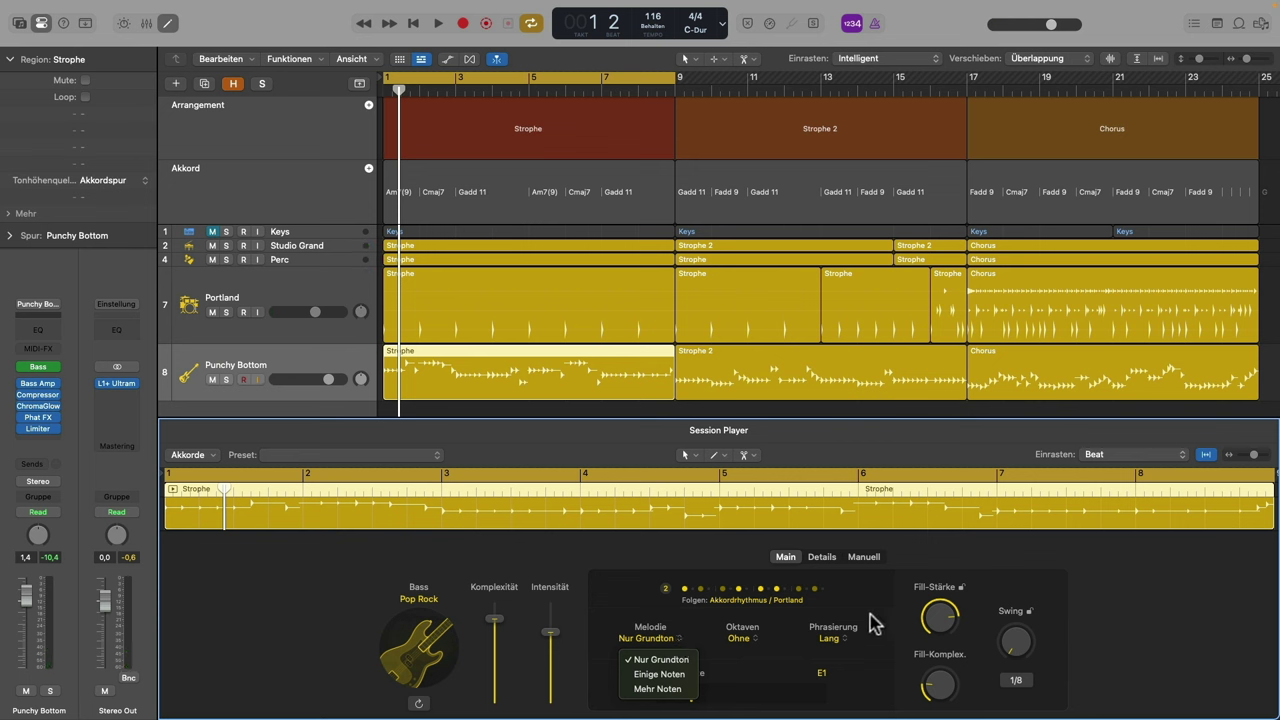
{"action": "left_click_drag", "start_coordinate": [493, 624], "coordinate": [494, 705]}
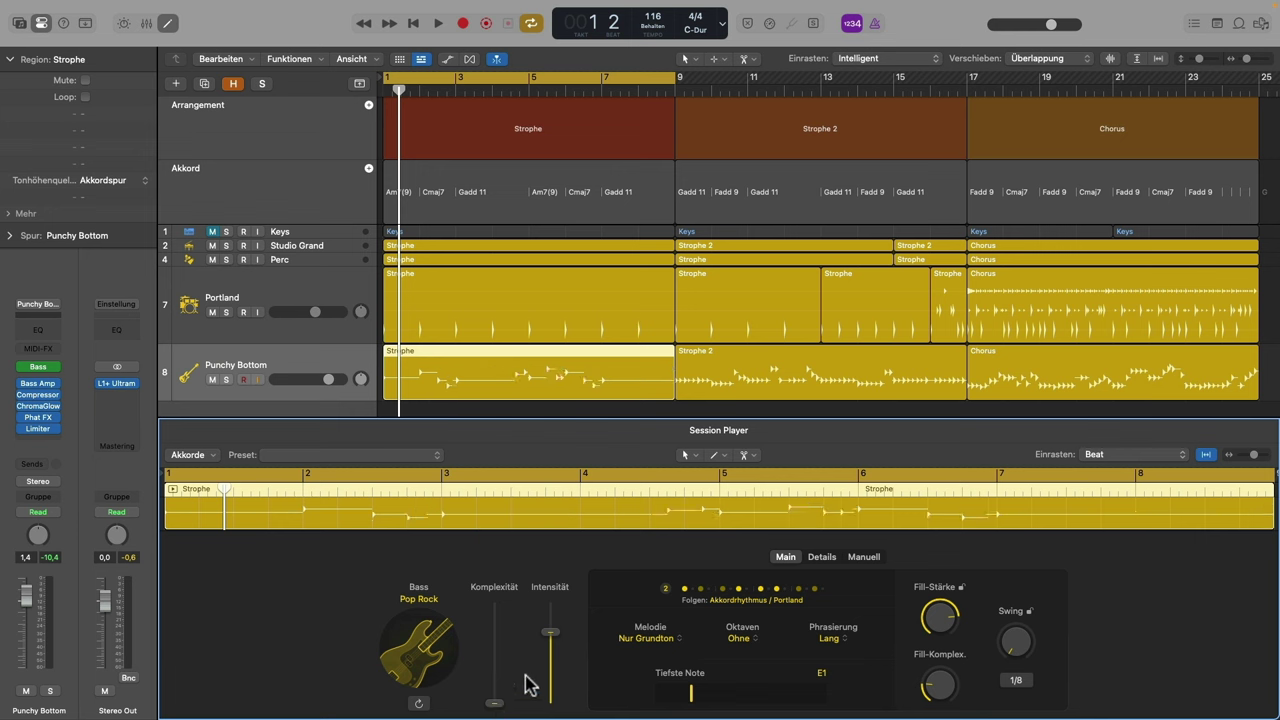
{"action": "key", "text": "space"}
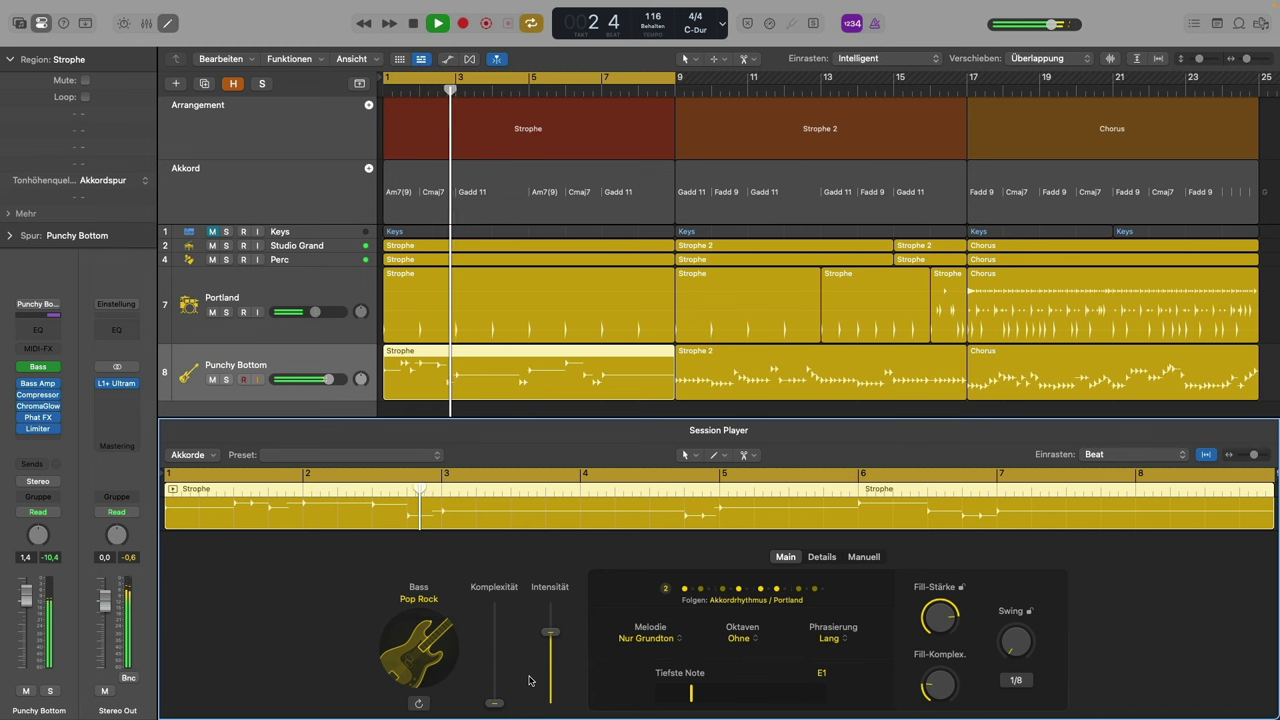
{"action": "left_click", "coordinate": [683, 638]}
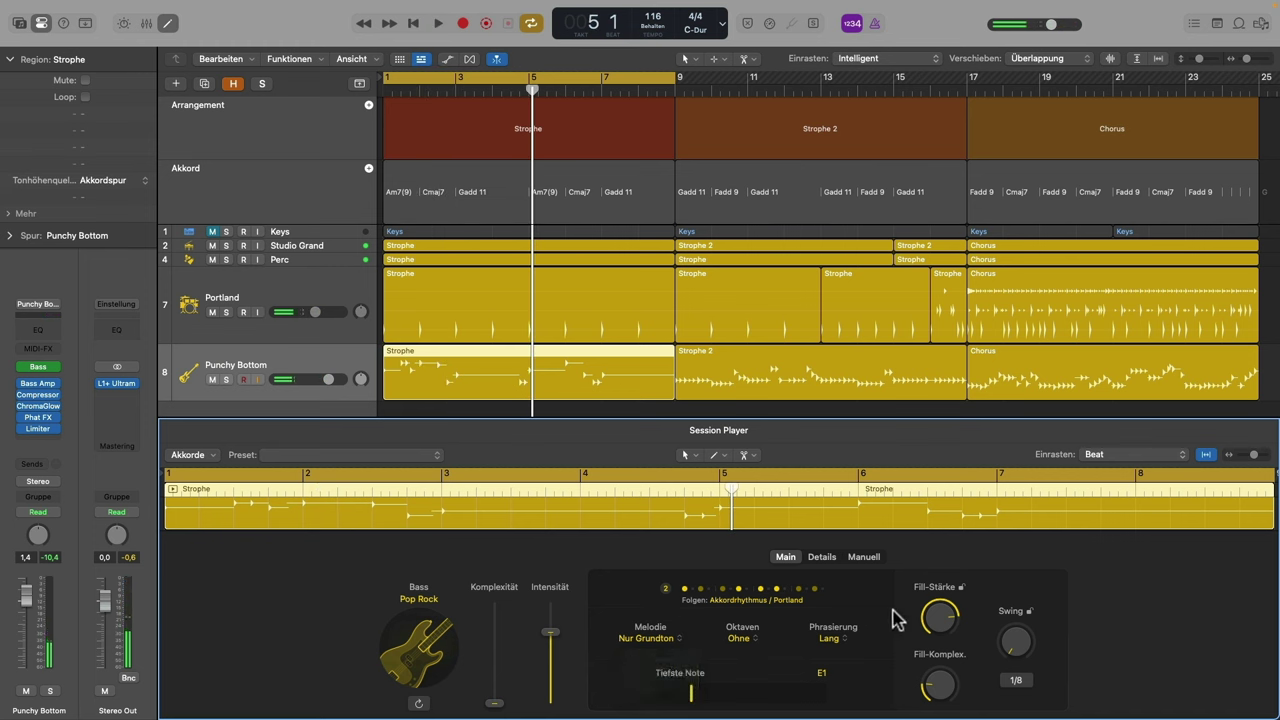
{"action": "left_click_drag", "start_coordinate": [939, 616], "coordinate": [930, 710]}
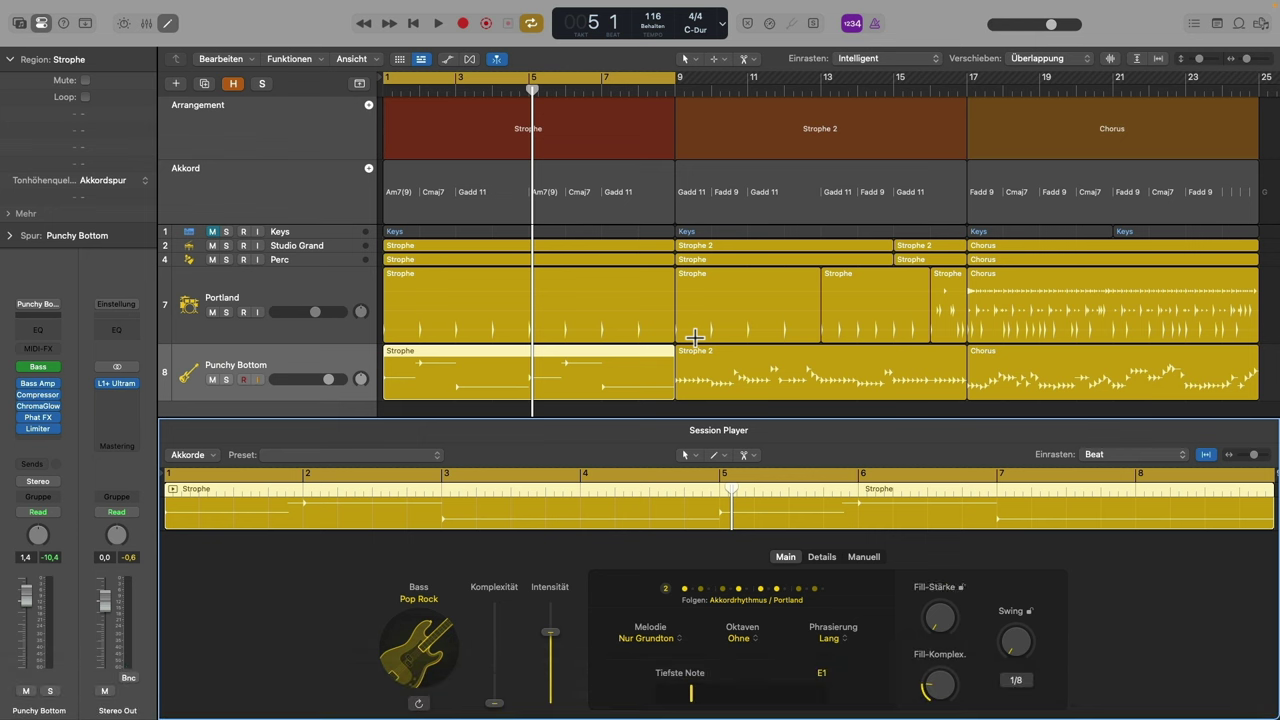
Play the first Strophe bass region and set its lowest note to D1
{"action": "key", "text": "space"}
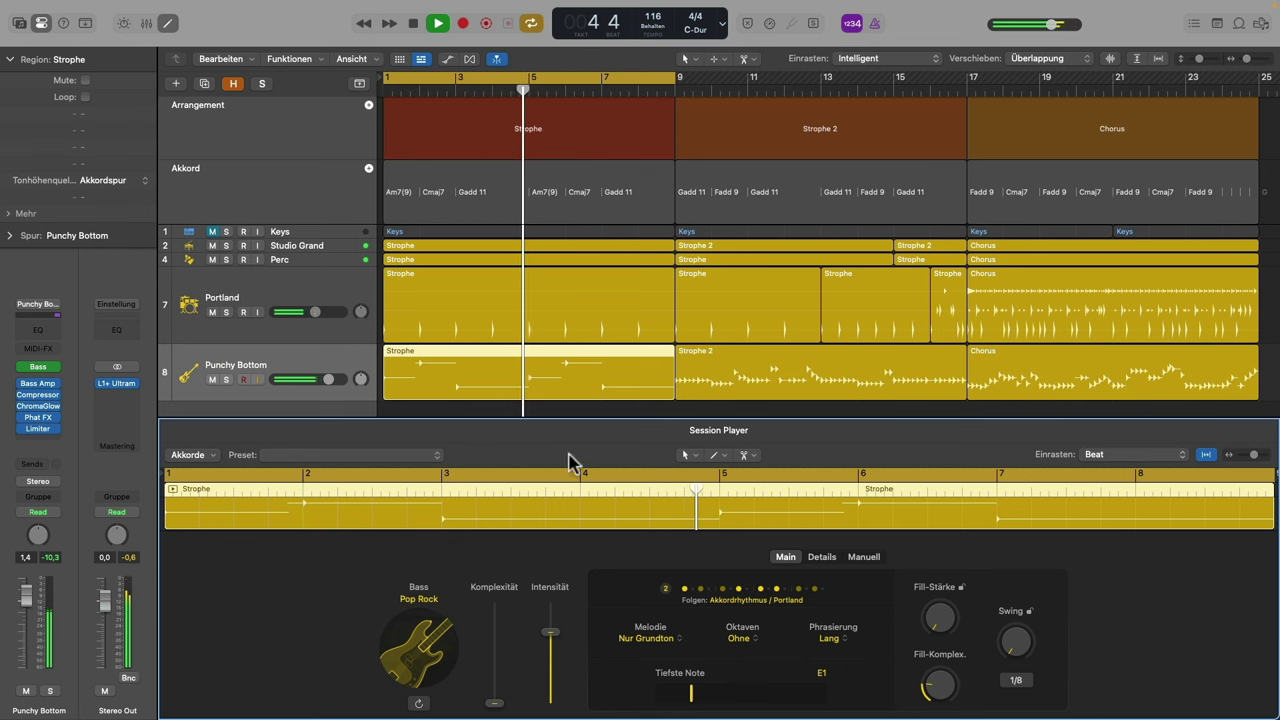
{"action": "left_click_drag", "start_coordinate": [686, 691], "coordinate": [680, 693]}
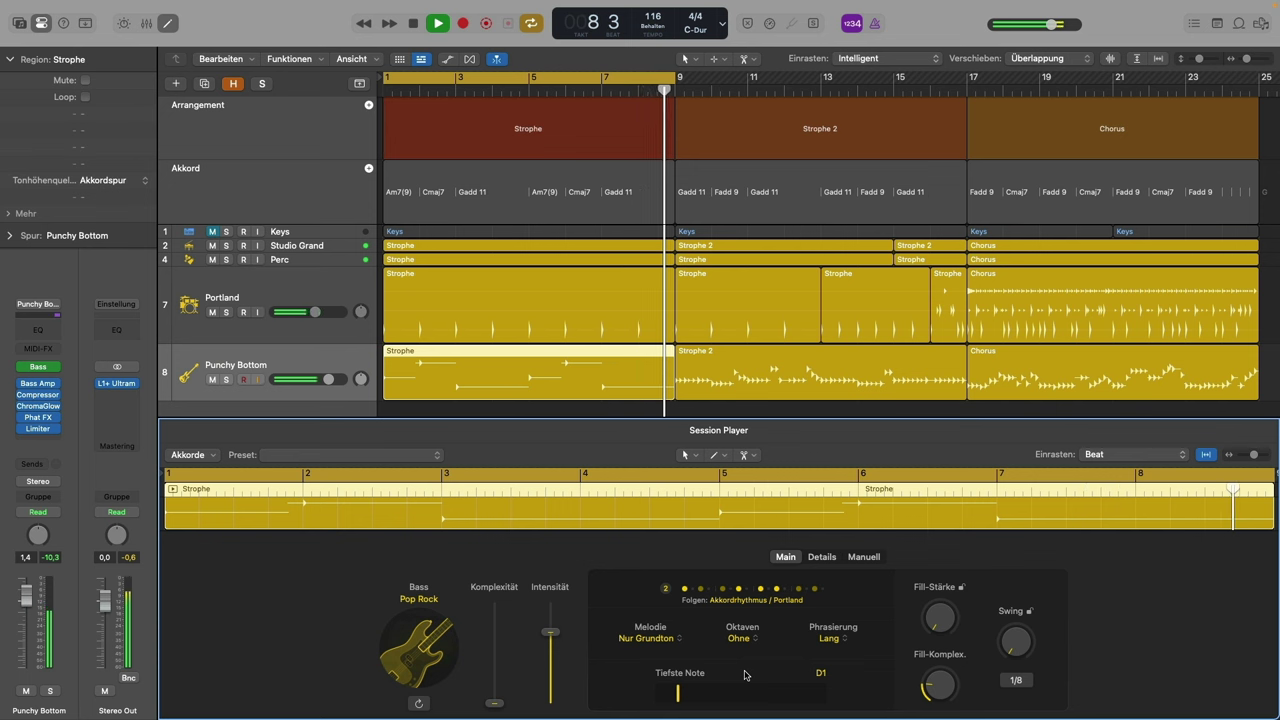
{"action": "key", "text": "space"}
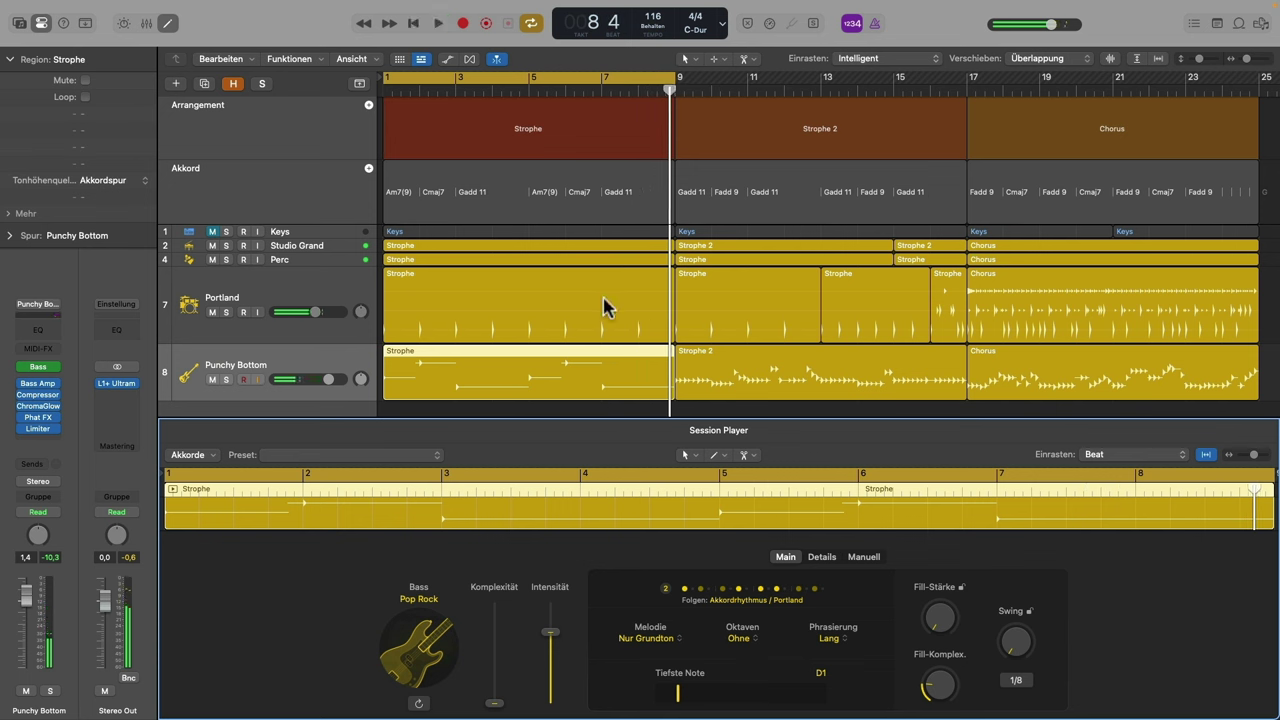
Replace the Strophe 2 bass region with a copy of the first Strophe bass region at bar 9
{"action": "left_click", "coordinate": [864, 558]}
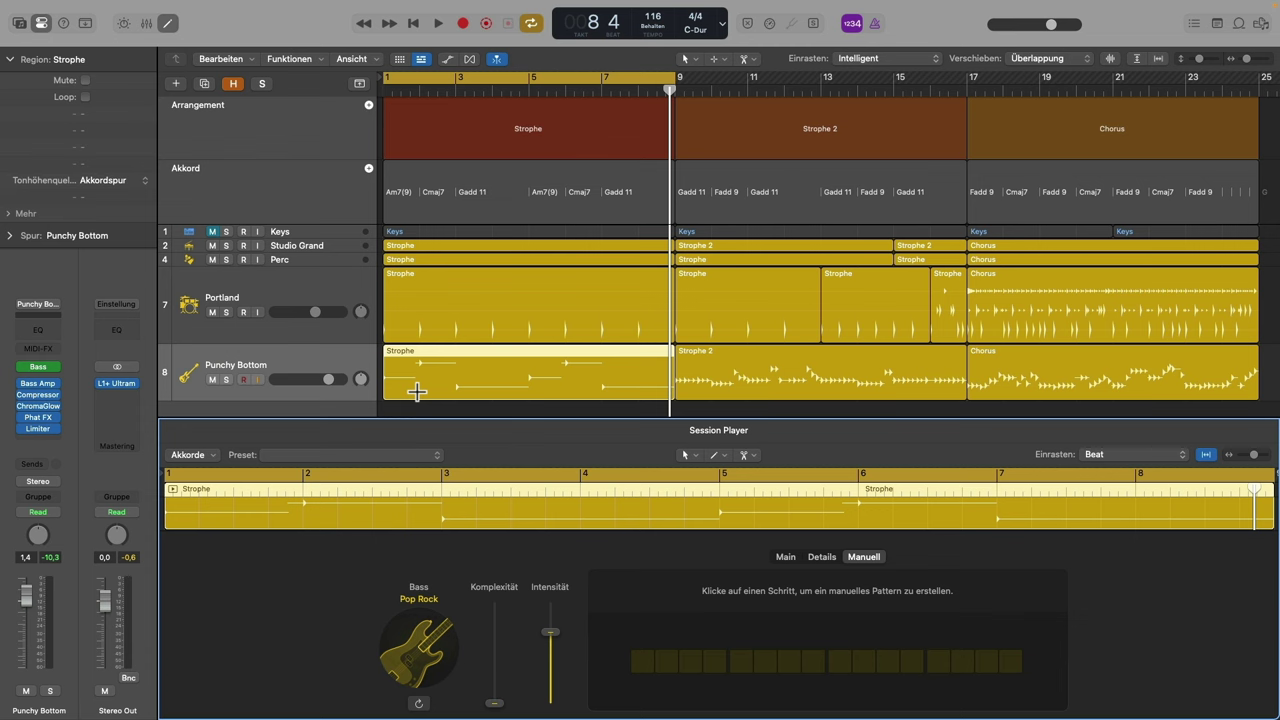
{"action": "left_click", "coordinate": [773, 353]}
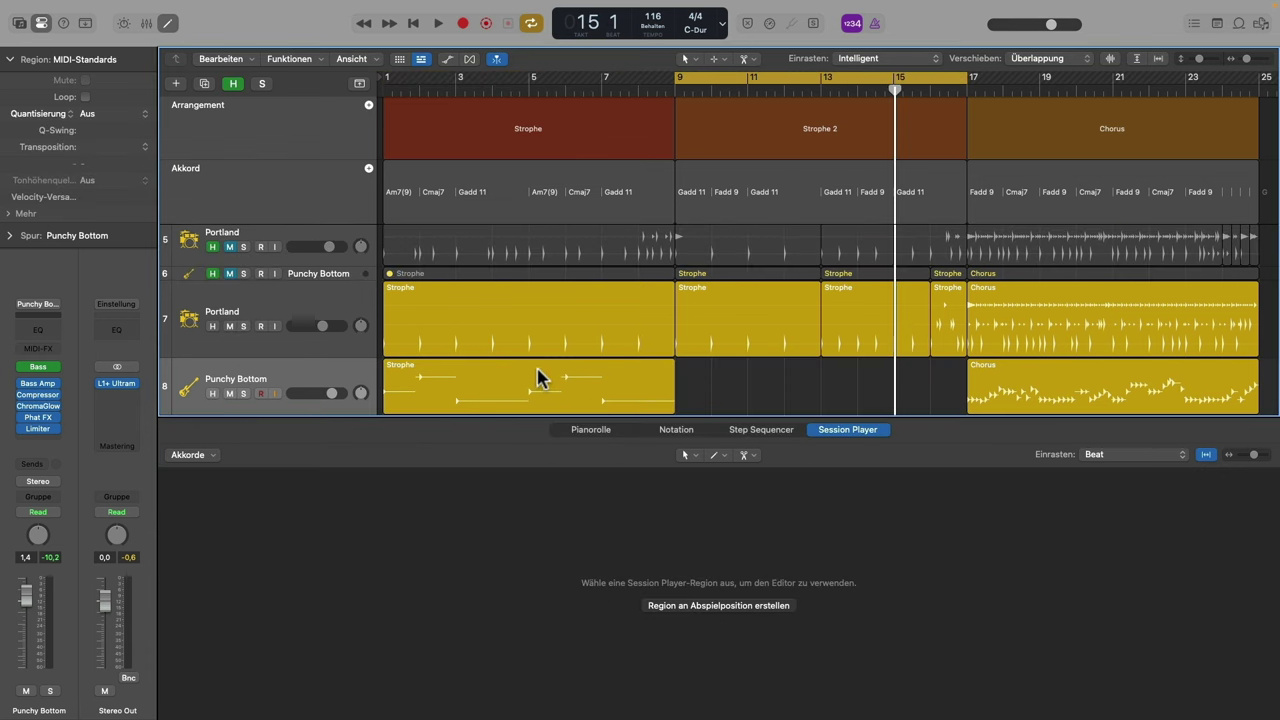
{"action": "left_click", "coordinate": [537, 377]}
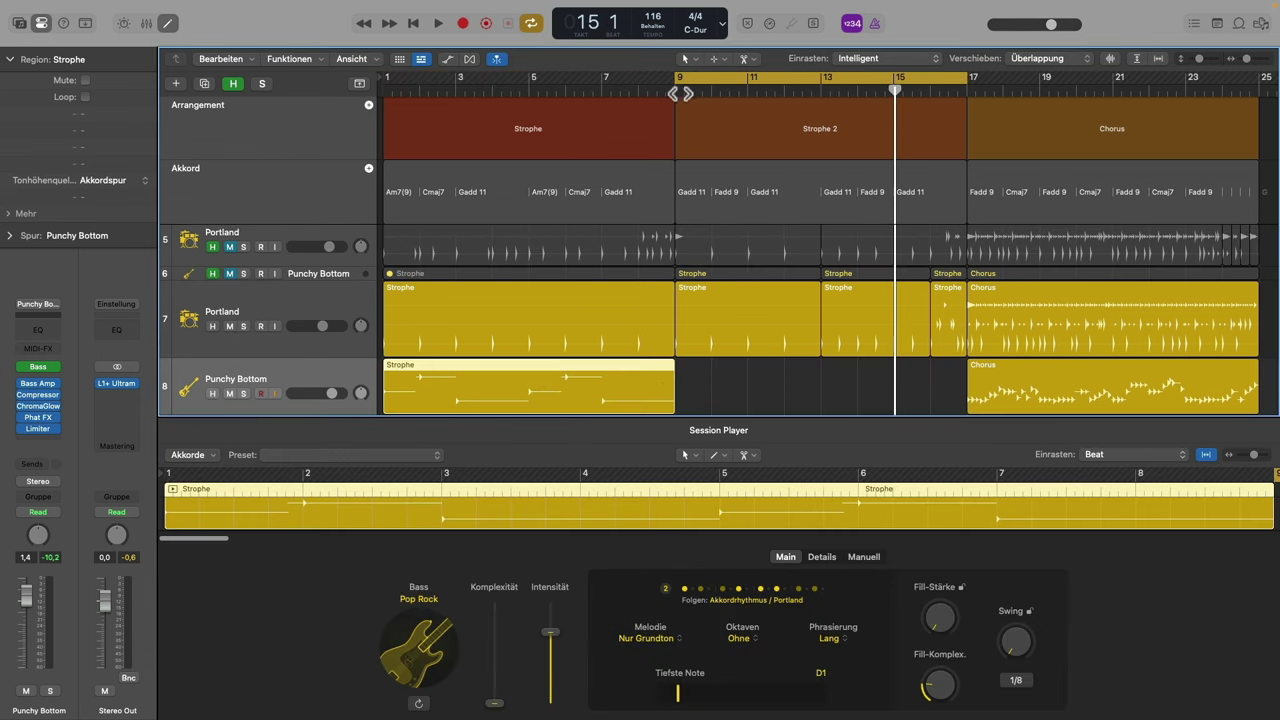
{"action": "left_click", "coordinate": [673, 93]}
{"action": "key", "text": "super+v"}
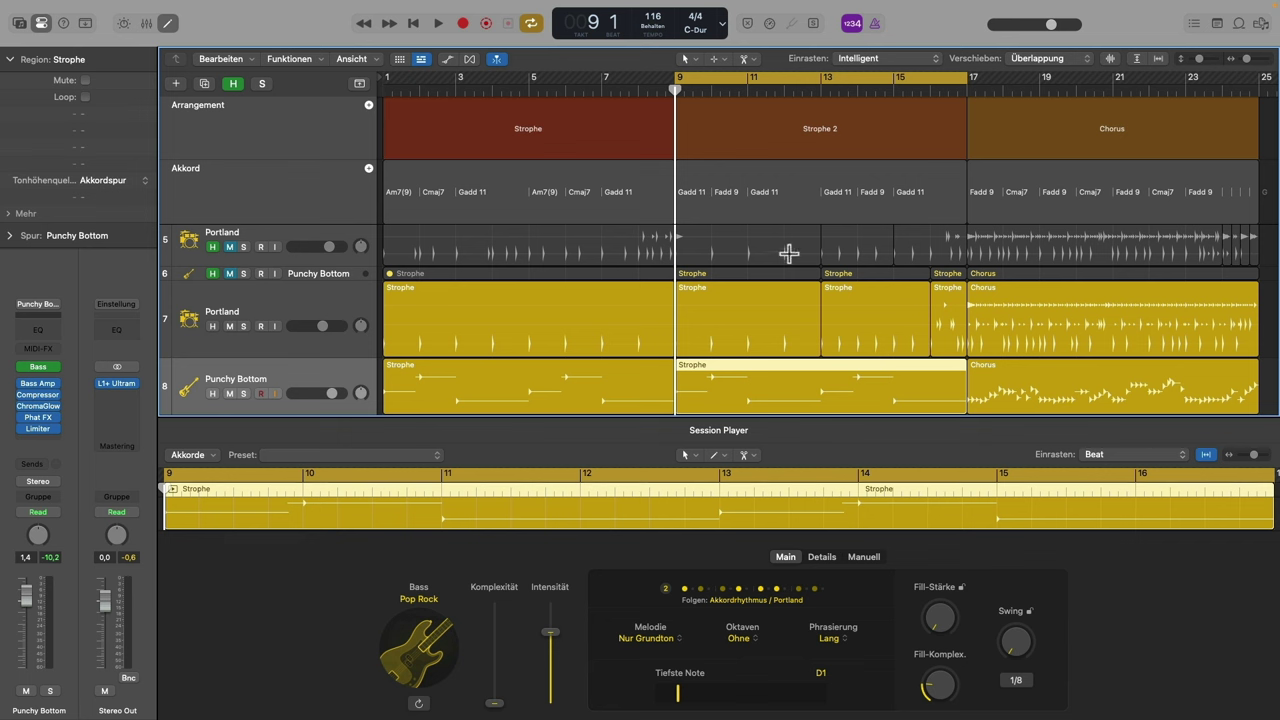
Split the copied bass region in Strophe 2 at bar 13 and bar 16
{"action": "left_click", "coordinate": [821, 89]}
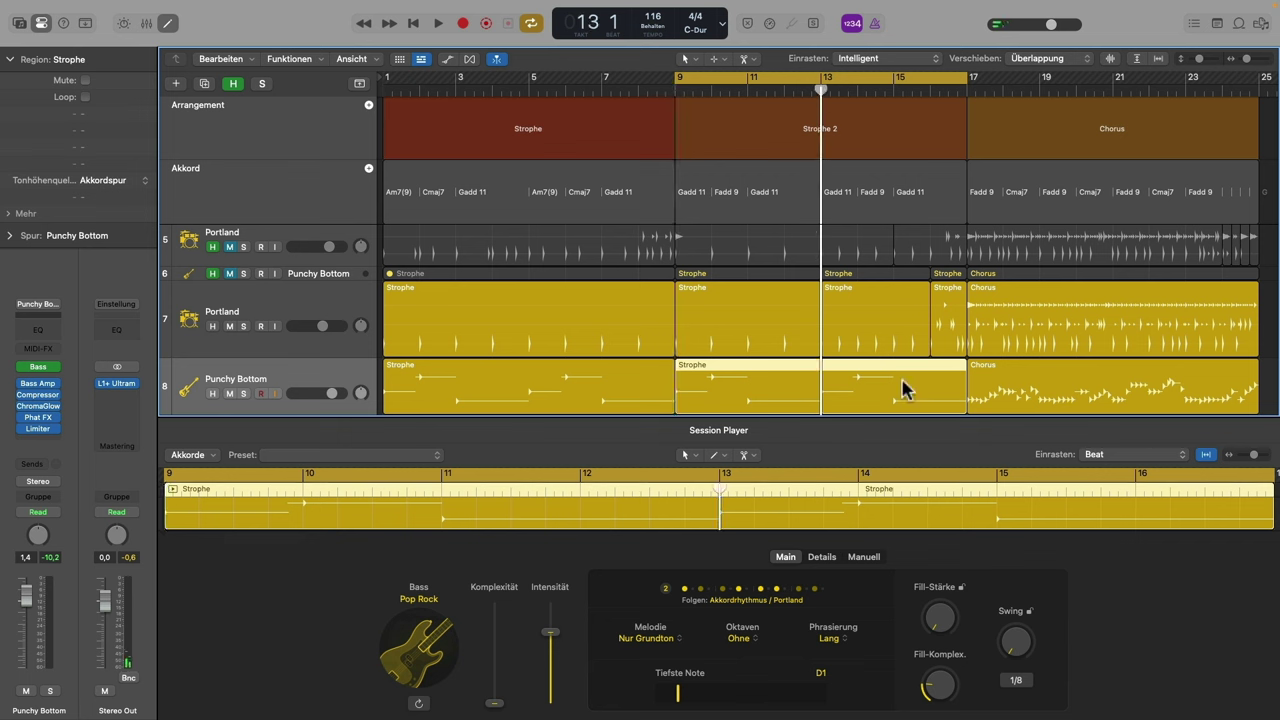
{"action": "key", "text": "super+t"}
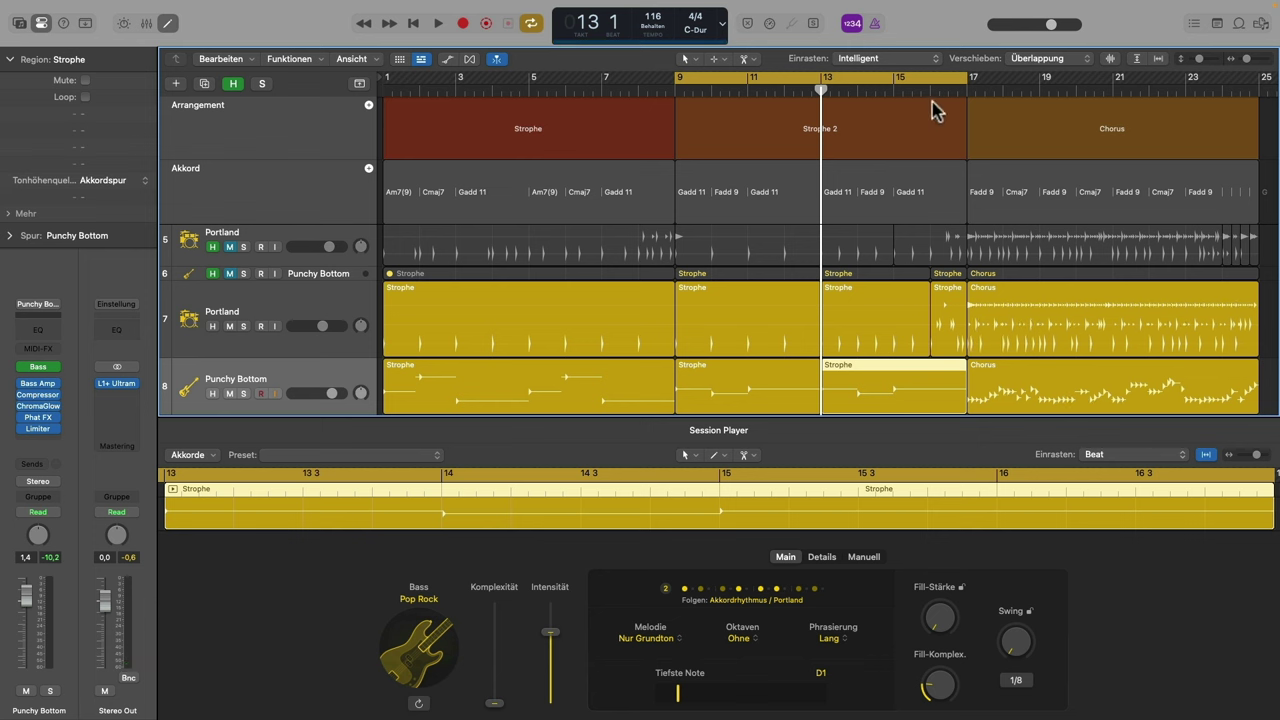
{"action": "left_click", "coordinate": [930, 88]}
{"action": "key", "text": "super+t"}
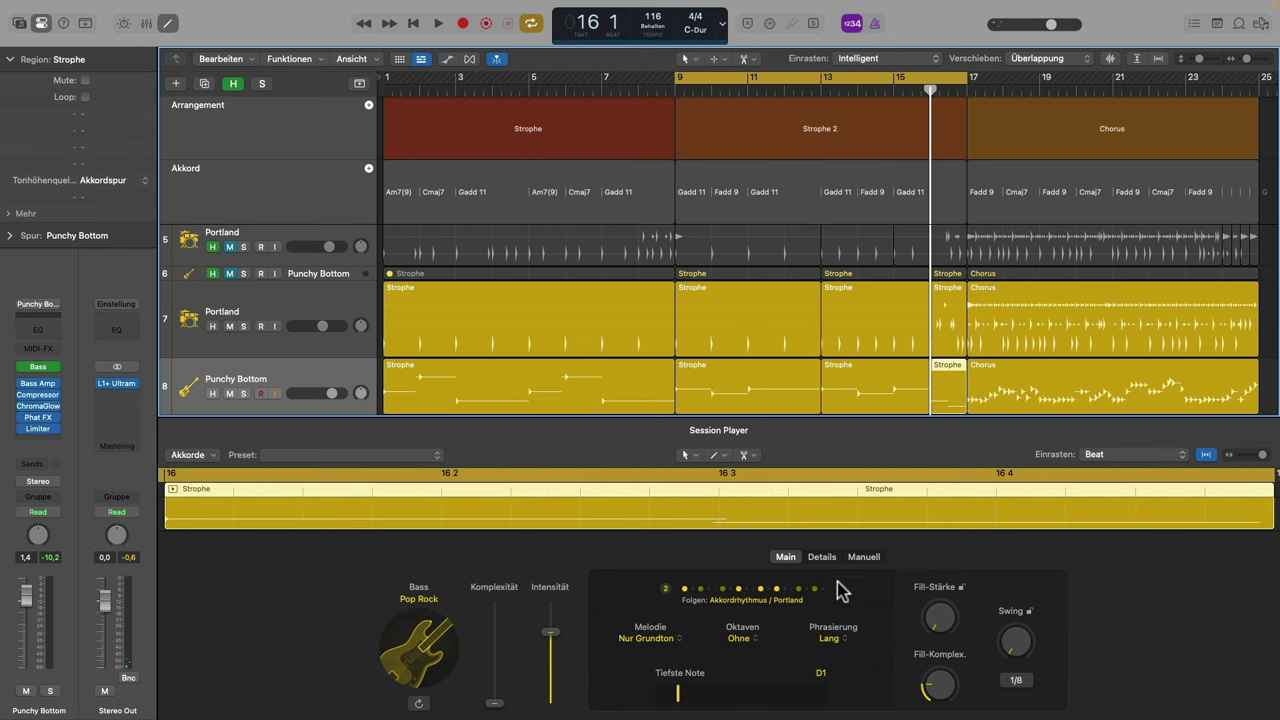
Set the bass region from bar 13 to 16 to half tempo (Halbes Tempo) and return to its main settings
{"action": "left_click", "coordinate": [822, 557]}
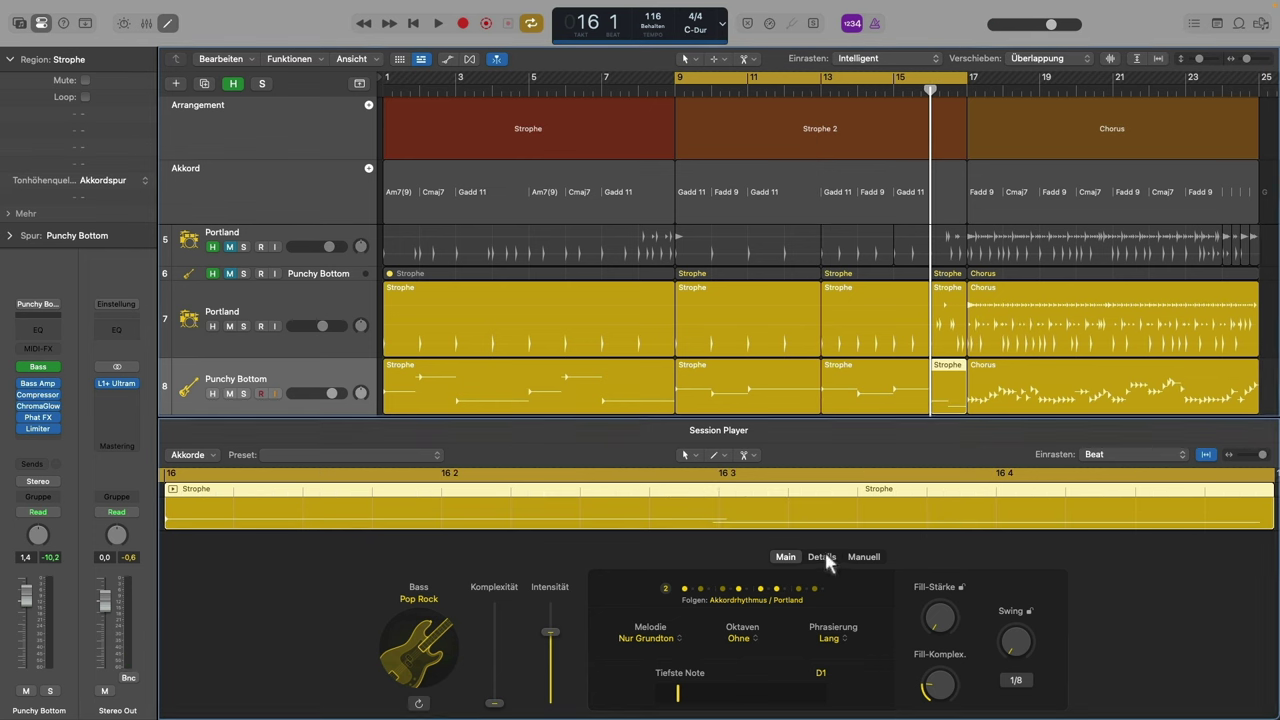
{"action": "left_click", "coordinate": [869, 380]}
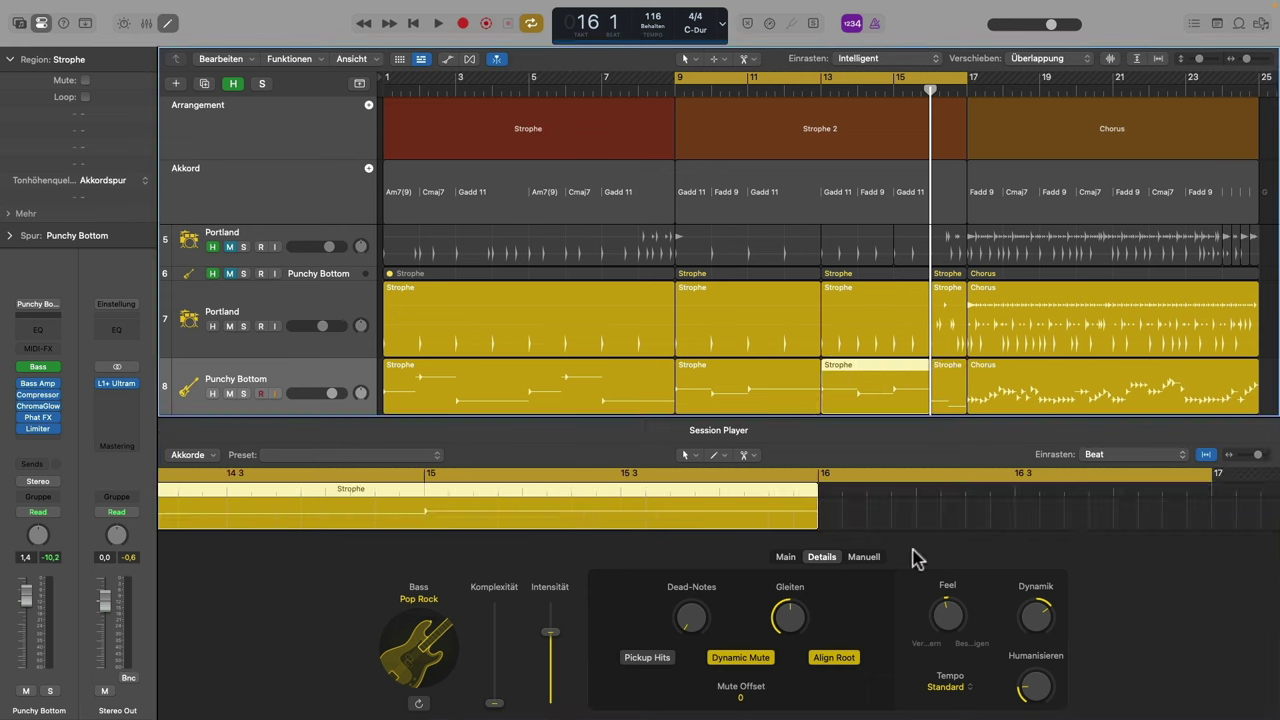
{"action": "left_click", "coordinate": [965, 688]}
{"action": "left_click", "coordinate": [988, 668]}
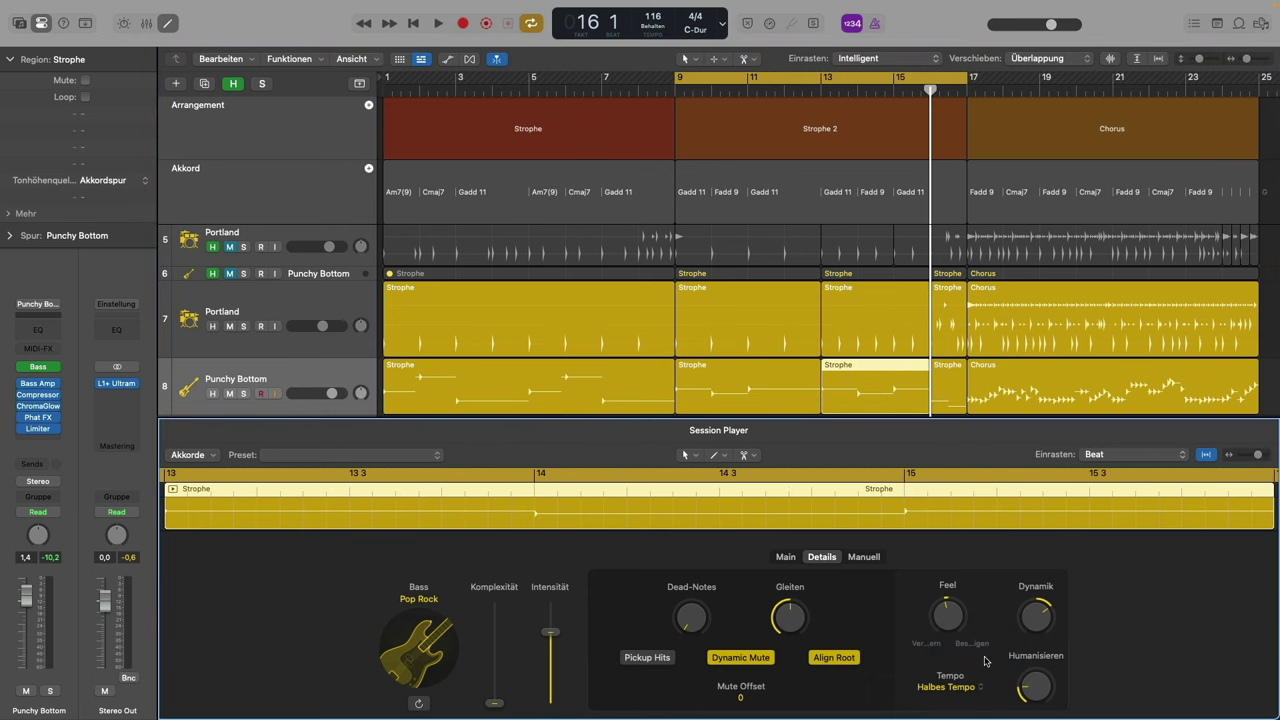
{"action": "left_click", "coordinate": [786, 557]}
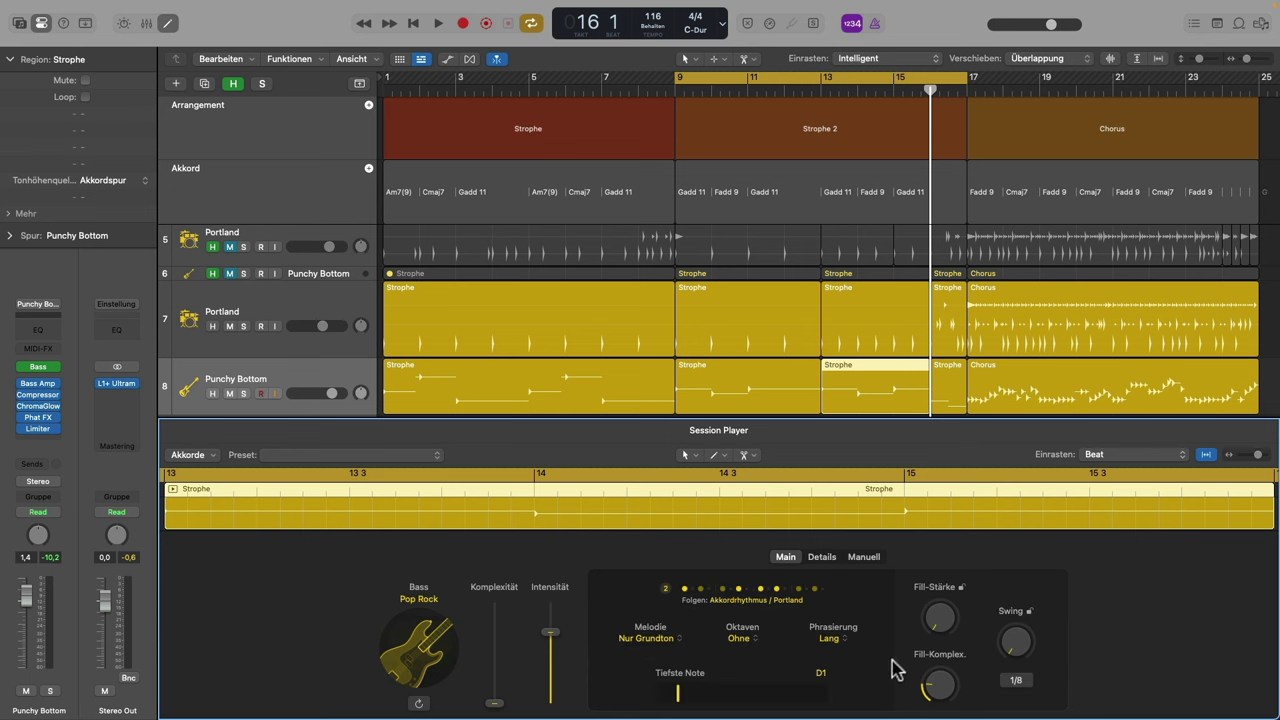
Raise the complexity (Komplexität) of the Strophe 2 bass region starting at bar 13 and play the section
{"action": "left_click", "coordinate": [498, 680]}
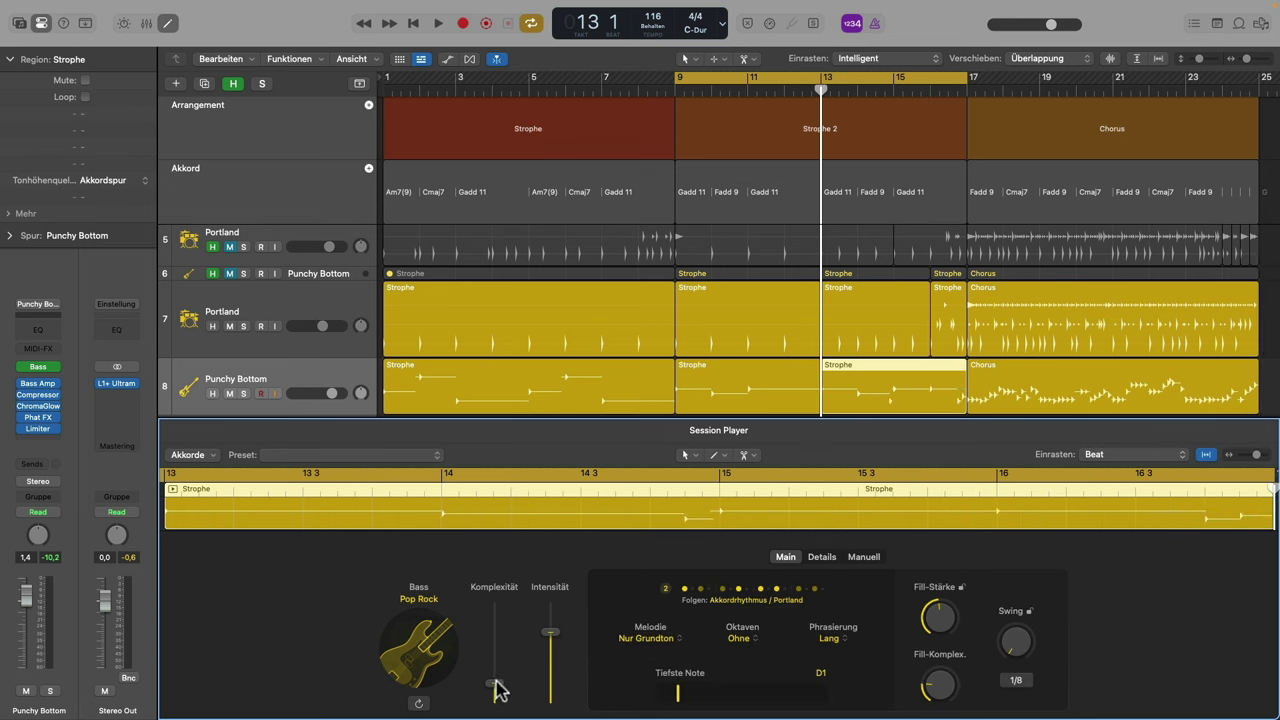
{"action": "left_click", "coordinate": [498, 678]}
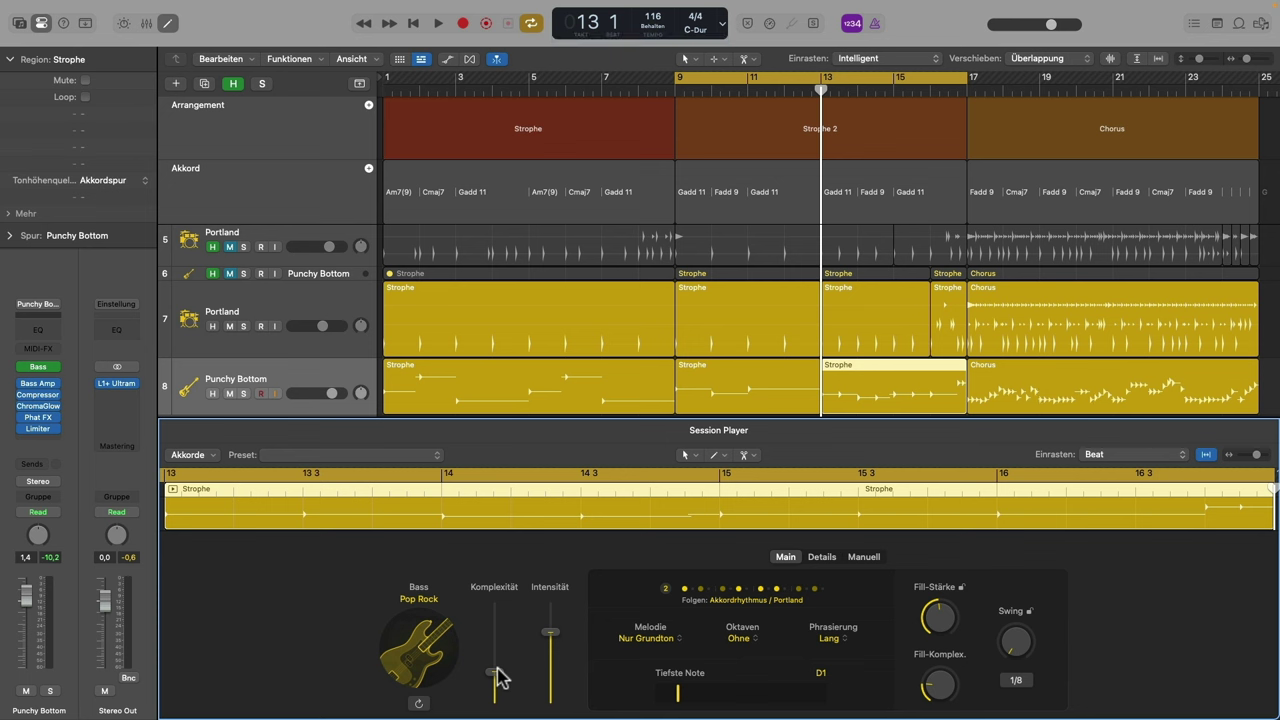
{"action": "key", "text": "space"}
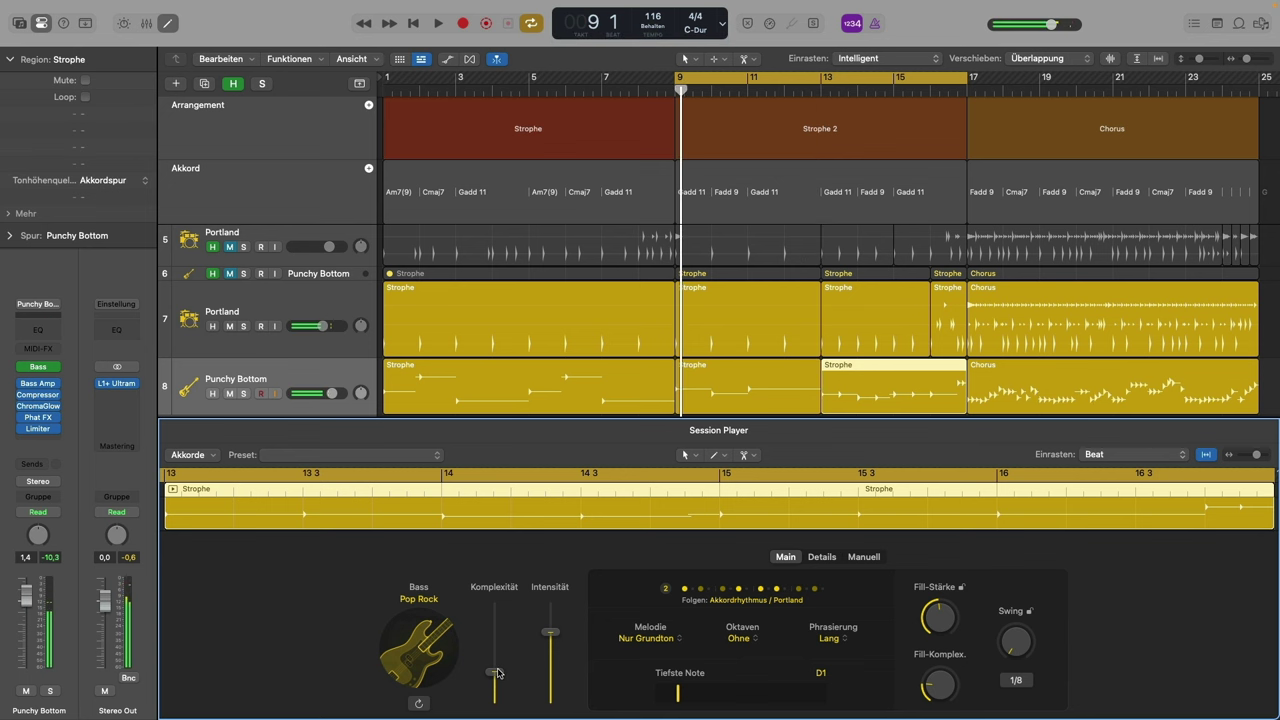
{"action": "key", "text": "space"}
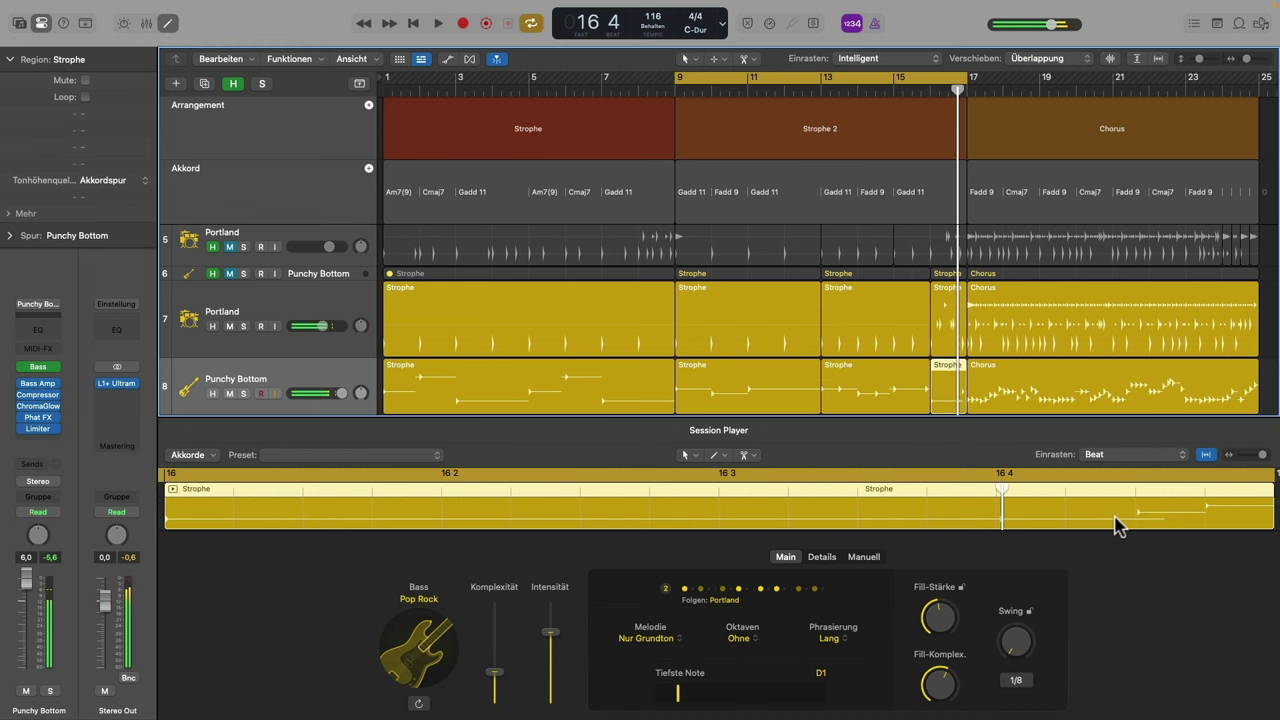
Create a one-bar manual pattern with hits on all four beats for the bar 16 bass region and play it
{"action": "left_click", "coordinate": [863, 558]}
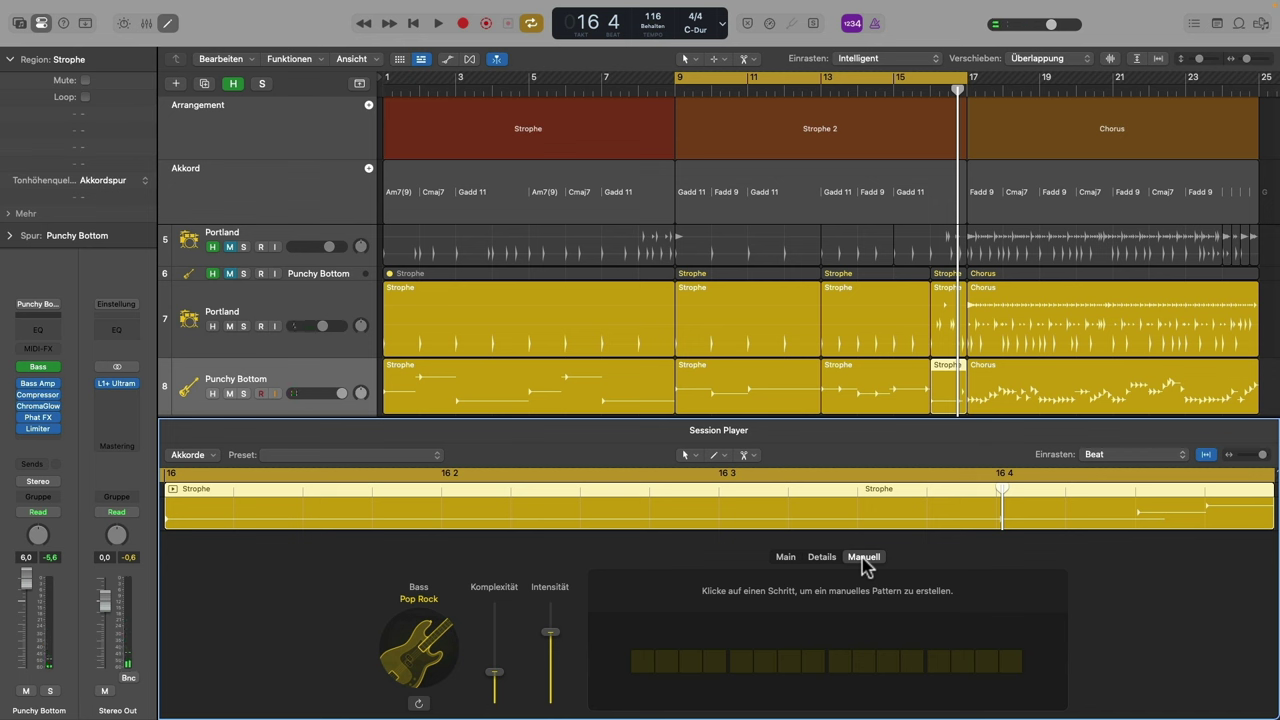
{"action": "left_click", "coordinate": [642, 661]}
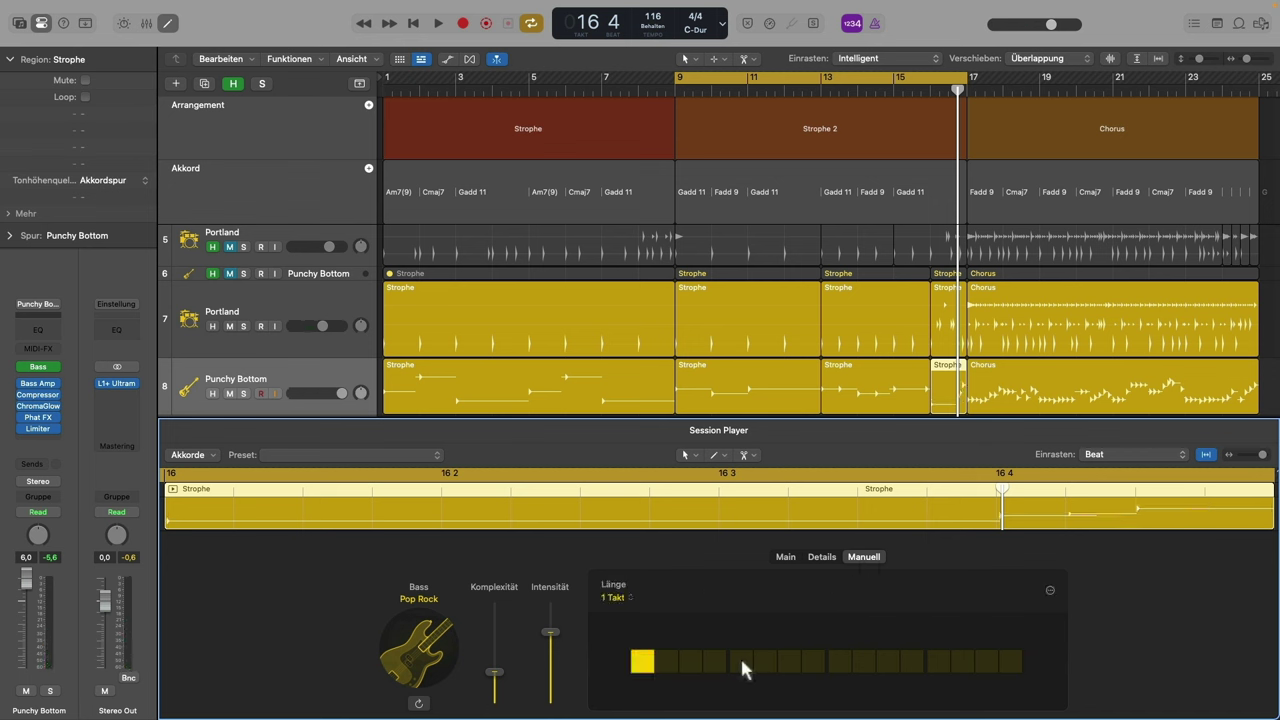
{"action": "left_click", "coordinate": [741, 661]}
{"action": "left_click", "coordinate": [840, 661]}
{"action": "left_click", "coordinate": [945, 668]}
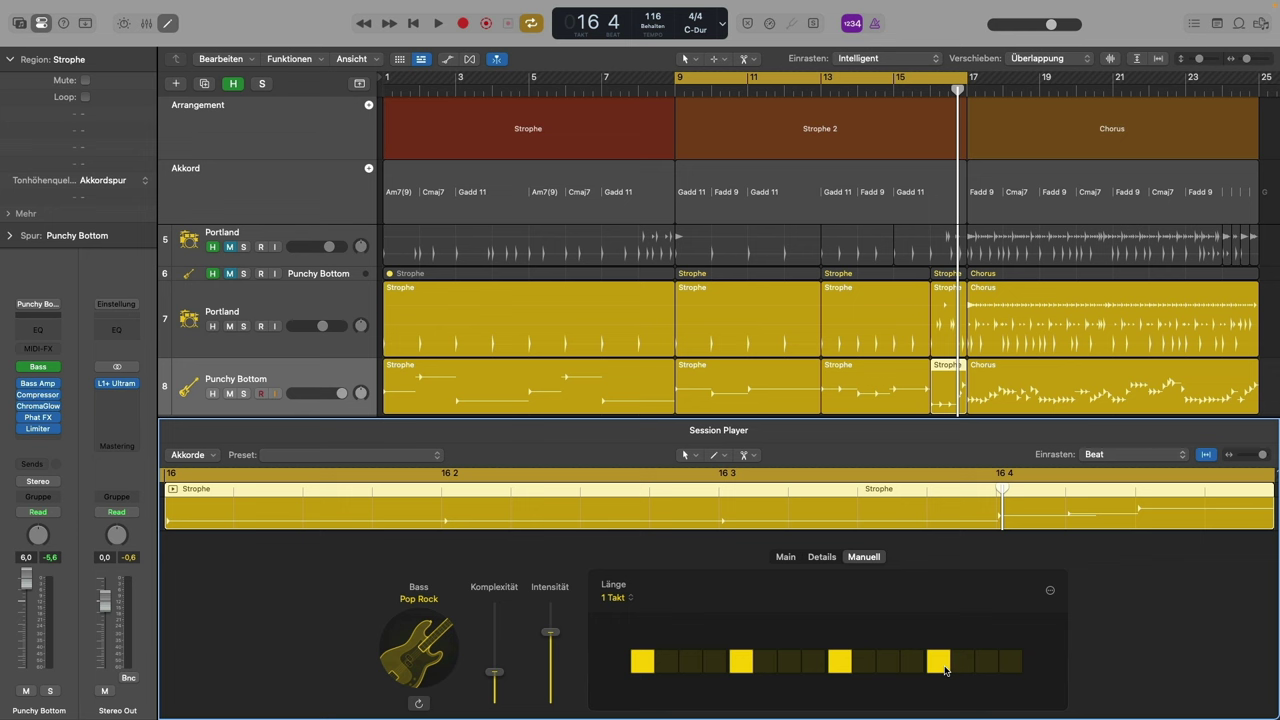
{"action": "double_click", "coordinate": [906, 91]}
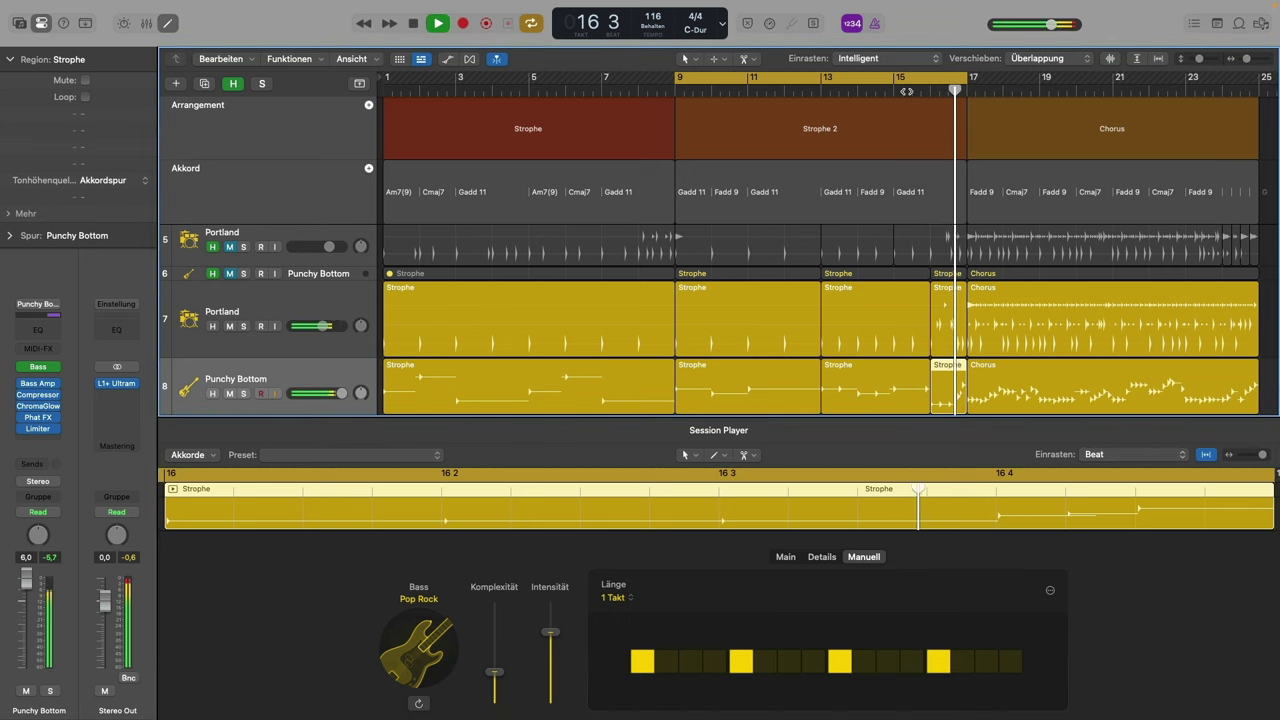
{"action": "key", "text": "space"}
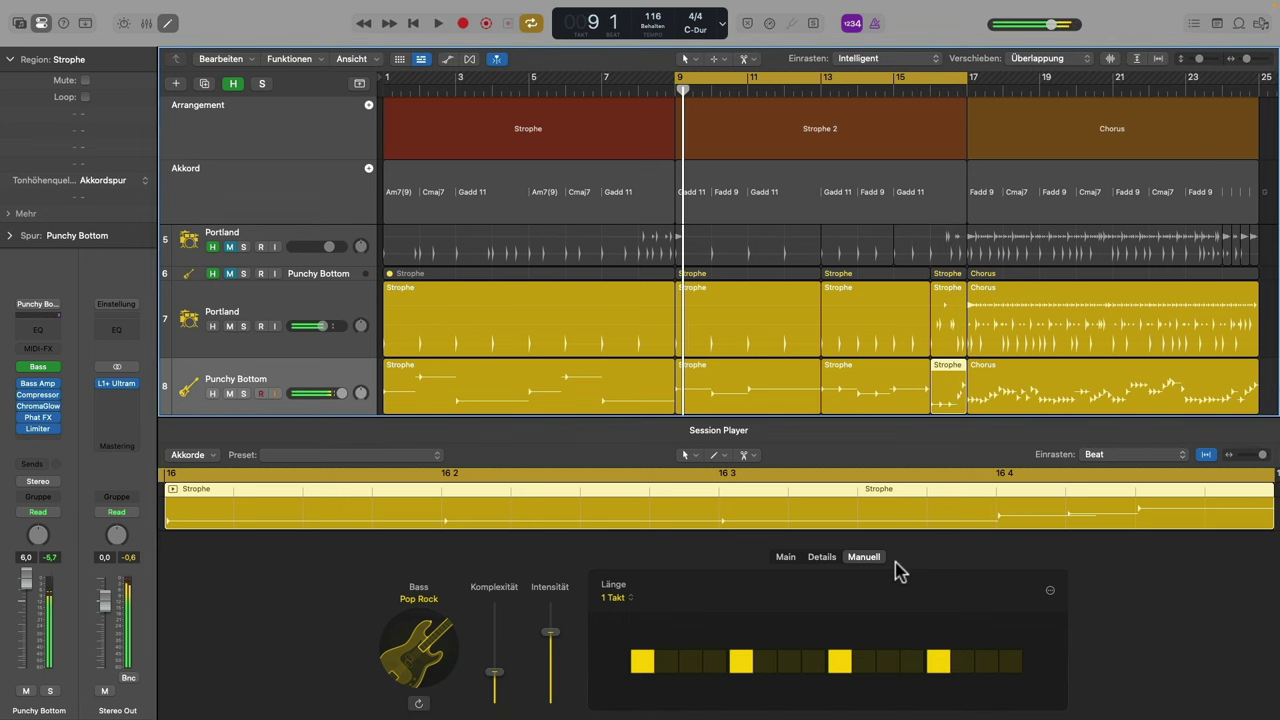
Review the bar 16 bass region's main, detail and manual pattern settings, and the first Strophe bass region's rhythm-following and melody options
{"action": "left_click", "coordinate": [785, 558]}
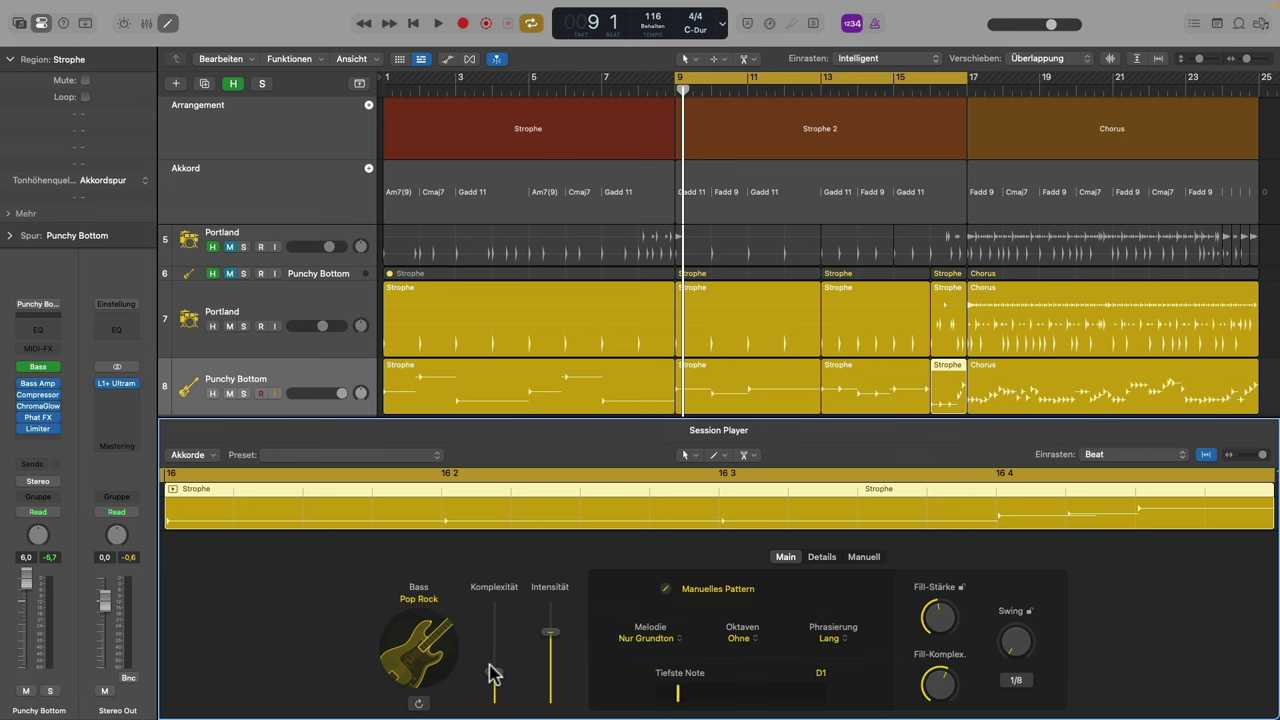
{"action": "left_click", "coordinate": [824, 560]}
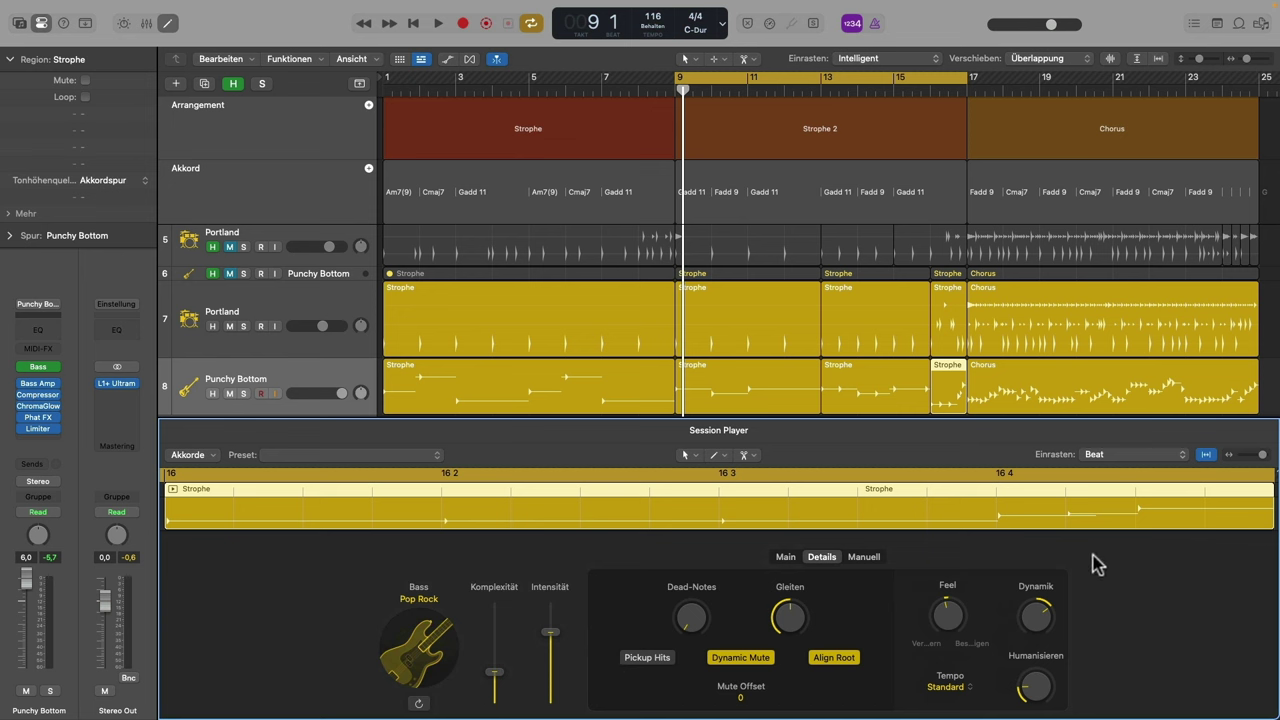
{"action": "left_click", "coordinate": [866, 558]}
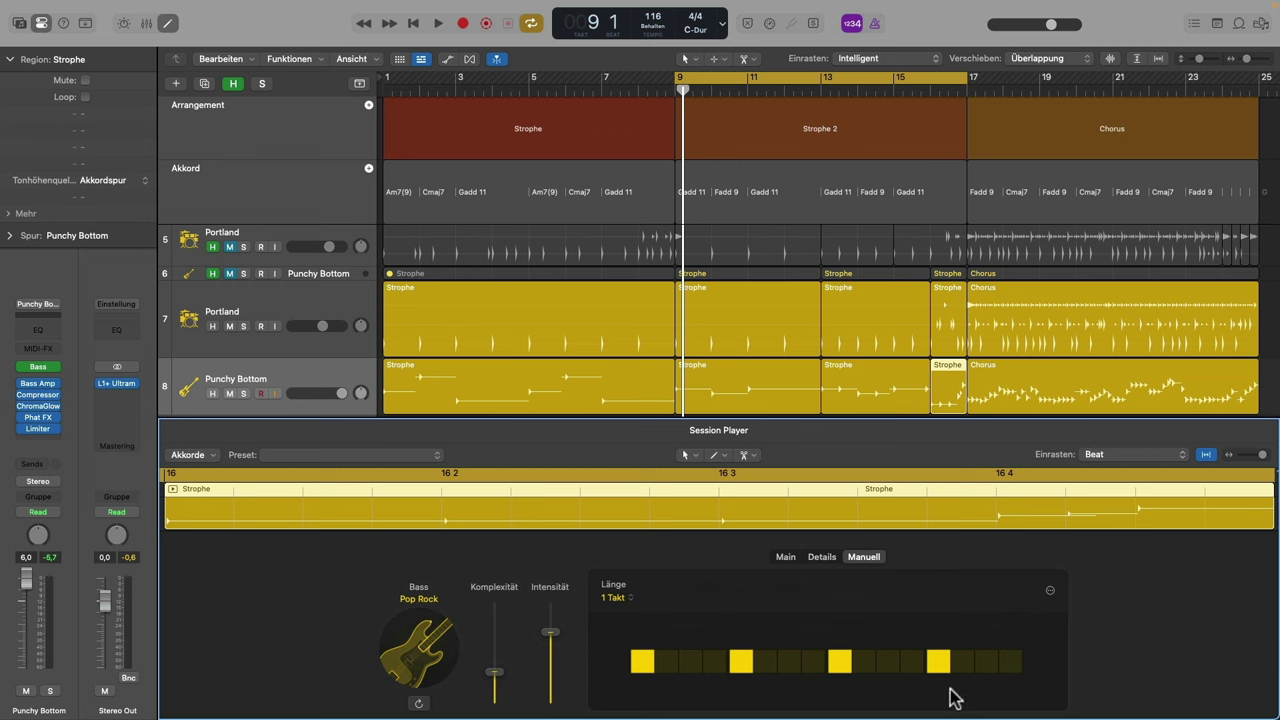
{"action": "left_click", "coordinate": [551, 380]}
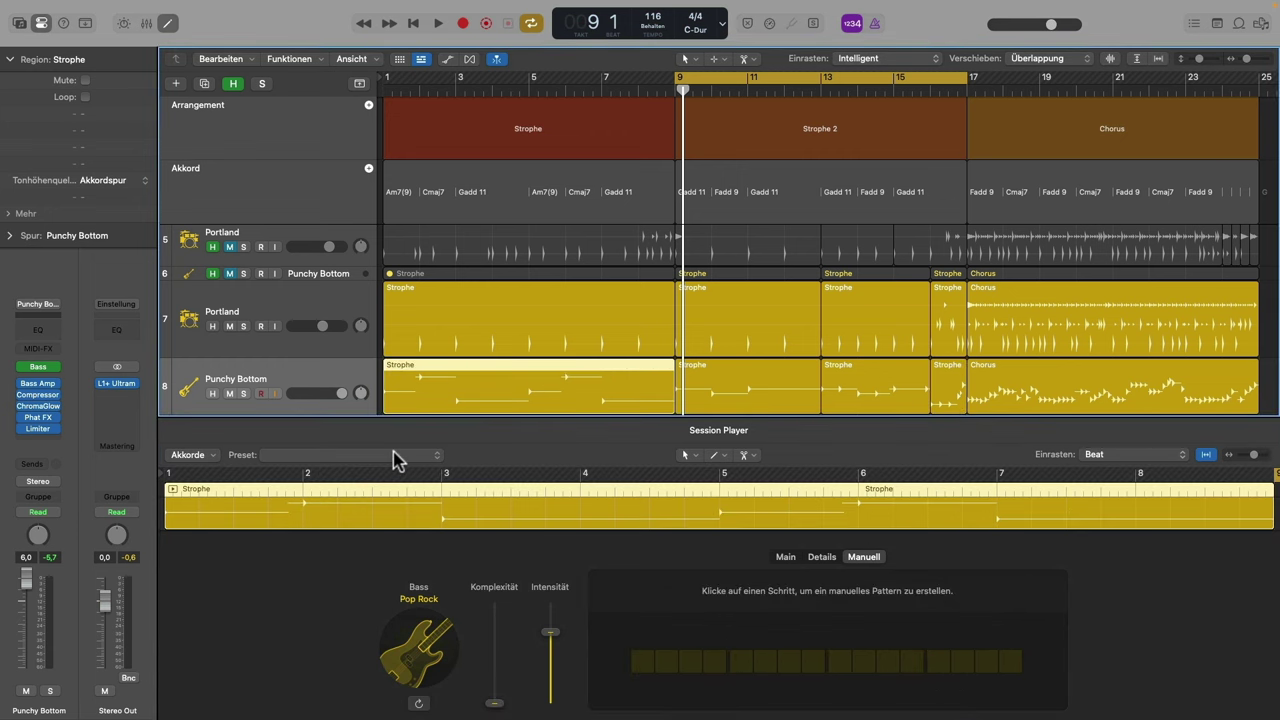
{"action": "left_click", "coordinate": [787, 558]}
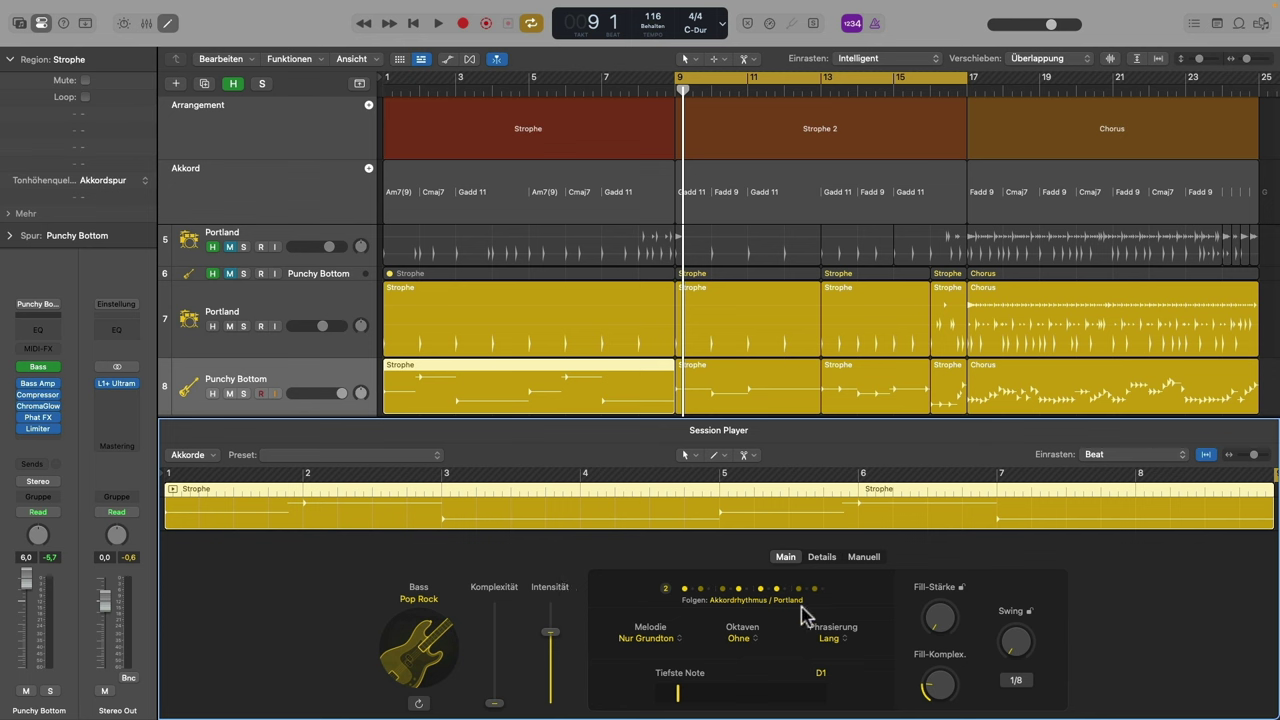
{"action": "left_click", "coordinate": [765, 600]}
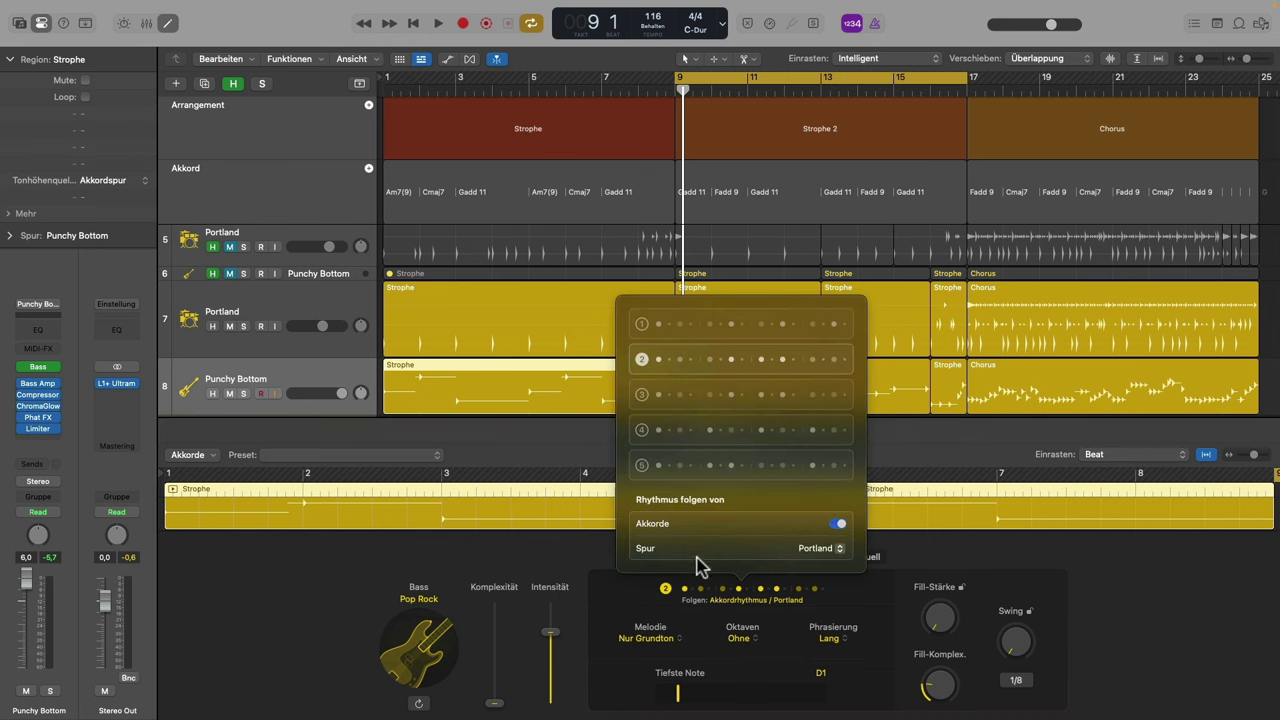
{"action": "left_click", "coordinate": [1175, 587]}
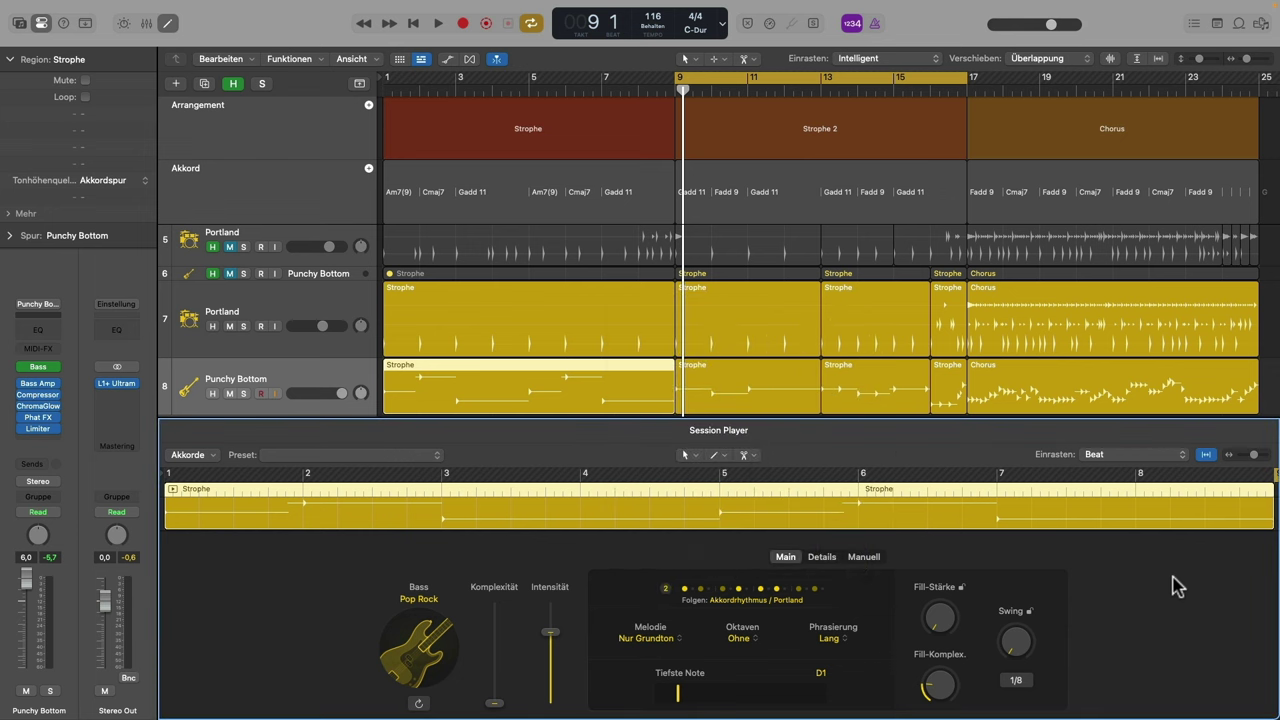
{"action": "left_click", "coordinate": [679, 640]}
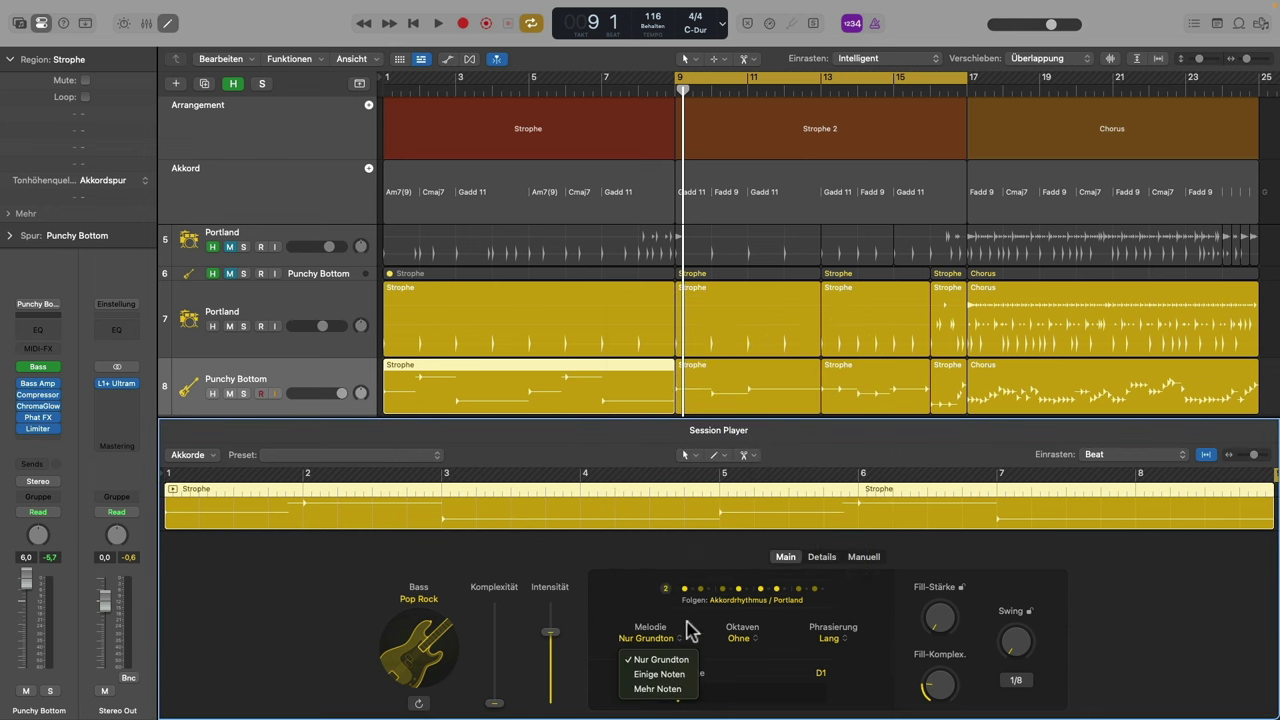
{"action": "left_click", "coordinate": [729, 380]}
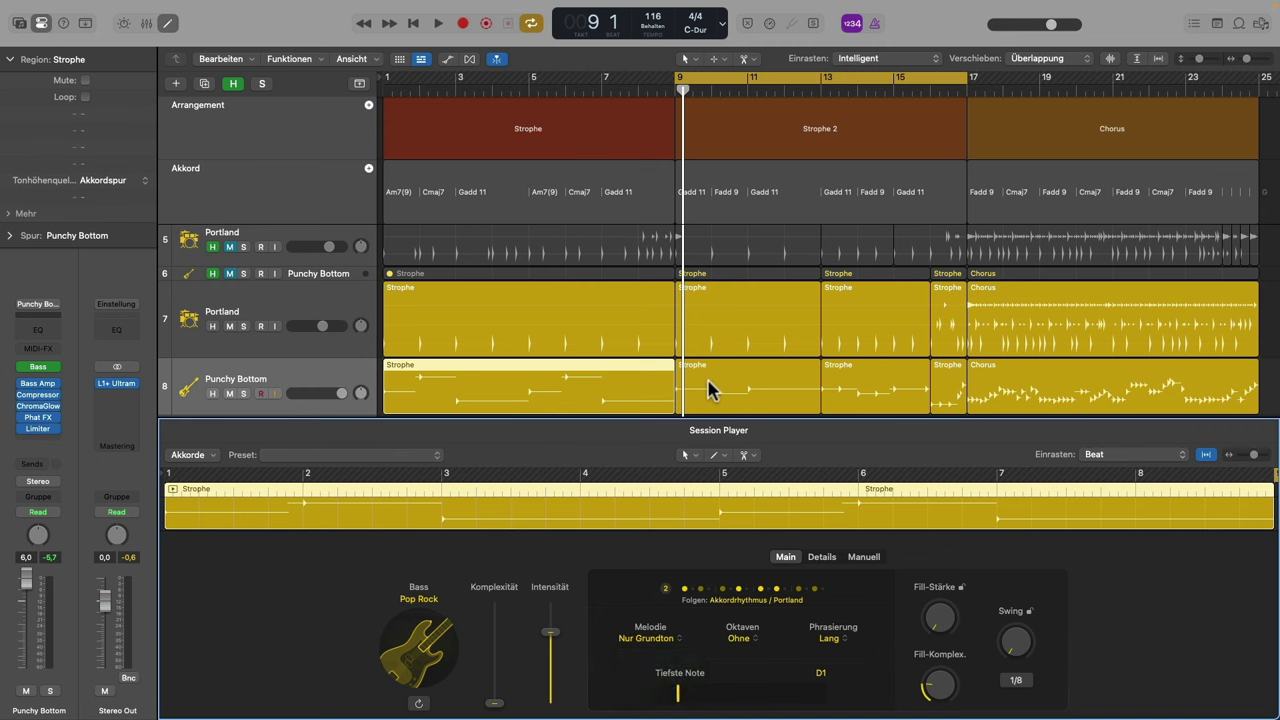
Try the melody option Einige Noten on the bass region at bar 9 and return it to Nur Grundton
{"action": "left_click", "coordinate": [710, 388]}
{"action": "left_click", "coordinate": [690, 637]}
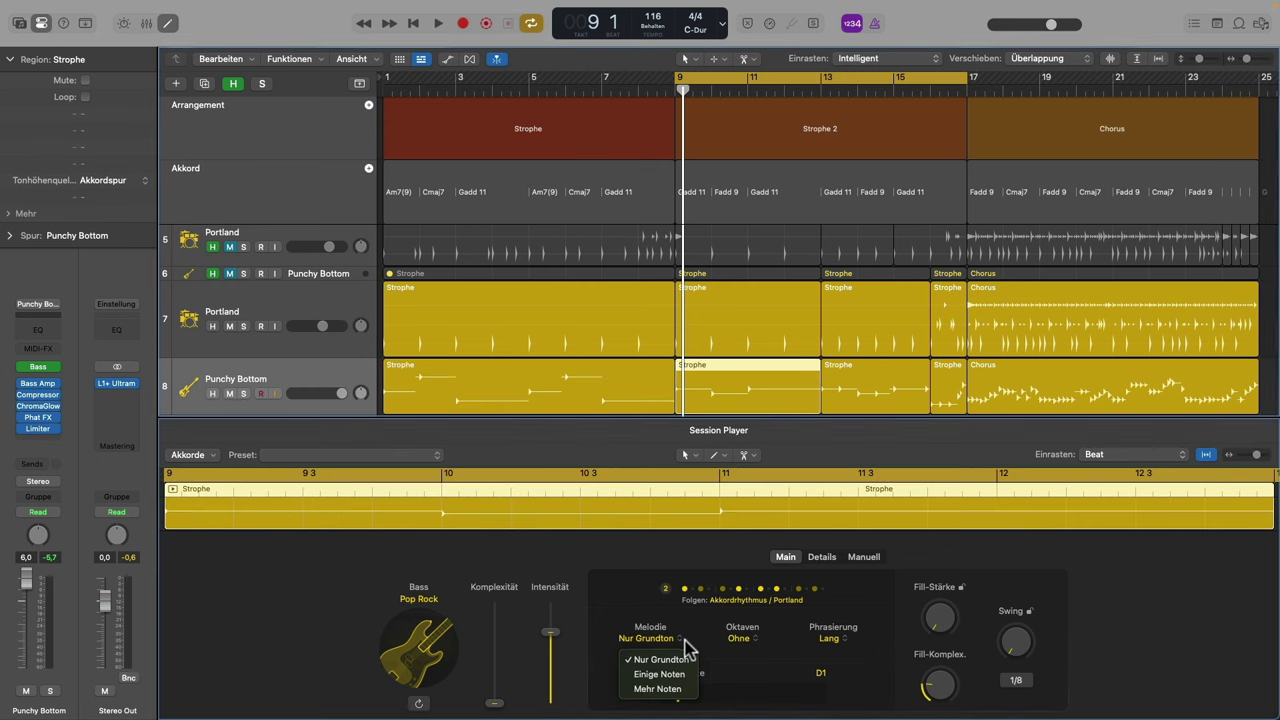
{"action": "left_click", "coordinate": [660, 675]}
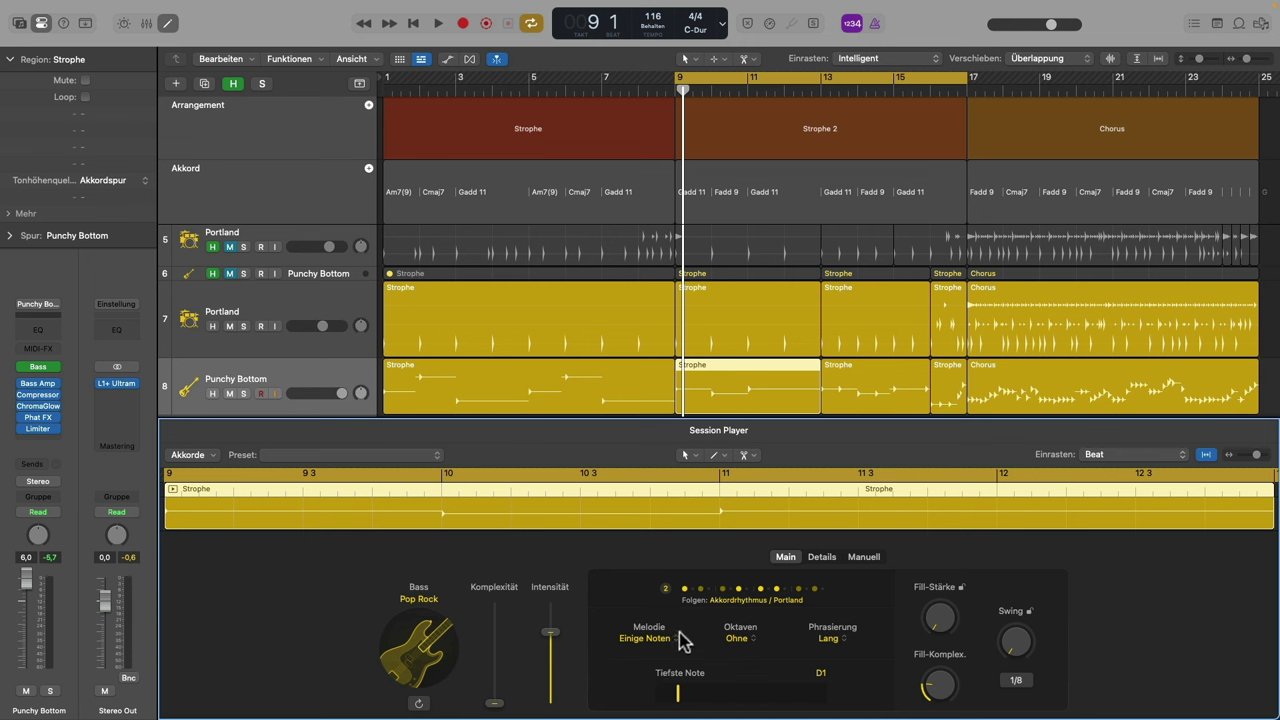
{"action": "left_click", "coordinate": [680, 640]}
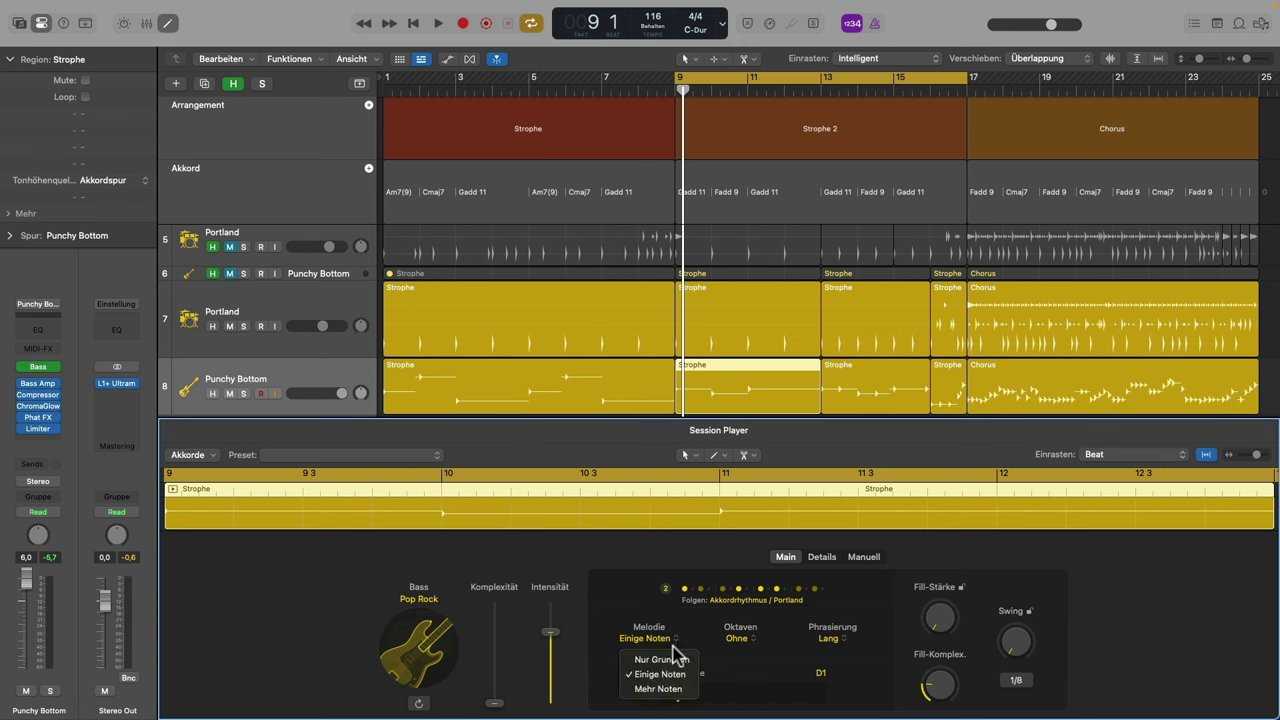
{"action": "left_click", "coordinate": [688, 655]}
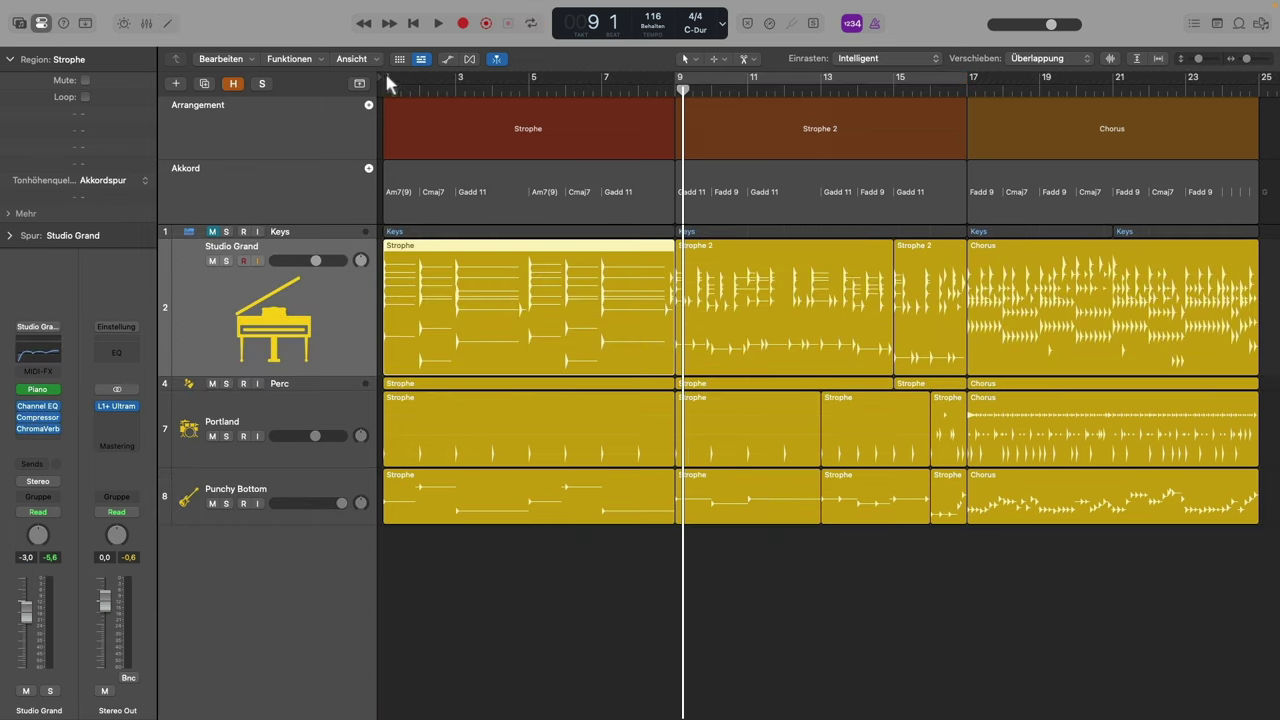
Set a cycle range from bar 1 to bar 4 and view the first Strophe Studio Grand region in the piano roll
{"action": "left_click_drag", "start_coordinate": [385, 71], "coordinate": [467, 72]}
{"action": "key", "text": "e"}
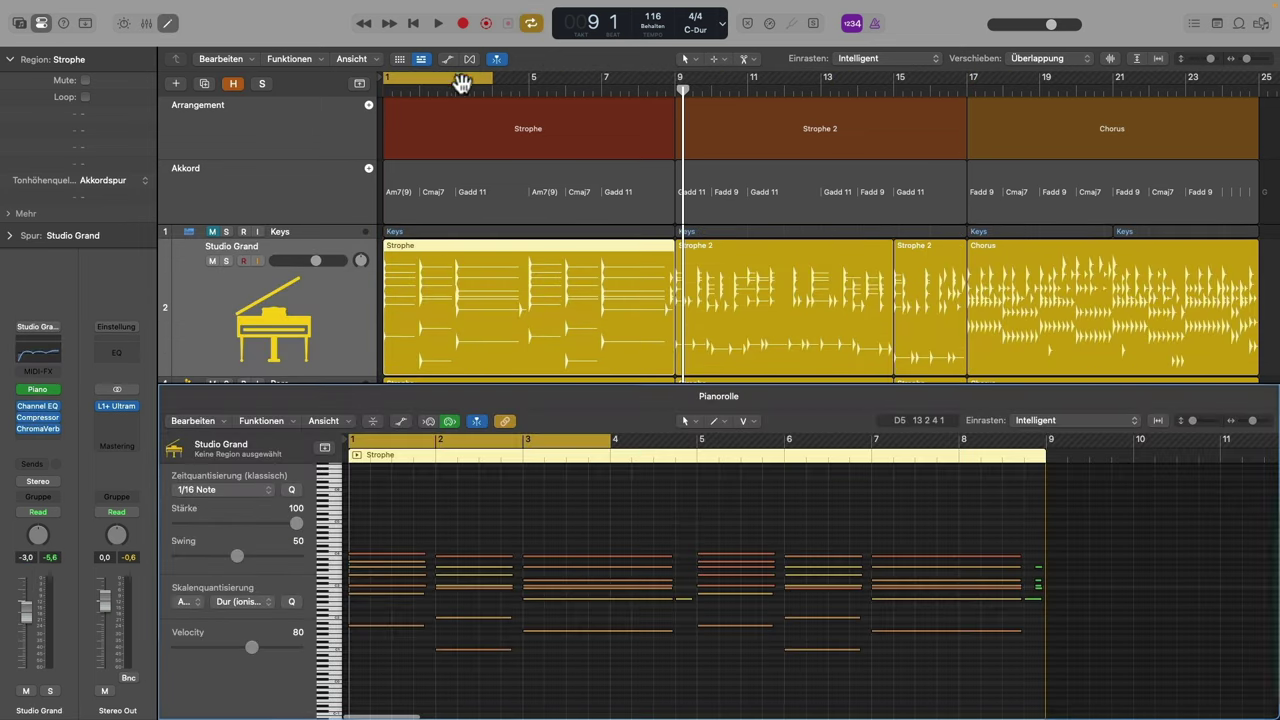
{"action": "key", "text": "e"}
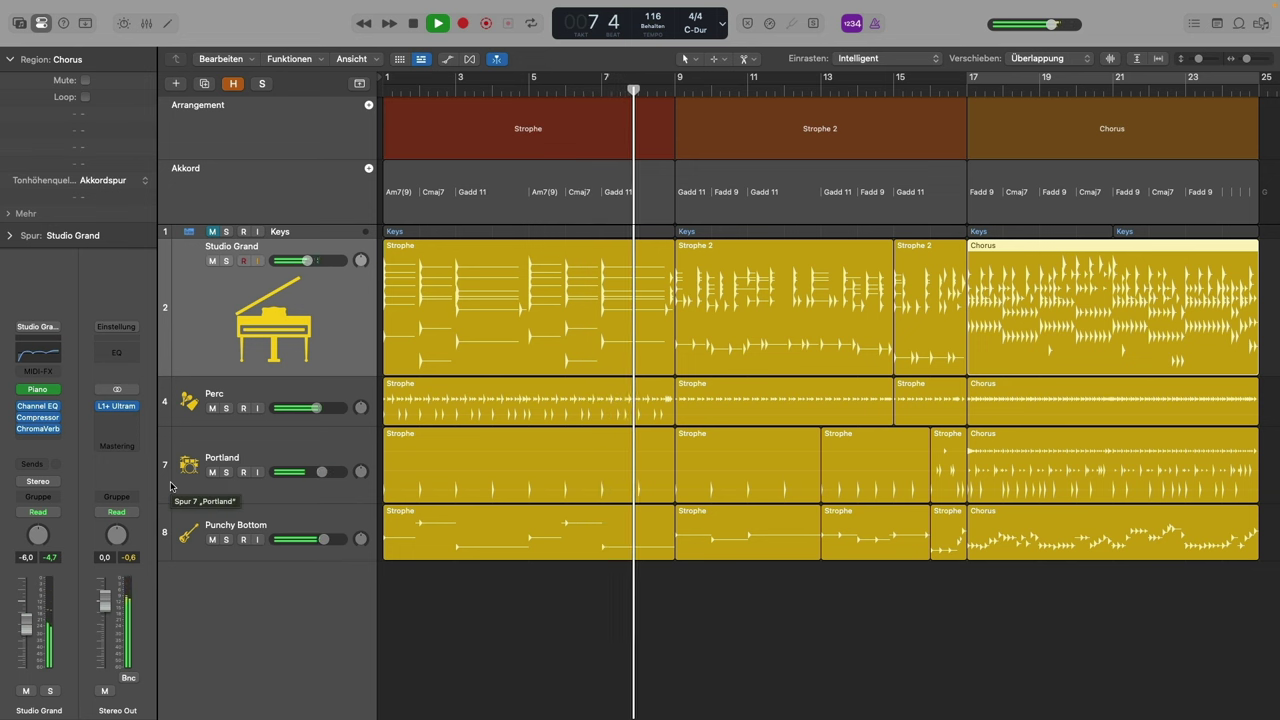
Deselect all regions and enlarge the tracks evenly to fit the arrangement in the window during playback
{"action": "left_click", "coordinate": [445, 596]}
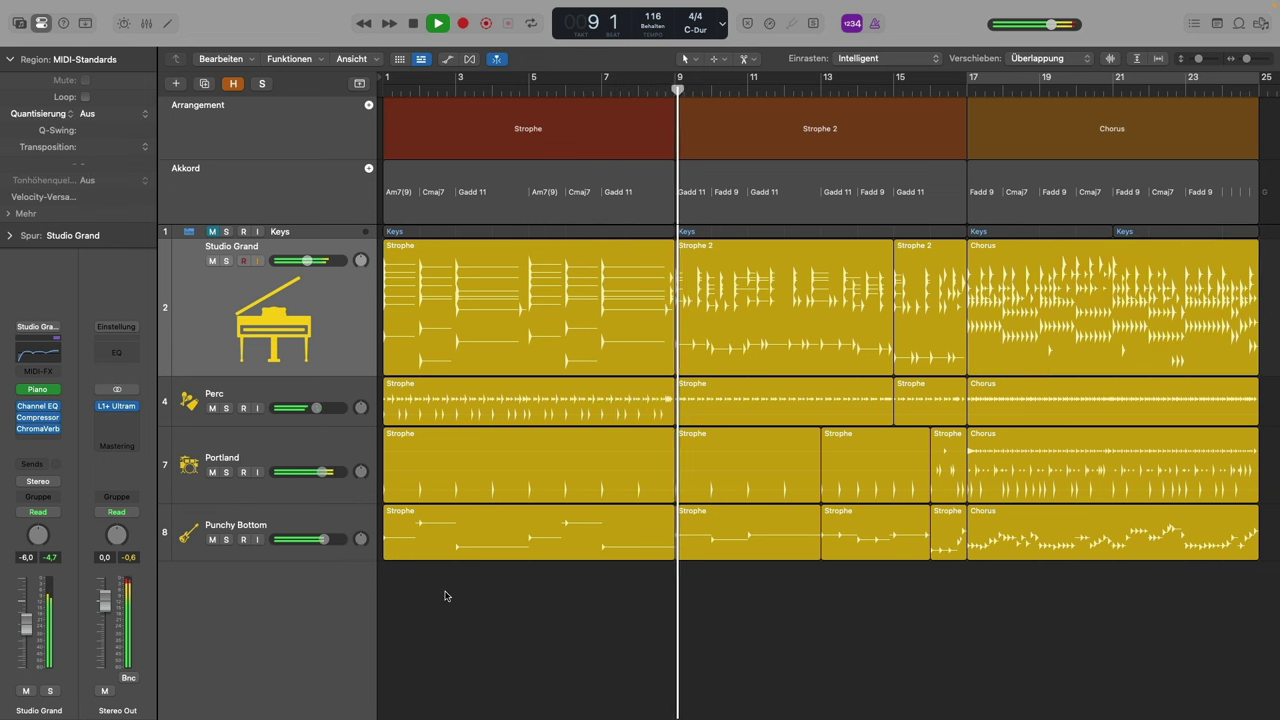
{"action": "left_click", "coordinate": [162, 424], "text": "alt+shift"}
{"action": "key", "text": "z"}
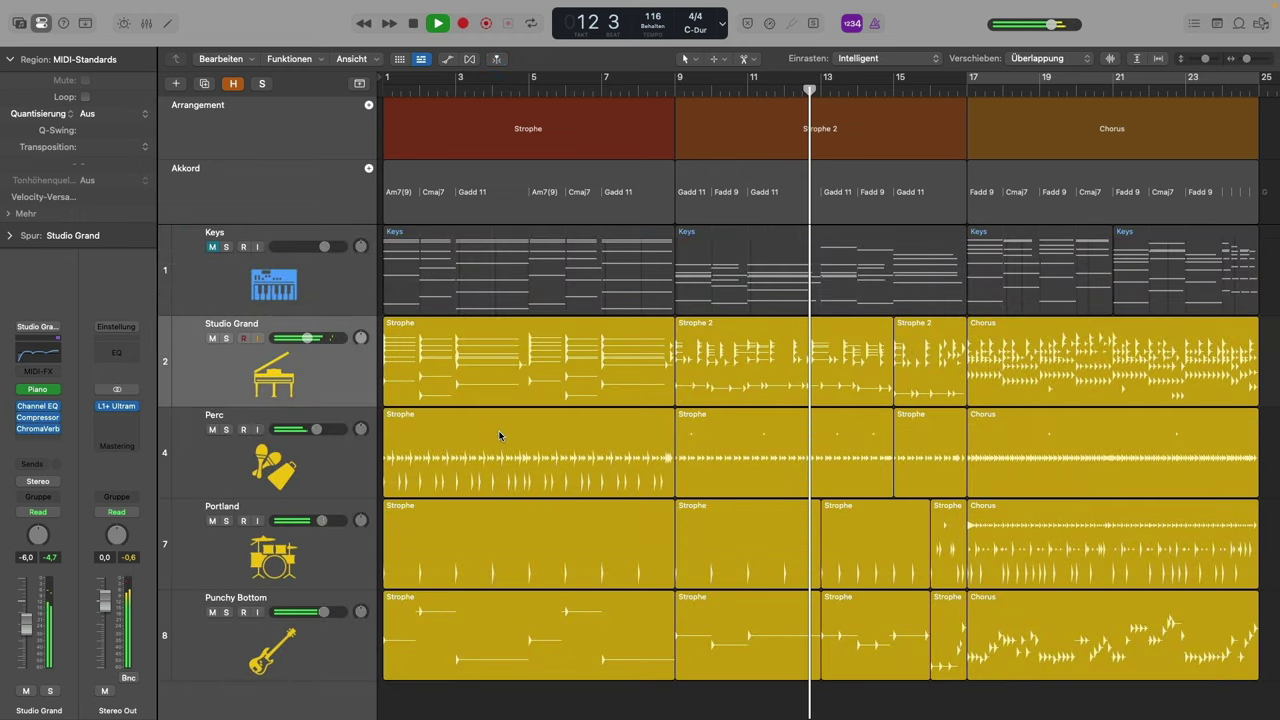